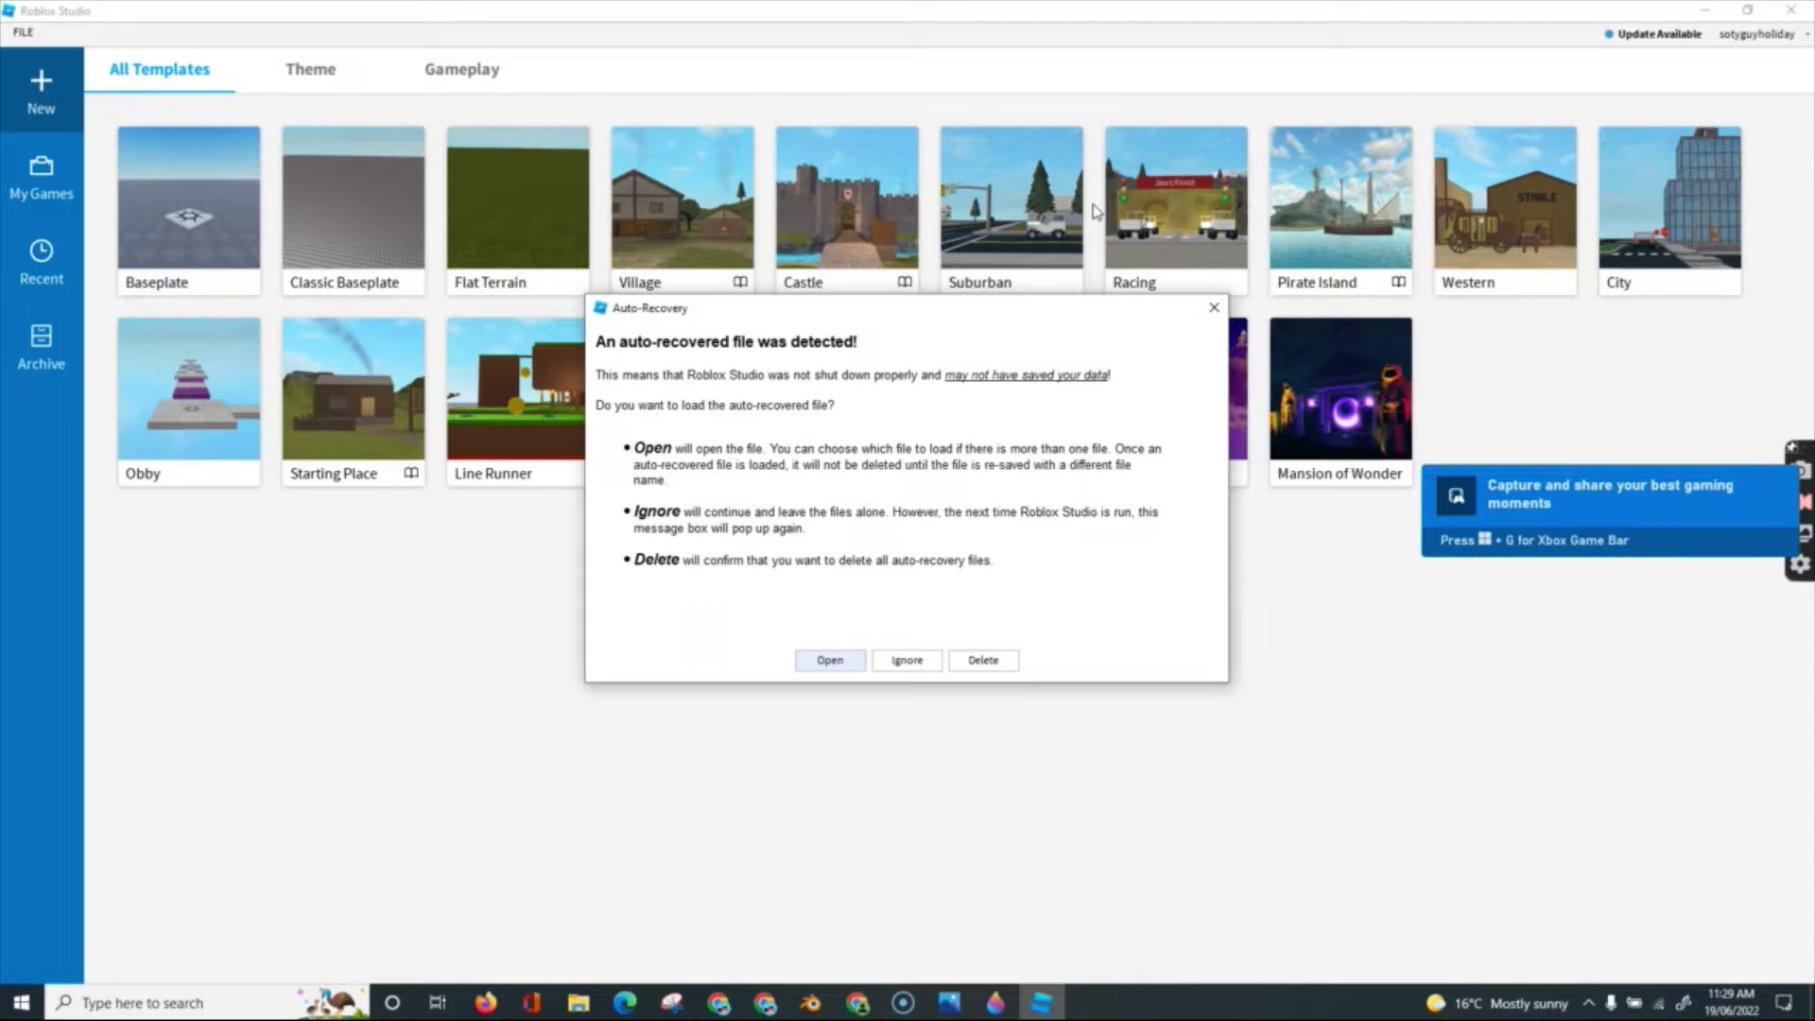
- Dismiss the auto-recovery prompt and open a new place from the Baseplate template in its 3D view
left_click(1214, 307)
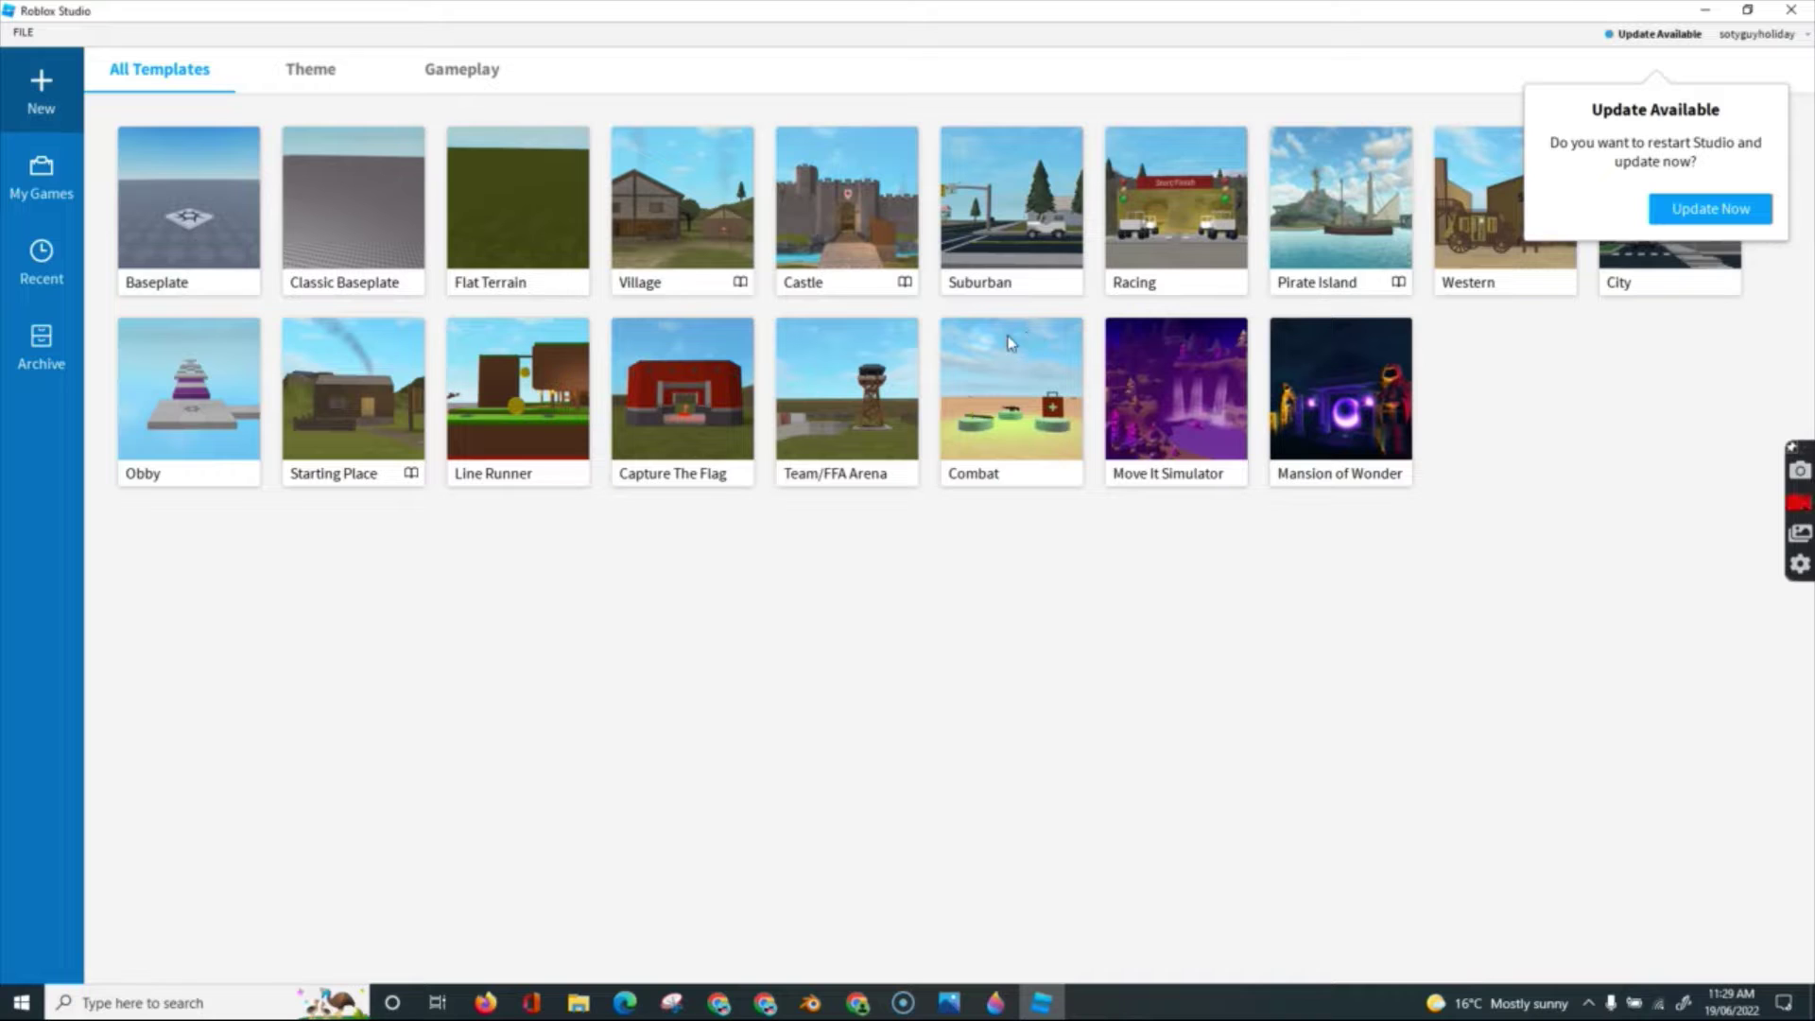
left_click(152, 216)
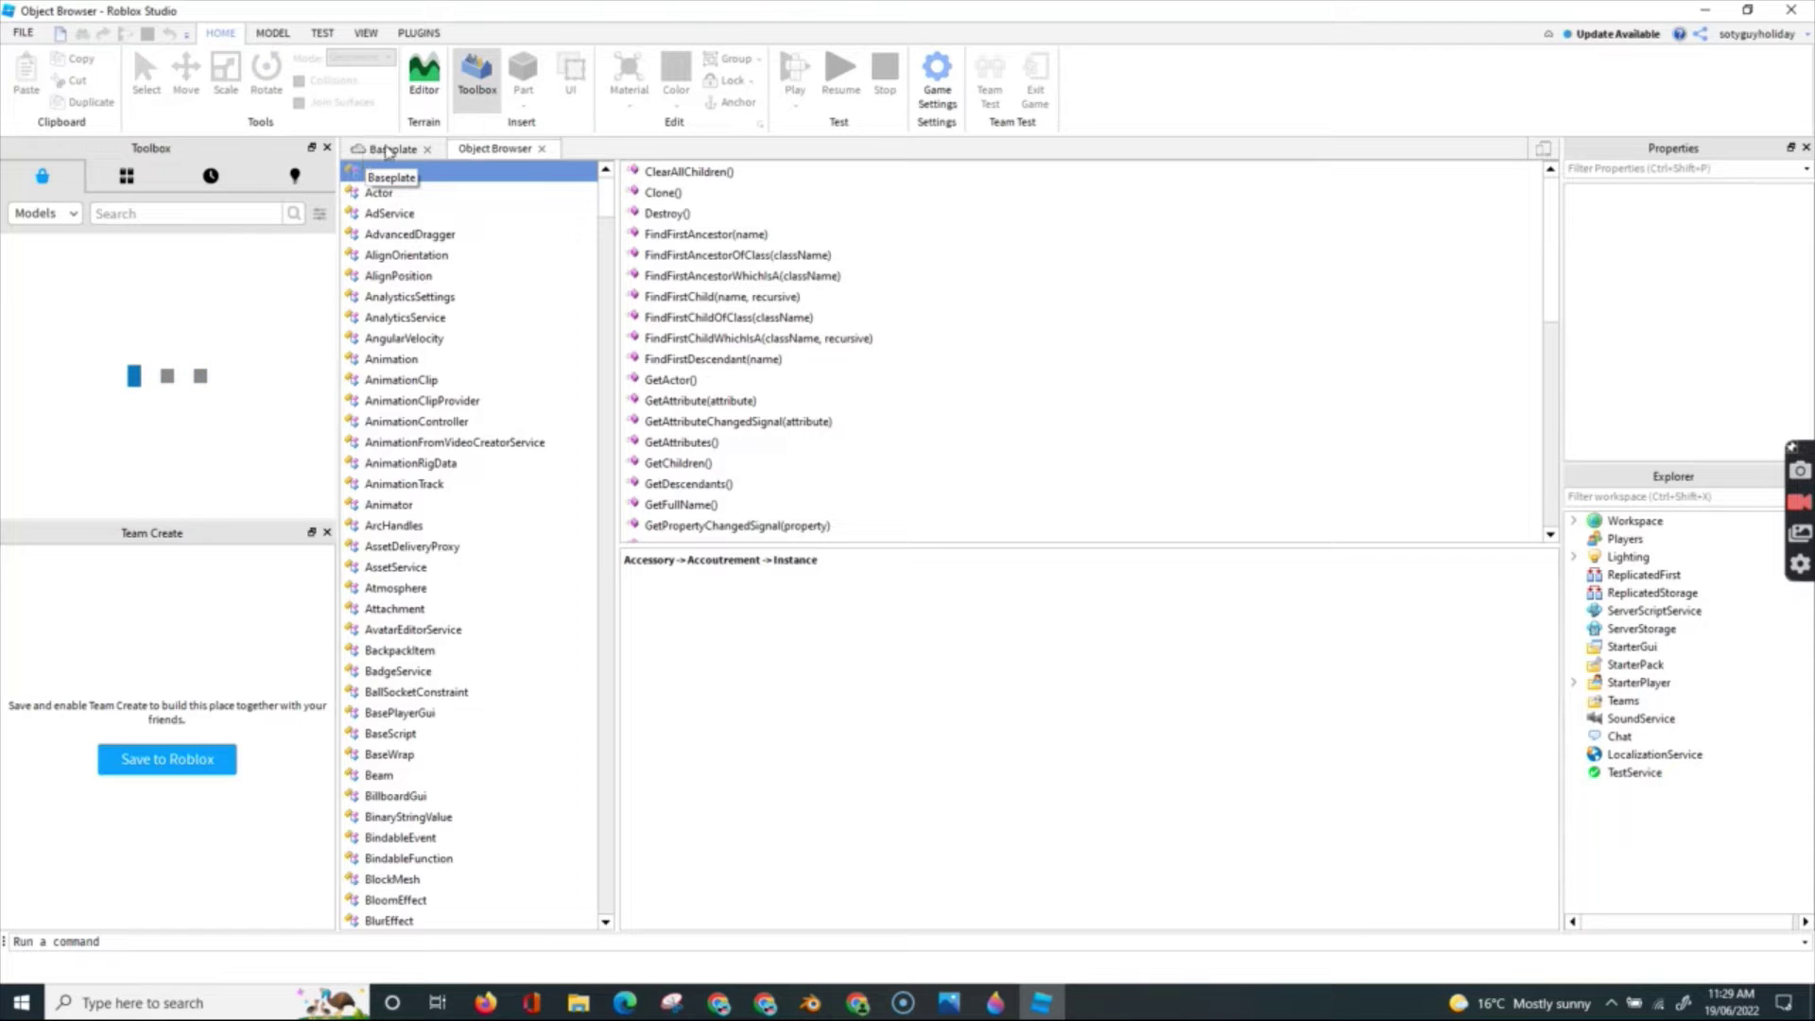
left_click(387, 154)
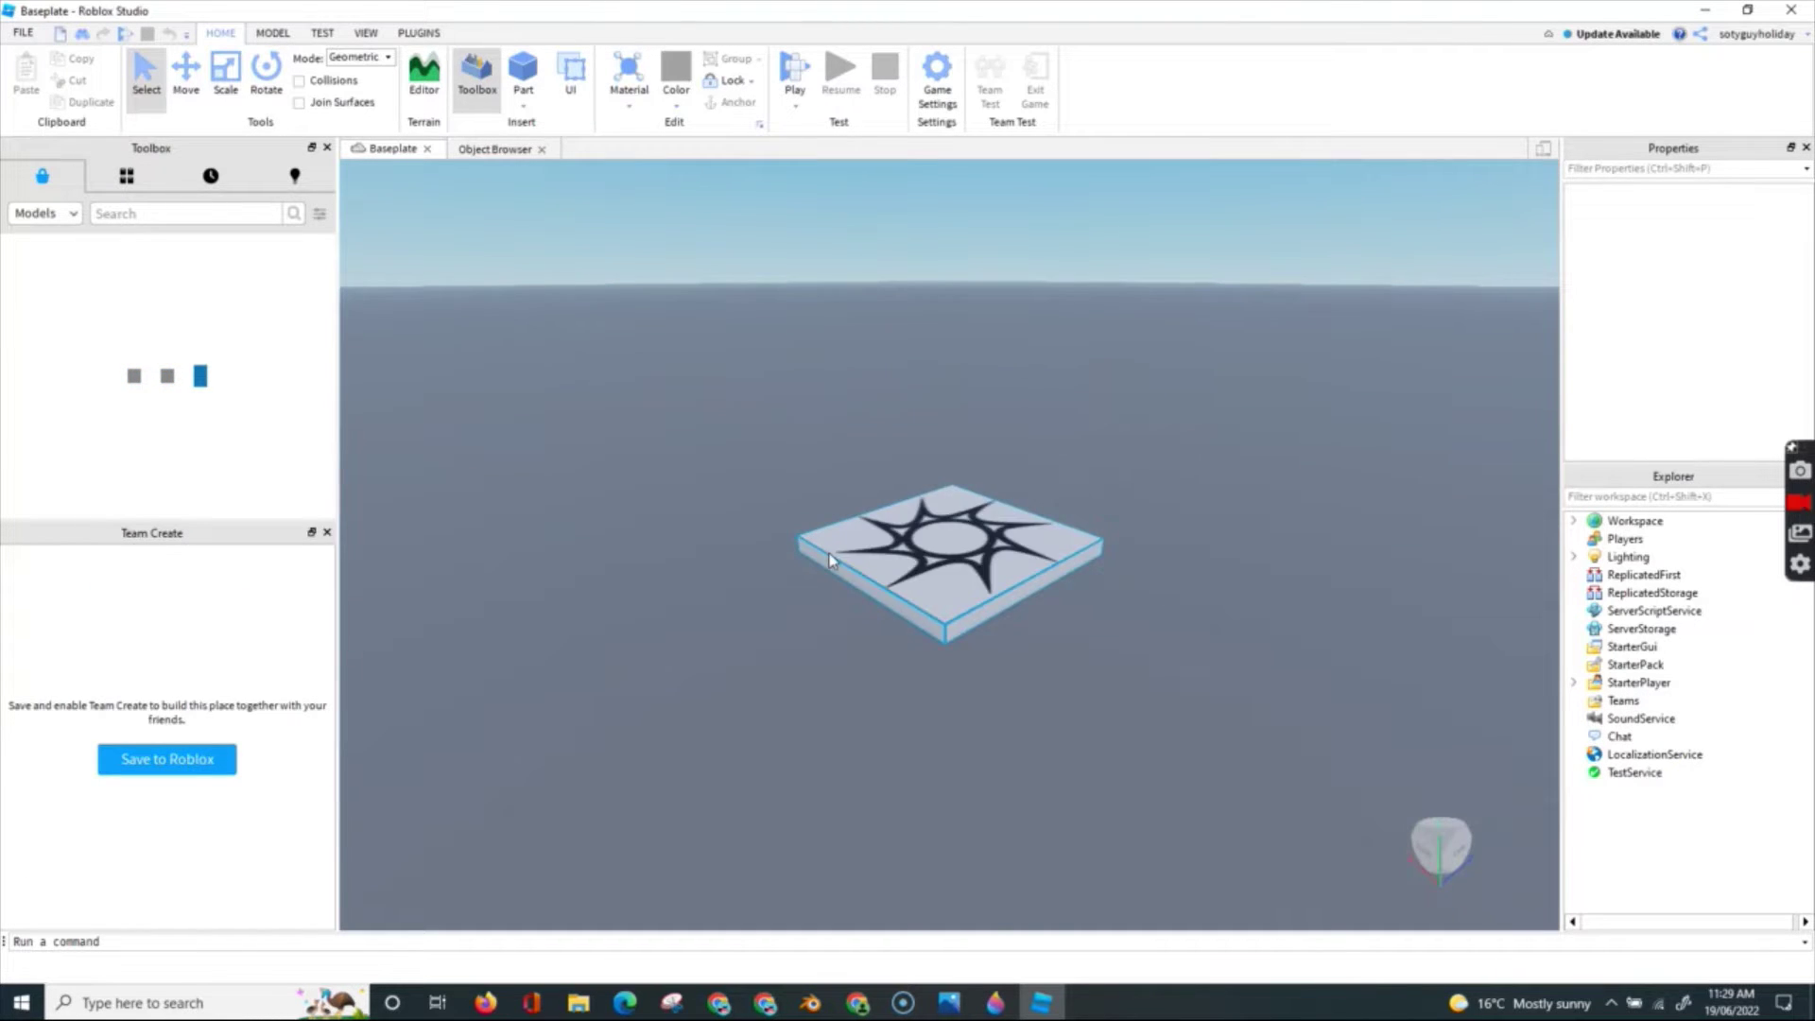
- Insert a block part on the baseplate near the spawn location and anchor it
scroll(832, 560, "down", 4)
scroll(792, 352, "up", 10)
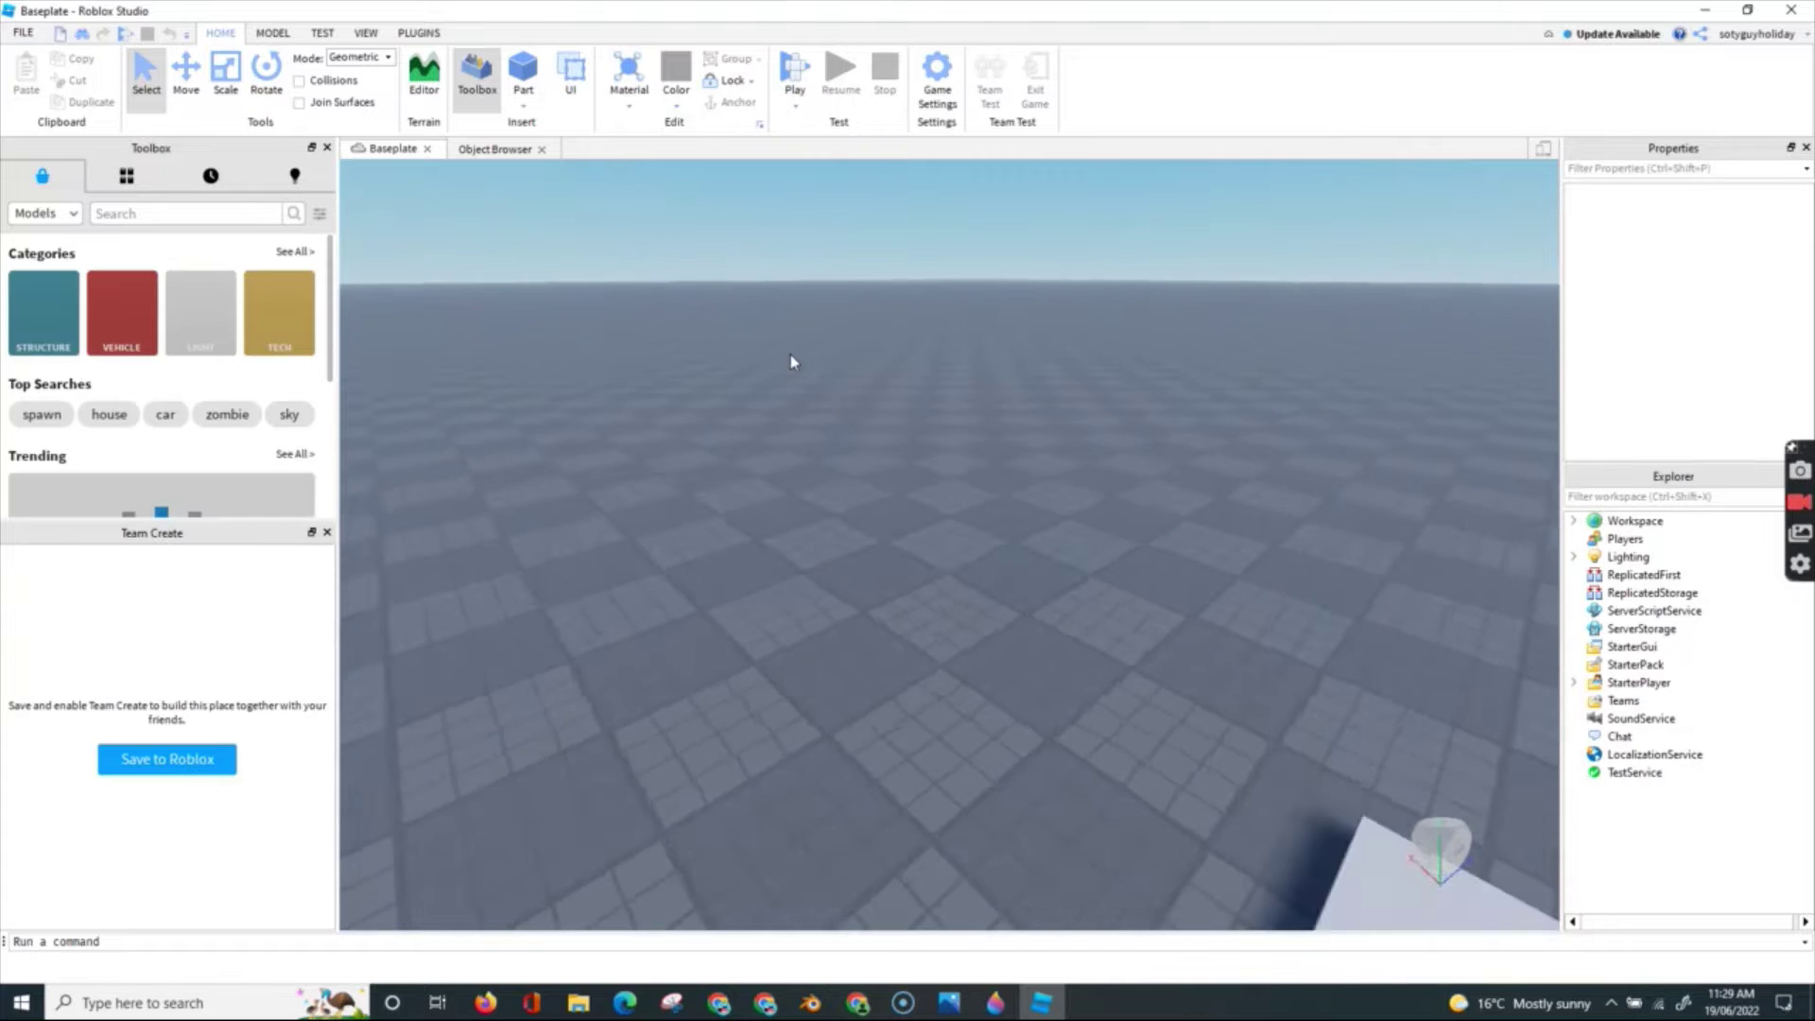
scroll(790, 359, "down", 10)
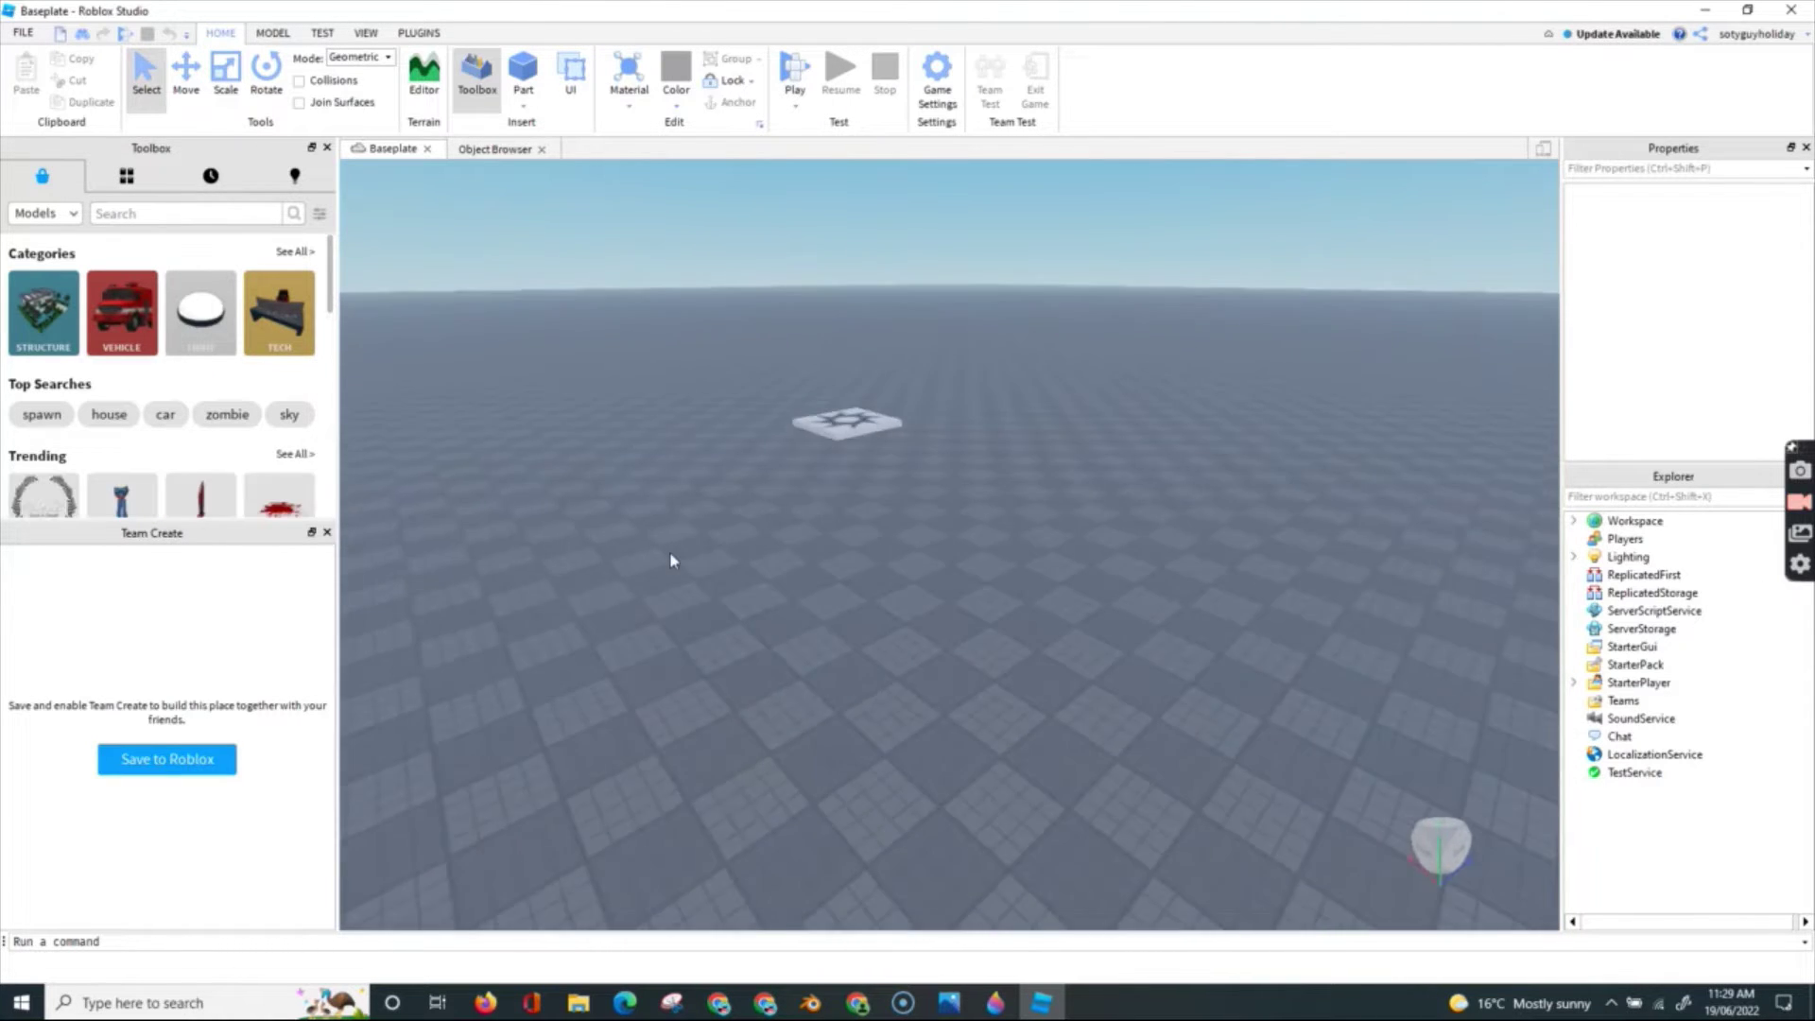
scroll(671, 555, "up", 10)
scroll(727, 486, "down", 10)
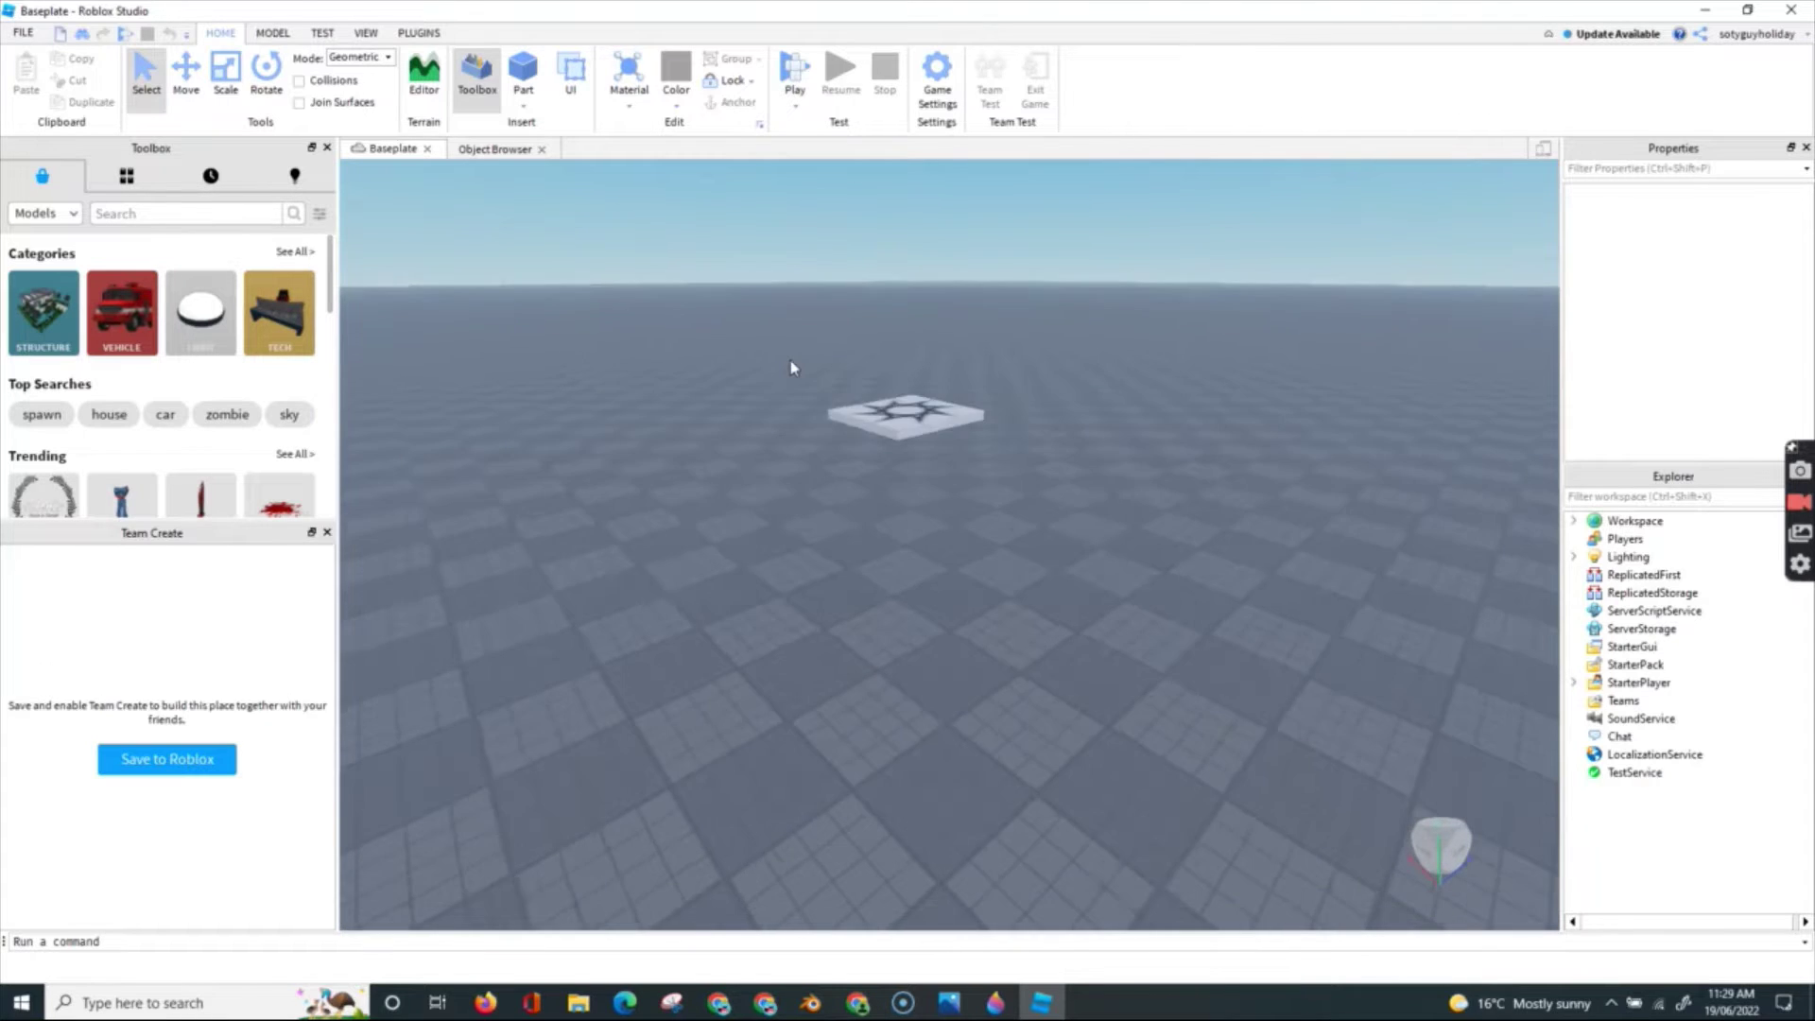
scroll(790, 363, "up", 5)
scroll(653, 615, "up", 10)
scroll(654, 614, "down", 5)
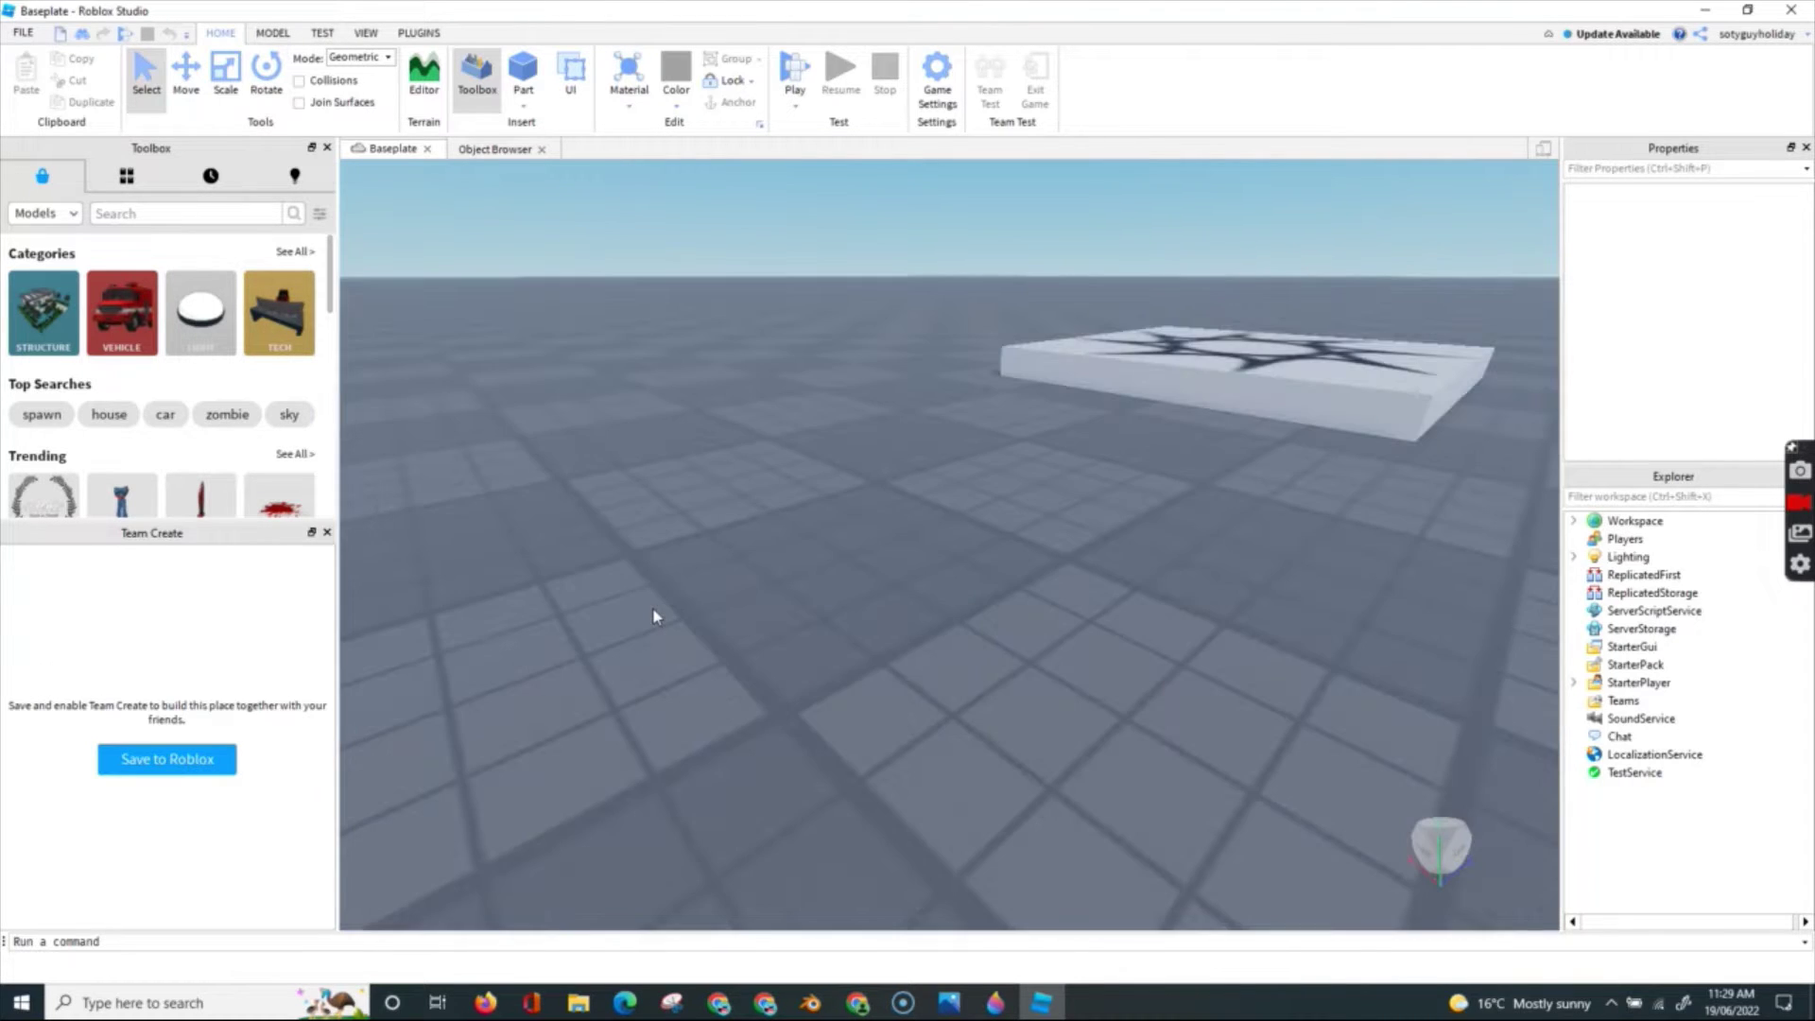
left_click(524, 68)
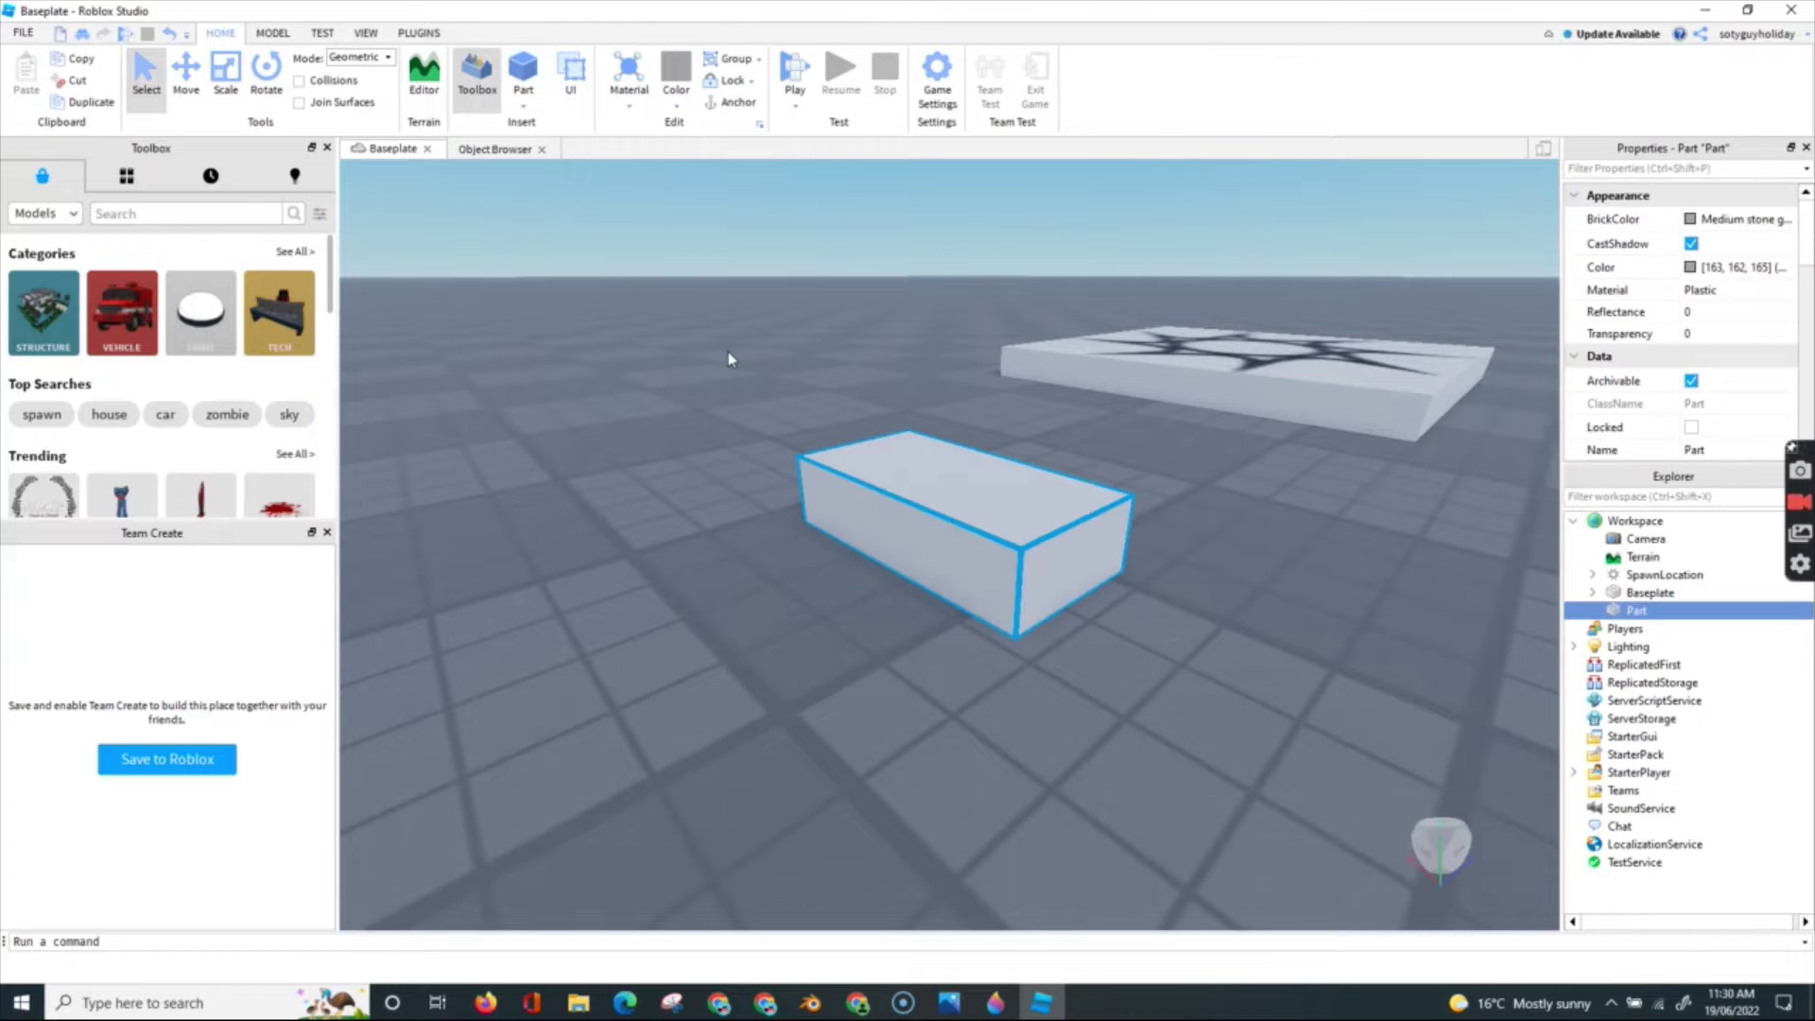
left_click(733, 101)
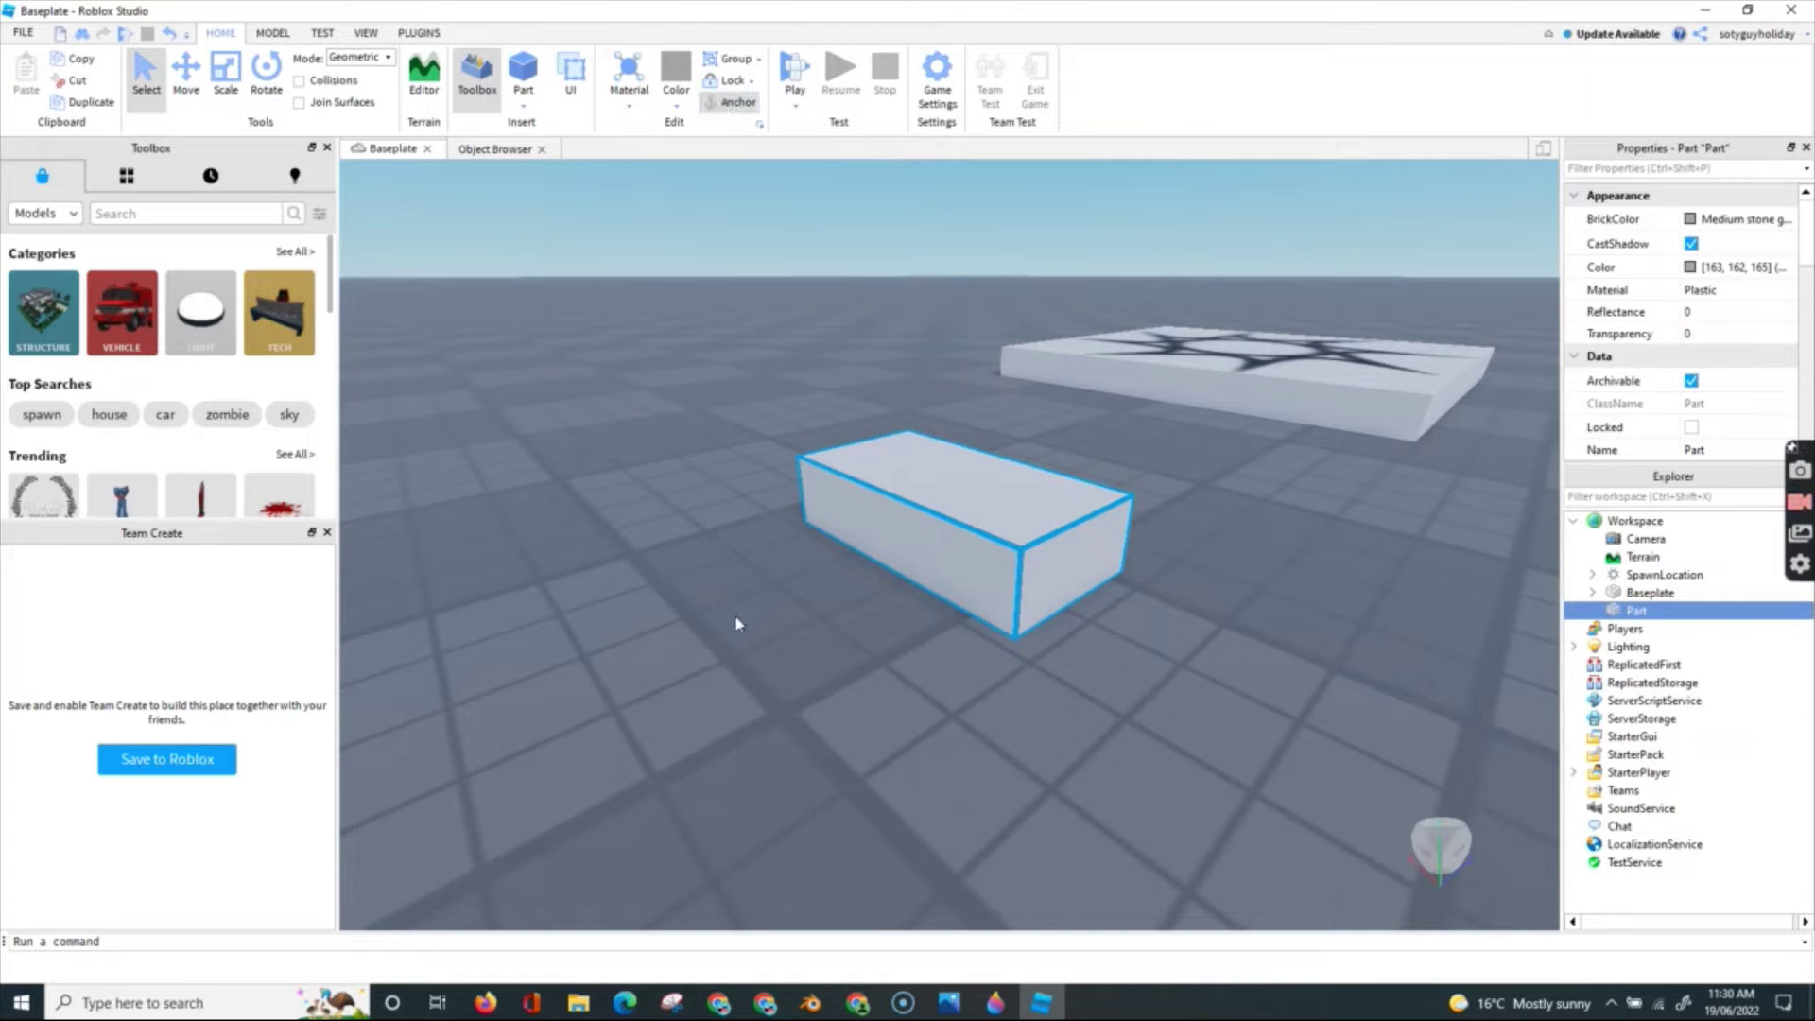
- Scale the anchored block along its length and width into a large, thin floor slab beside the spawn location
scroll(737, 622, "down", 15)
key("ctrl+4")
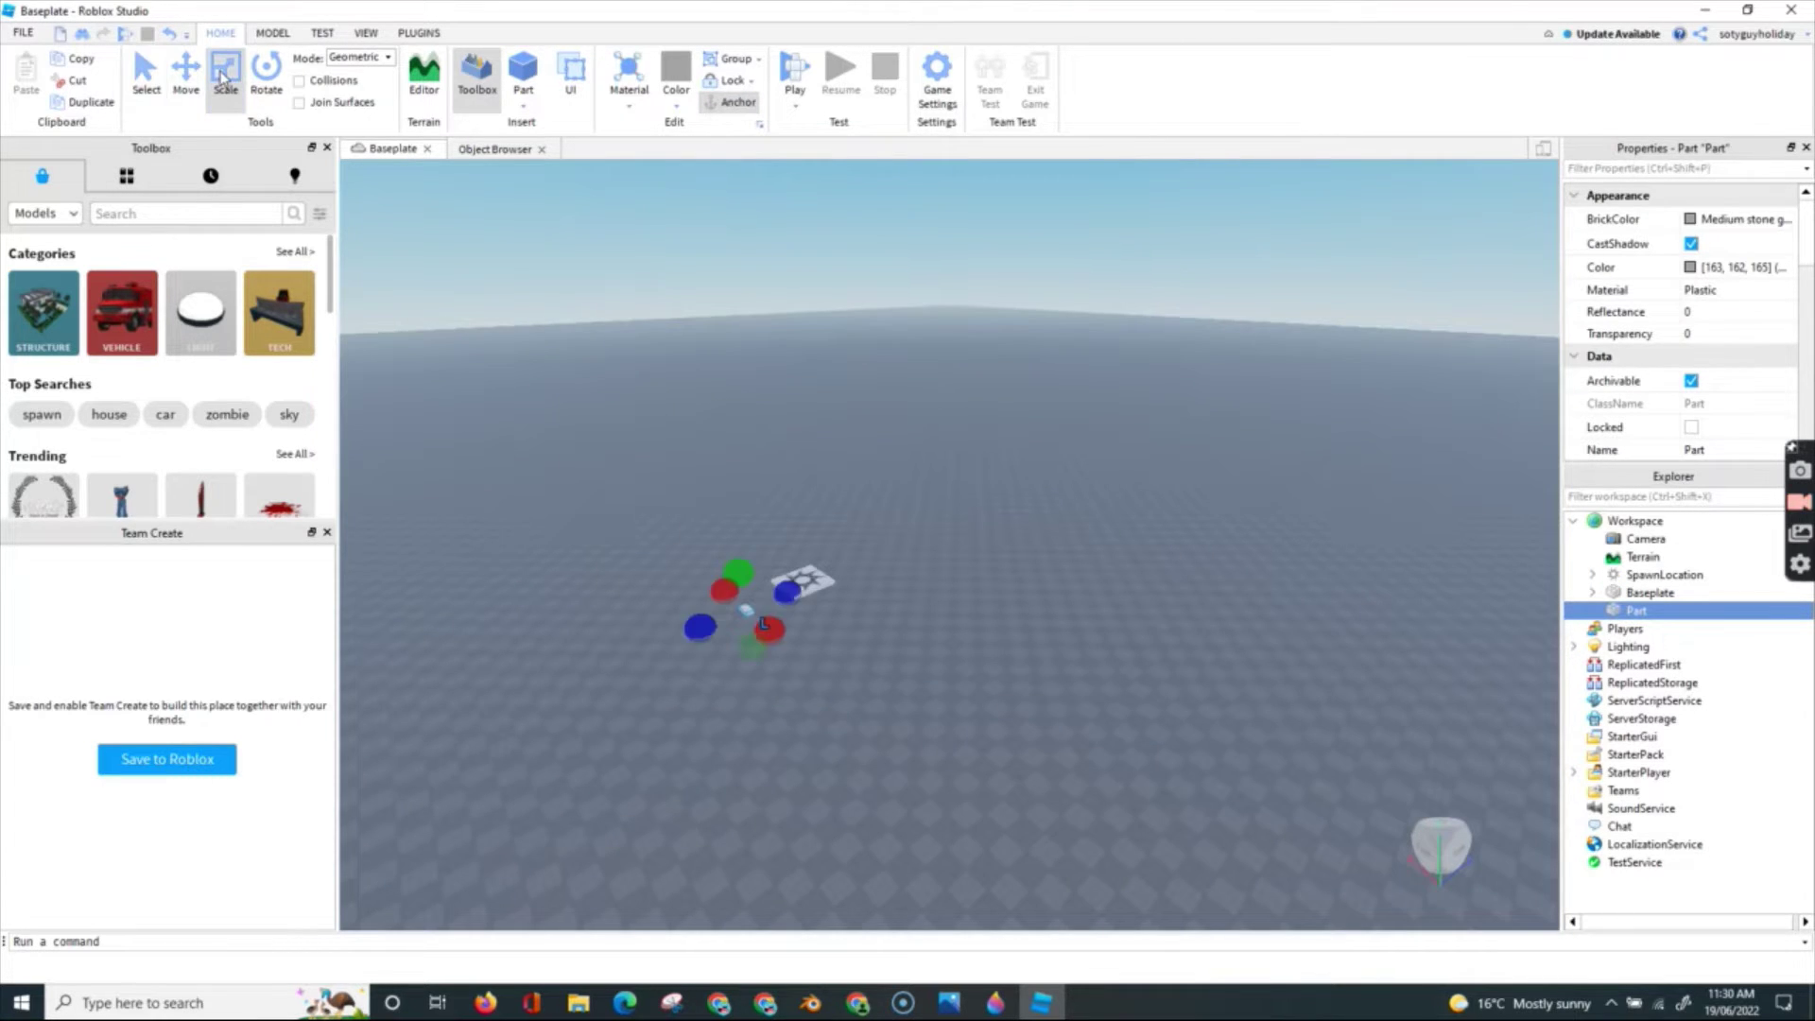
scroll(983, 401, "up", 3)
left_click_drag(783, 558, 952, 729)
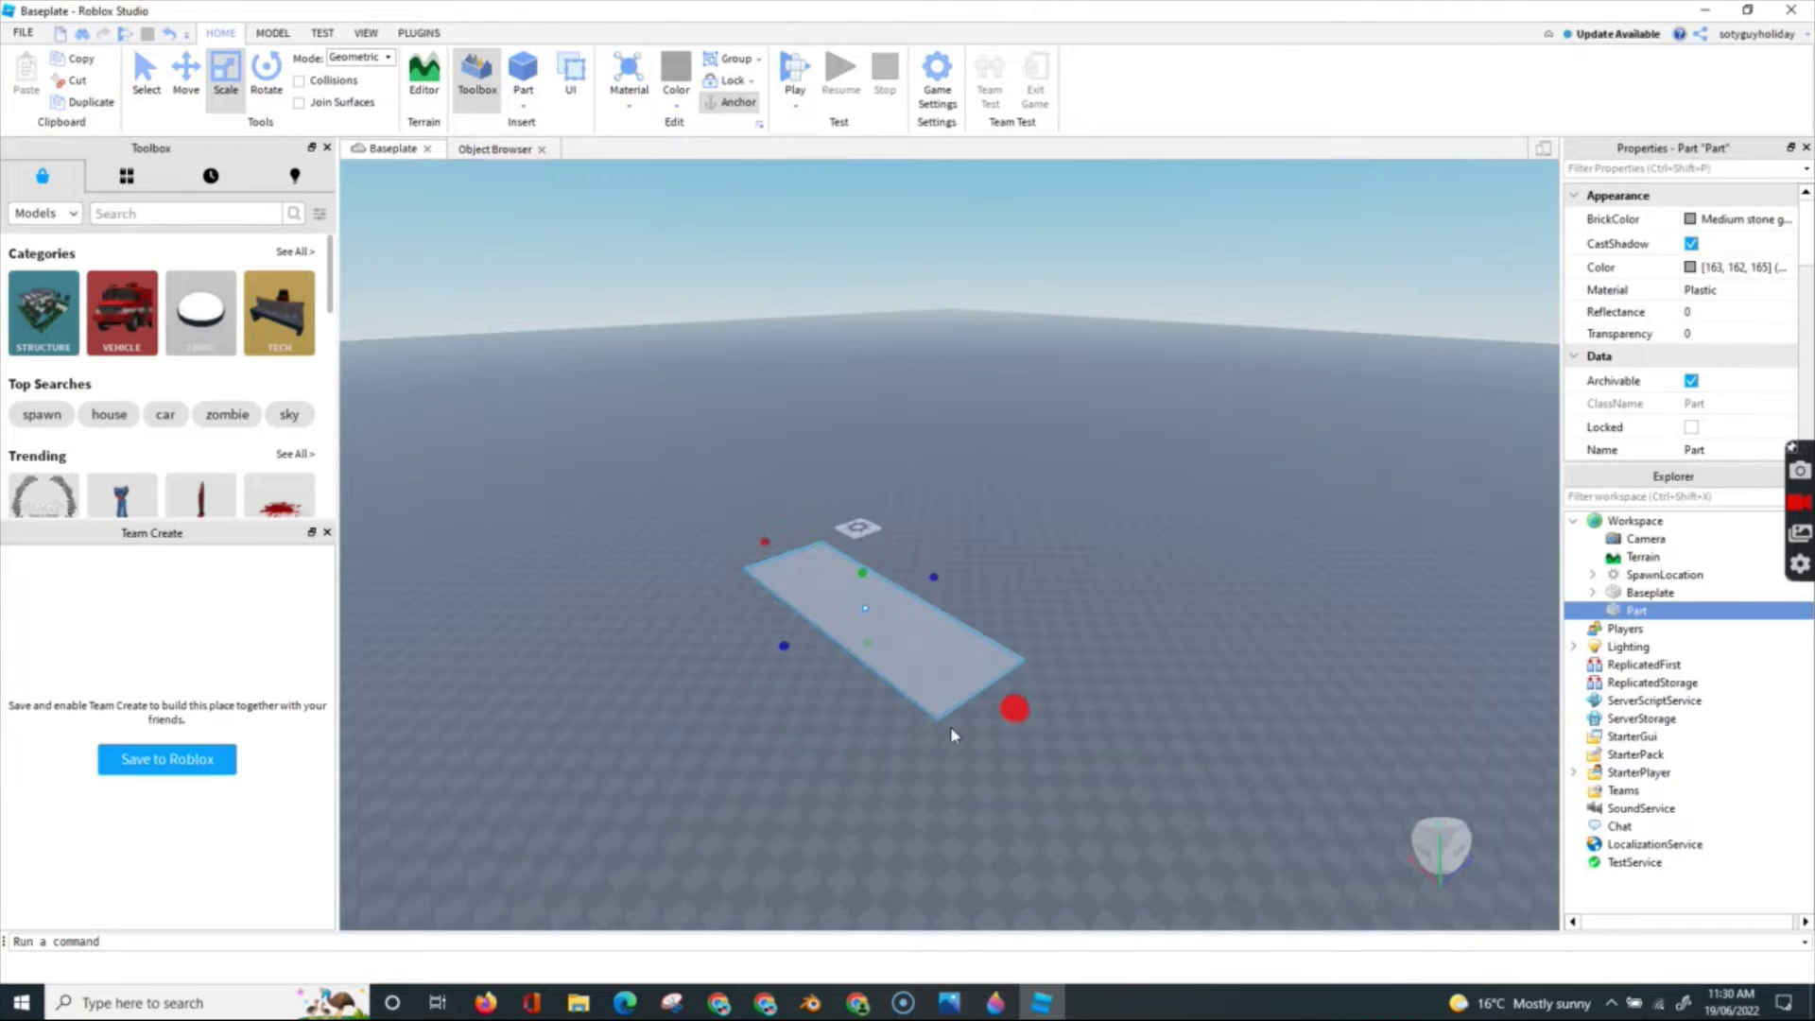
scroll(785, 737, "up", 3)
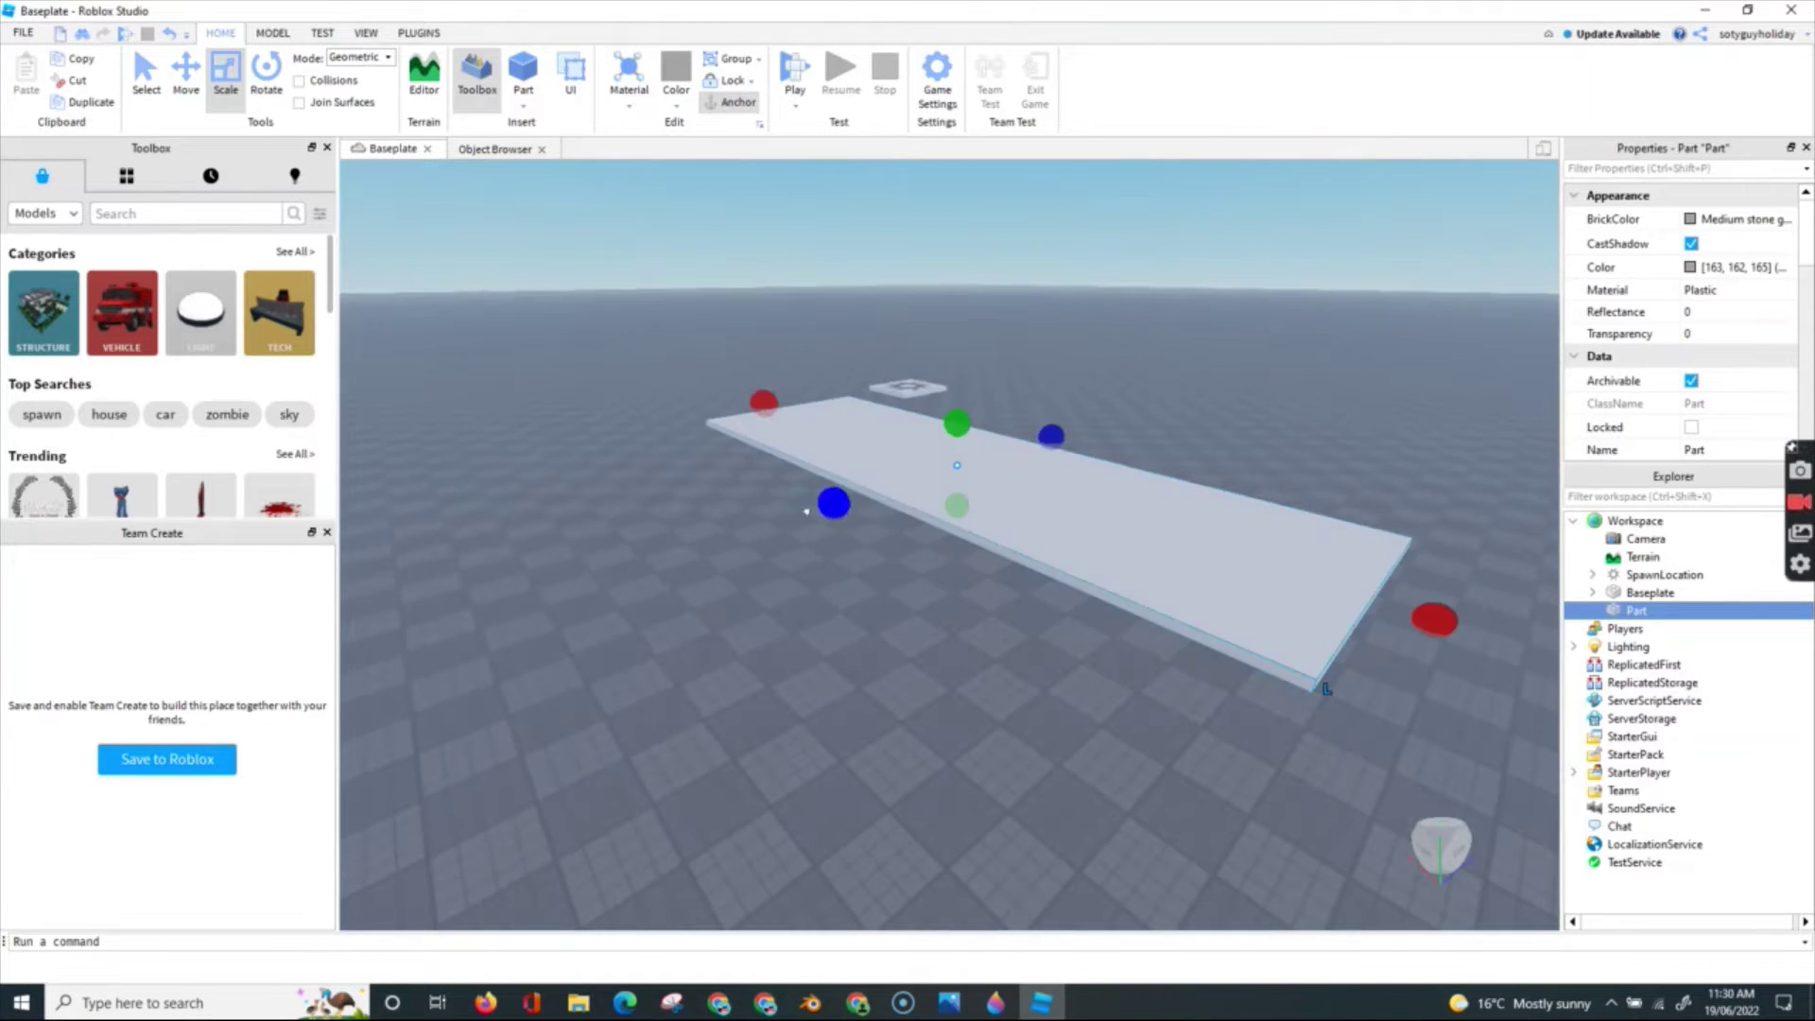
scroll(713, 600, "up", 4)
left_click_drag(539, 657, 520, 670)
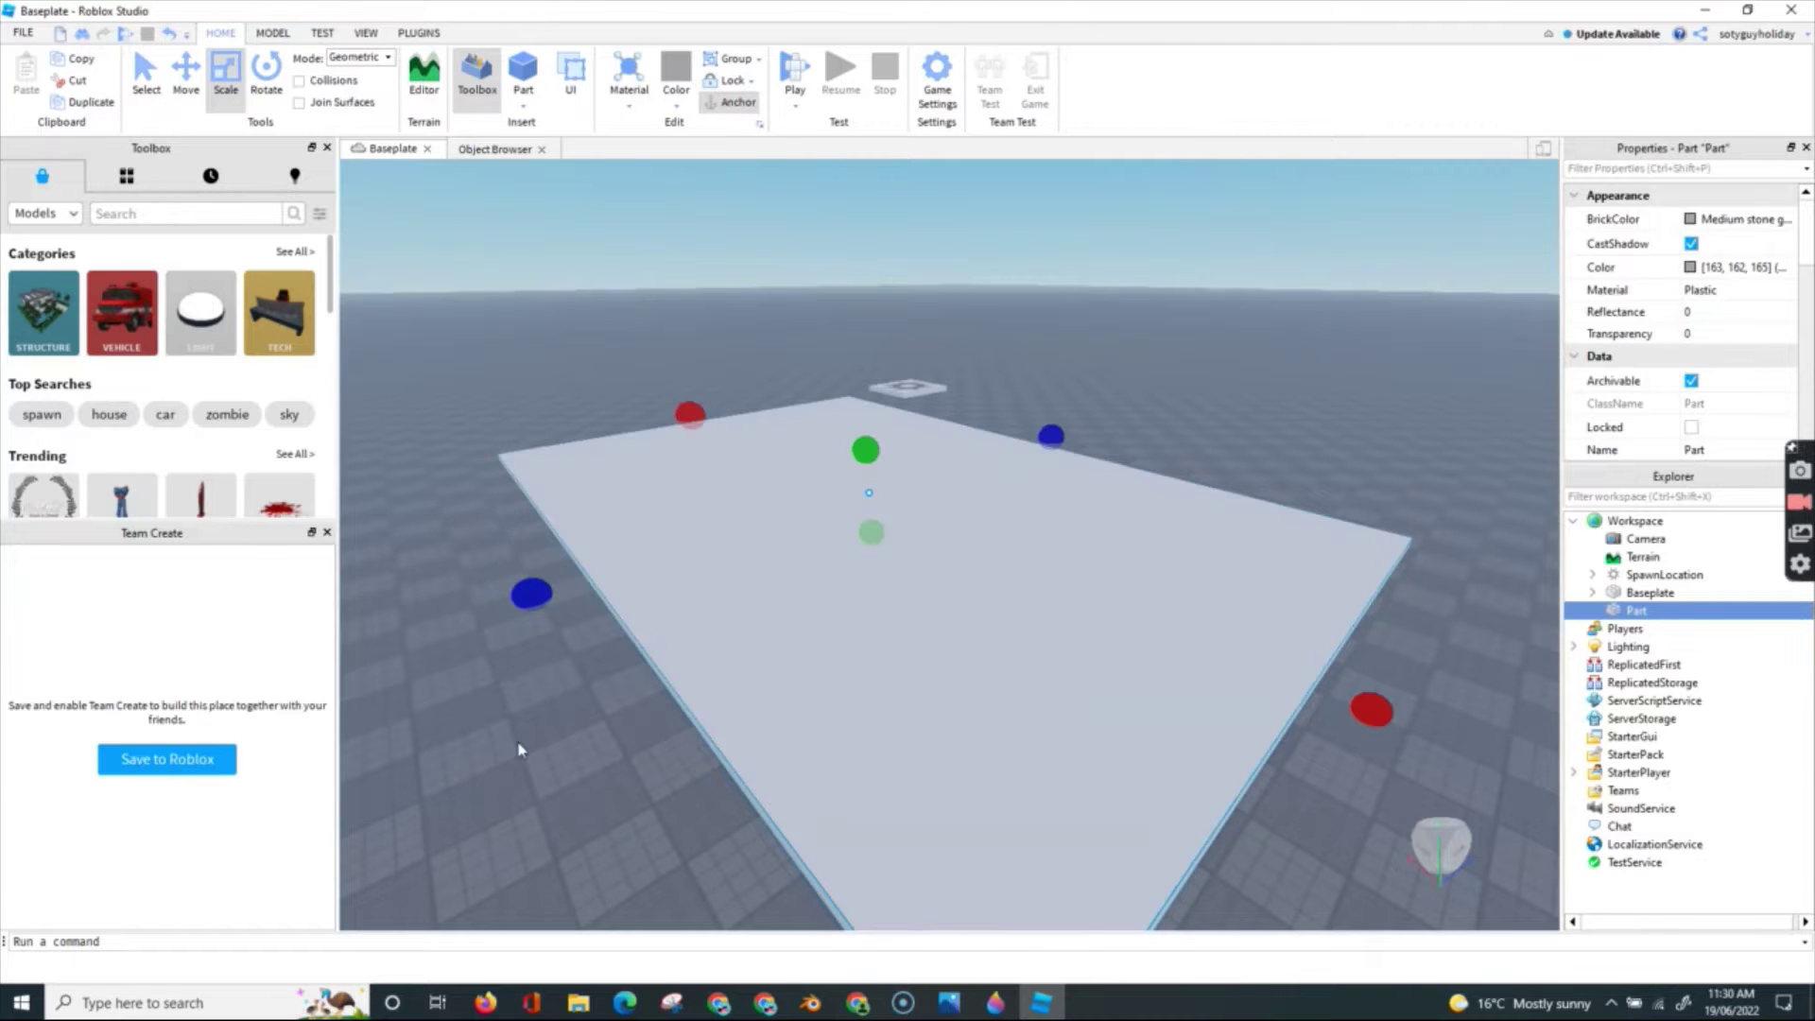
left_click(532, 701)
scroll(676, 475, "up", 3)
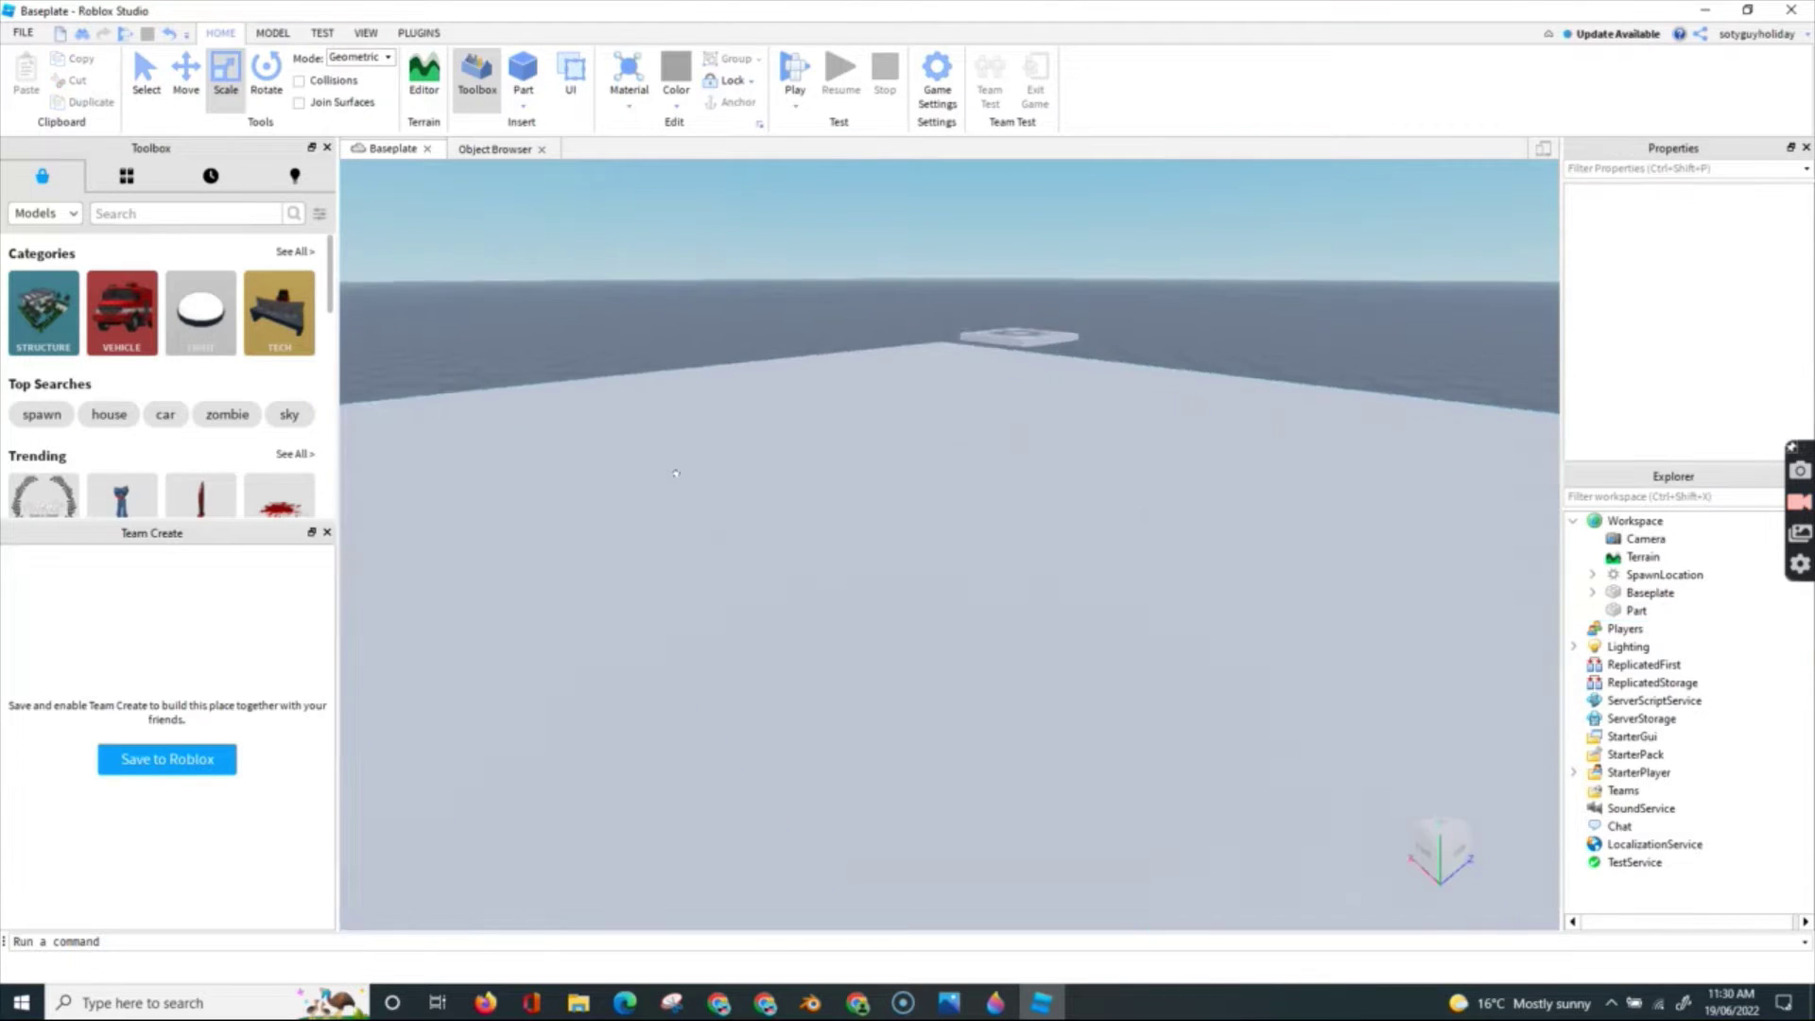
scroll(676, 472, "down", 6)
- Set the floor slab's material to WoodPlanks and its BrickColor to Rust
left_click(676, 473)
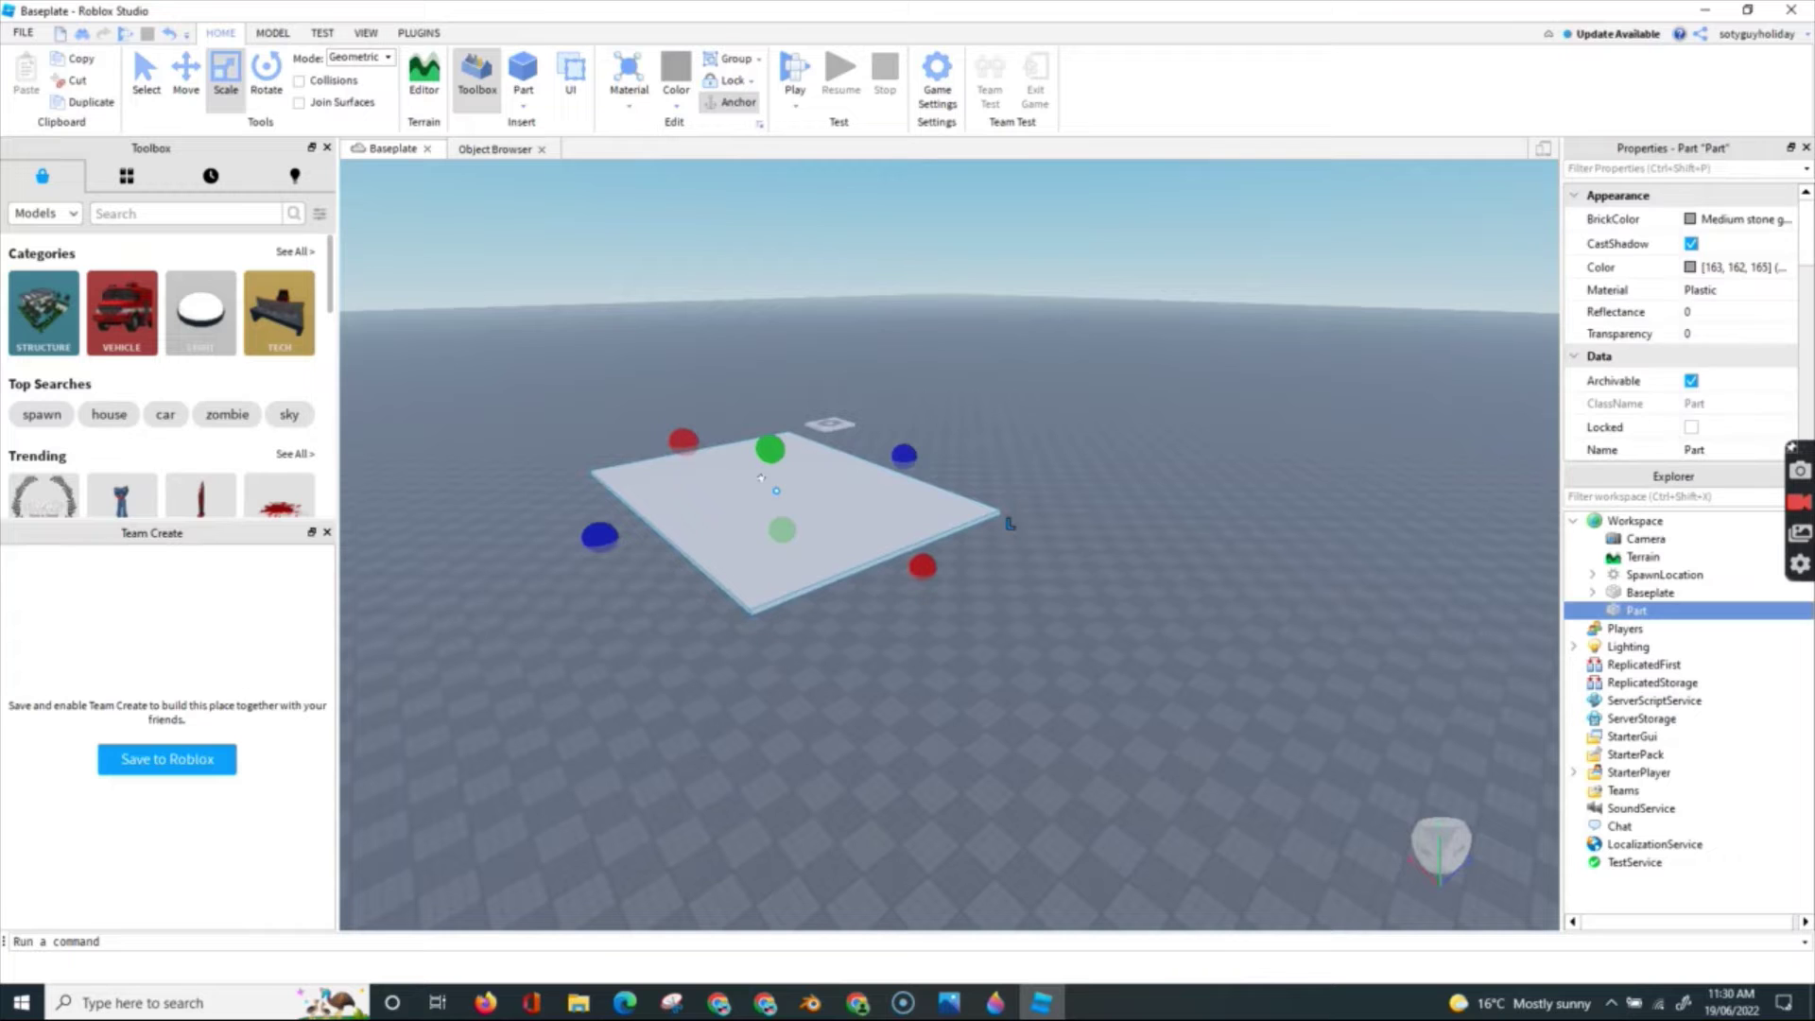
left_click(1760, 290)
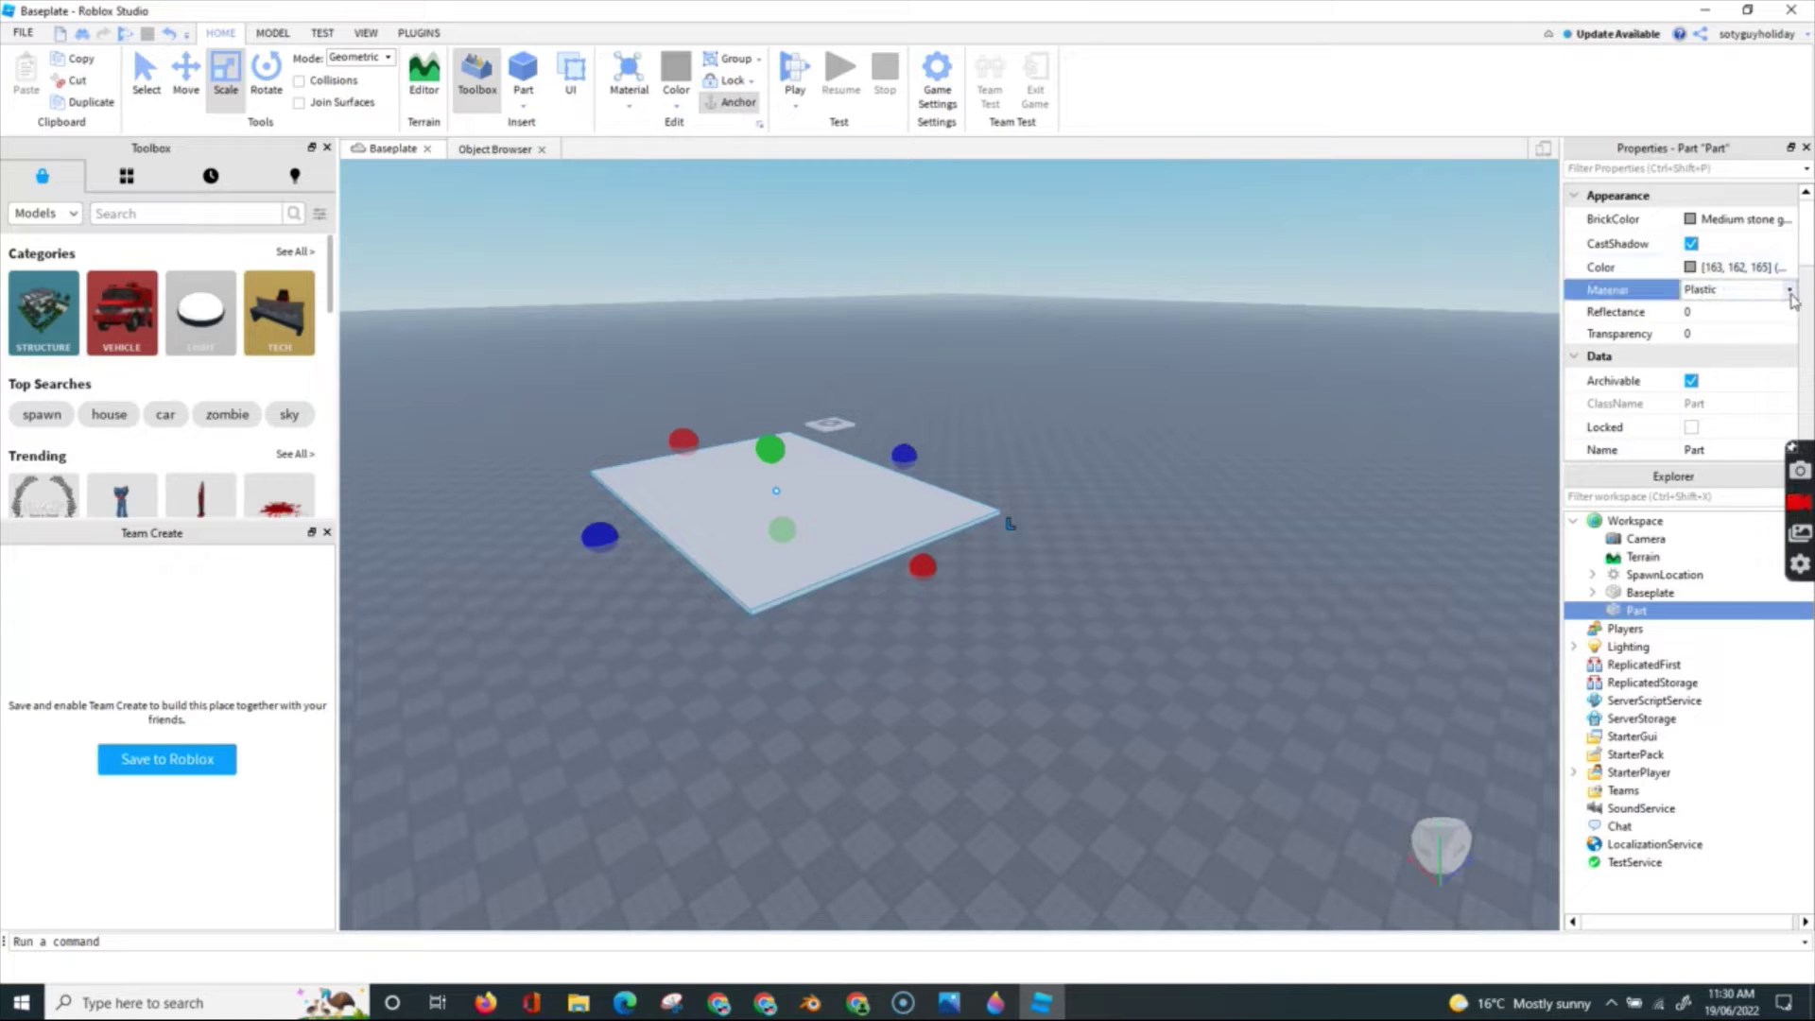
left_click(1790, 291)
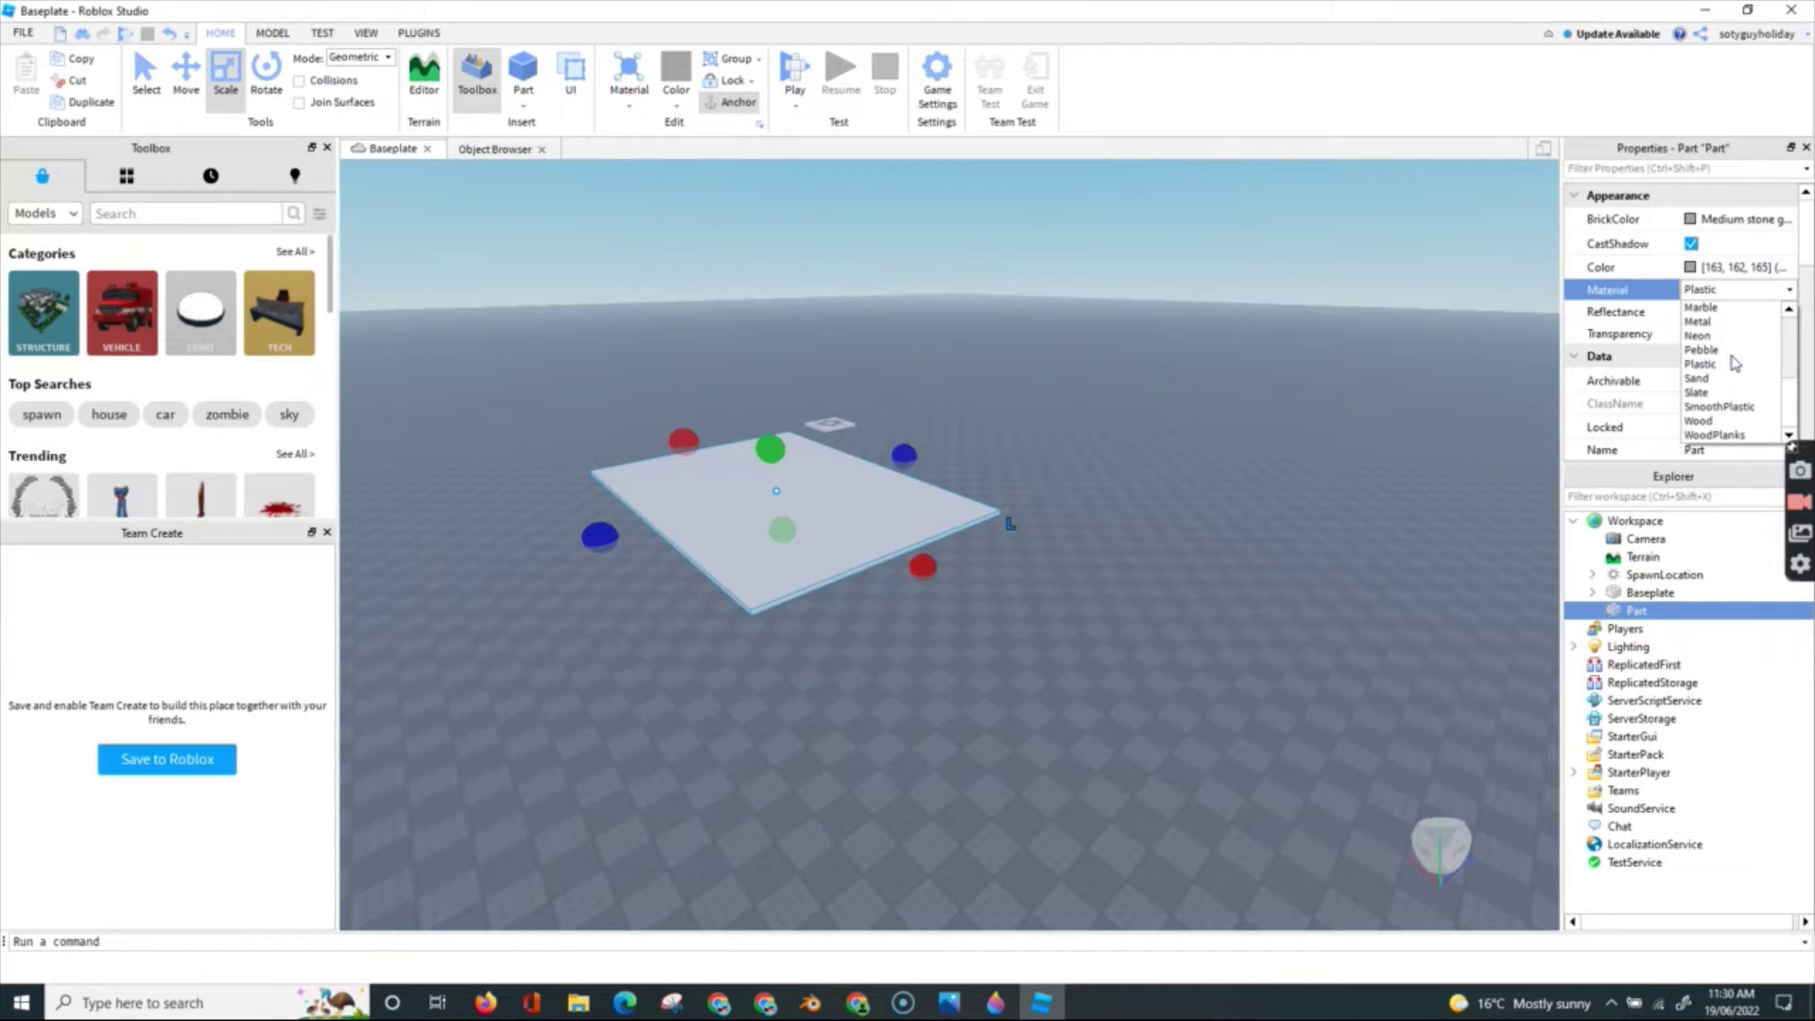
left_click(1736, 435)
left_click(1730, 223)
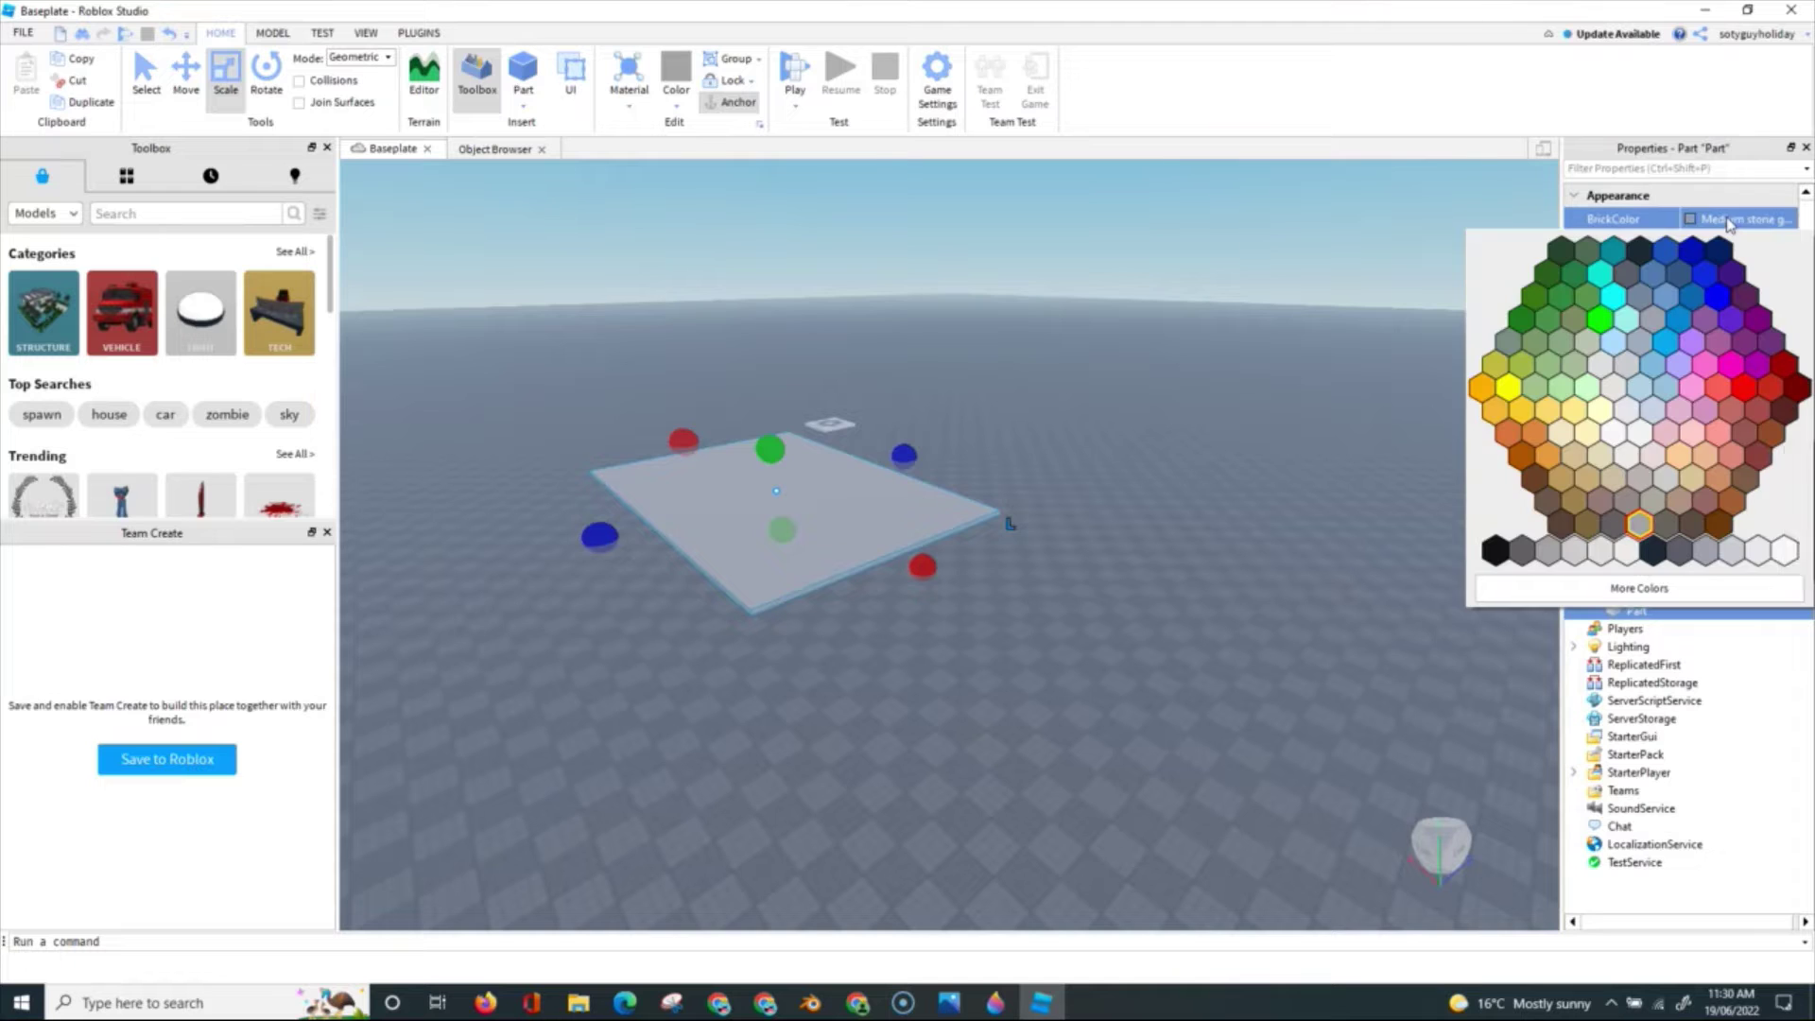
left_click(1771, 434)
scroll(792, 460, "up", 5)
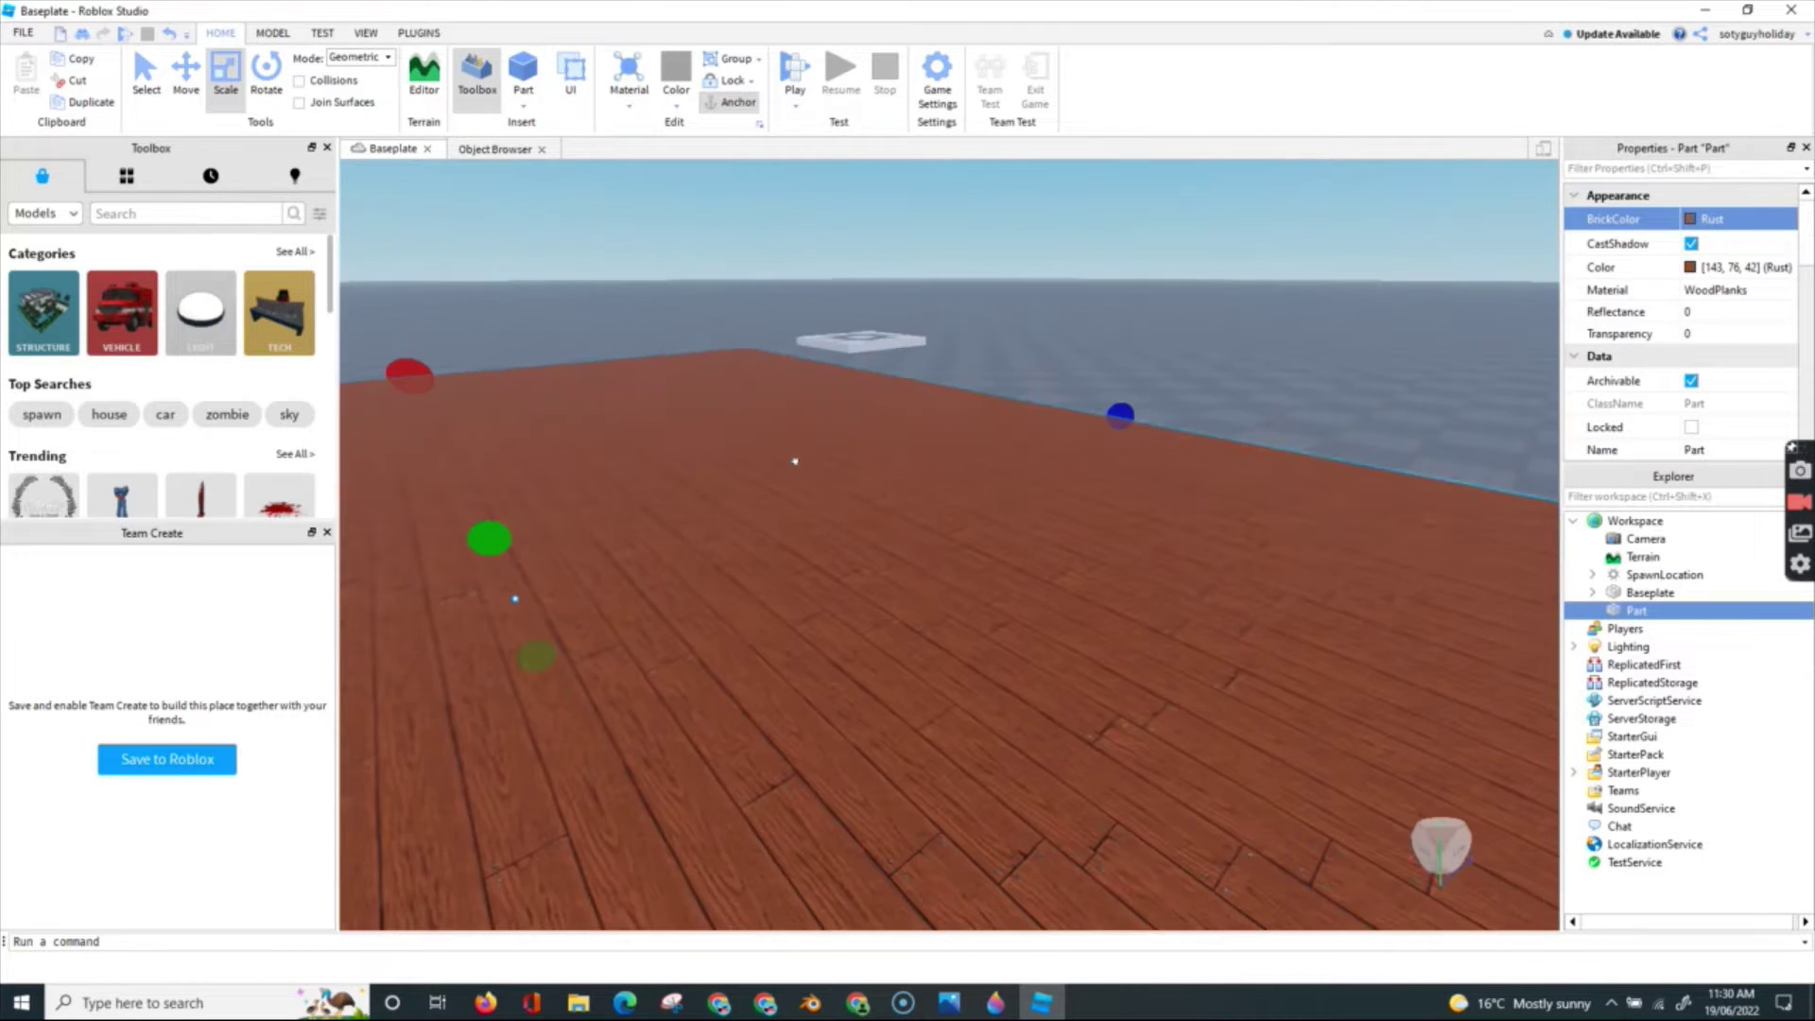
- Duplicate the floor slab, raise the copy onto it, and scale the copy into a tall wall along the edge nearest the spawn location
scroll(794, 462, "down", 6)
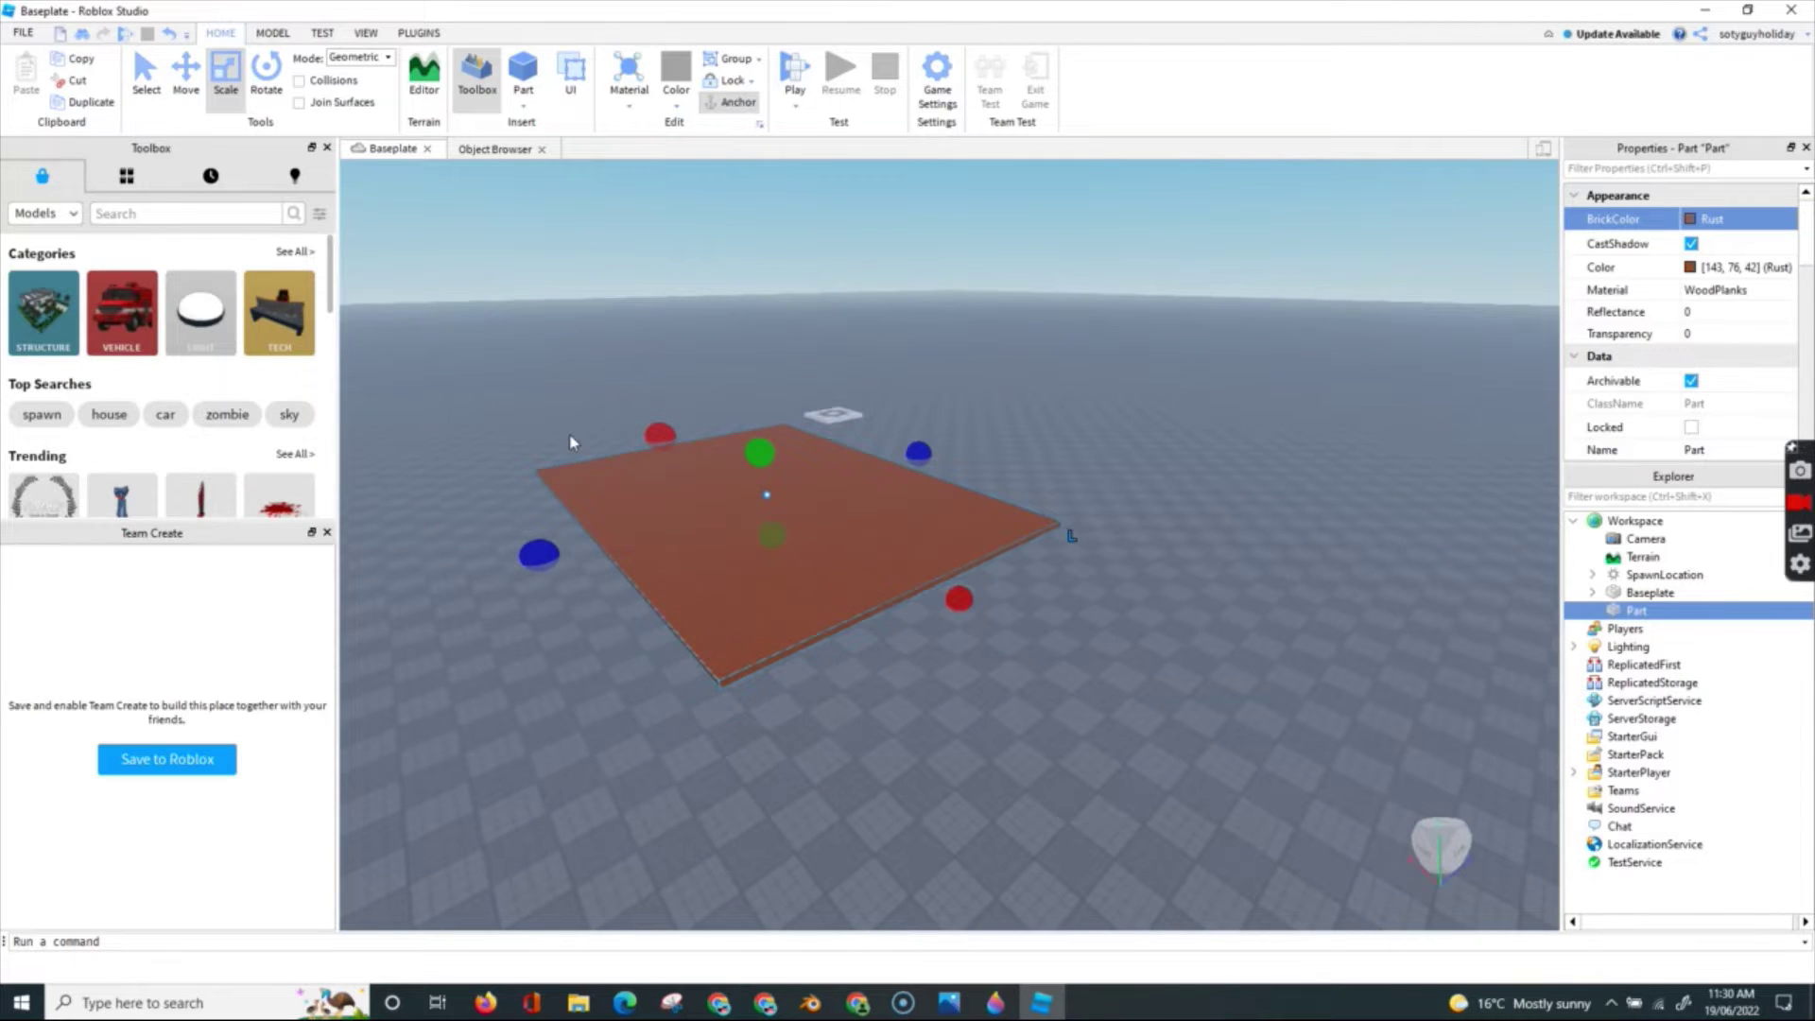
left_click(185, 72)
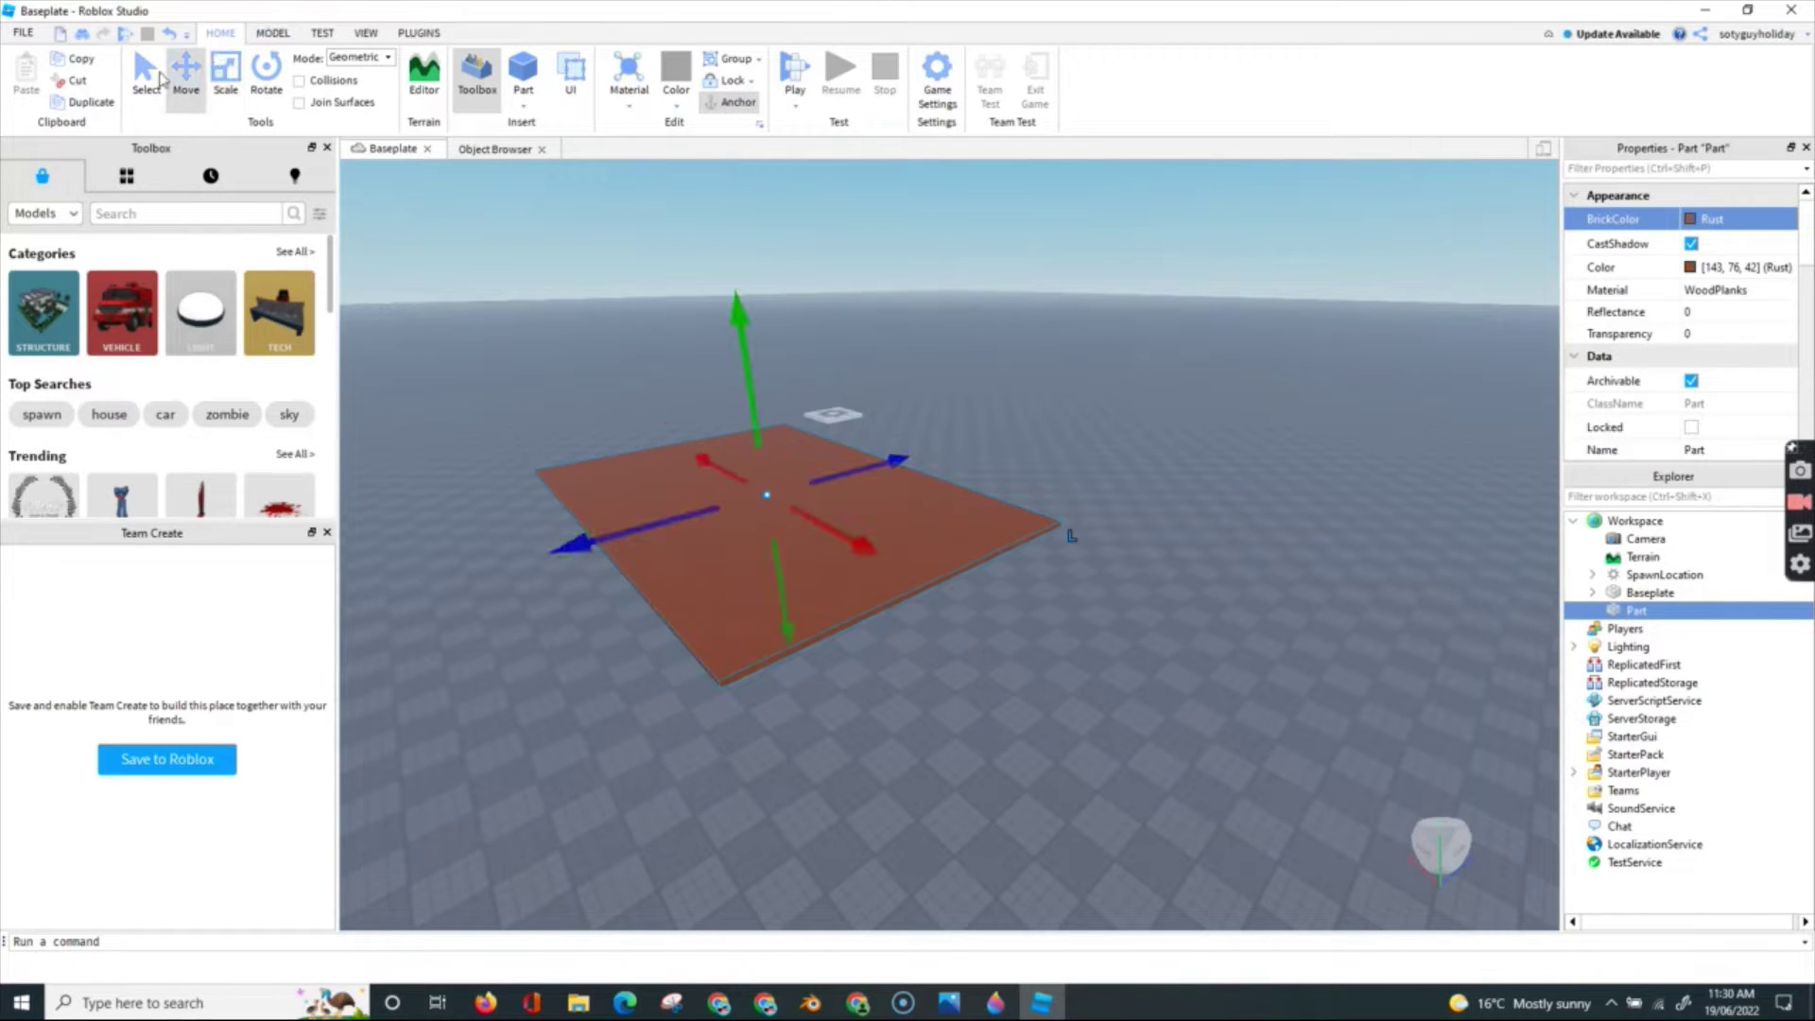
left_click(91, 102)
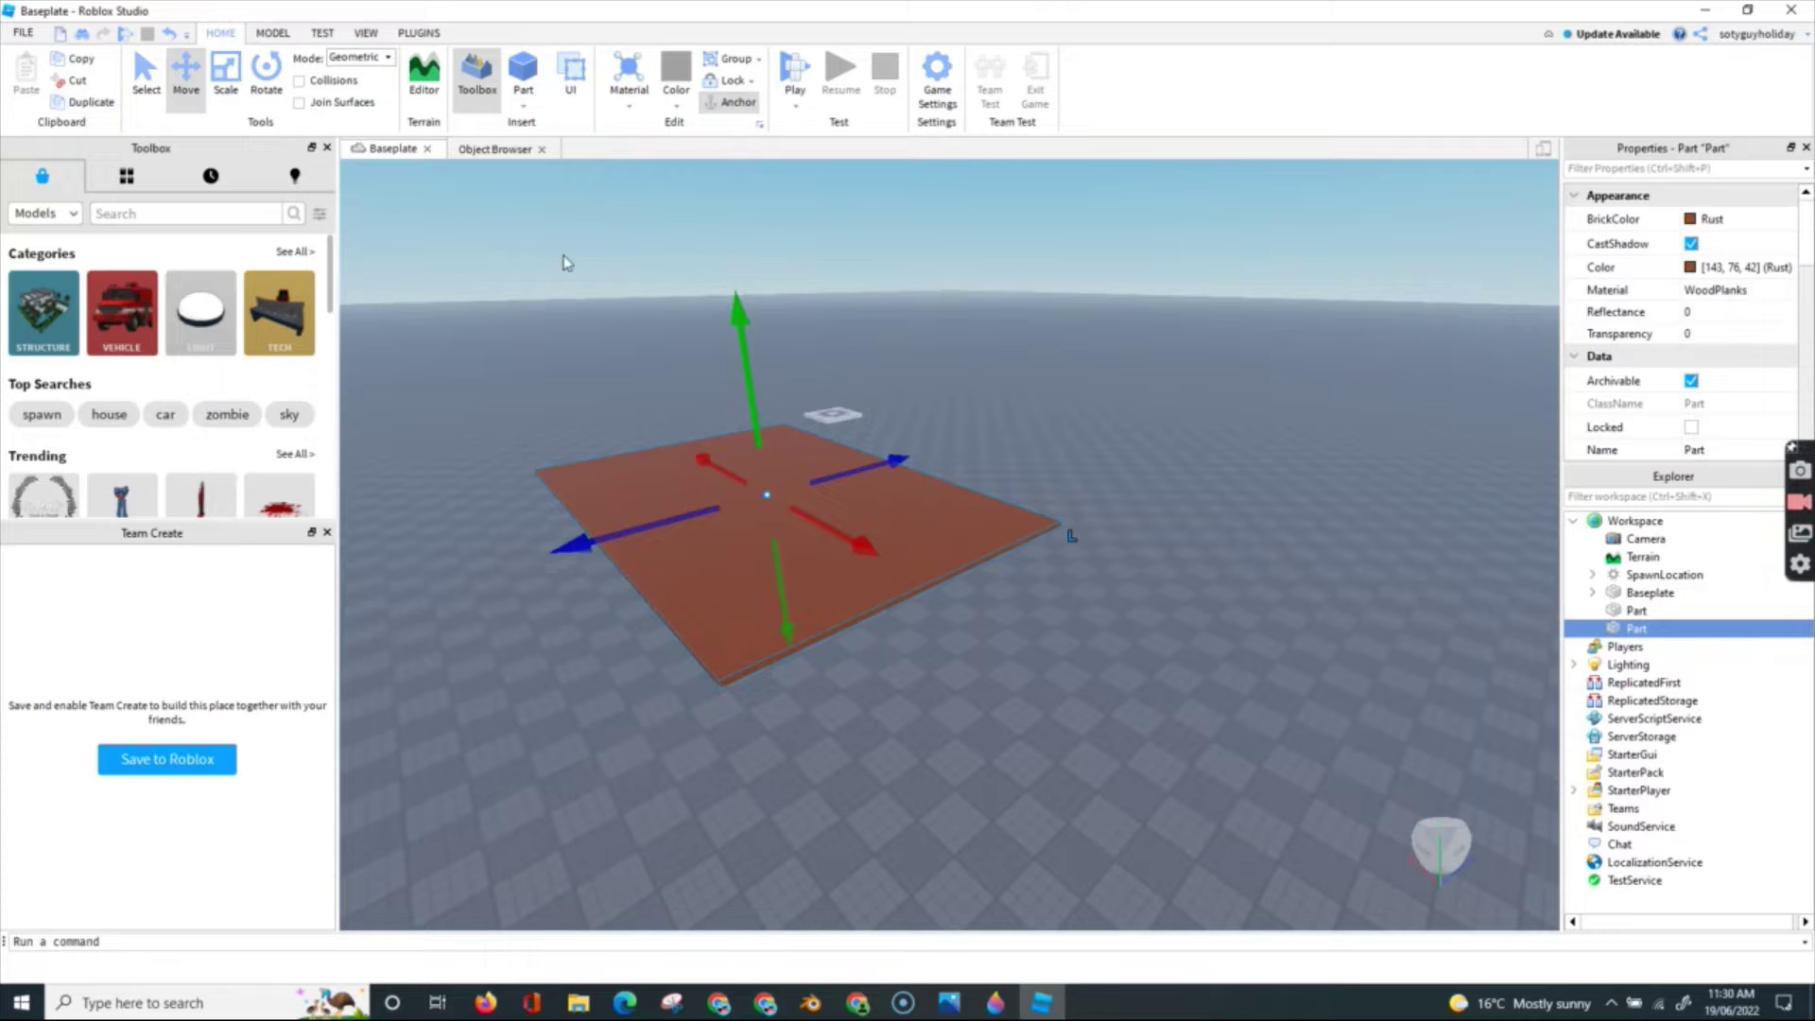
left_click_drag(743, 369, 747, 364)
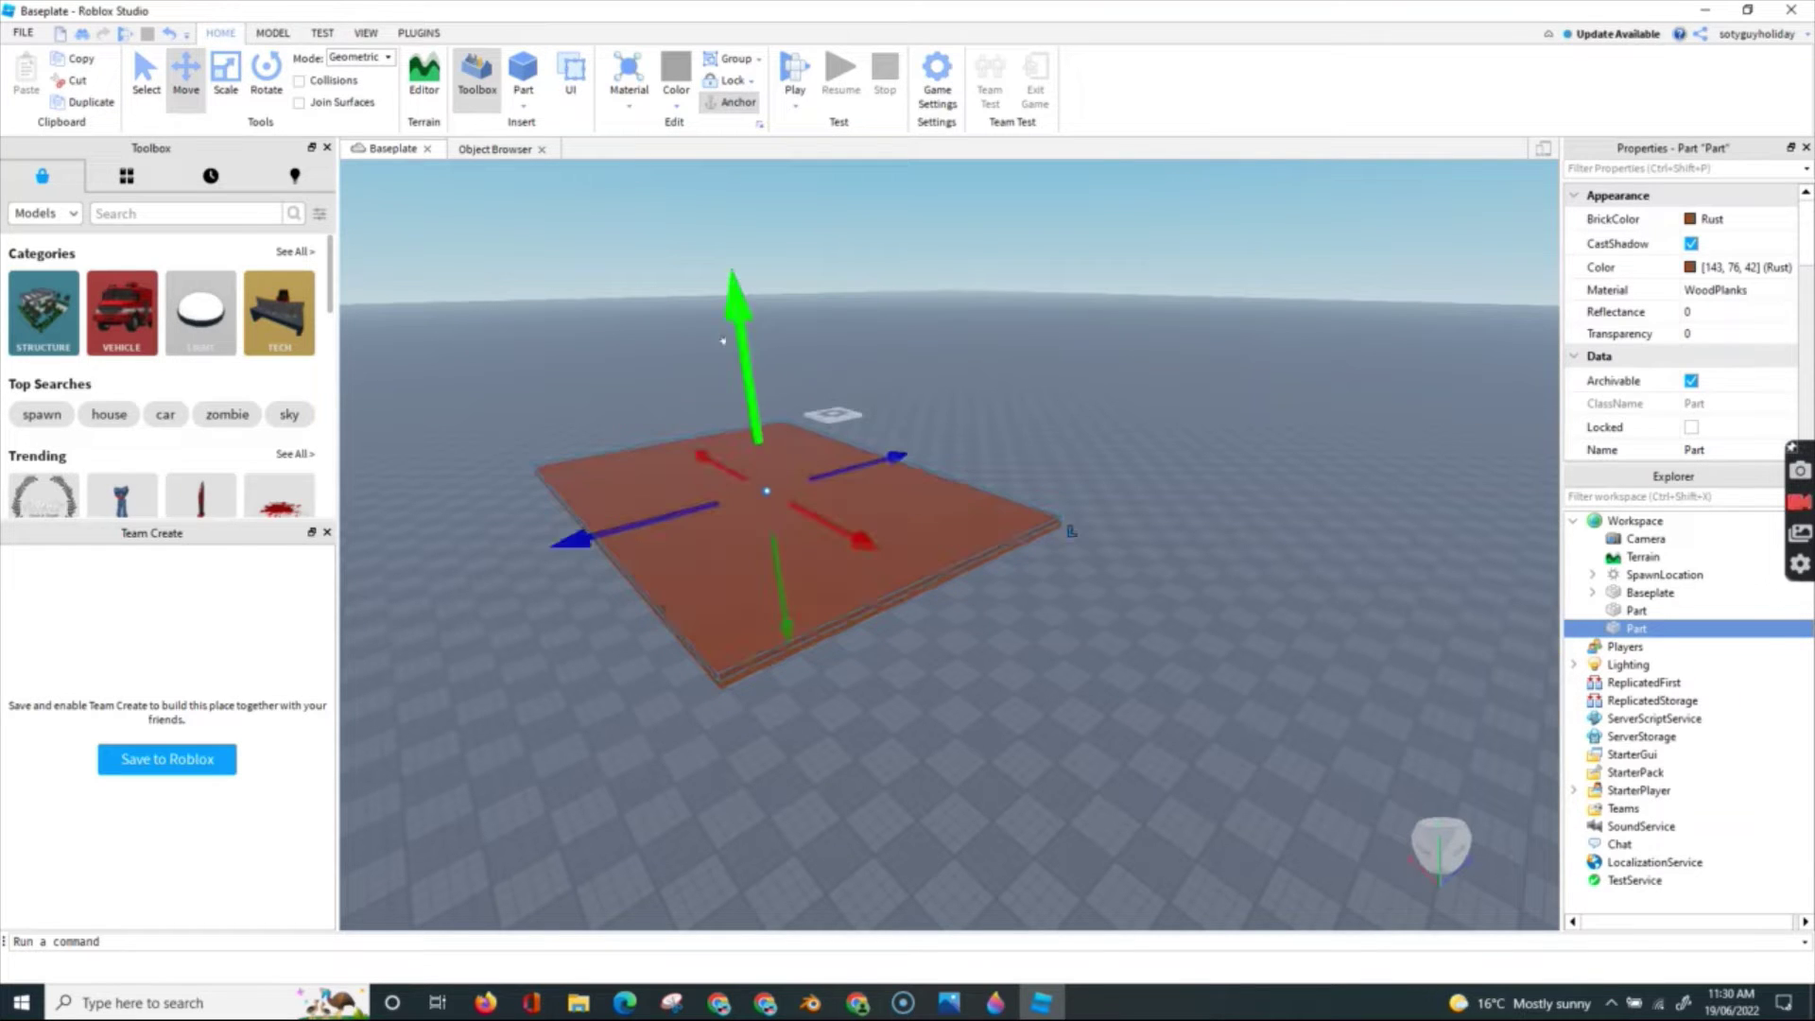
left_click(225, 78)
left_click_drag(537, 549, 906, 276)
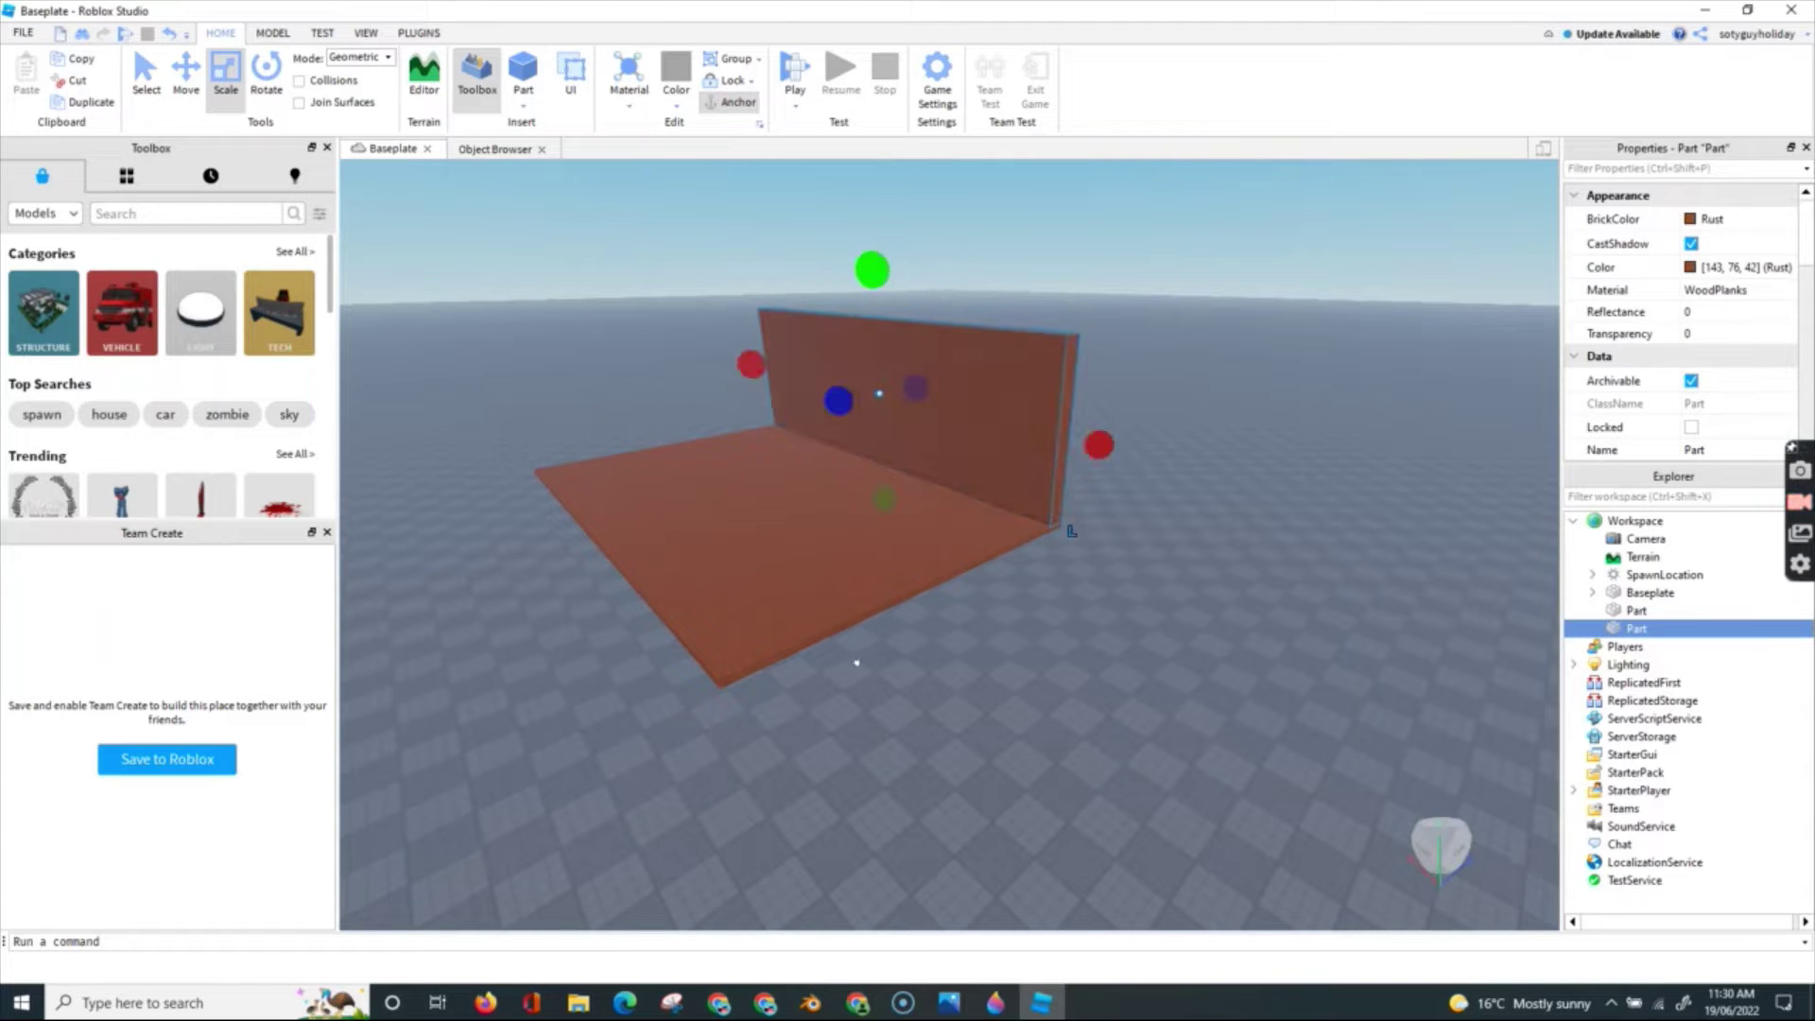
left_click(825, 728)
- Duplicate the wall and move the copy a short way inward over the floor, parallel to the original
left_click(913, 450)
left_click(186, 73)
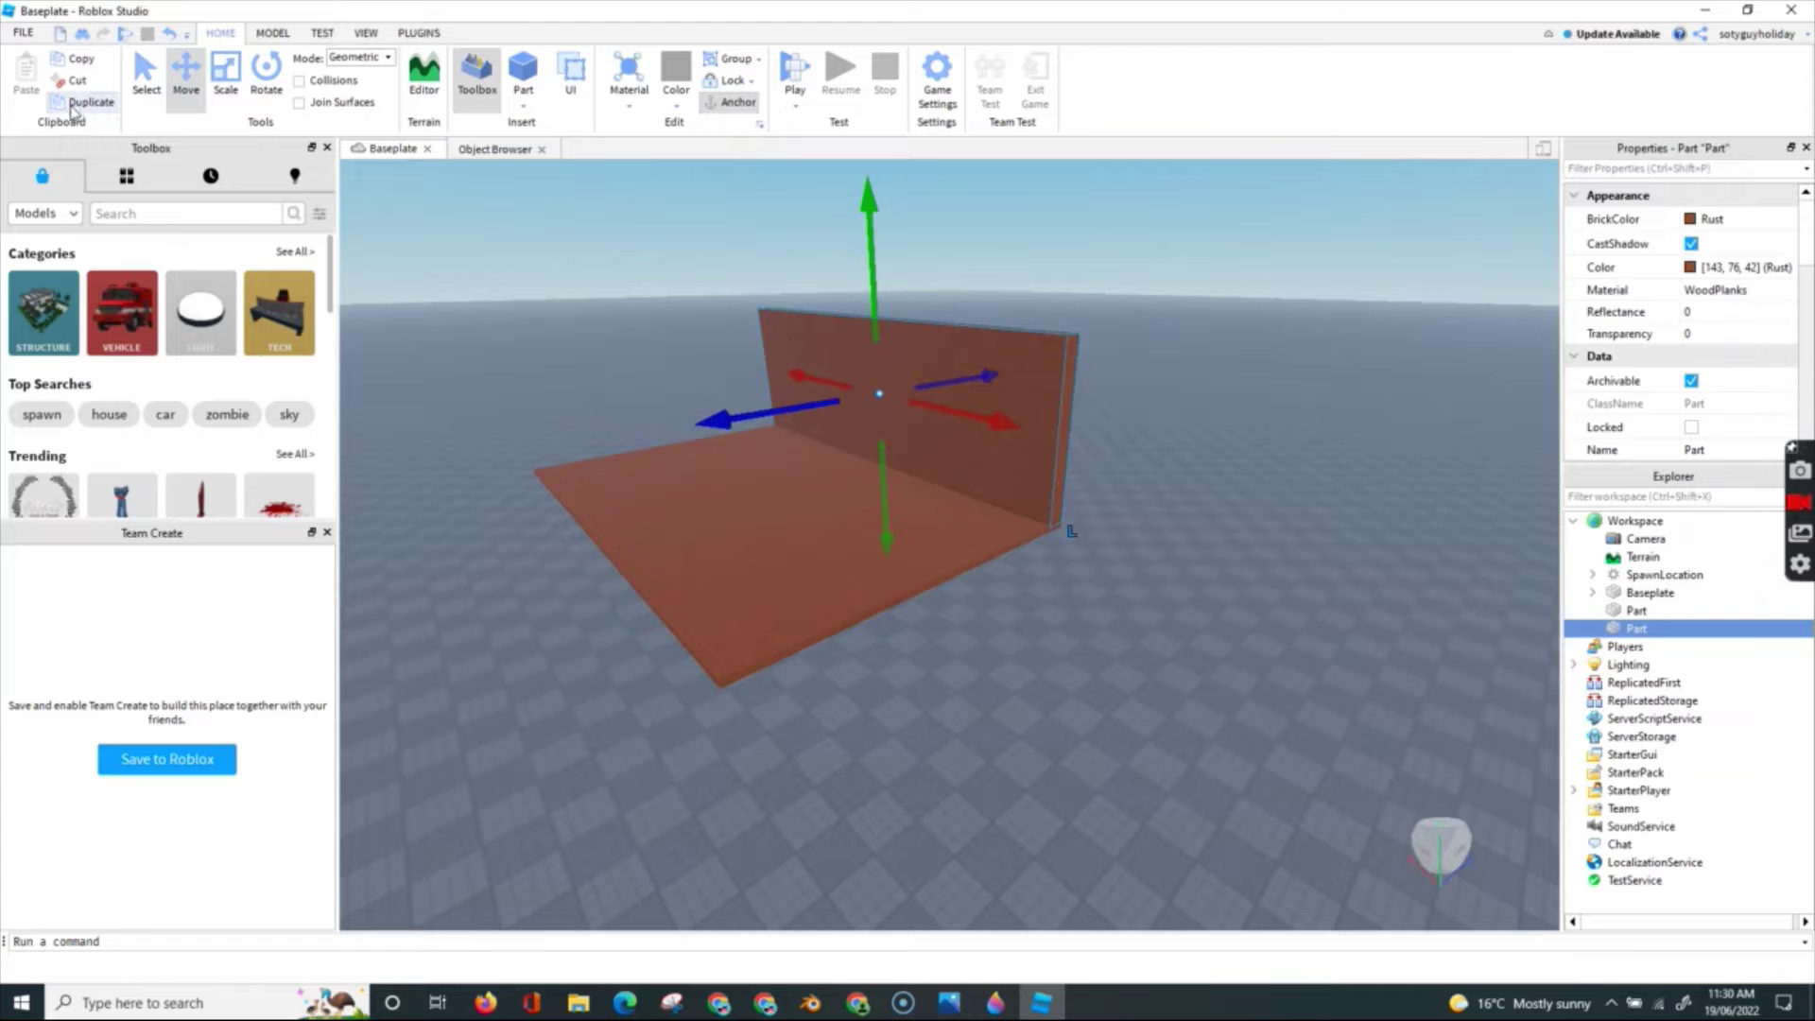
left_click(87, 102)
left_click_drag(830, 405, 761, 416)
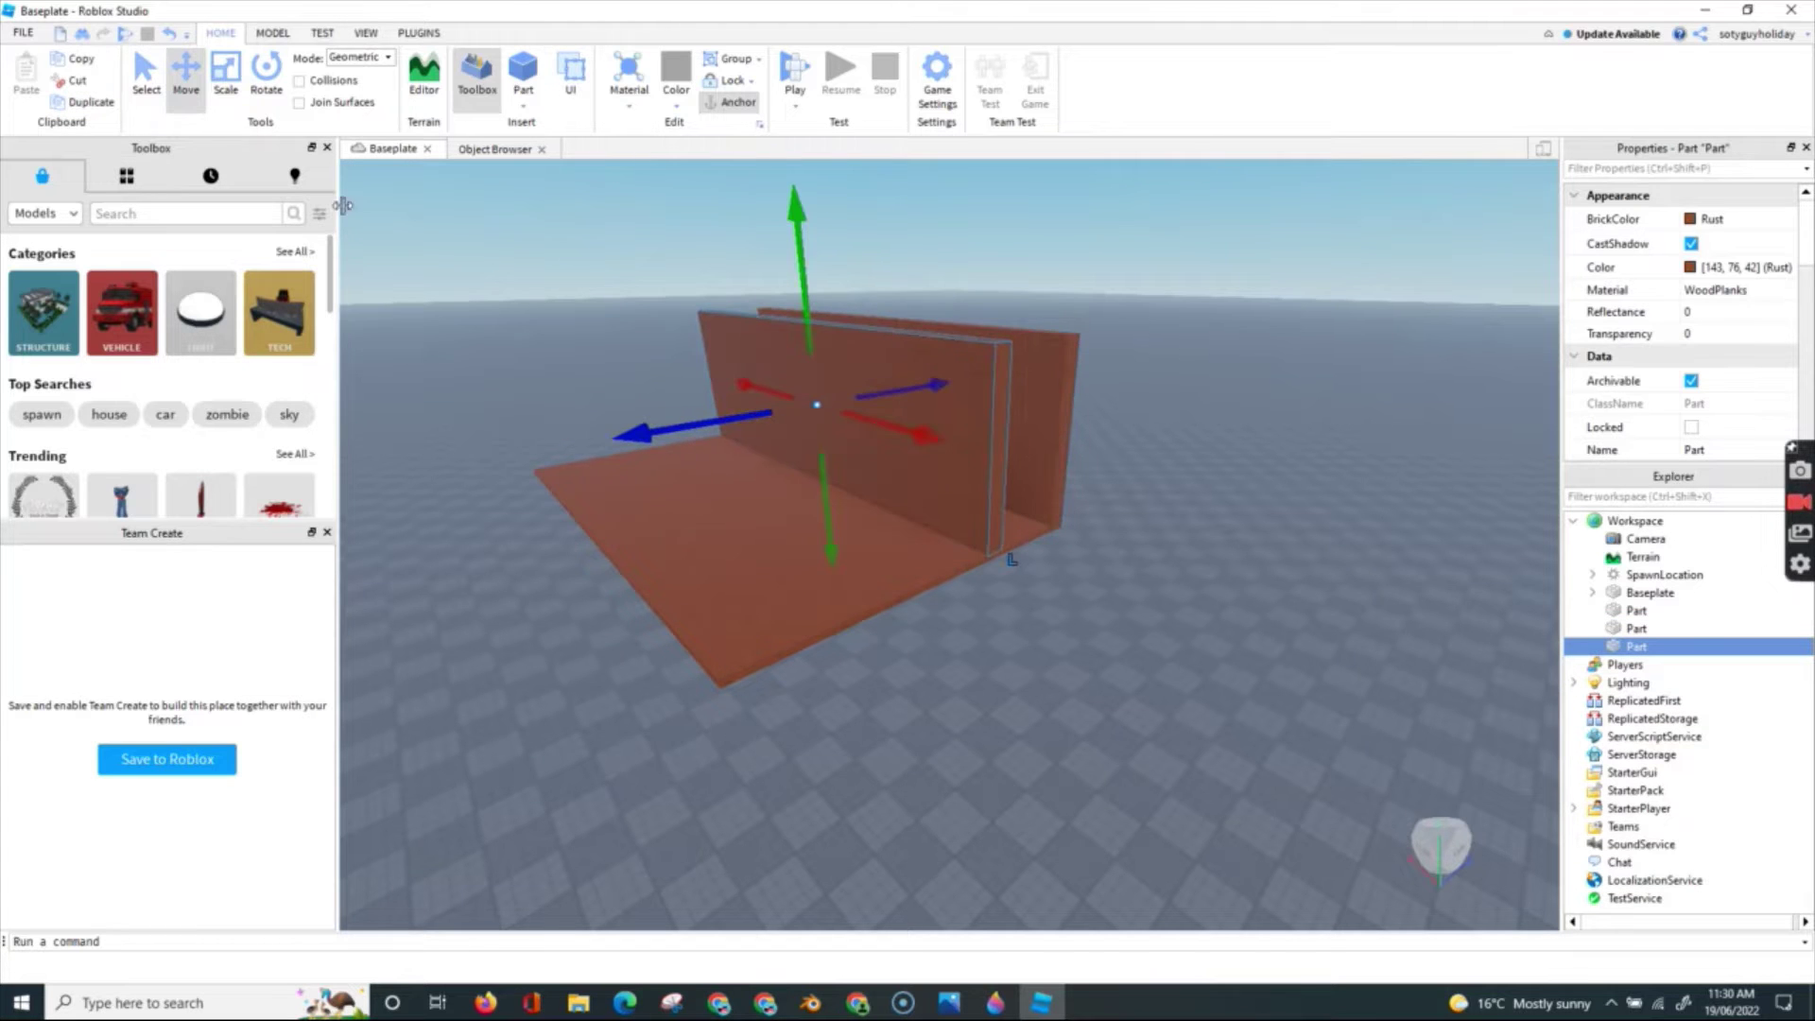
- Try turning the copied wall a quarter turn about its vertical axis, and rotate it back
left_click(266, 76)
scroll(728, 491, "down", 4)
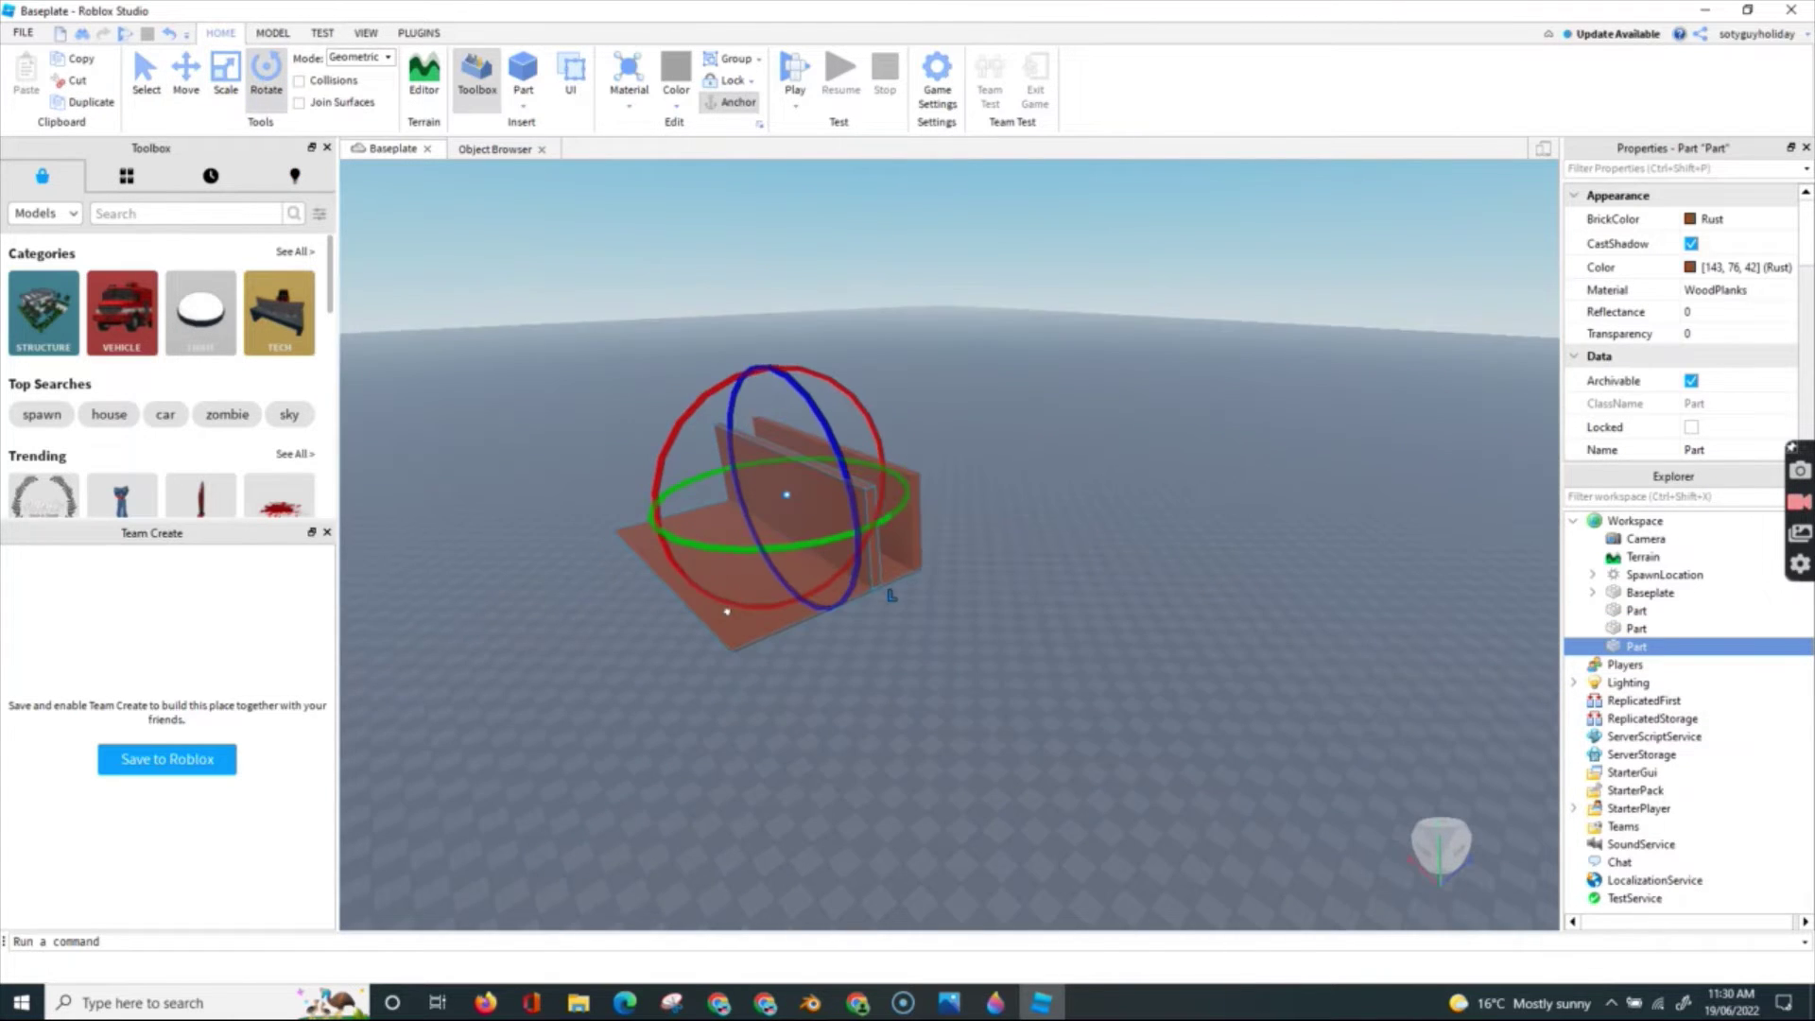
scroll(728, 491, "up", 4)
left_click_drag(782, 539, 950, 508)
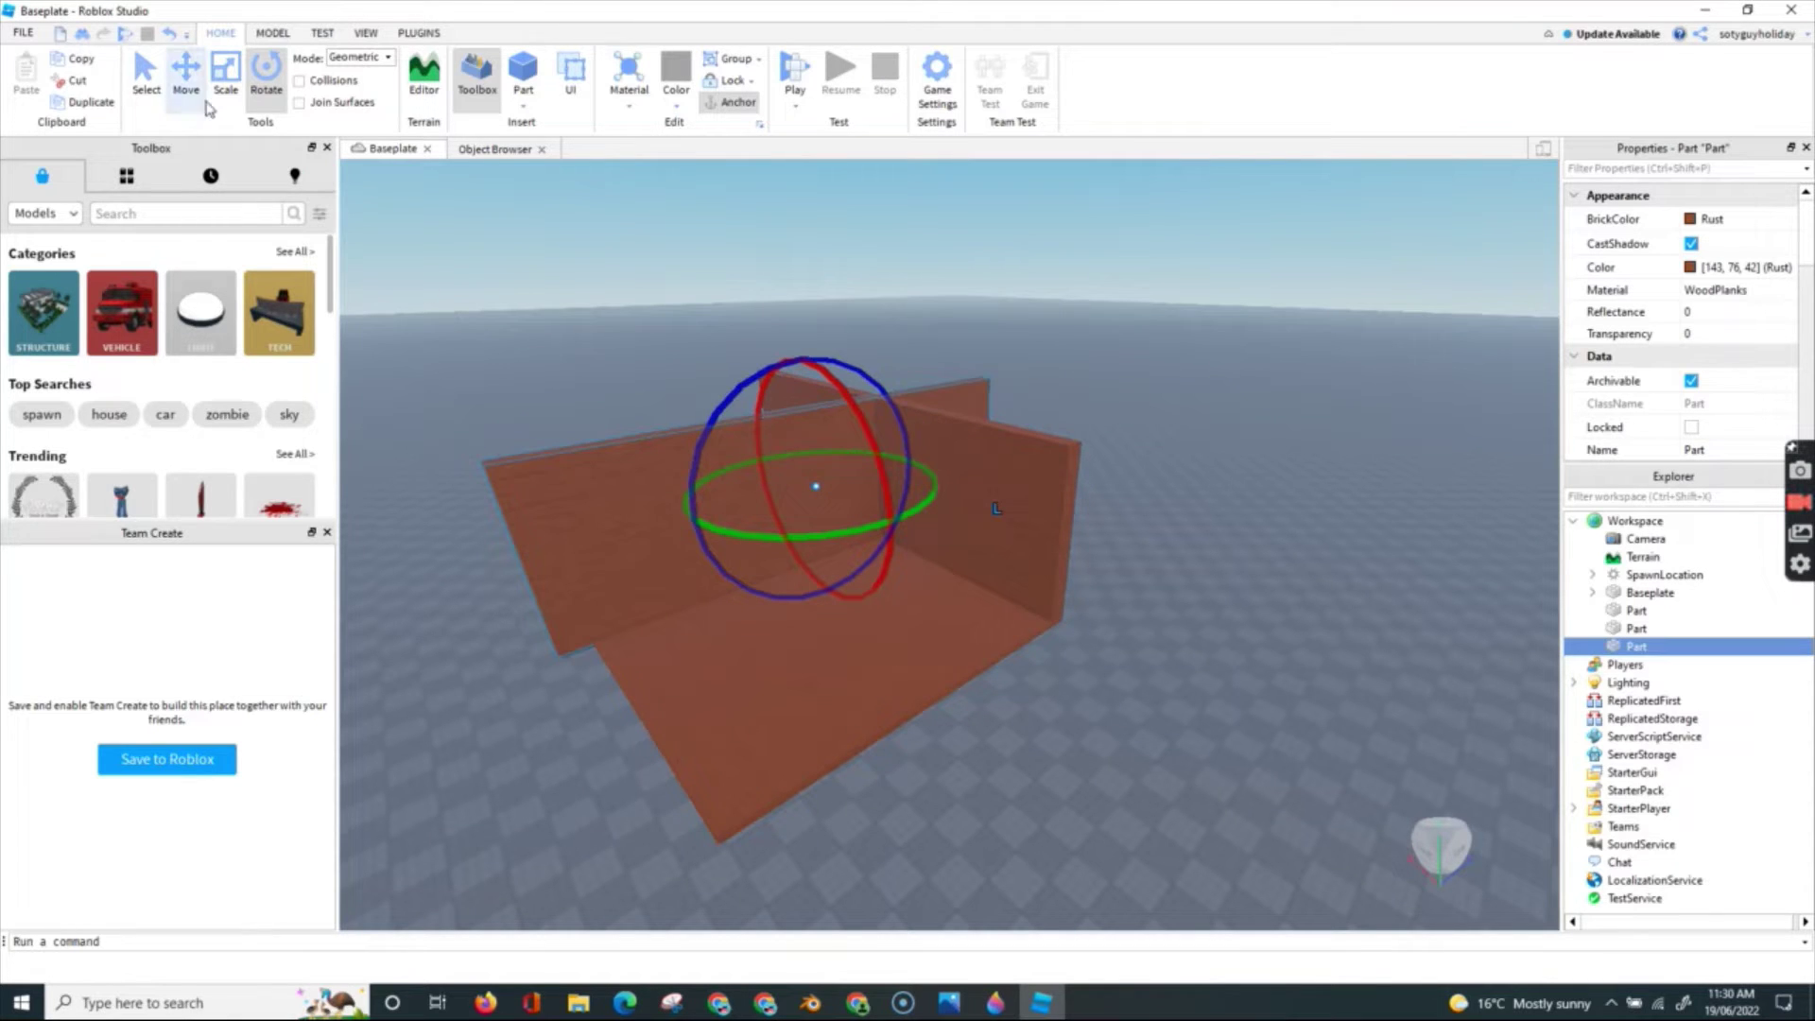
left_click_drag(742, 532, 987, 494)
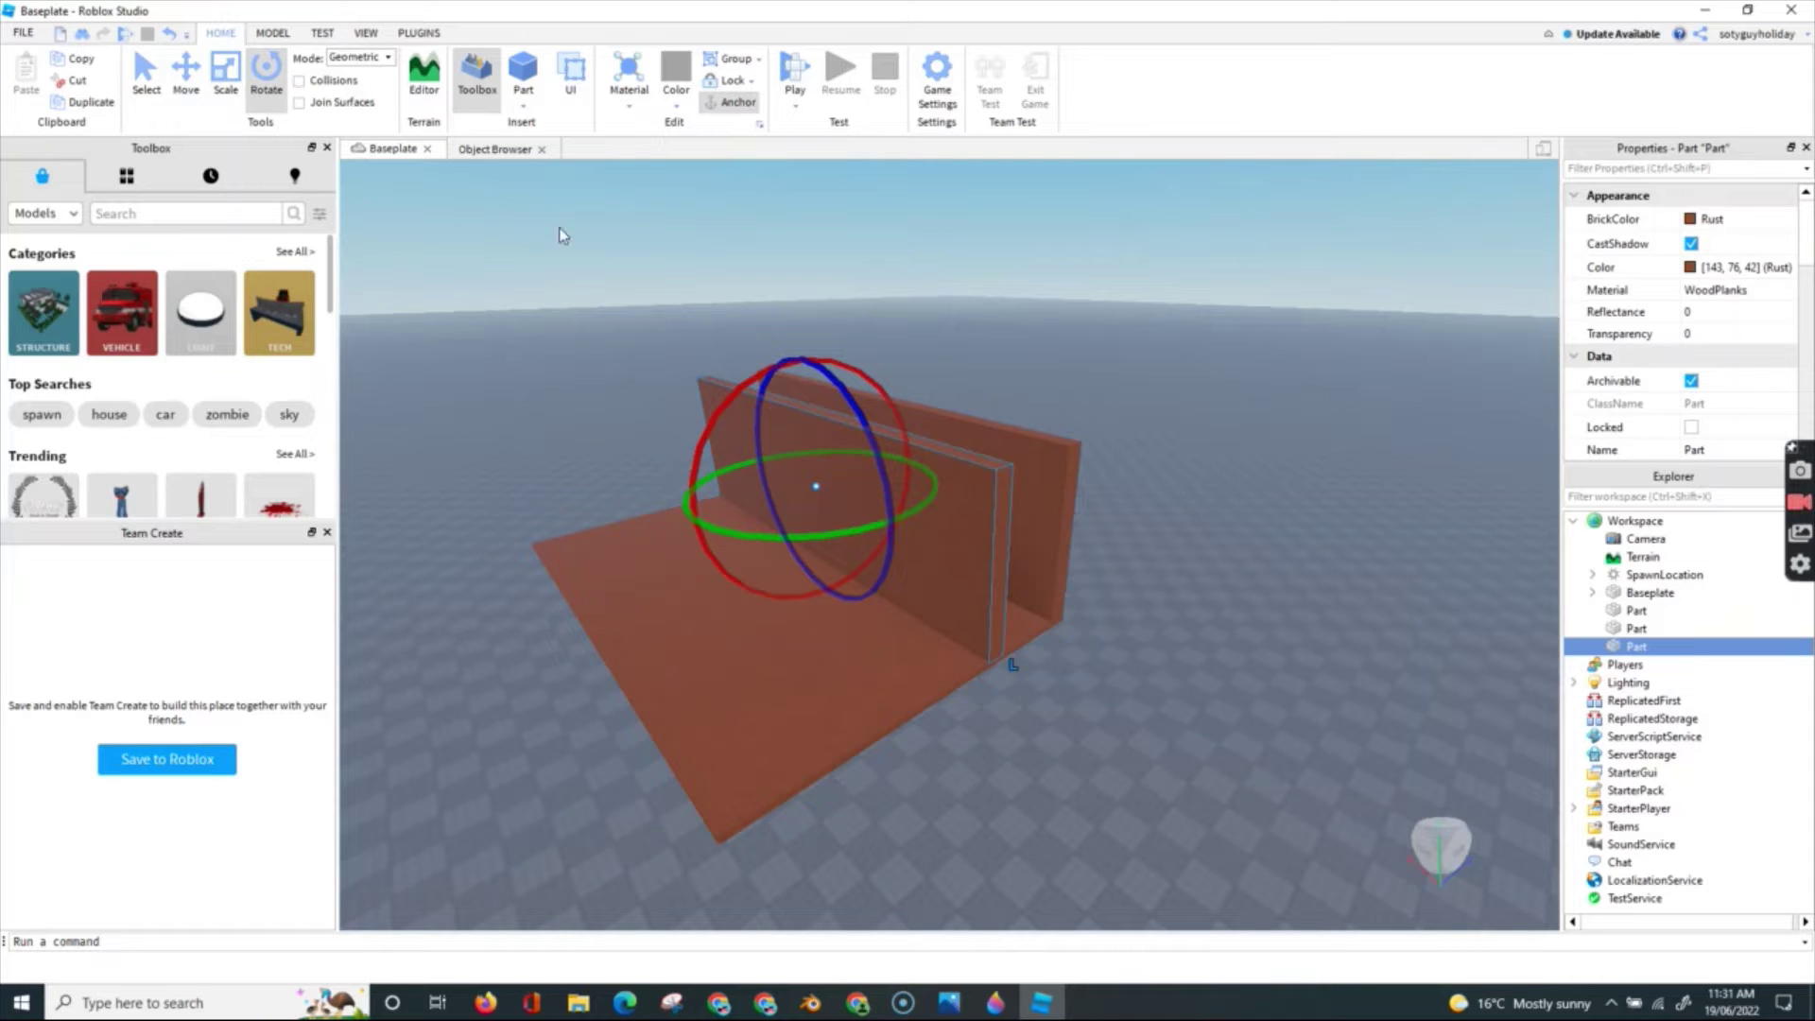
- Move the copied wall across to the opposite edge of the floor and deselect it
key("ctrl+2")
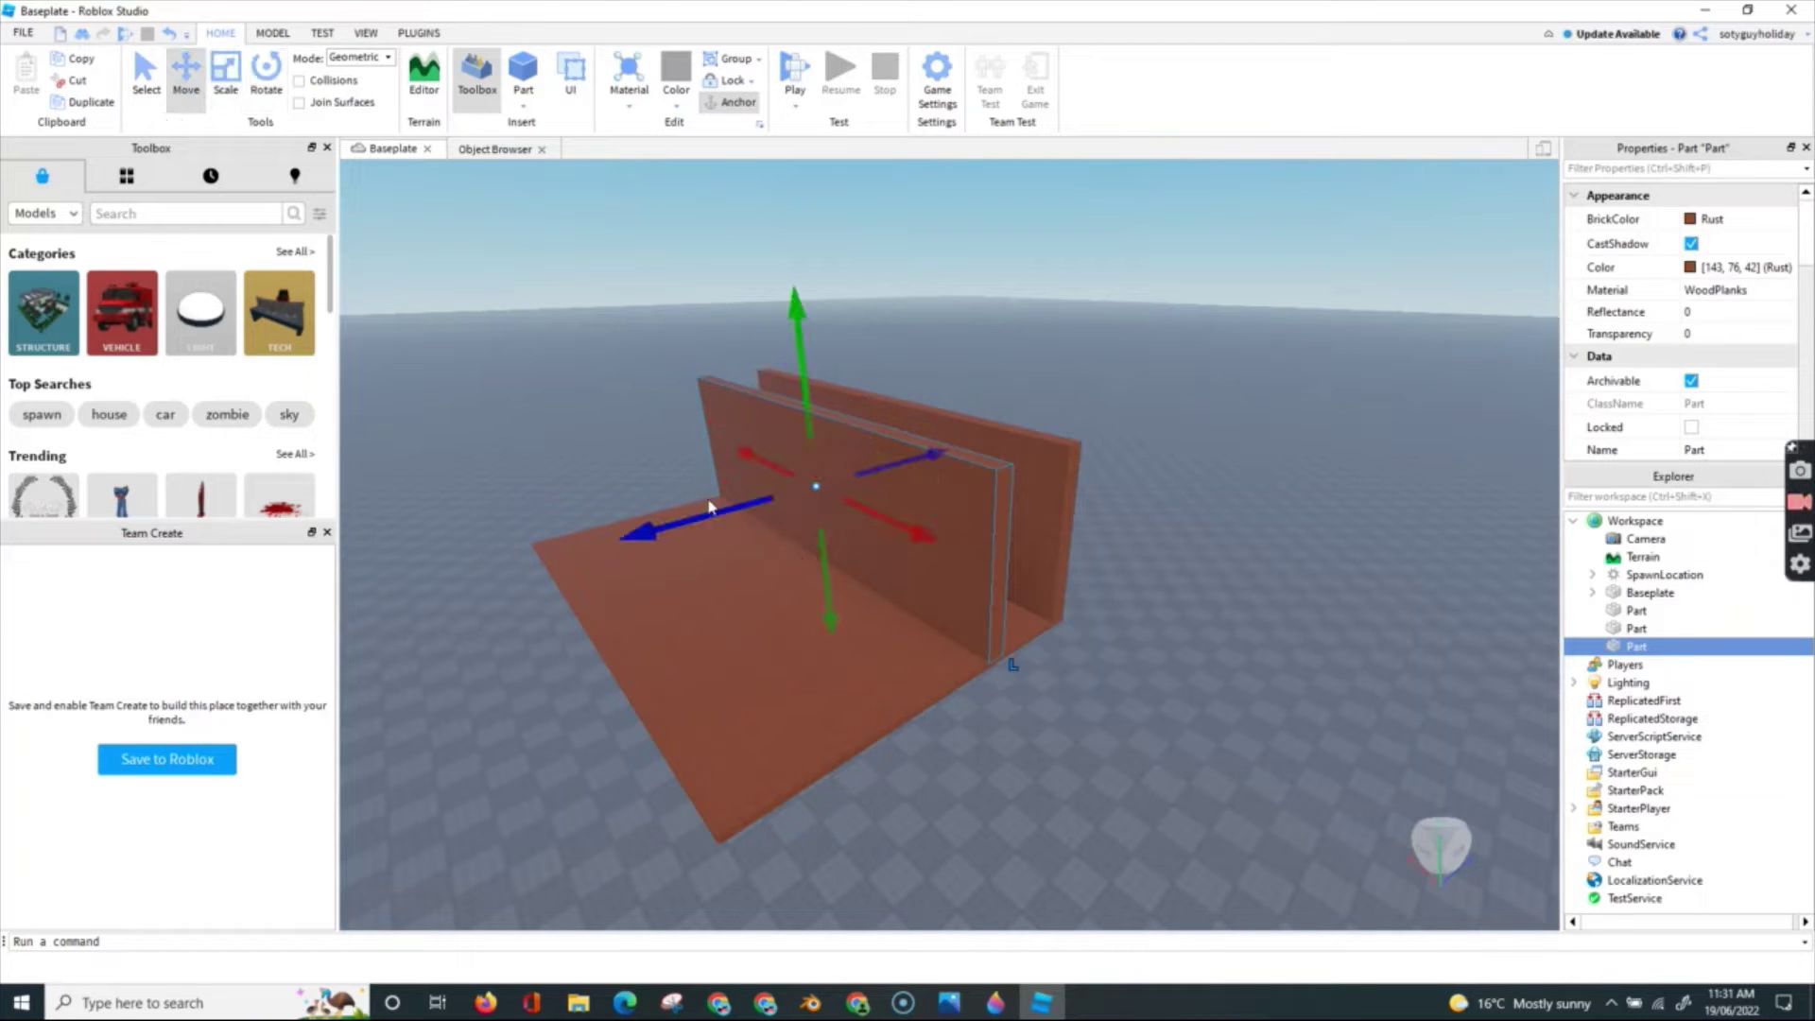
left_click_drag(711, 507, 406, 582)
left_click(983, 837)
- Insert a cylinder part between the walls, move it away from the nearby wall and anchor it
scroll(854, 543, "up", 5)
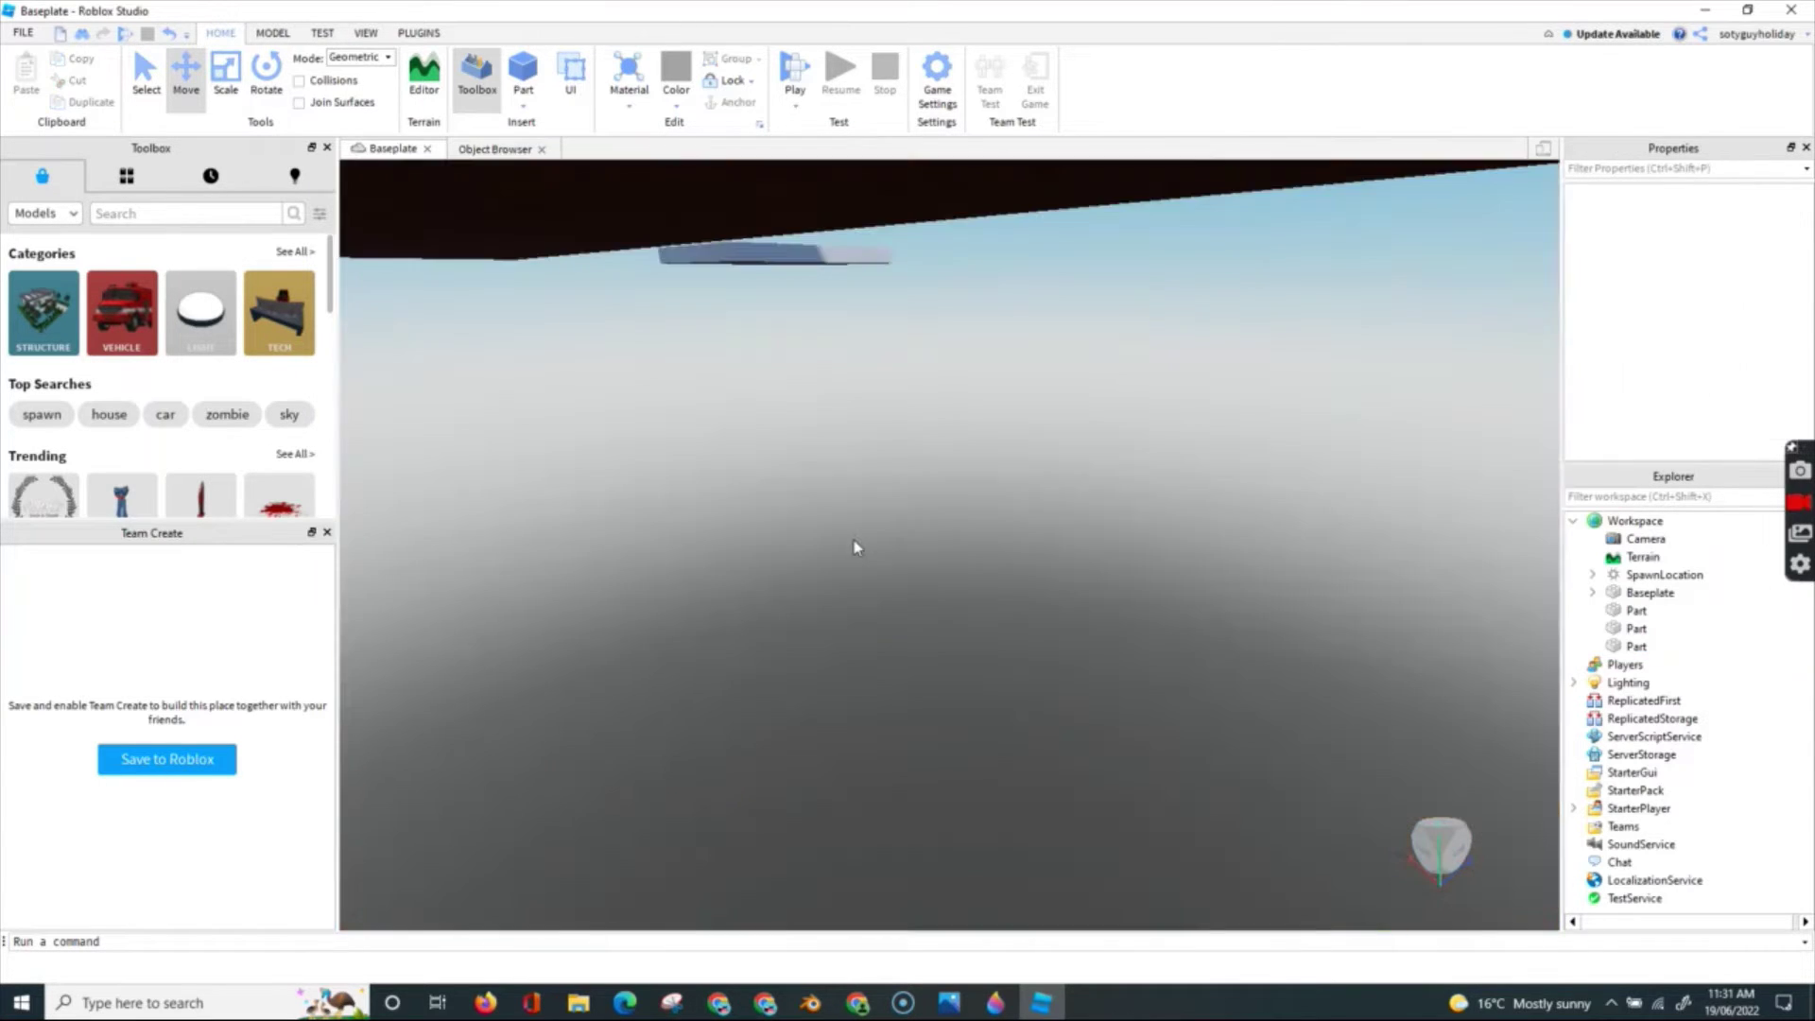
left_click(524, 107)
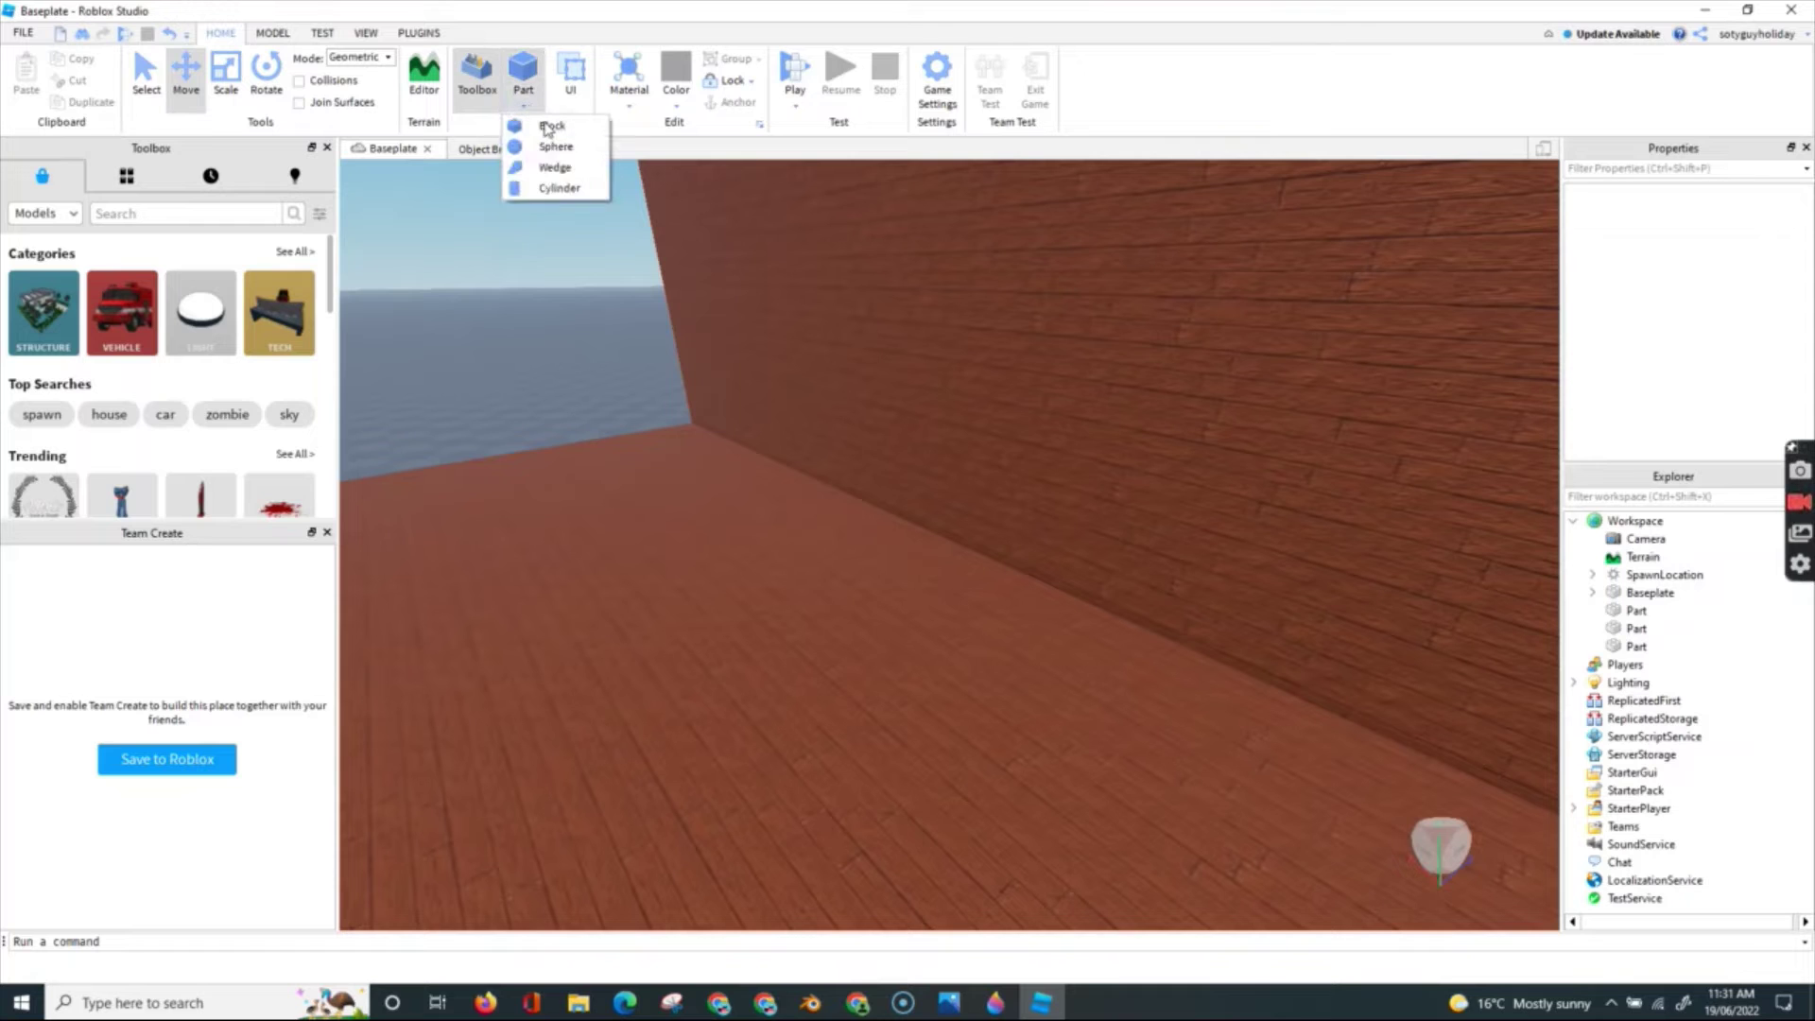
left_click(558, 186)
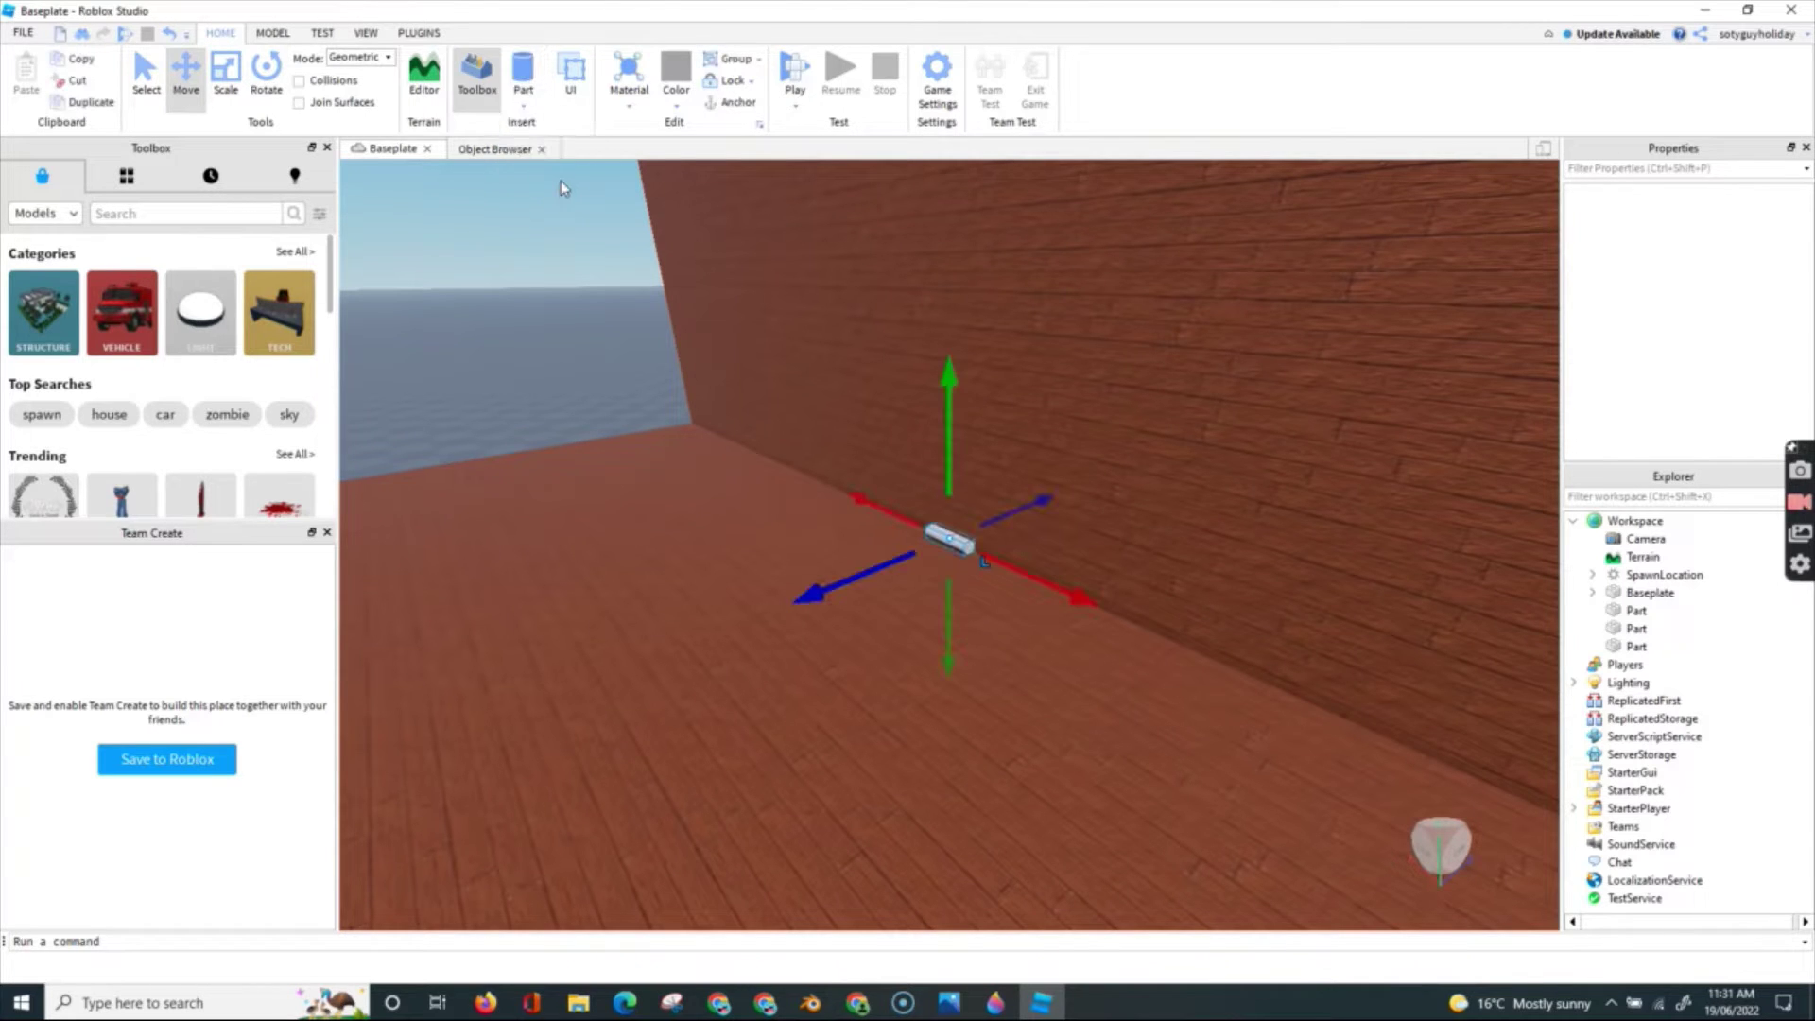
left_click_drag(858, 571, 752, 624)
left_click(738, 102)
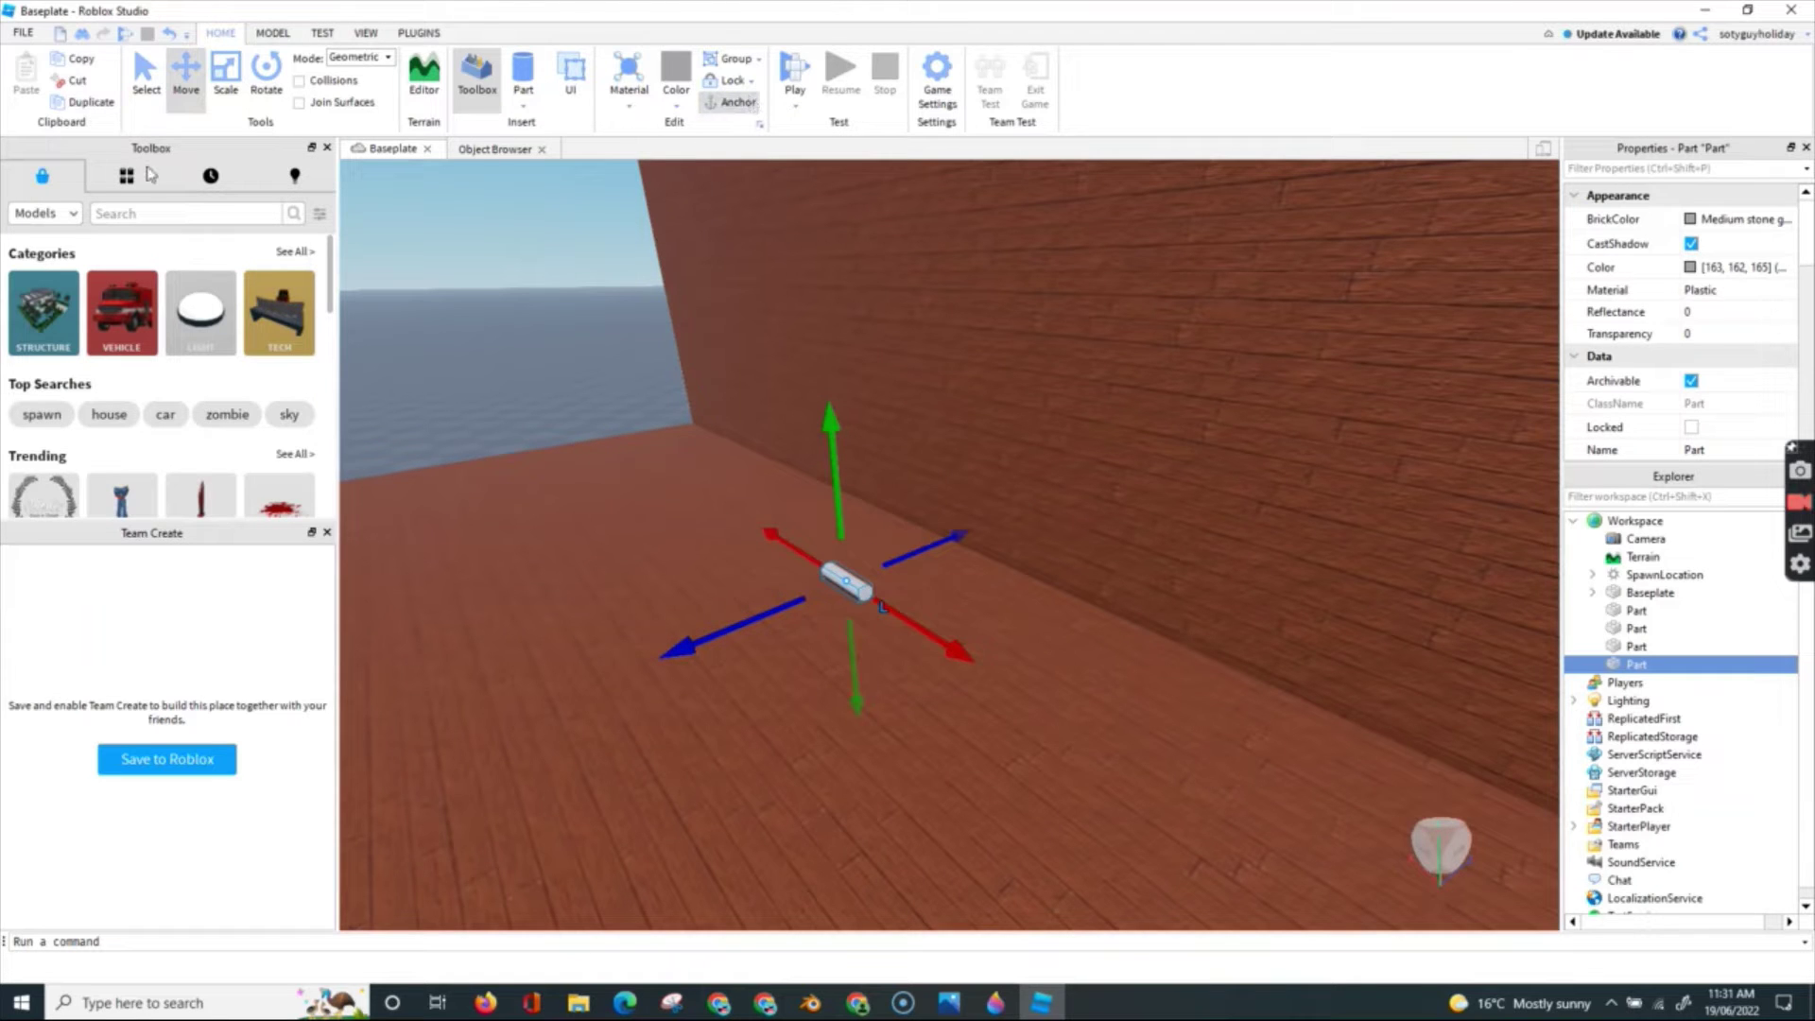
- Rotate the cylinder upright, raised off the floor, and widen it into a thick barrel shape
left_click(267, 70)
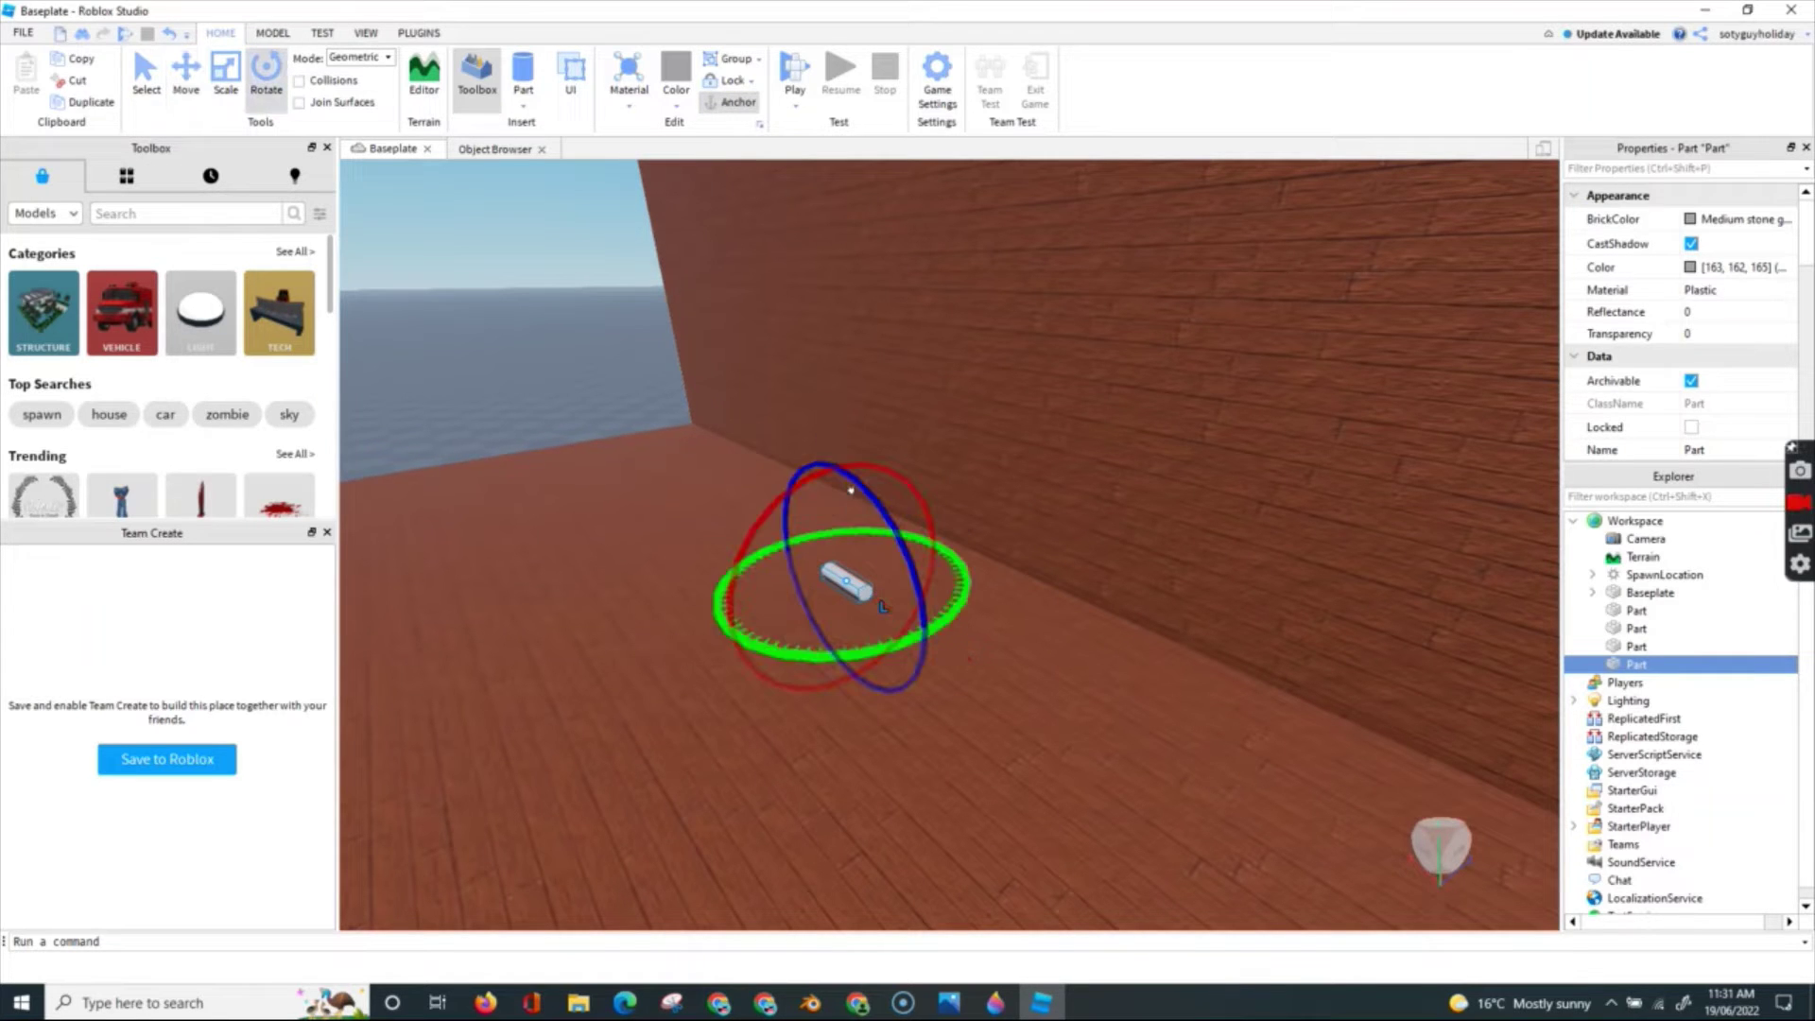
left_click_drag(851, 487, 931, 682)
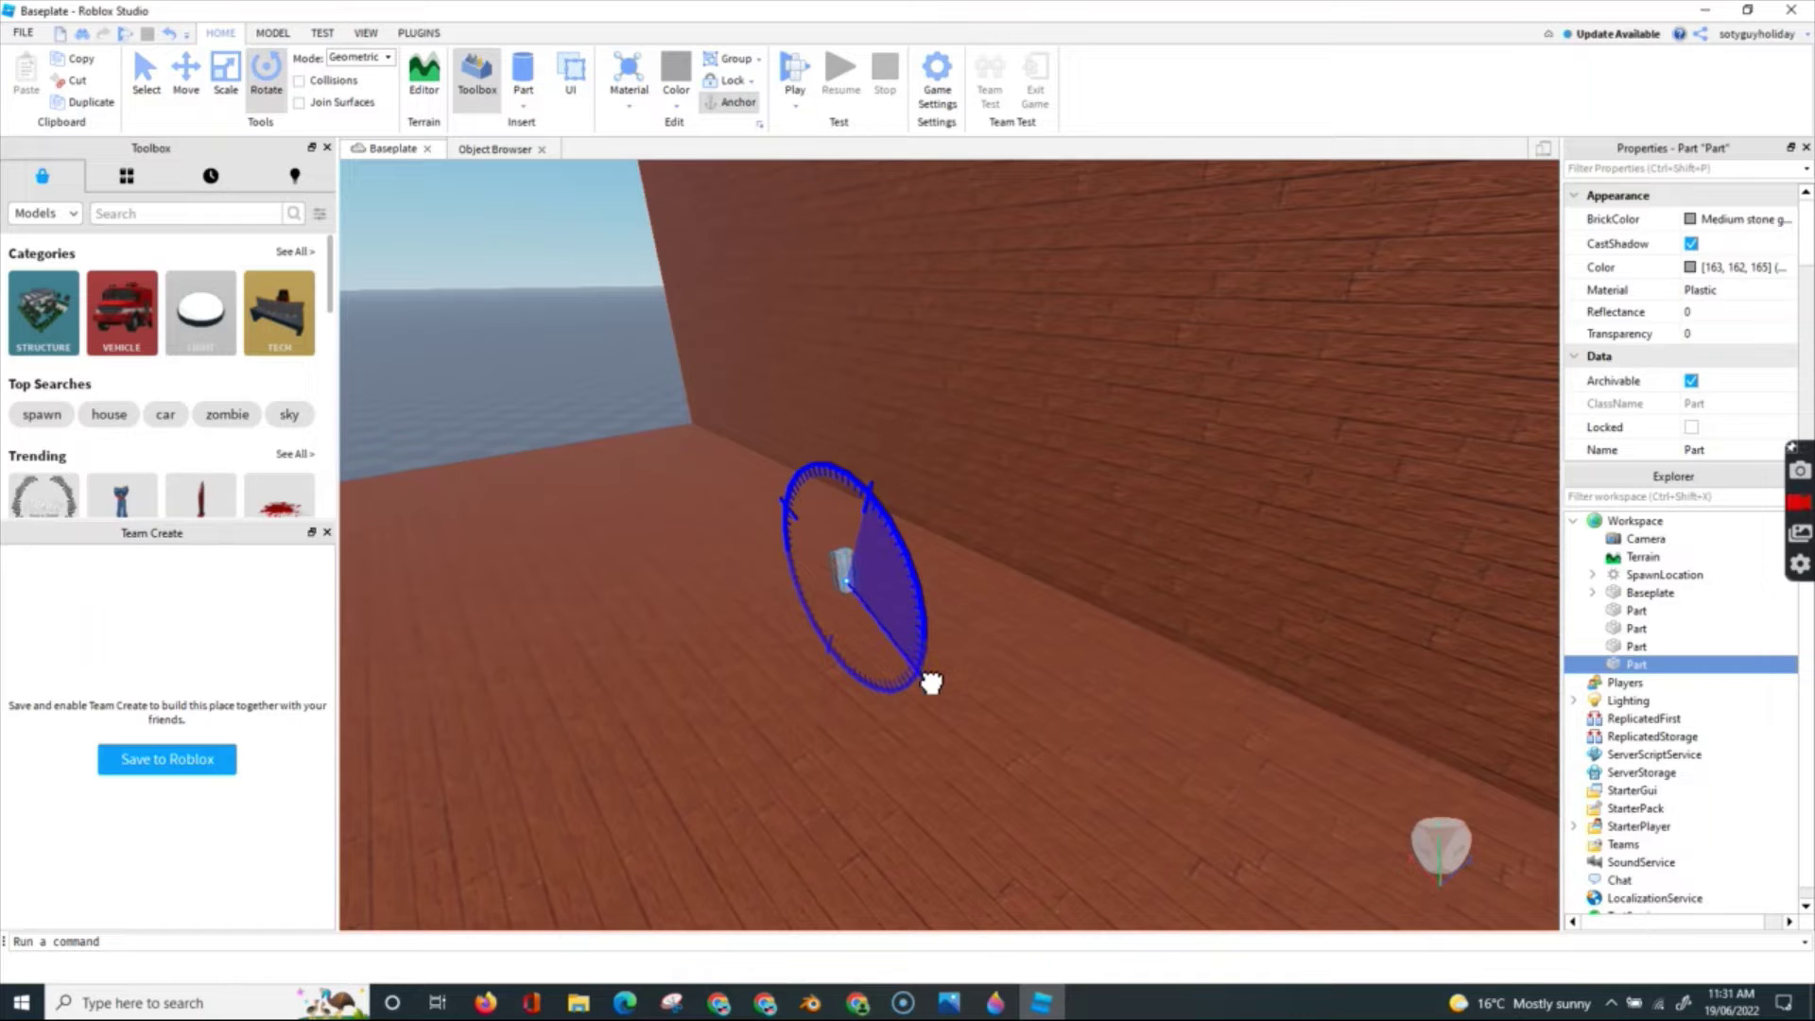
left_click(186, 71)
left_click_drag(847, 419, 854, 326)
key("ctrl+3")
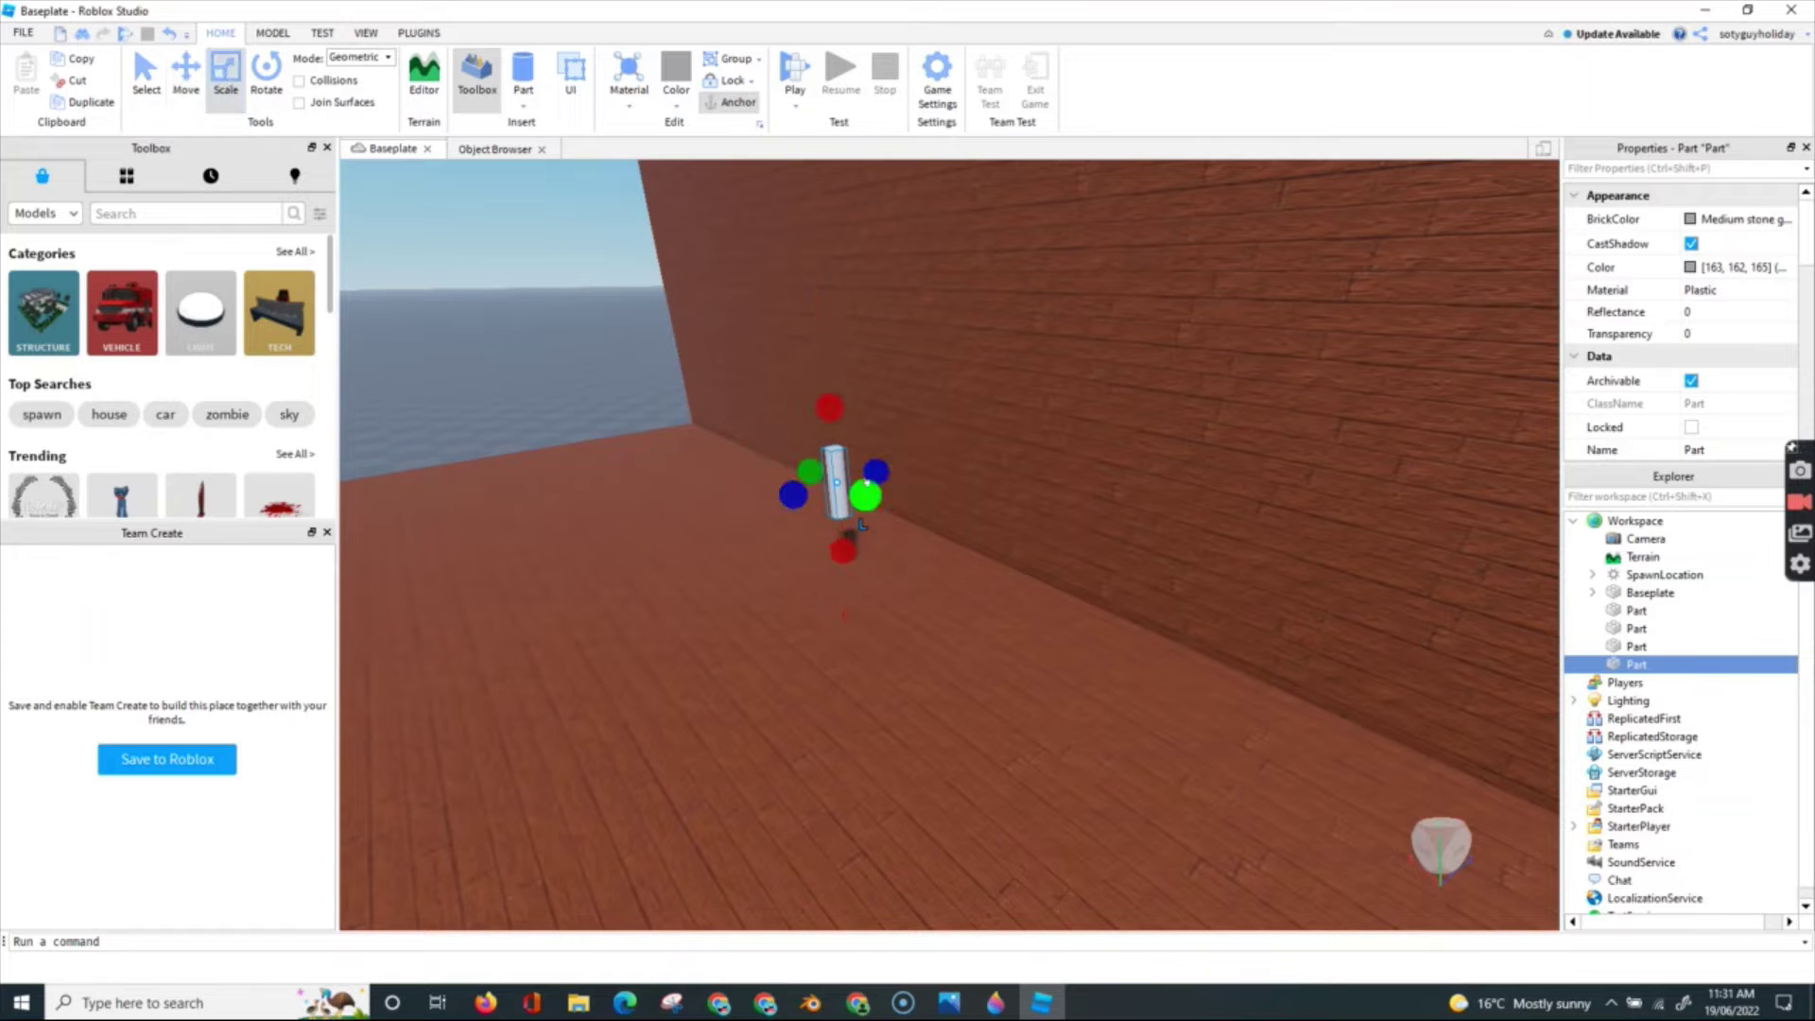
left_click_drag(865, 496, 777, 517)
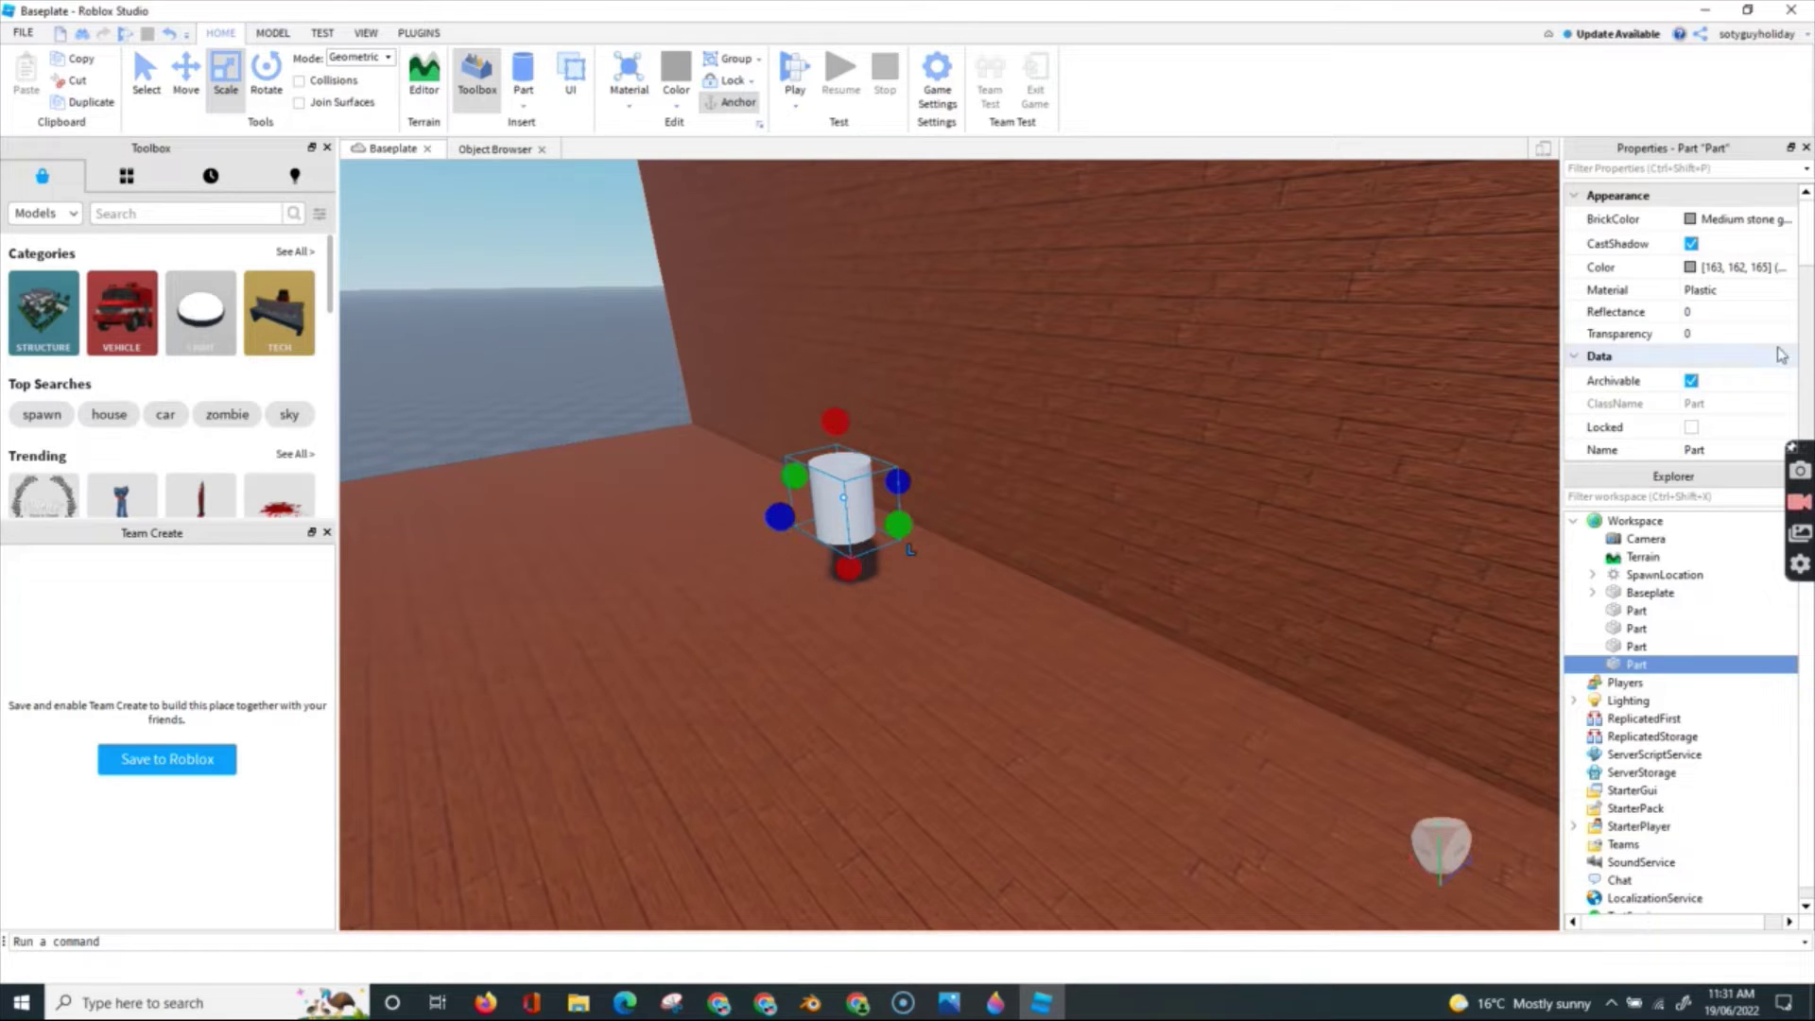
- Give the cylinder the Grass material and the Bright yellow BrickColor
left_click(1785, 292)
left_click(1789, 292)
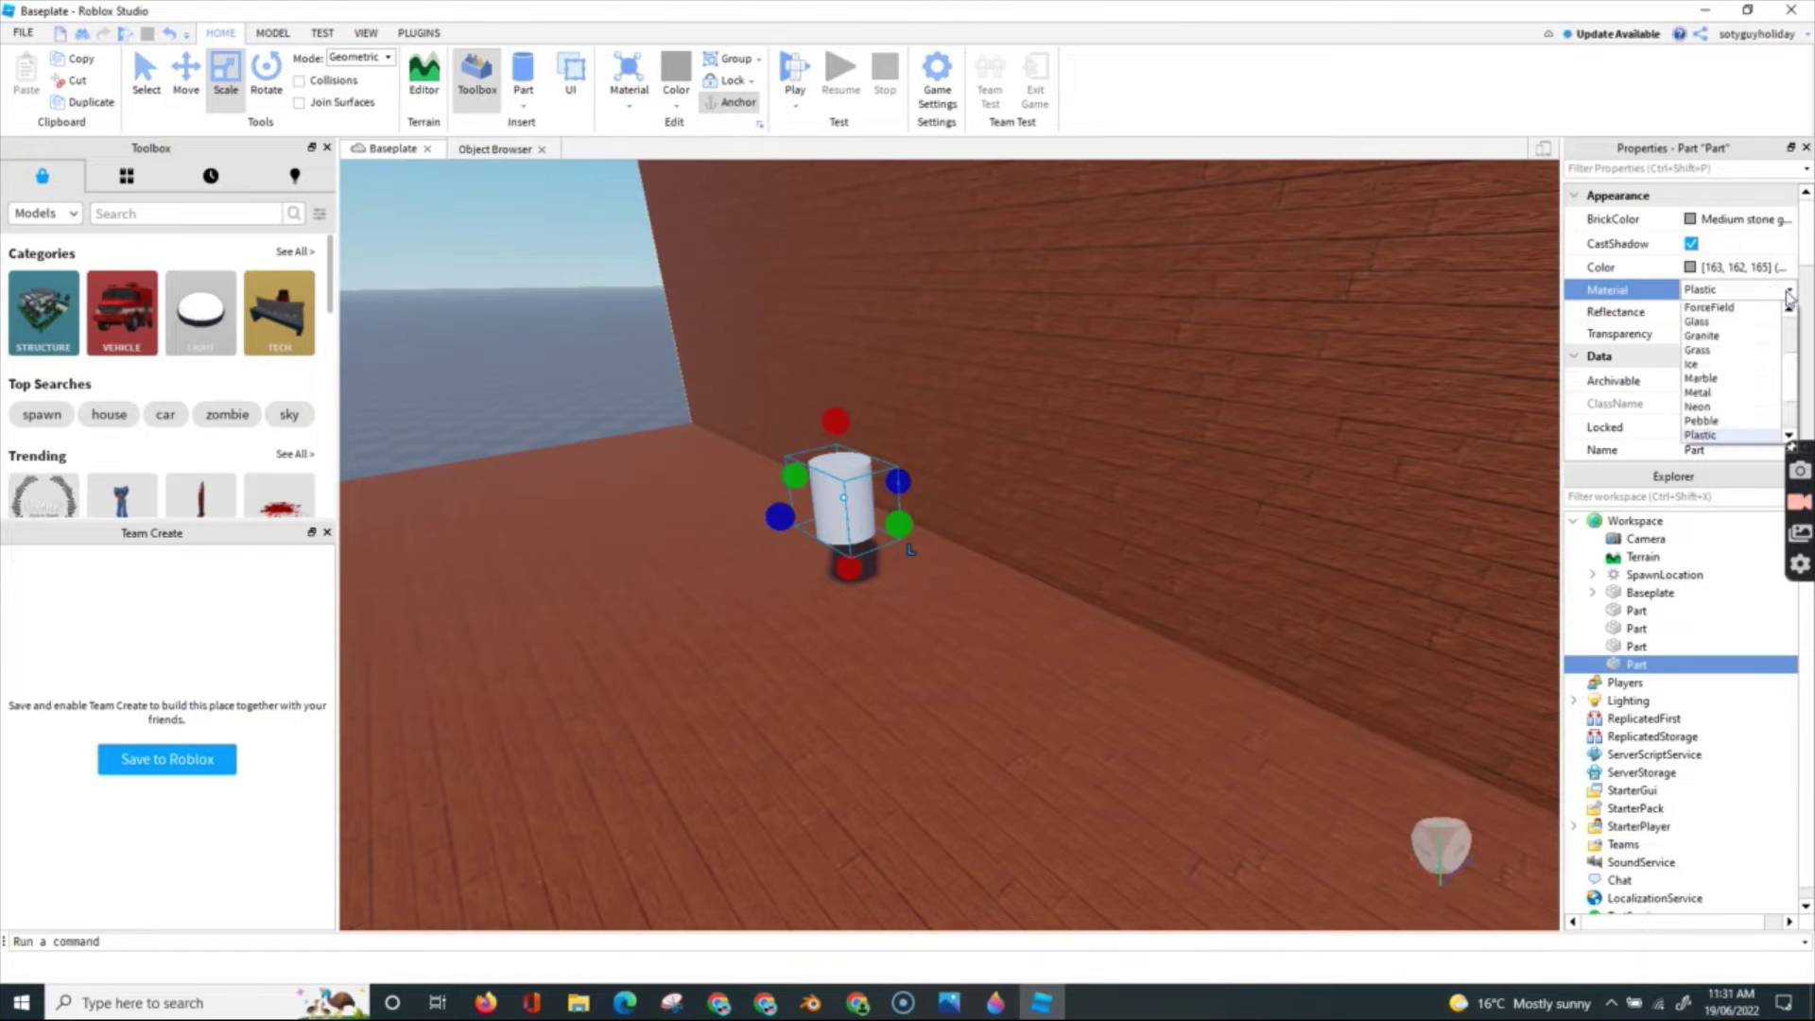
left_click(1730, 350)
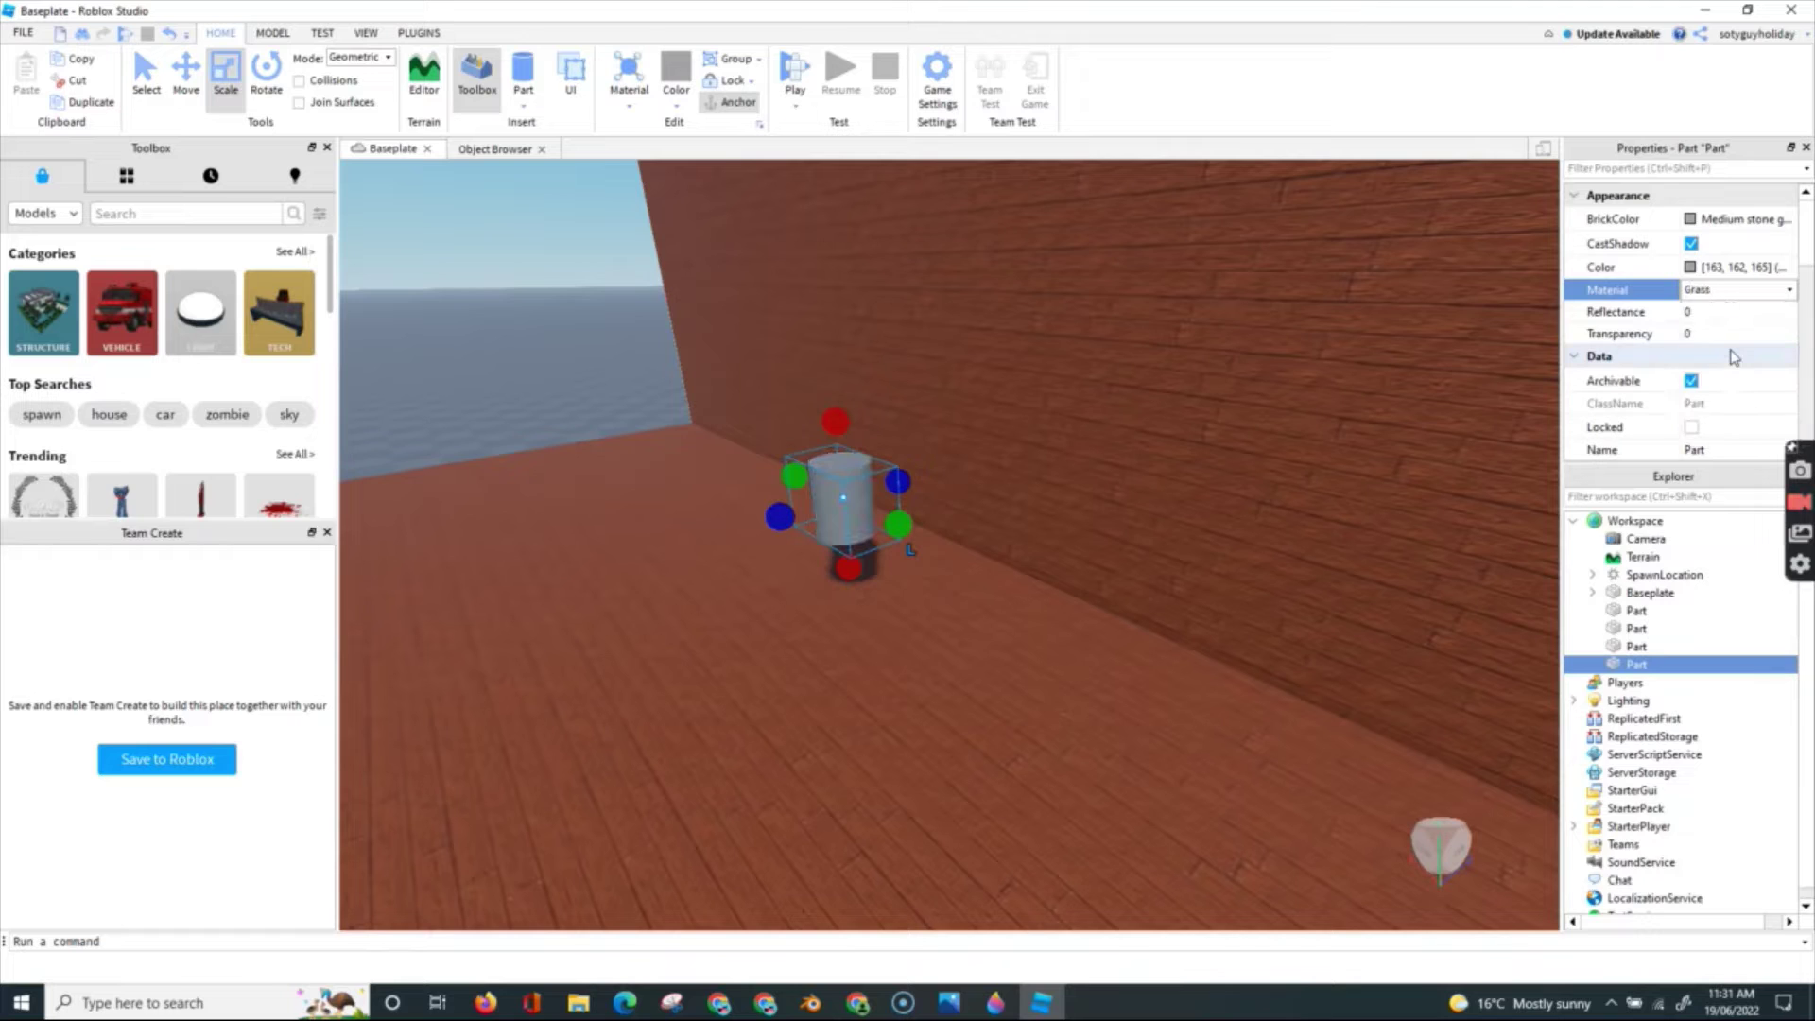
left_click(1694, 221)
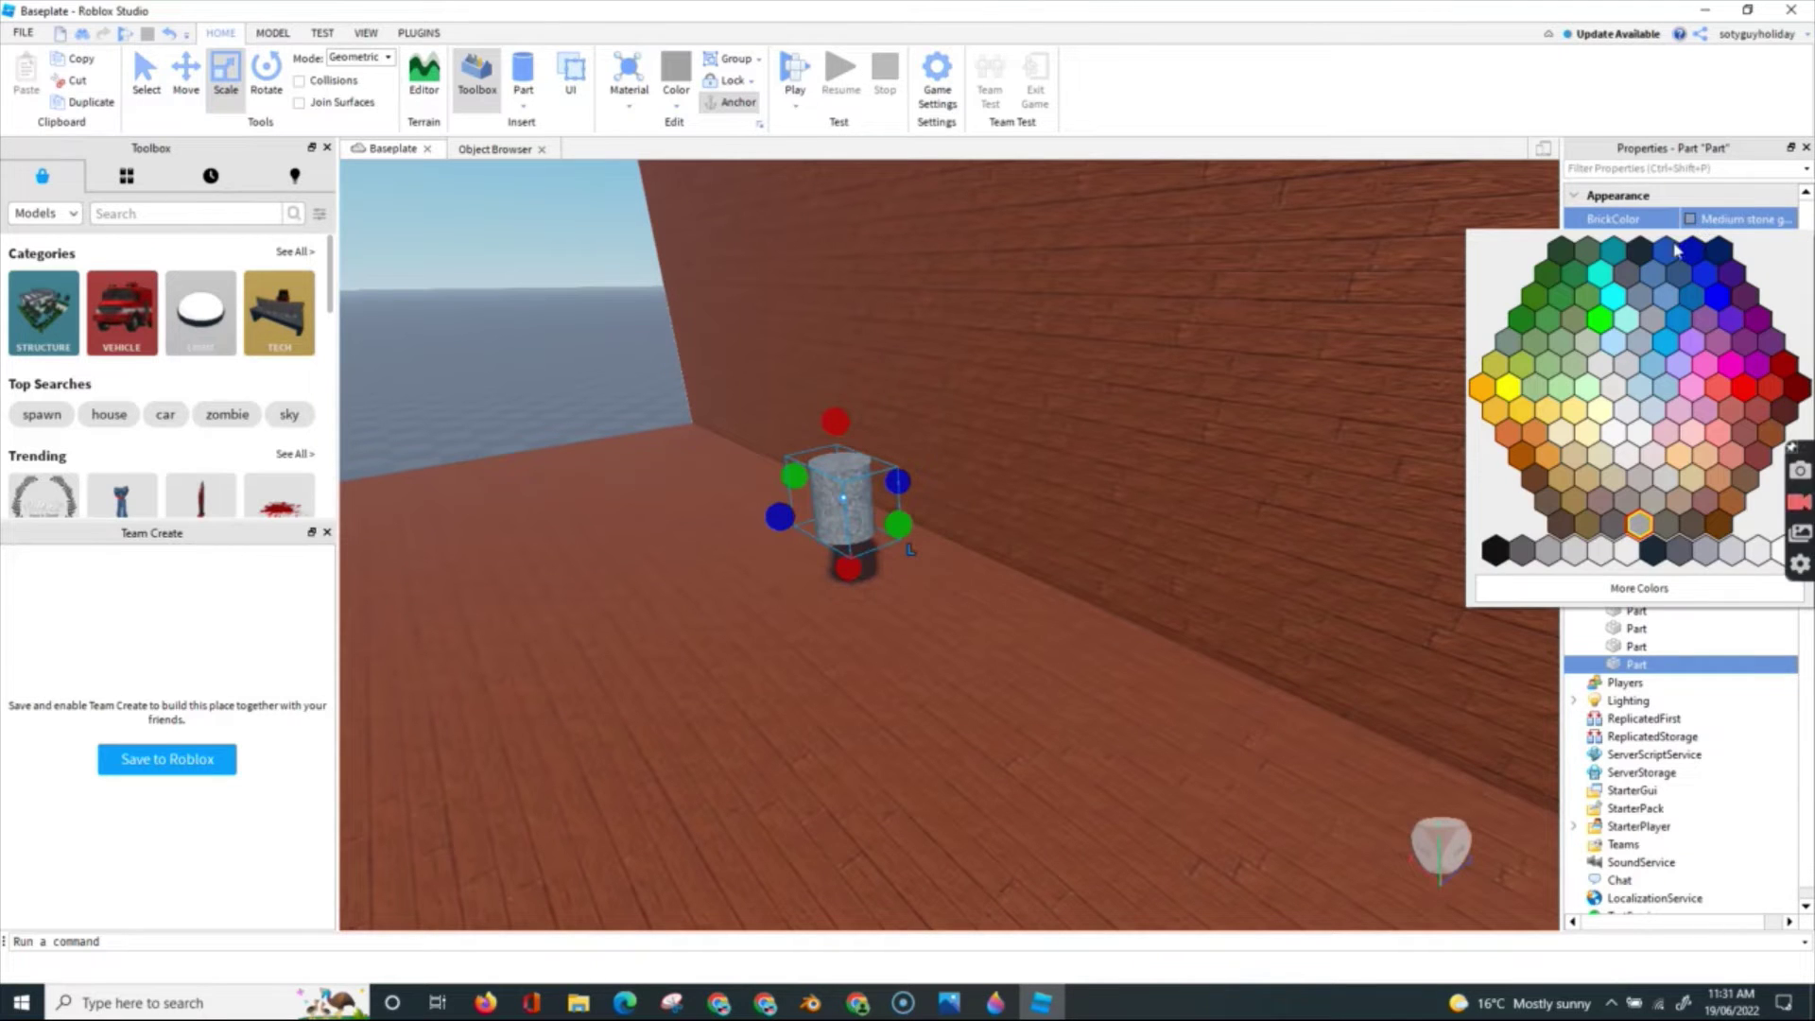
left_click(1520, 413)
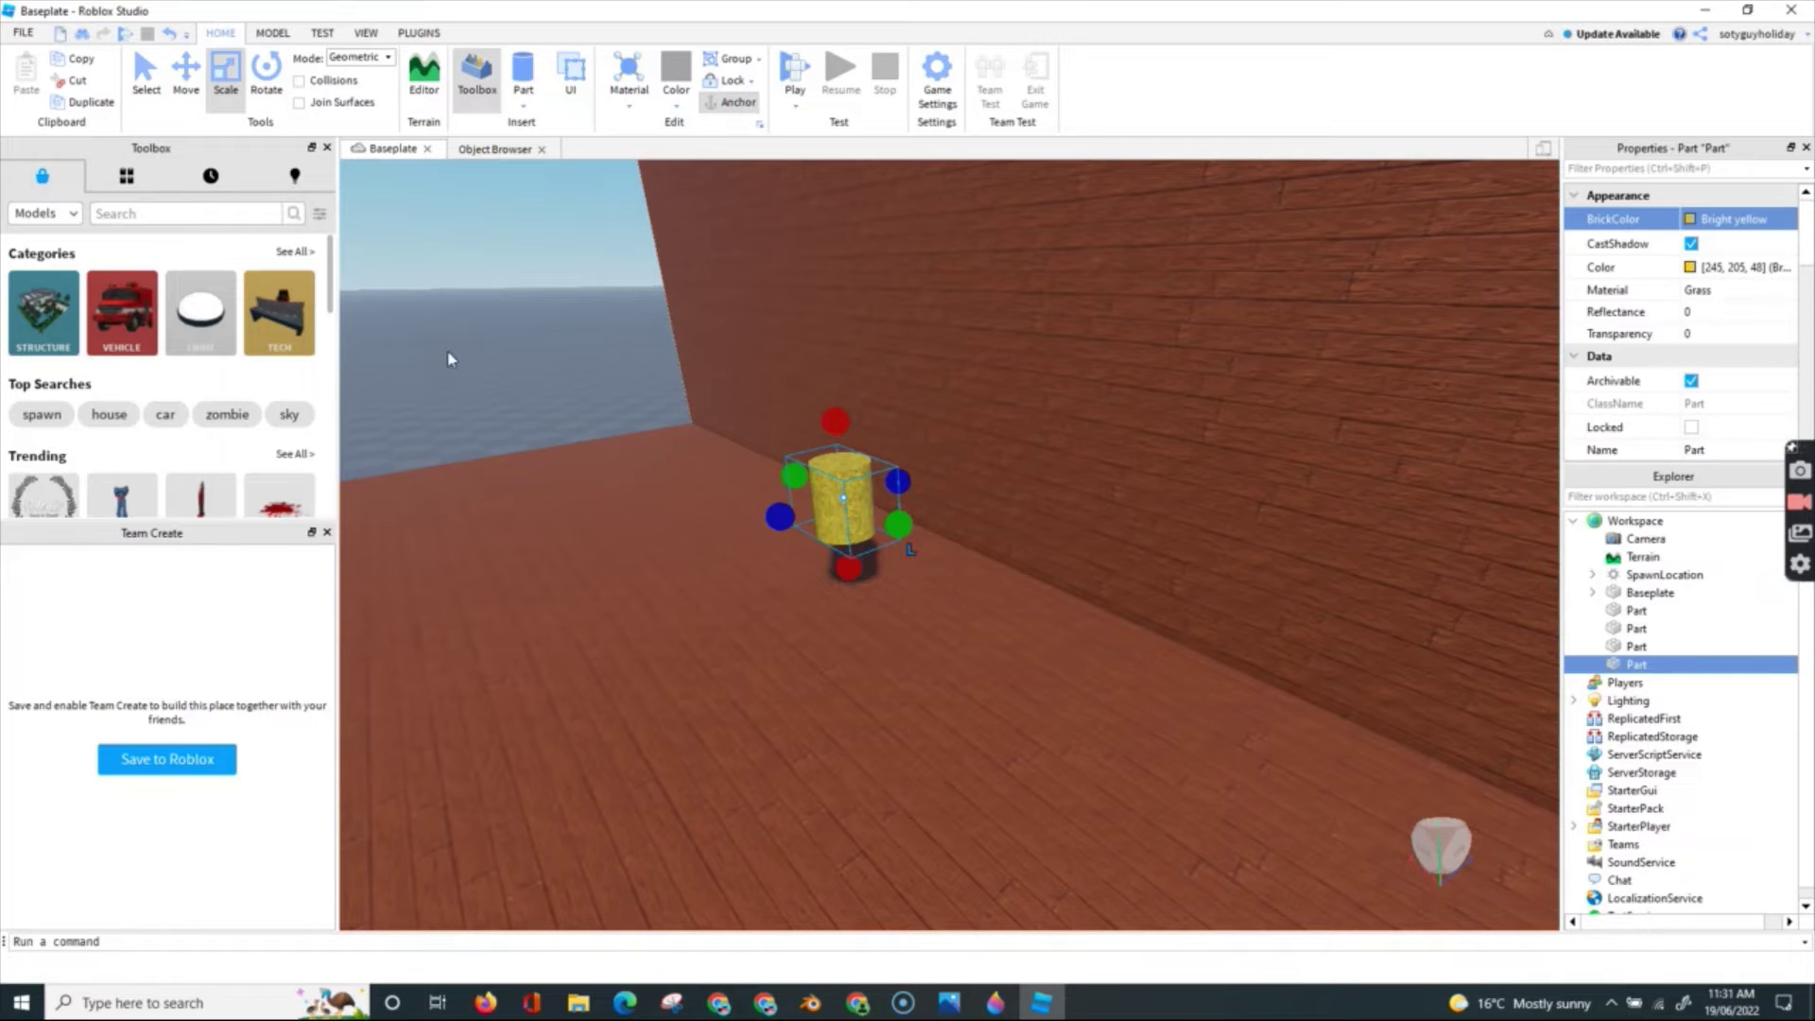
- Lower the yellow cylinder onto the floor and place a duplicate of it alongside, closer to the wall
left_click(185, 85)
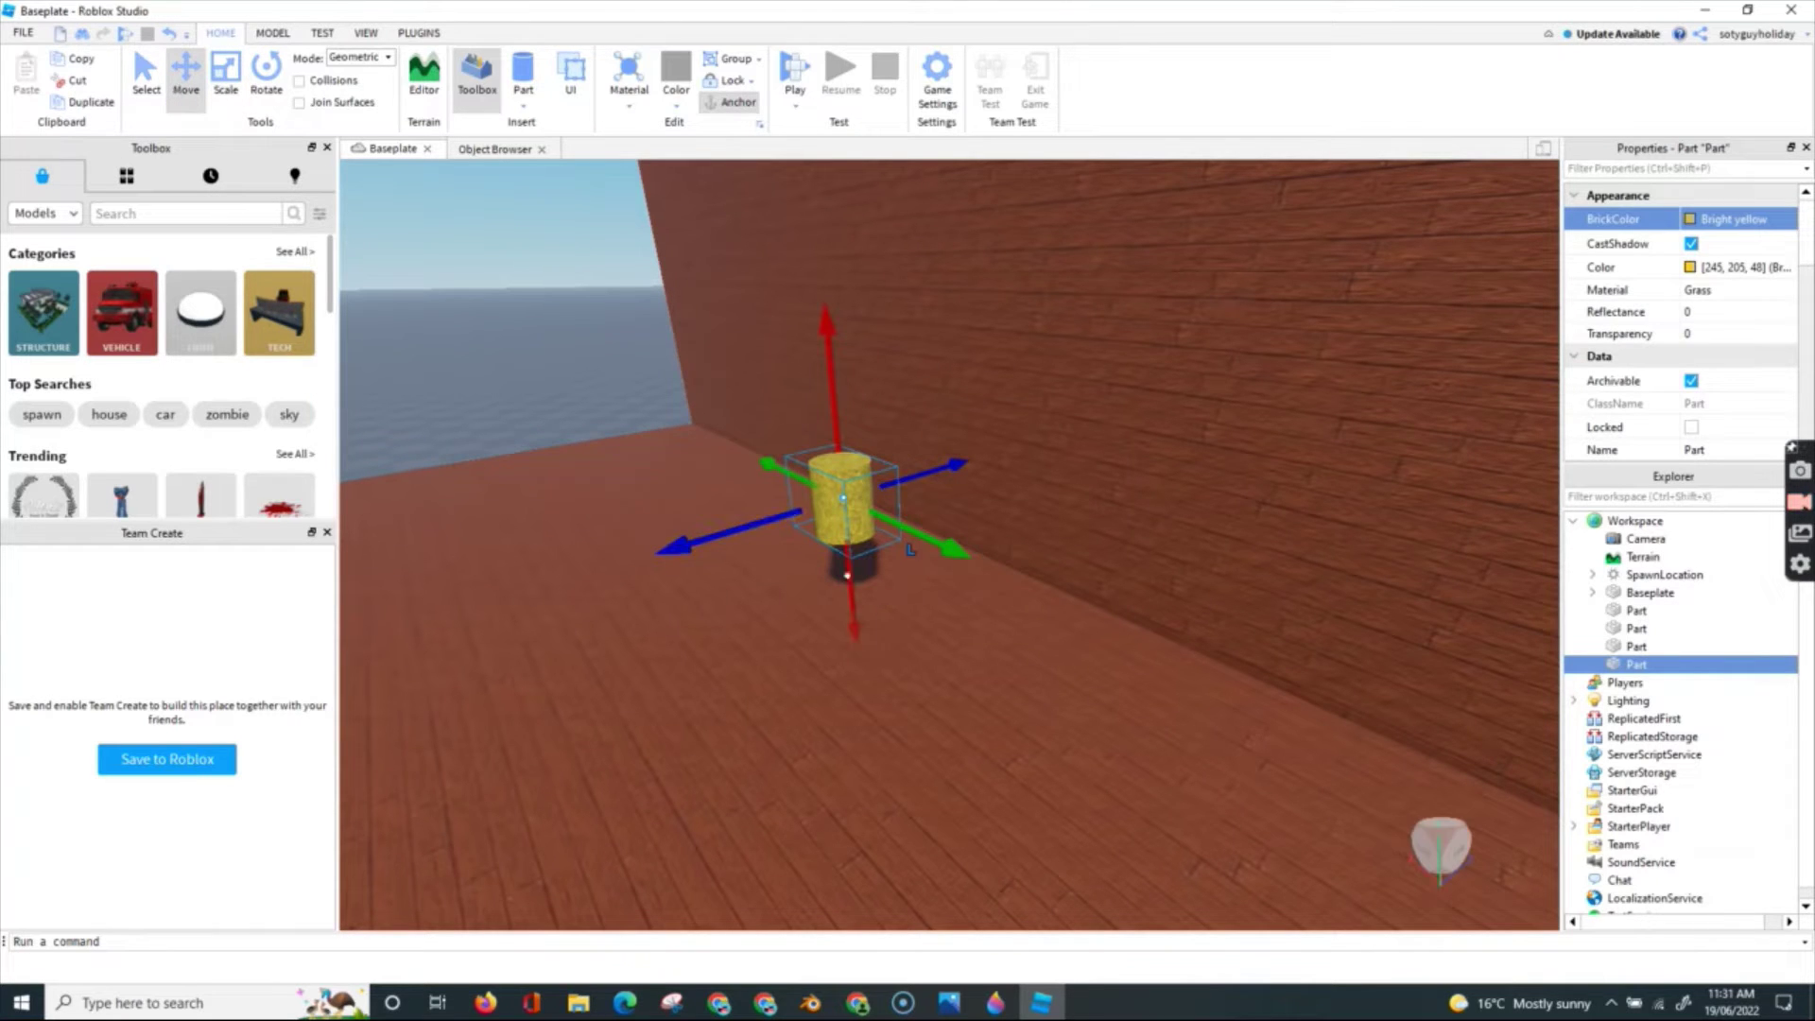
left_click_drag(860, 598, 861, 668)
left_click(87, 101)
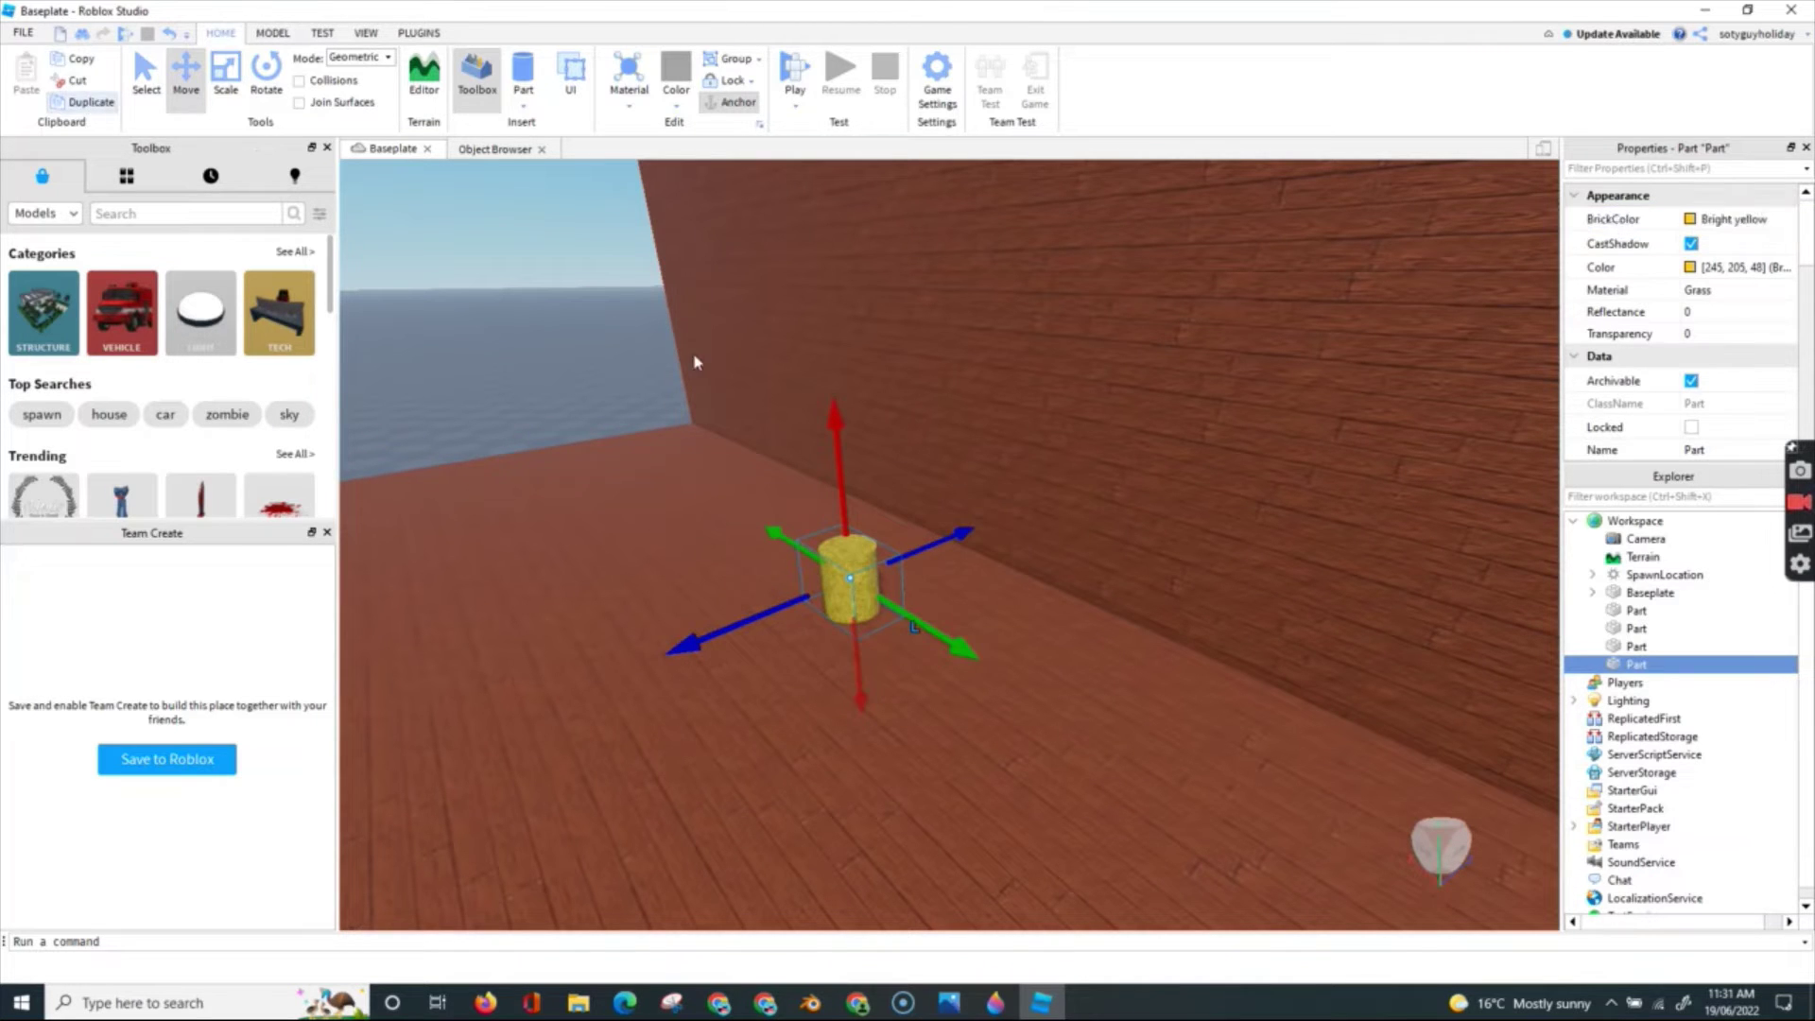
left_click_drag(913, 625, 1045, 697)
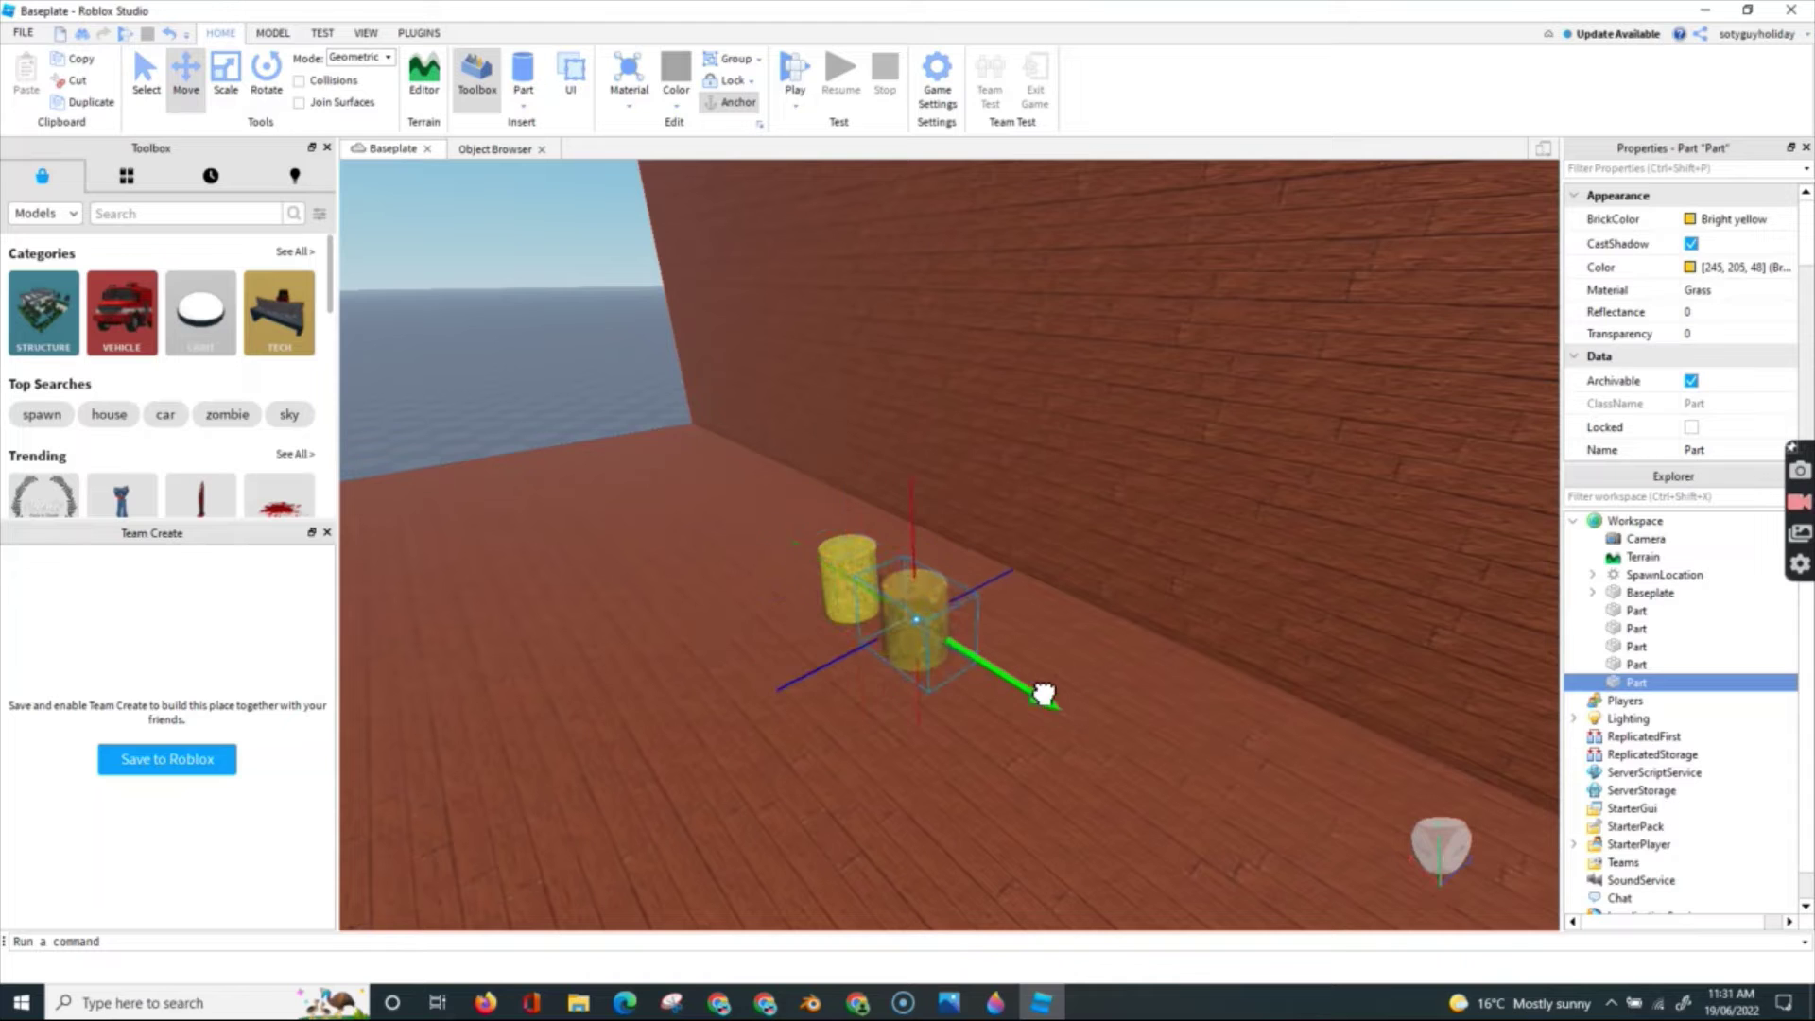
left_click_drag(800, 672, 905, 540)
left_click(479, 377)
- Insert another cylinder part on the floor in front of the two yellow ones and rotate it upright
scroll(629, 572, "down", 10)
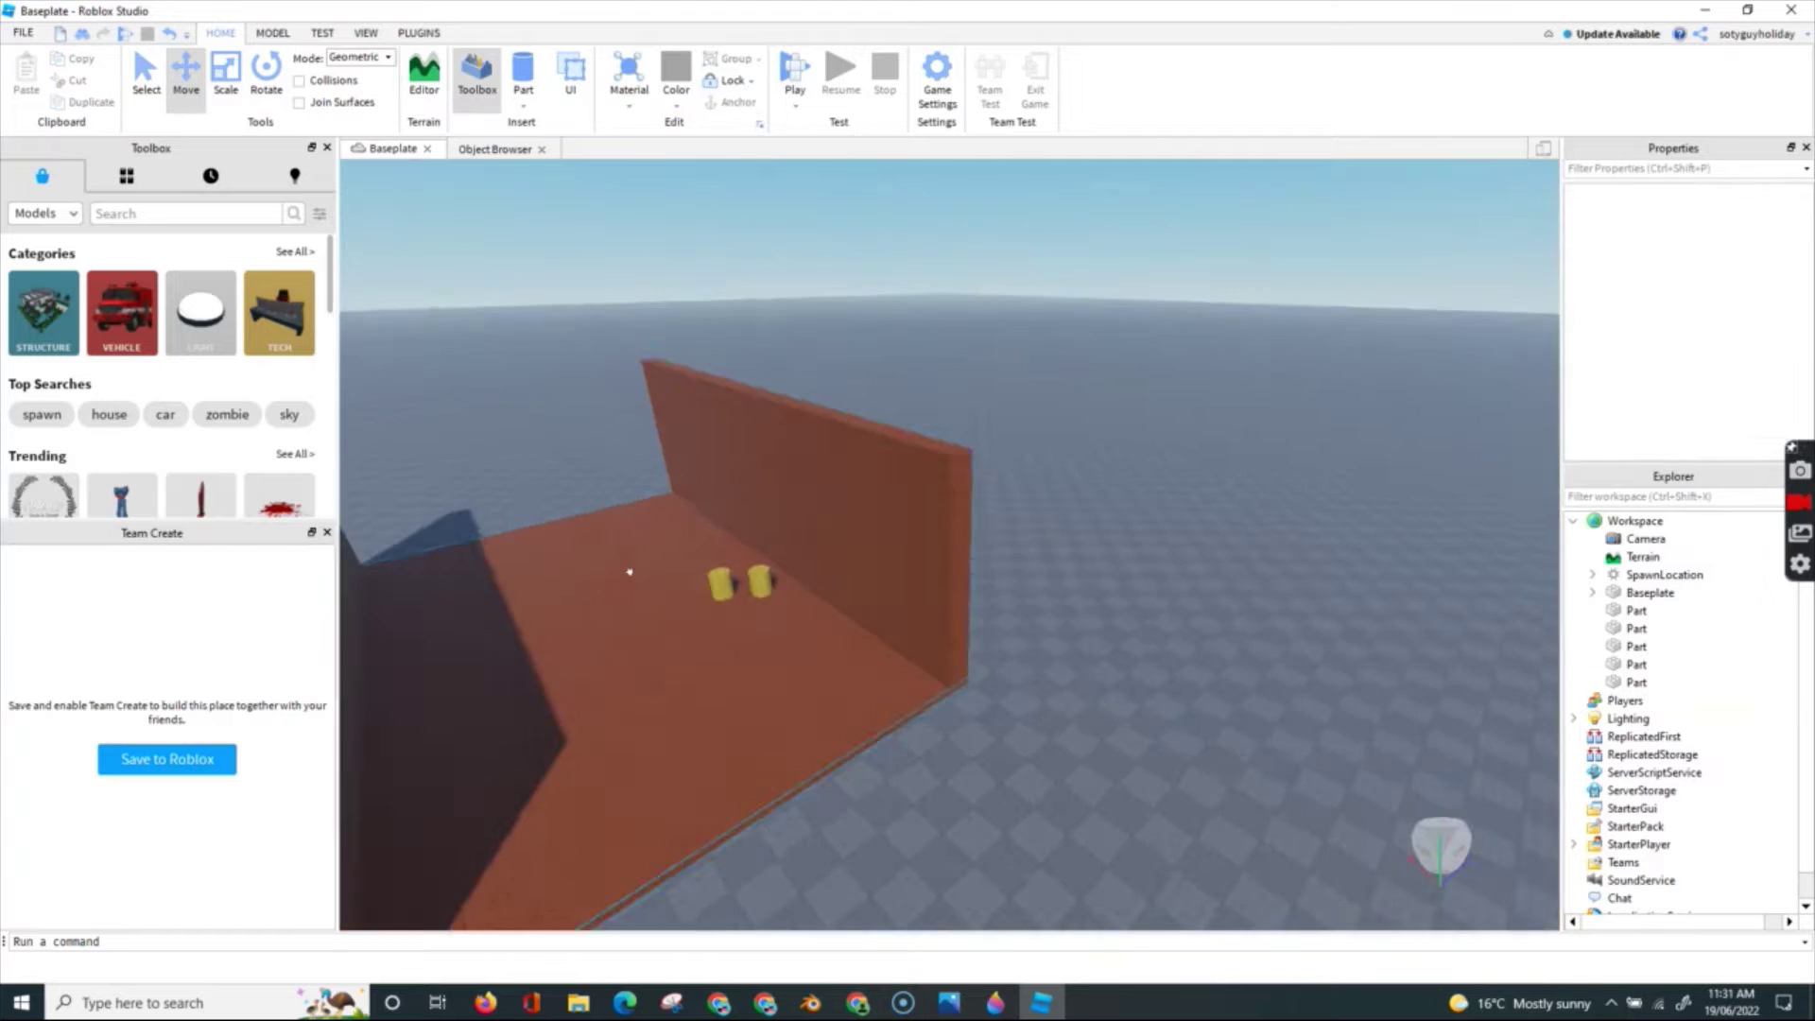
scroll(629, 572, "up", 12)
scroll(629, 572, "down", 5)
scroll(806, 636, "up", 10)
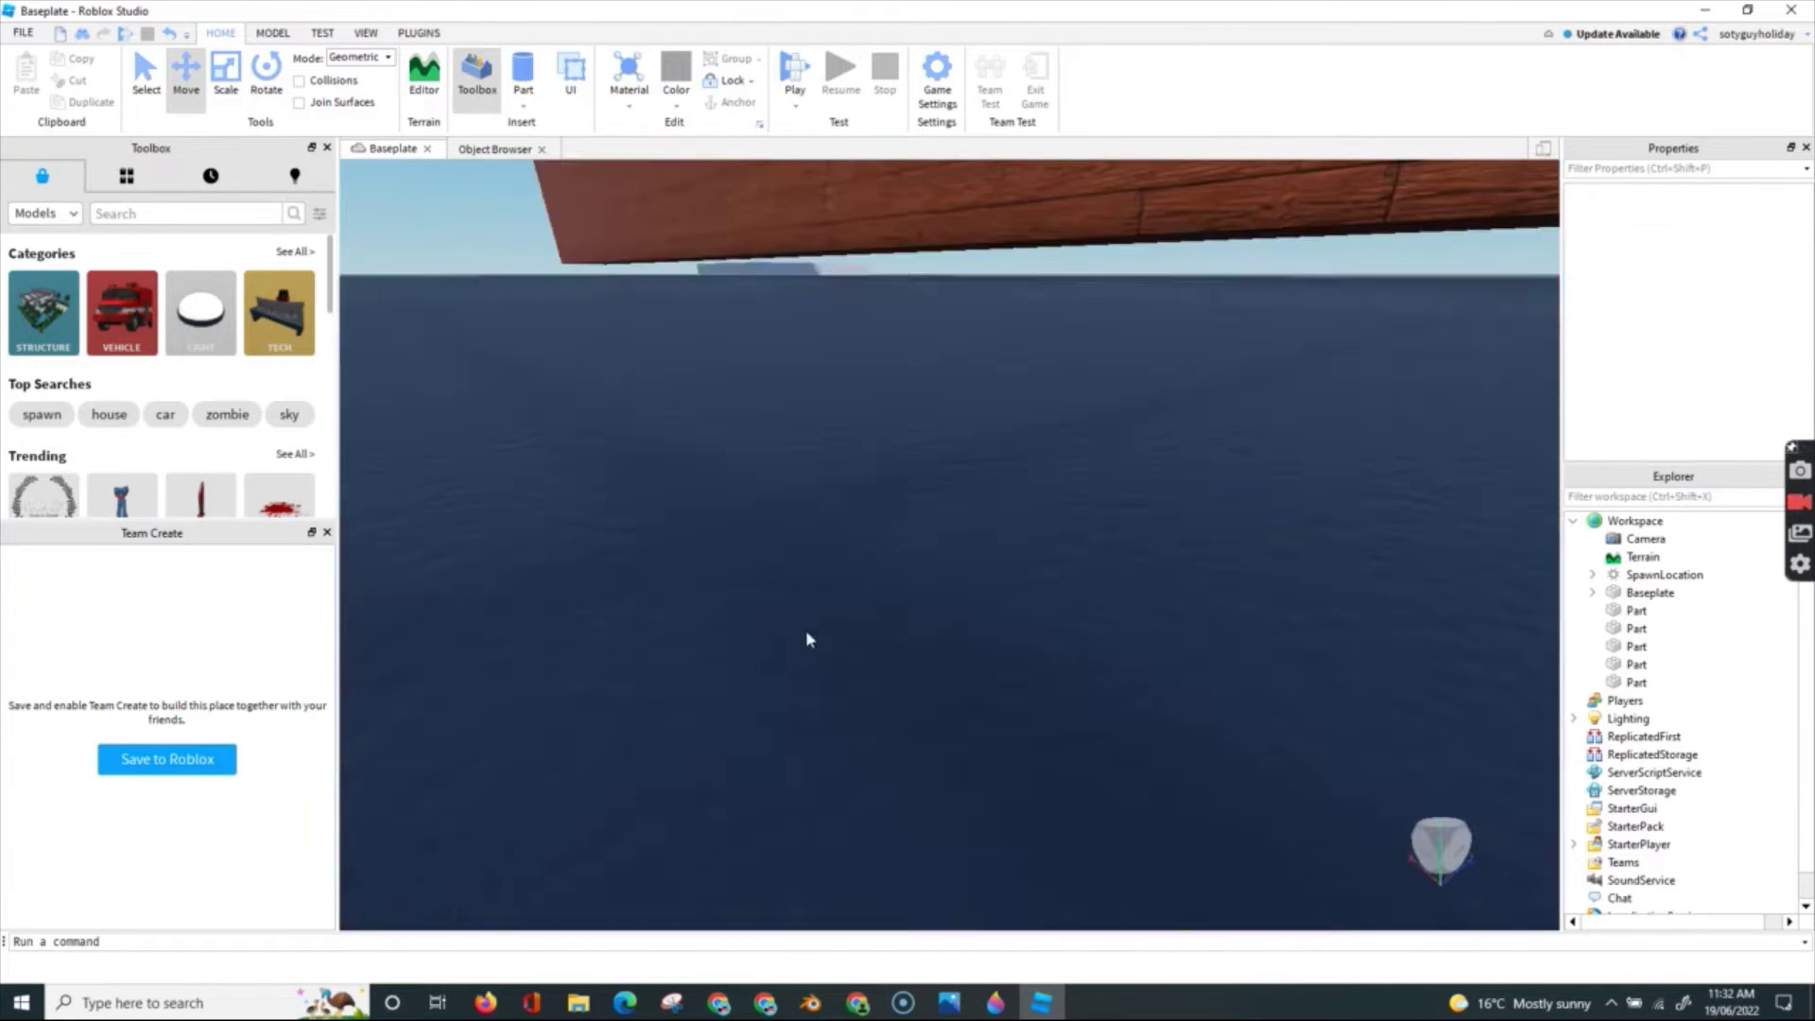
scroll(772, 537, "down", 8)
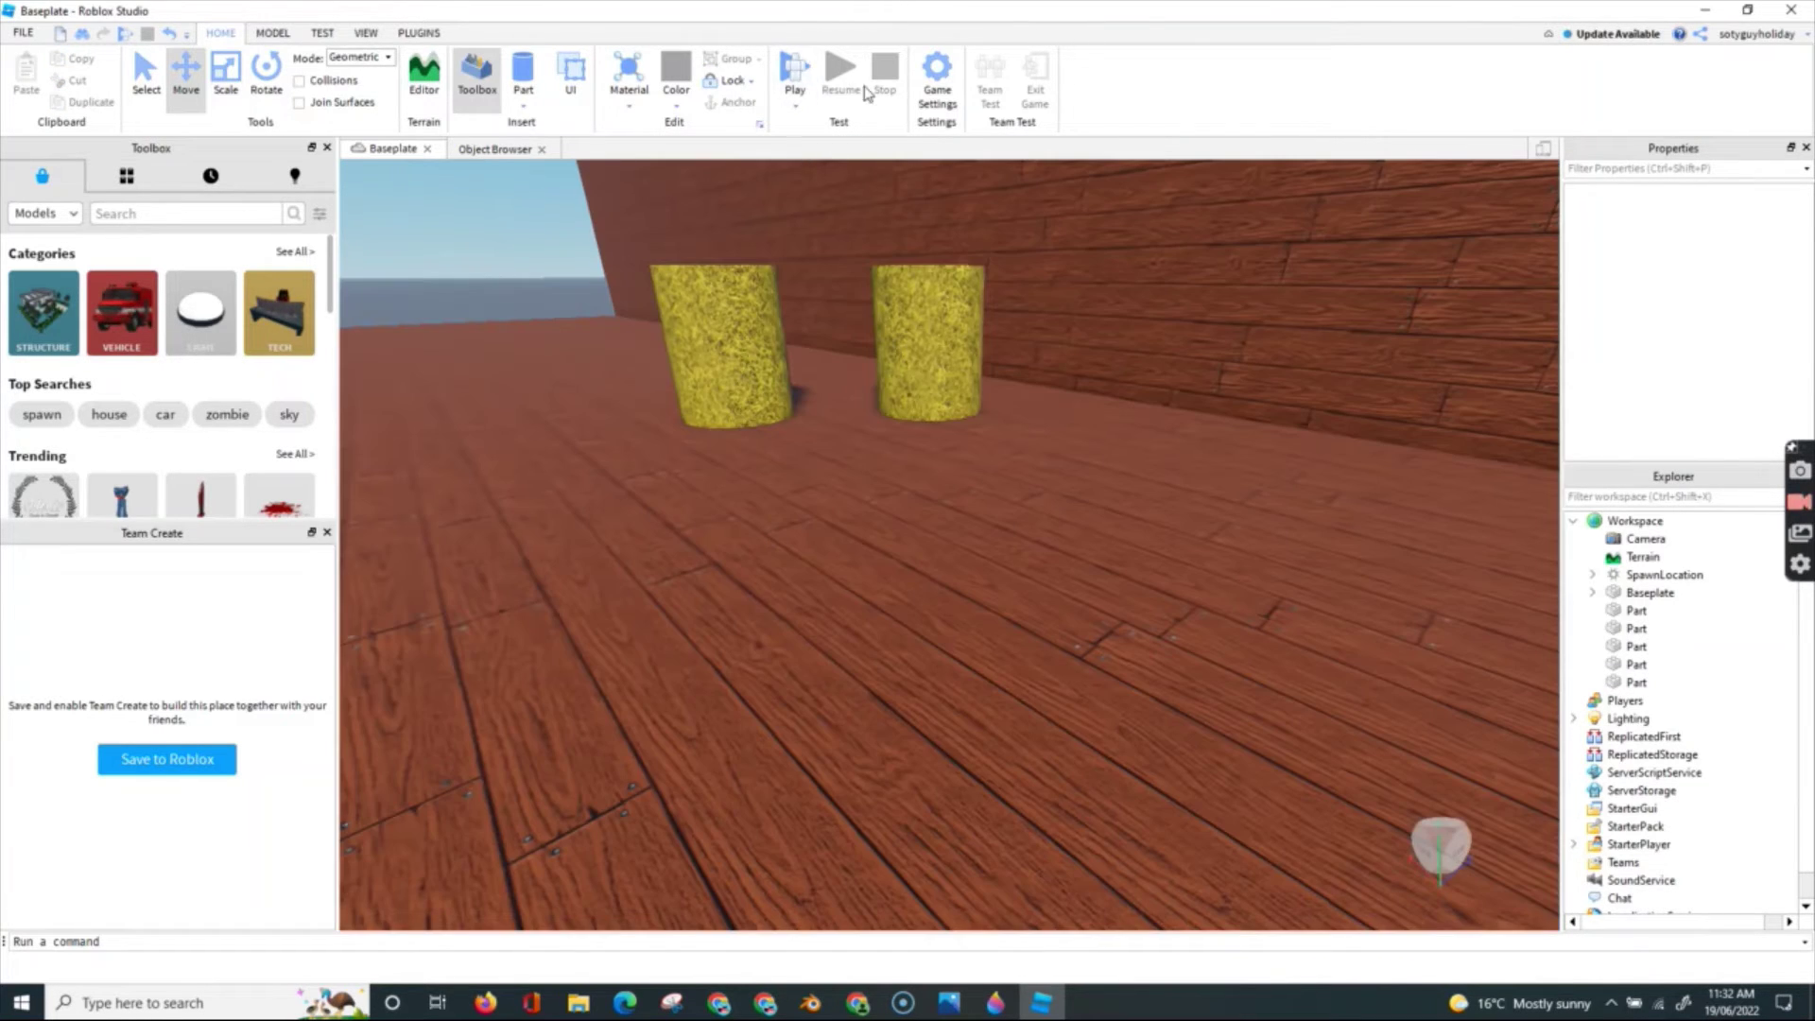
left_click(522, 70)
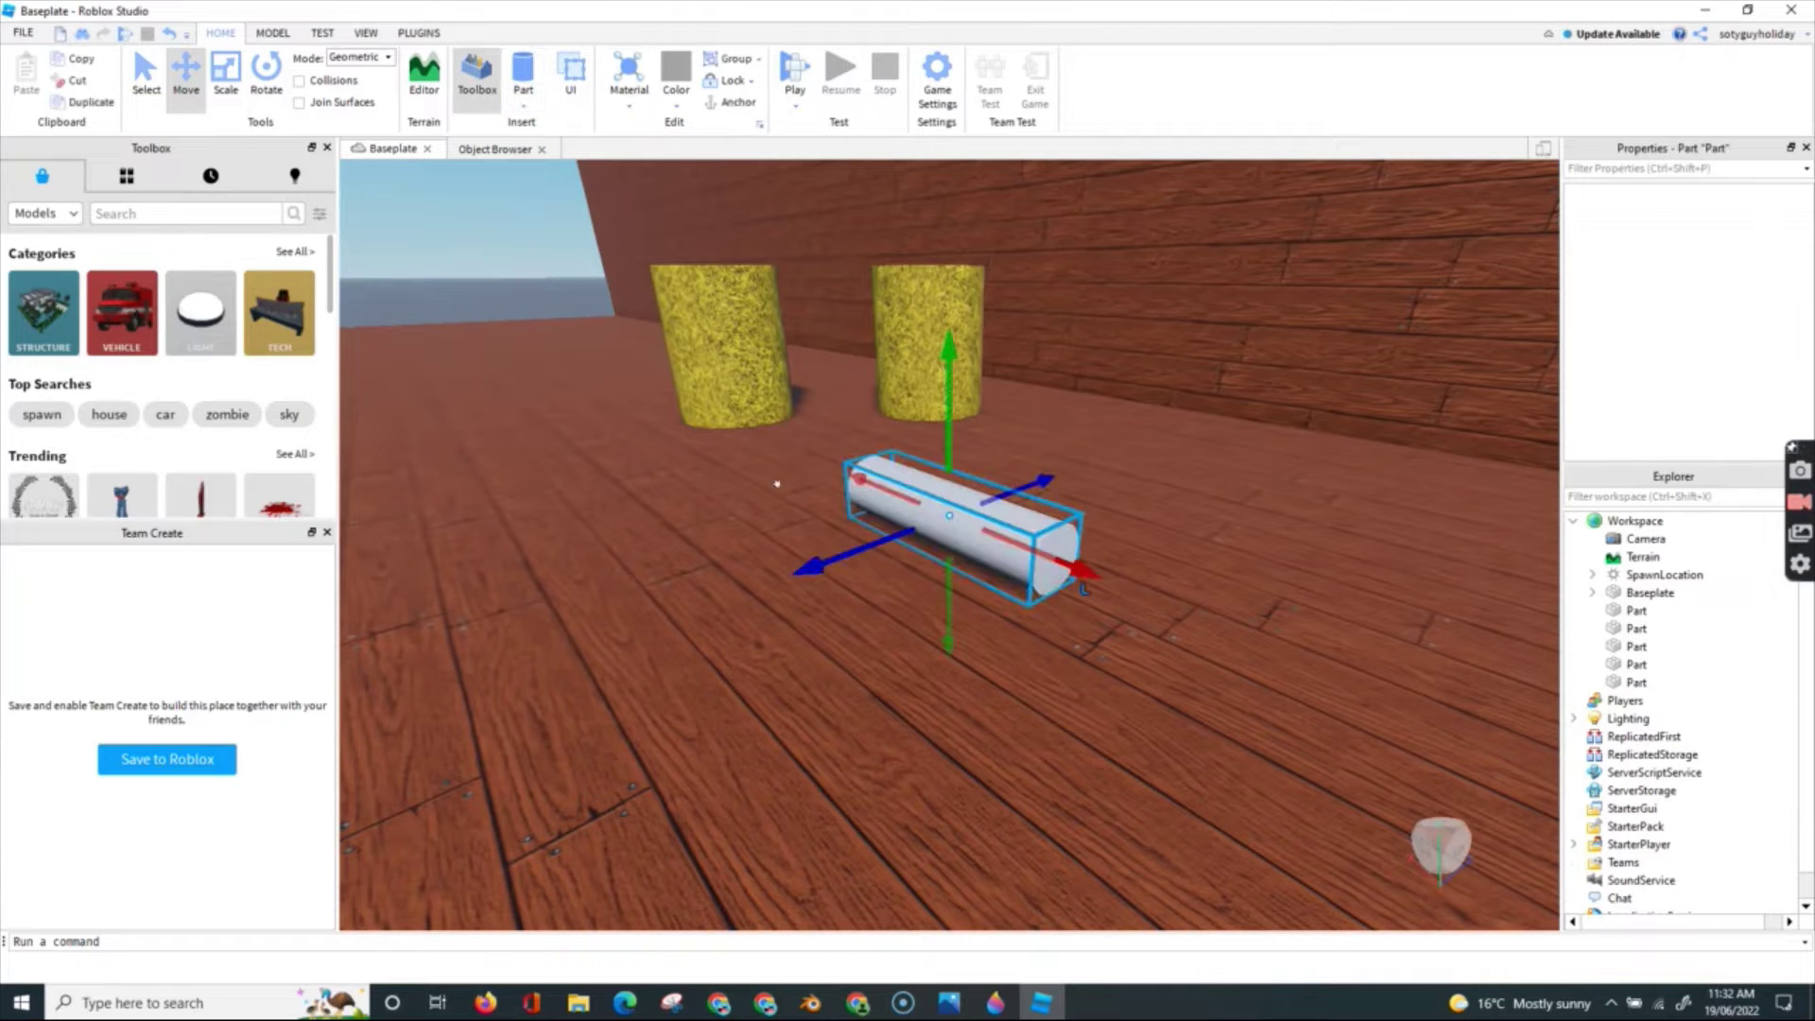
left_click(265, 76)
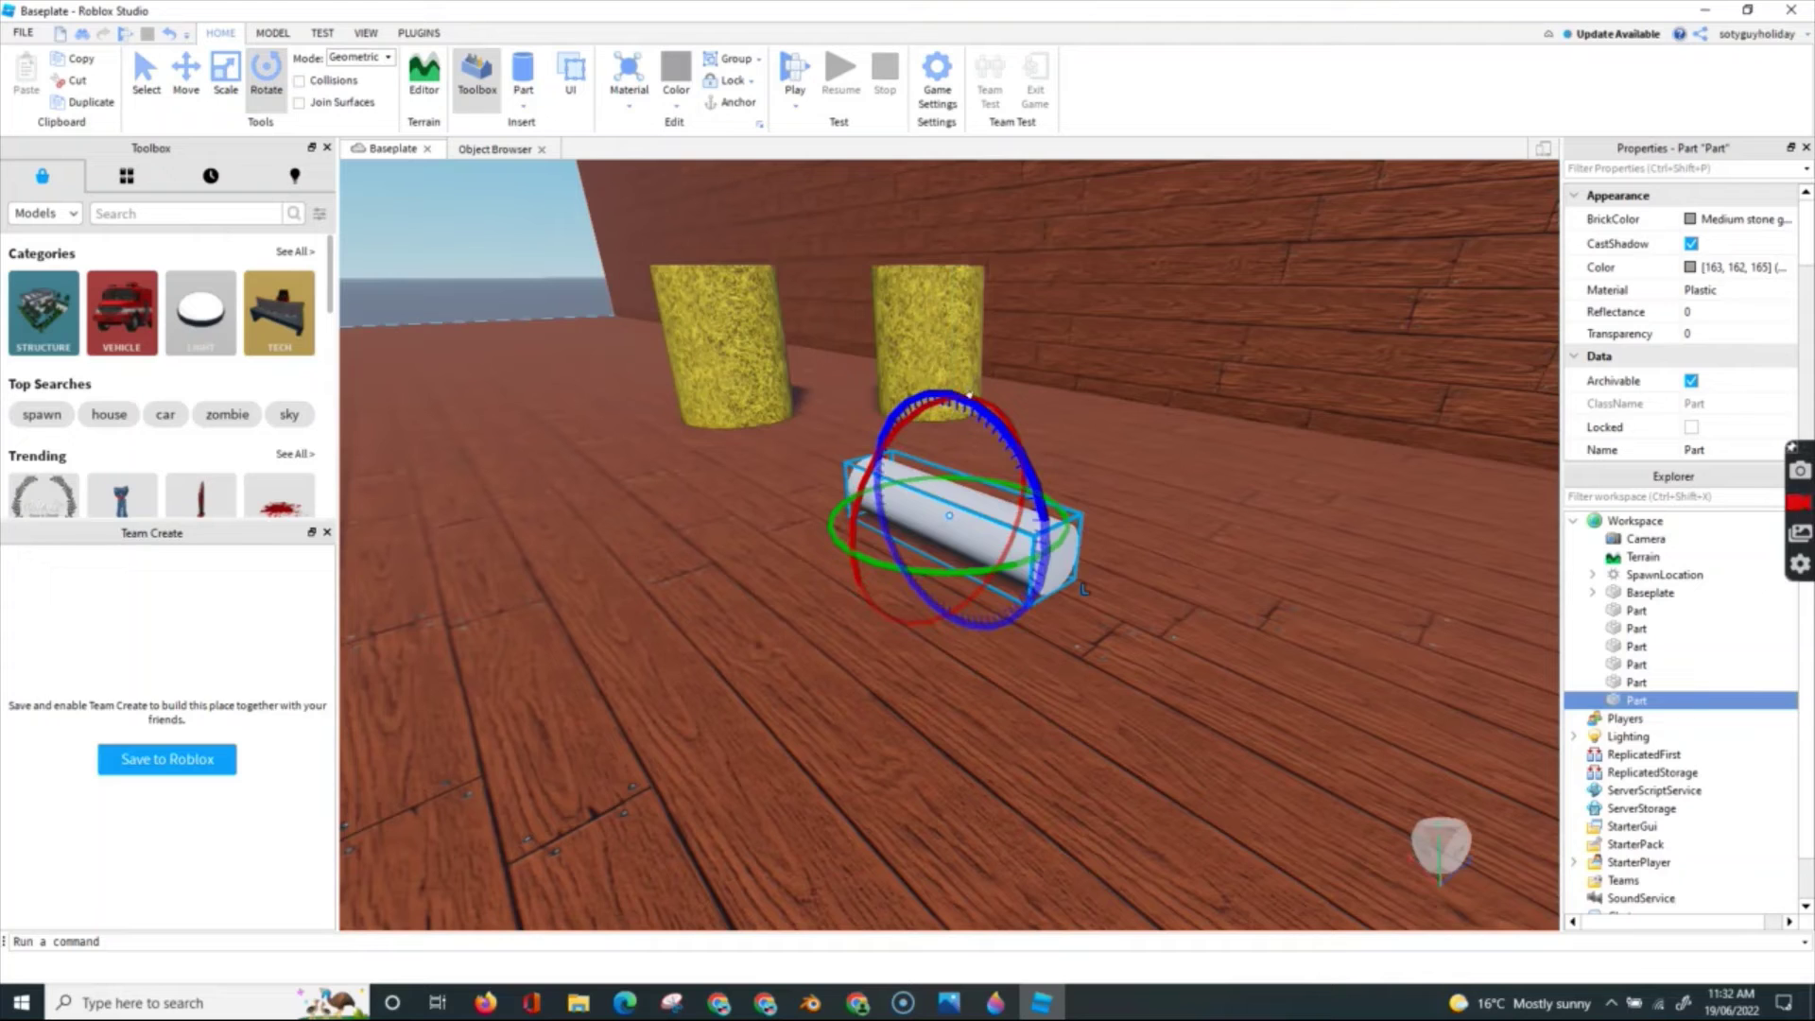
left_click_drag(970, 395, 1045, 599)
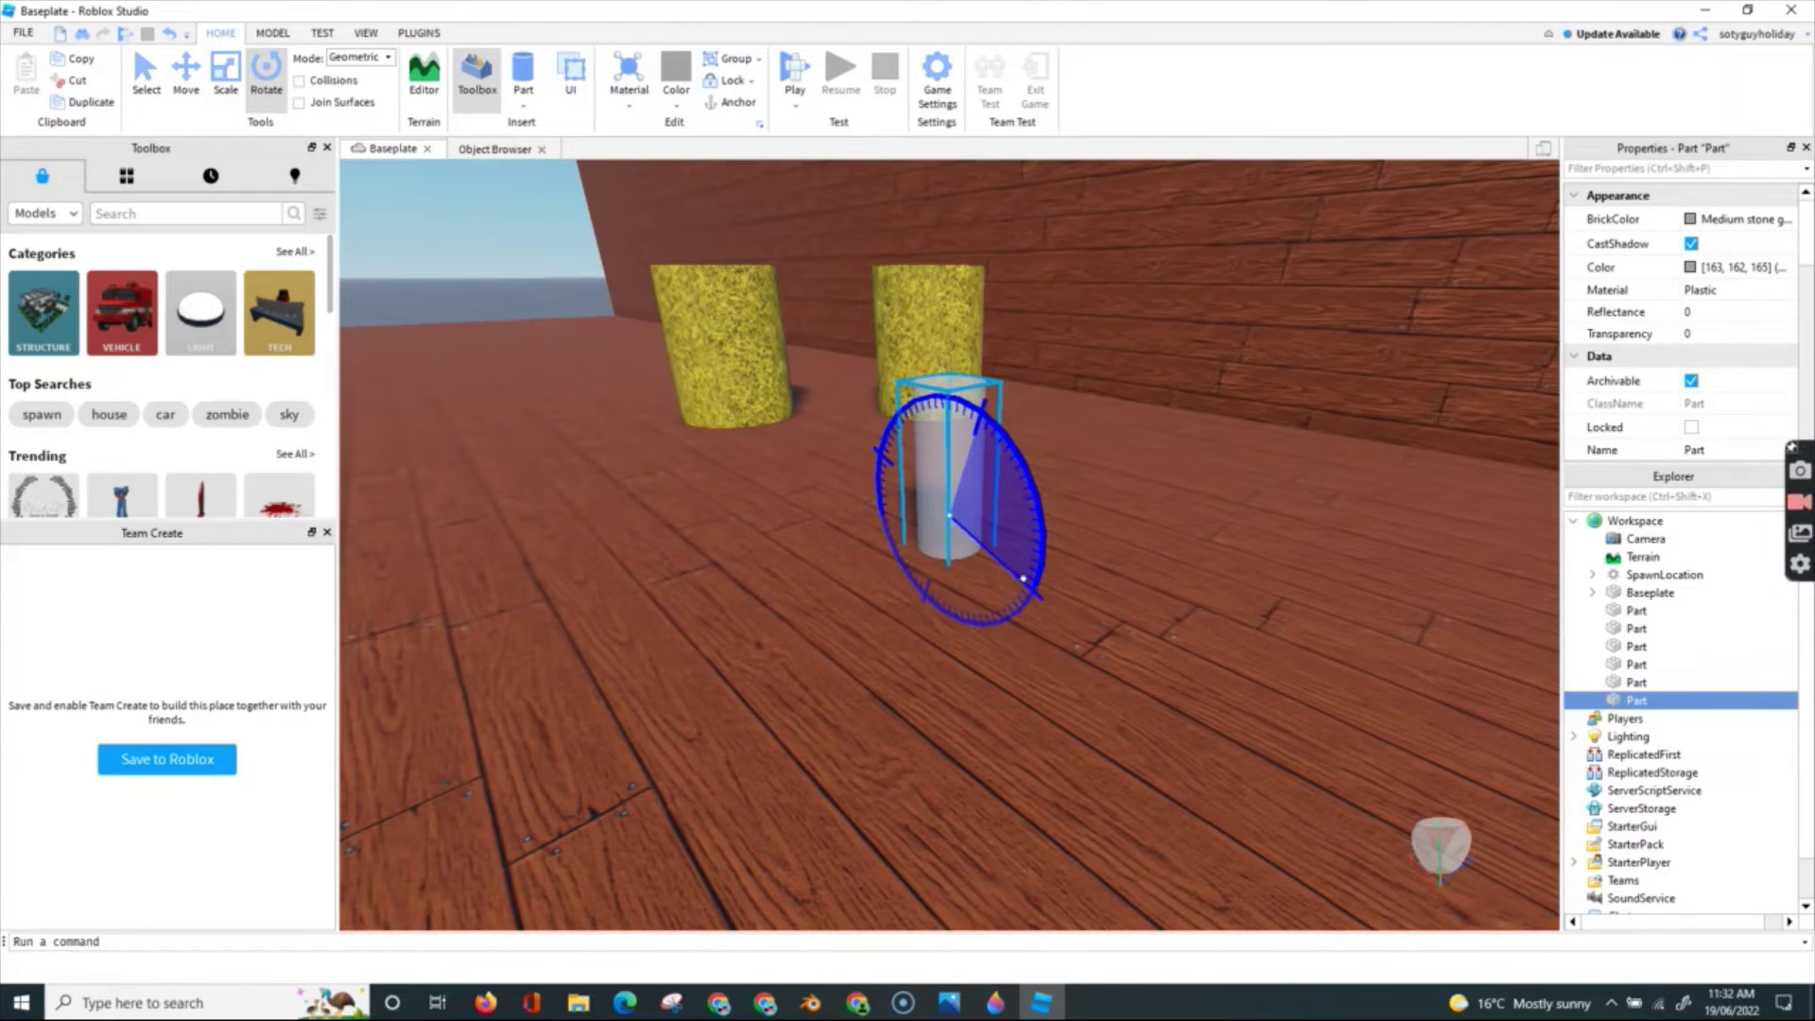
- Scale the new cylinder wider in both horizontal directions and shorten it into a flat disc
left_click(225, 75)
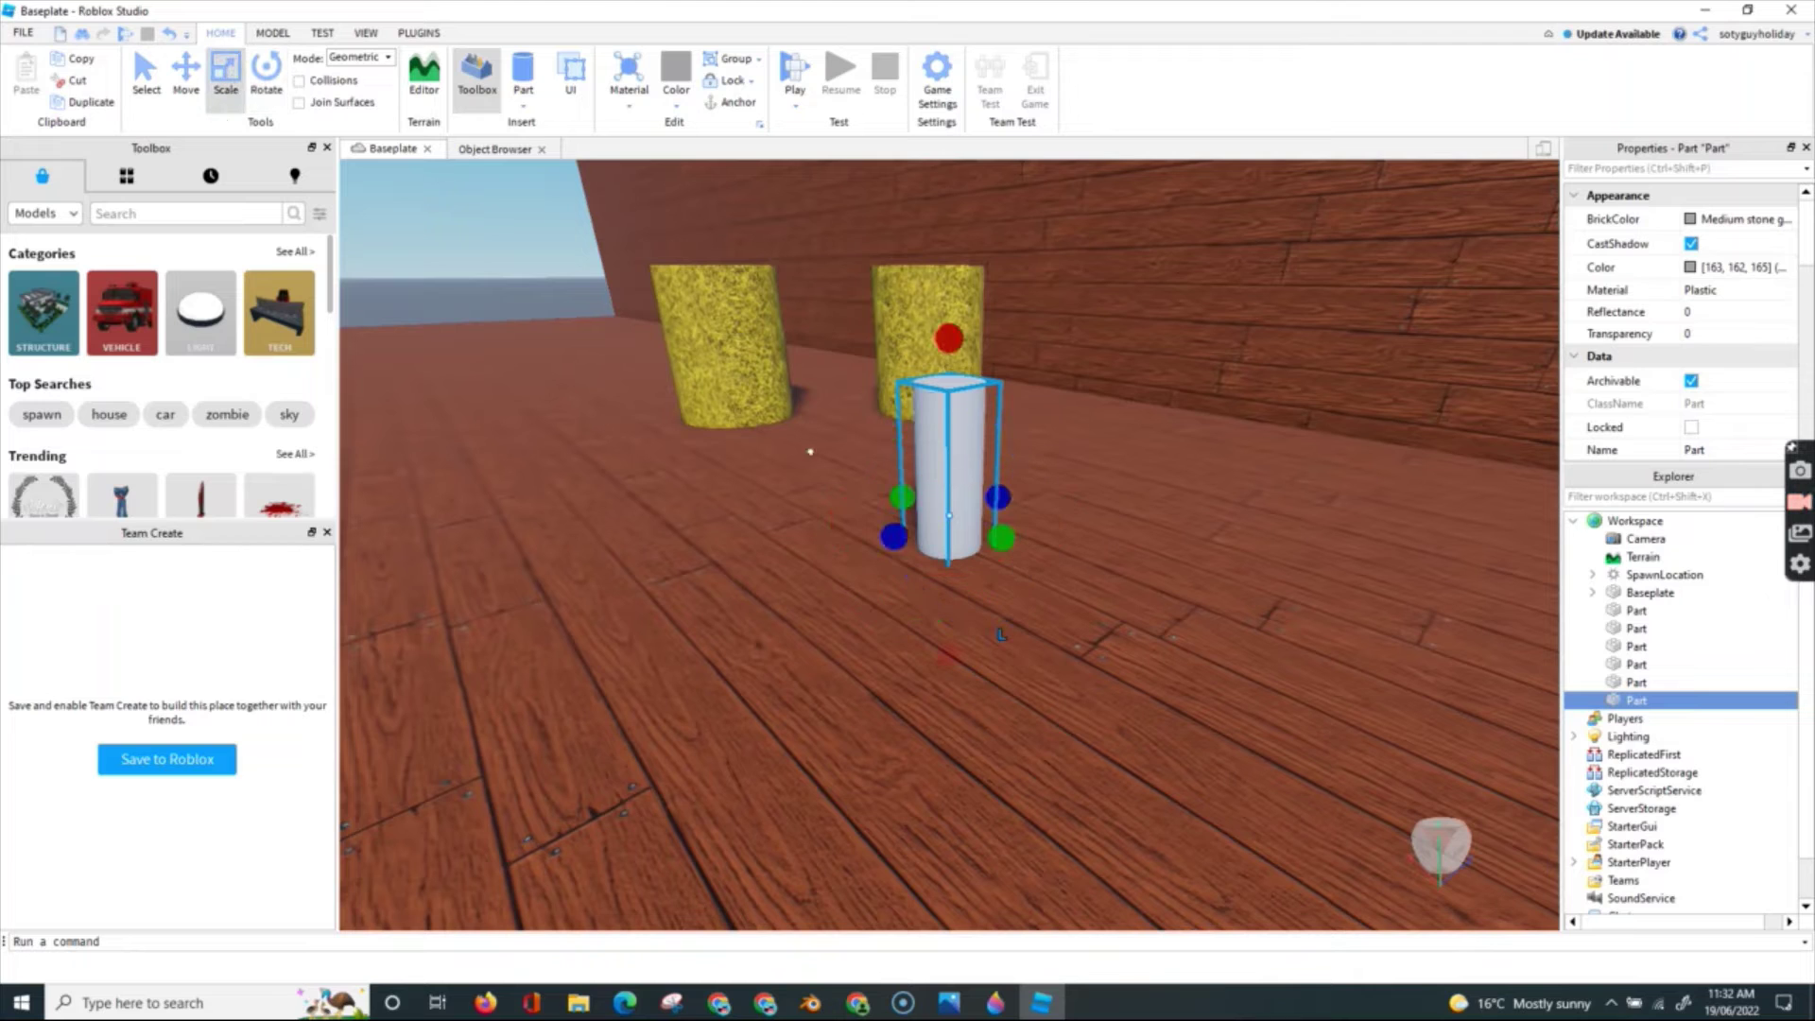
left_click_drag(876, 529, 800, 556)
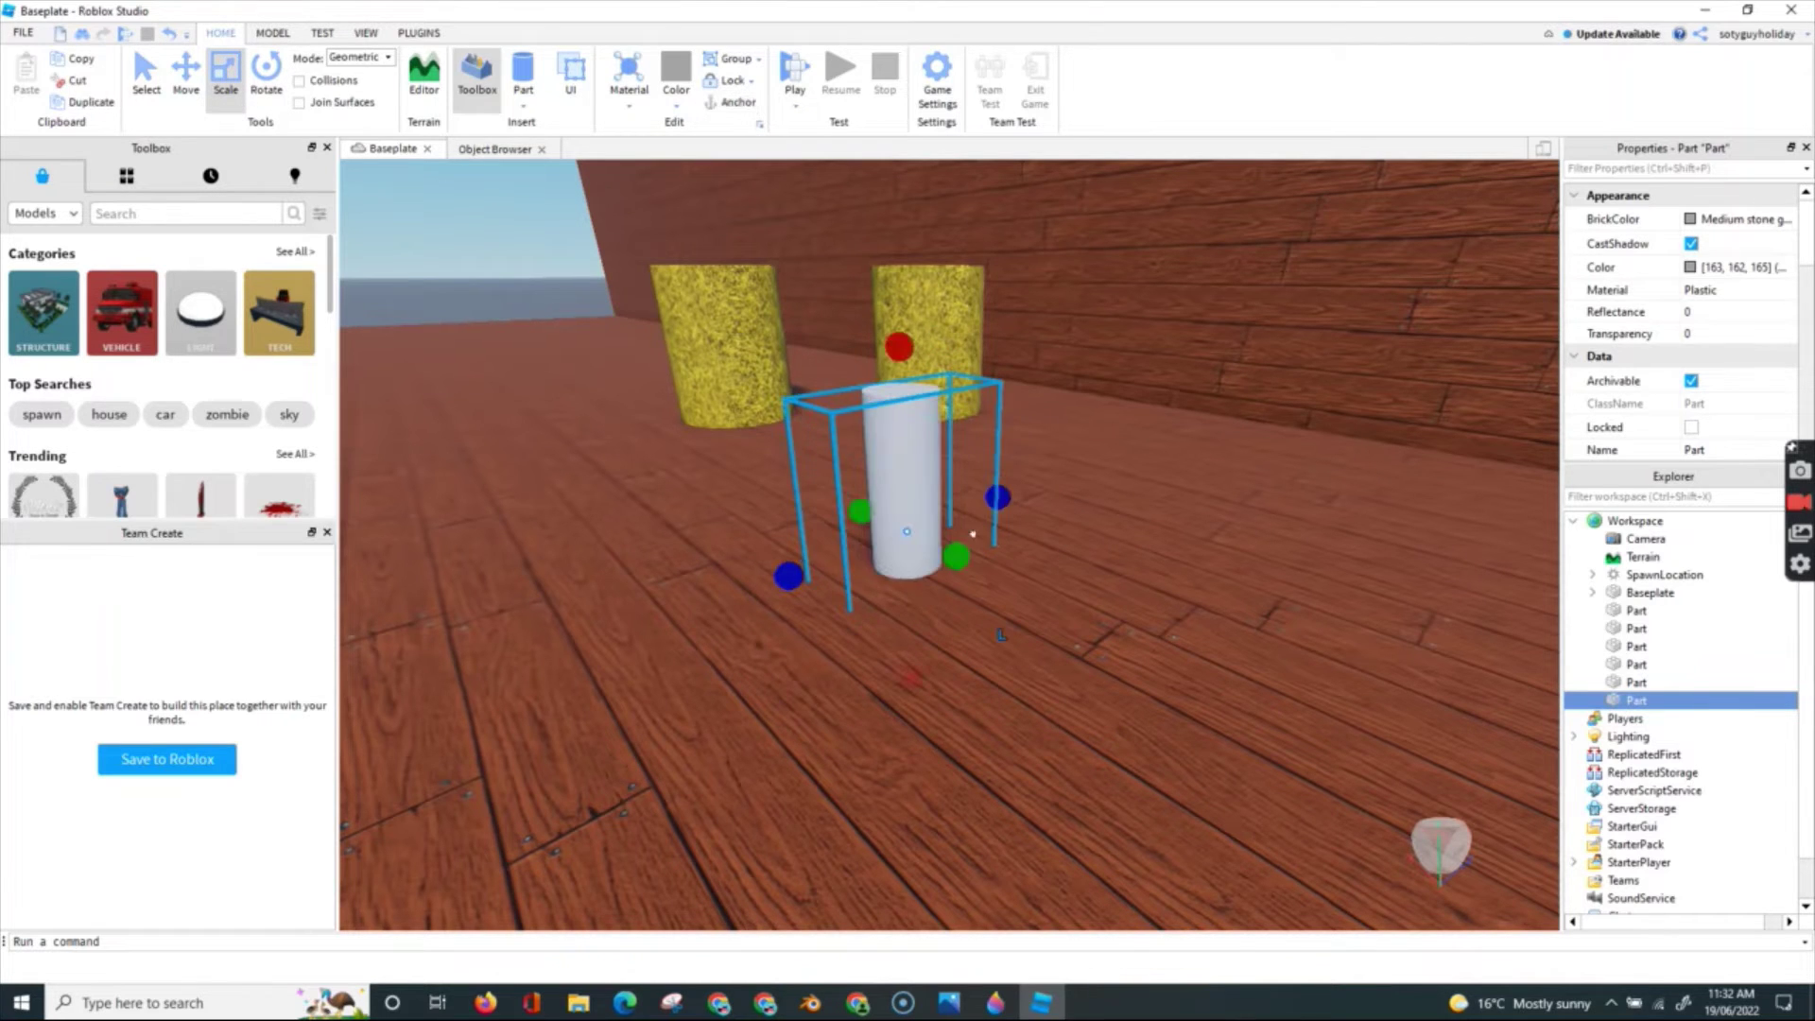
left_click_drag(957, 556, 1095, 688)
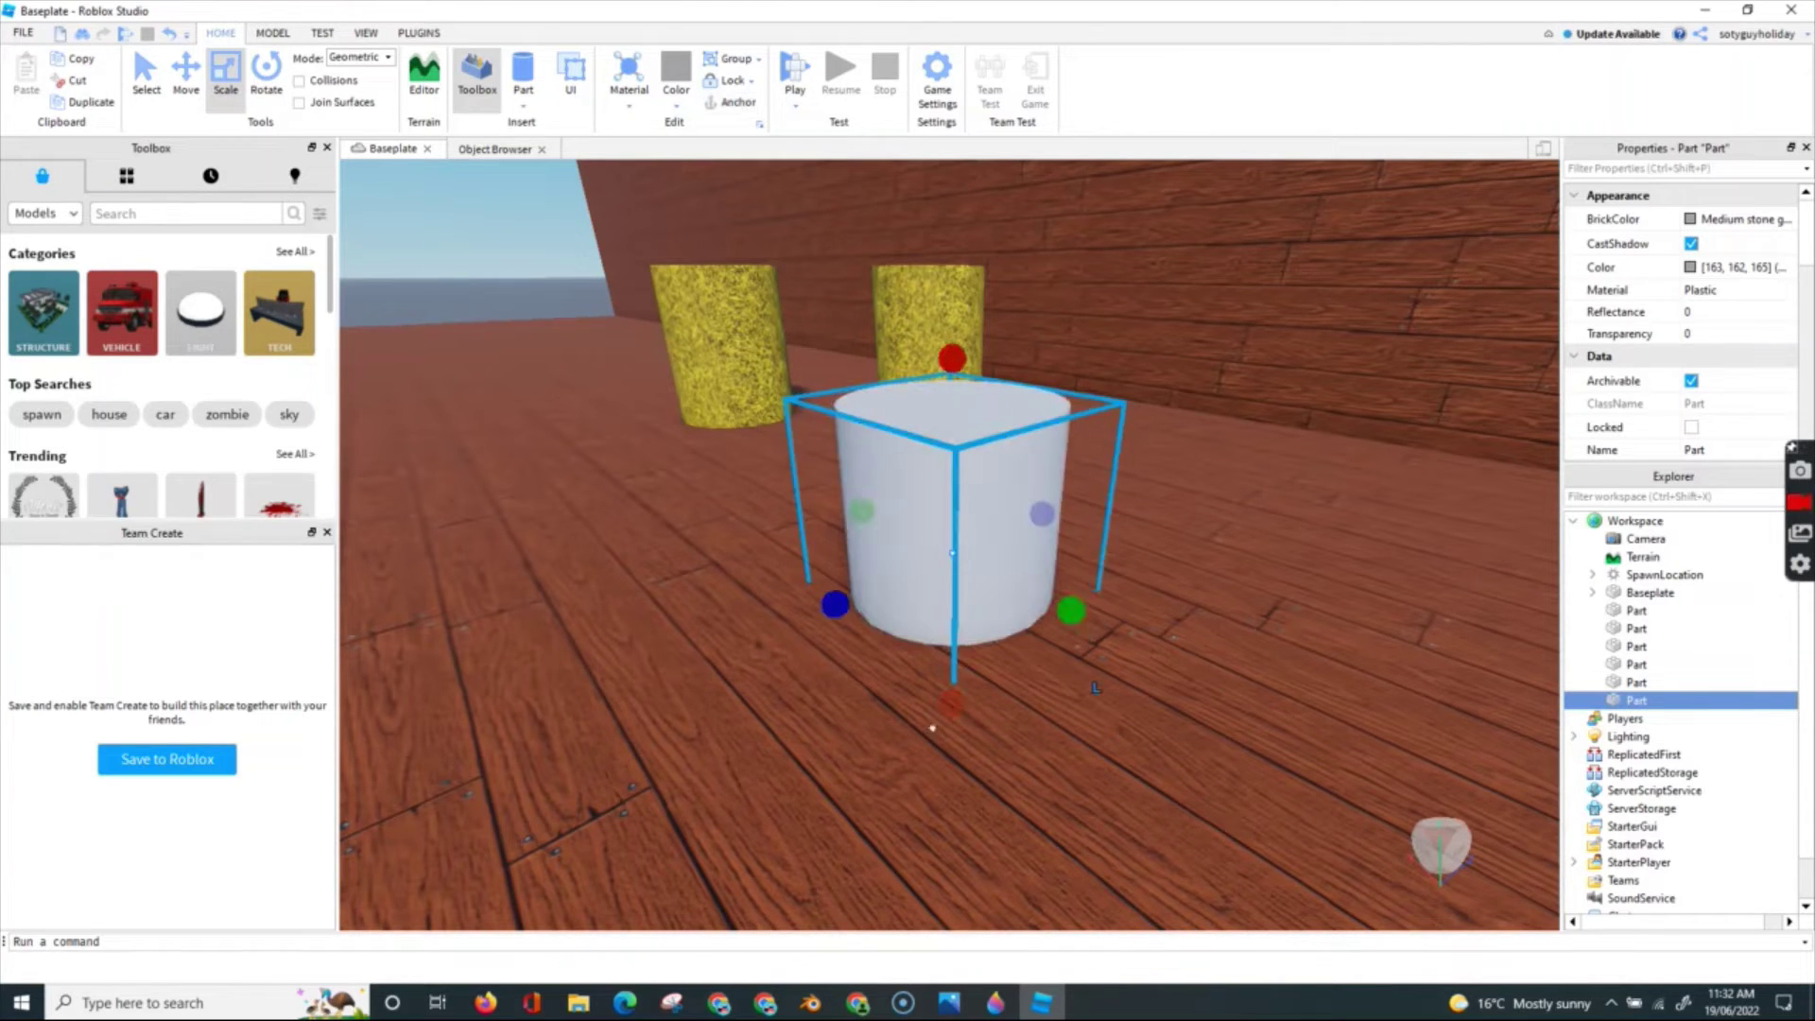
left_click_drag(950, 704, 979, 530)
left_click(185, 77)
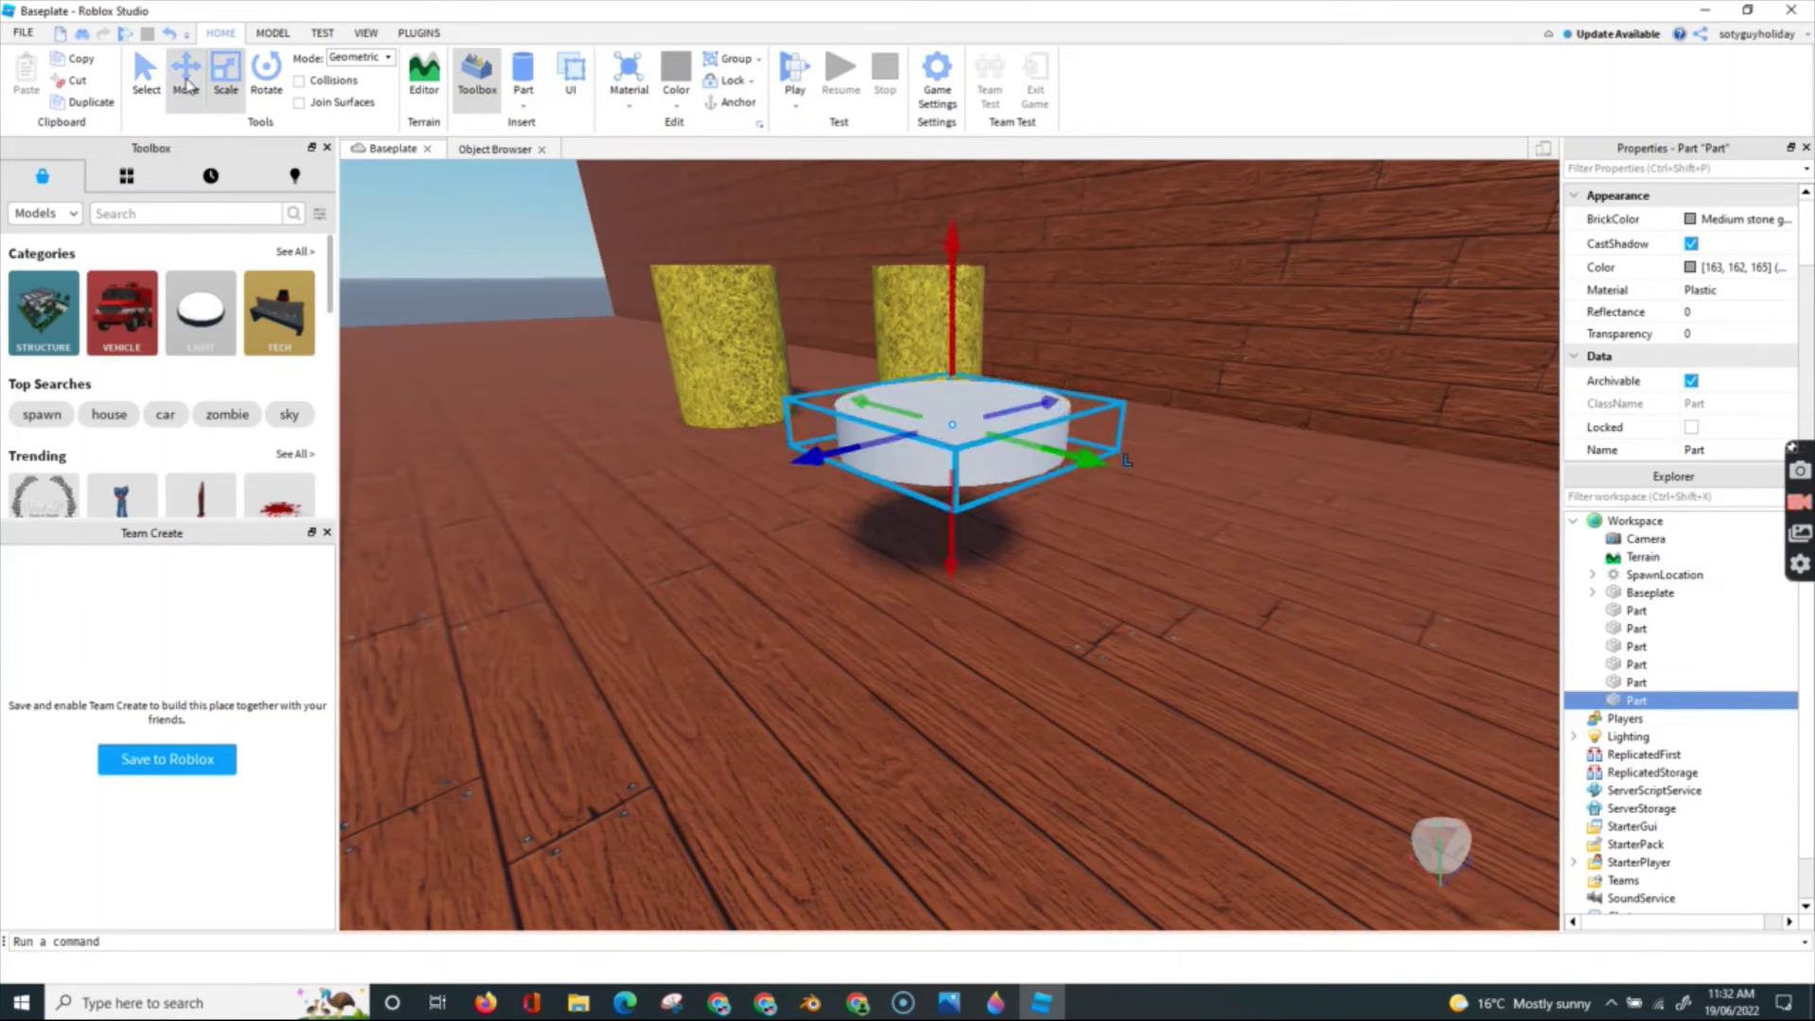
- Set the flat disc's BrickColor to Really red
left_click(1712, 276)
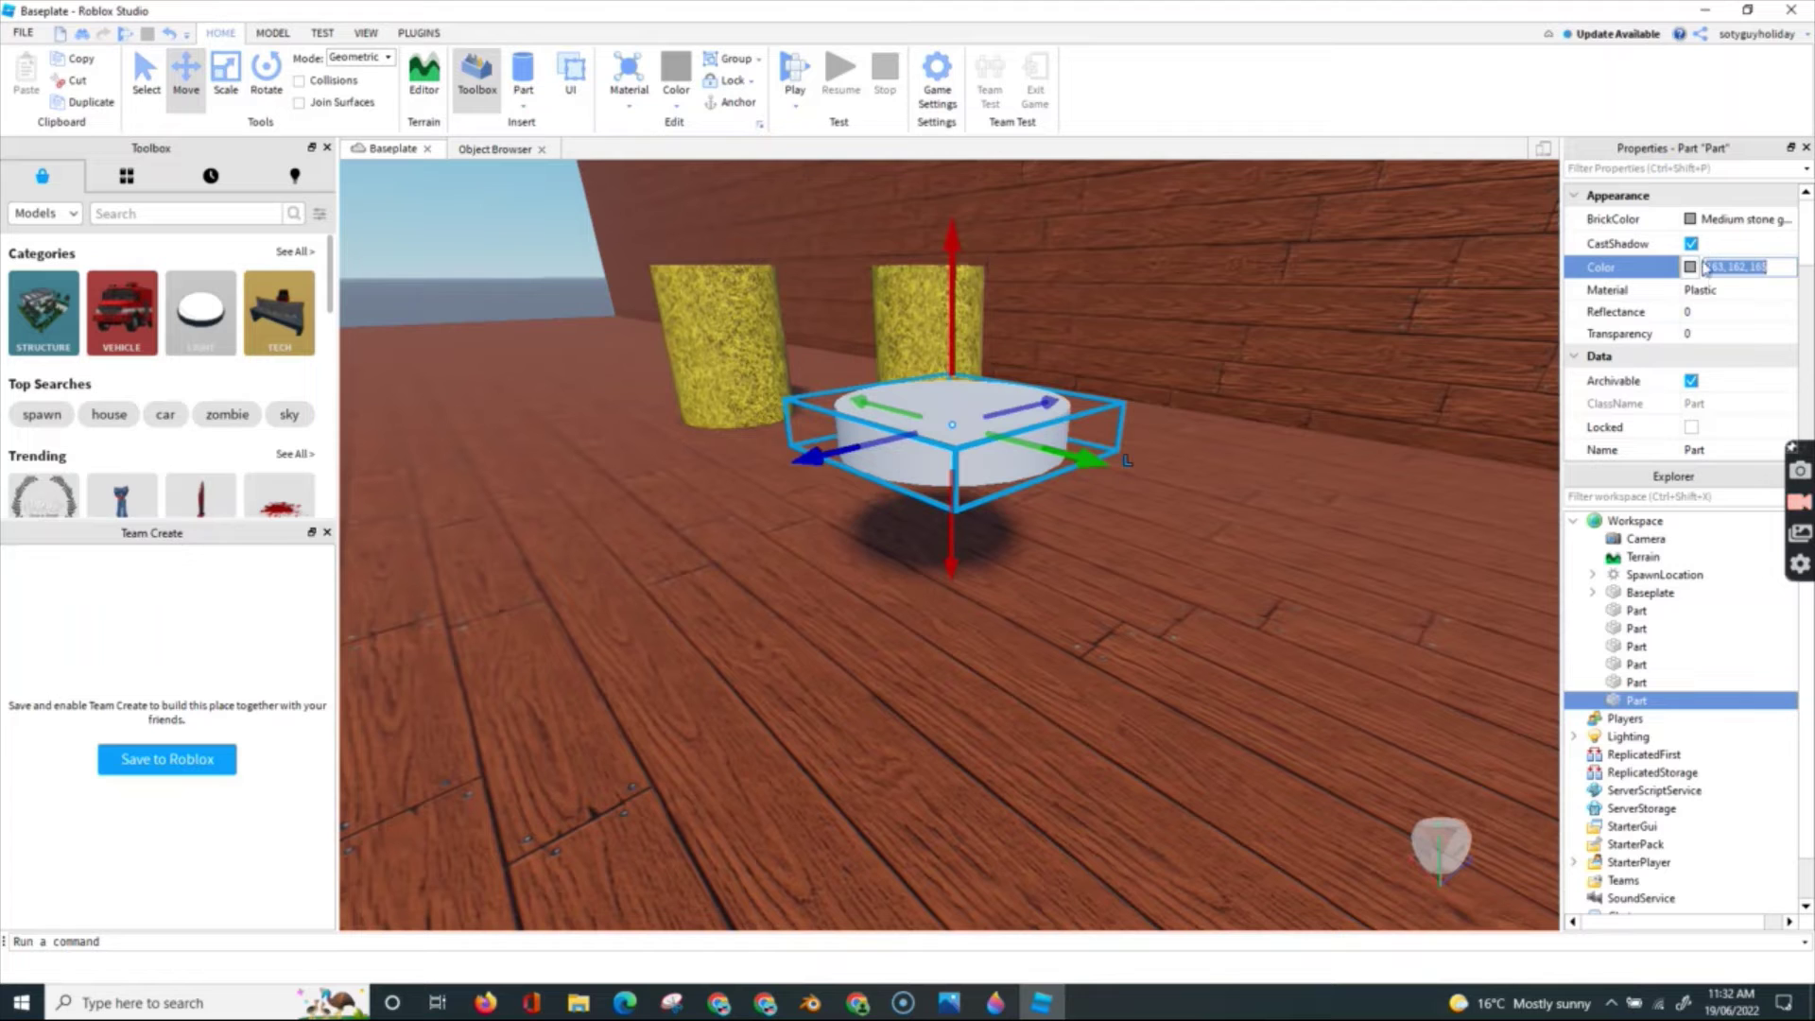
left_click(1739, 218)
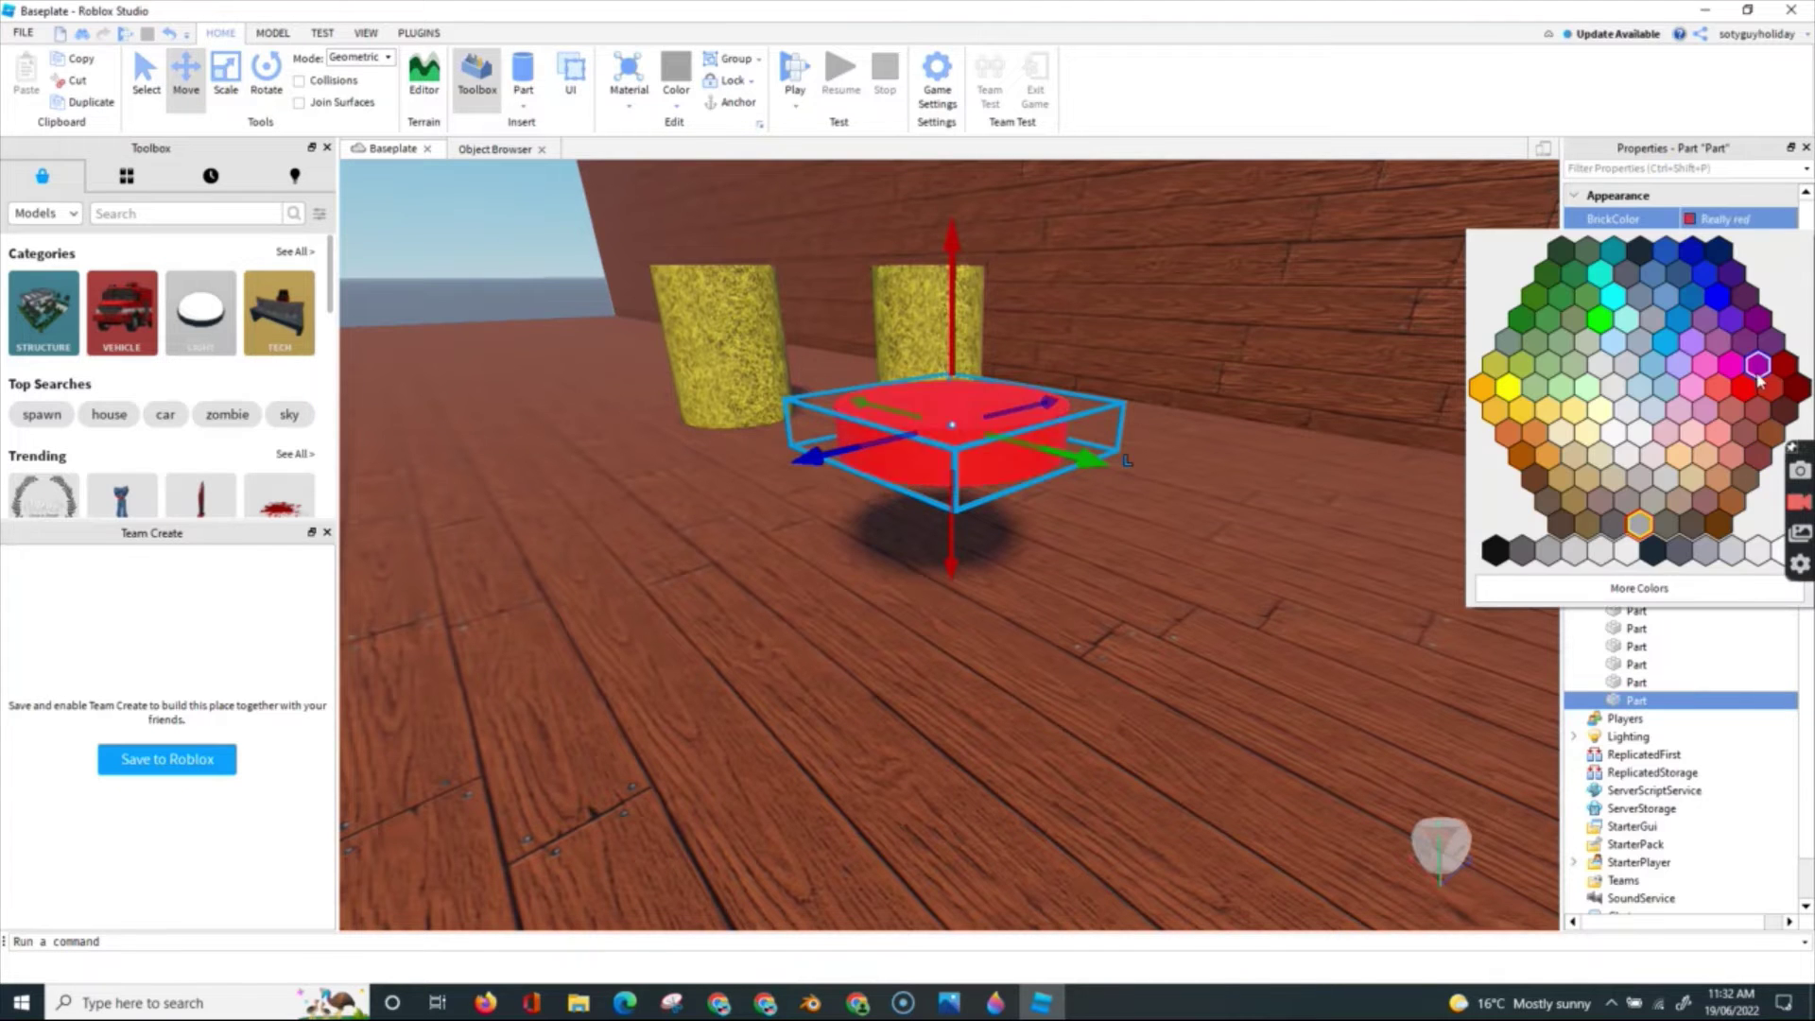
left_click(1747, 389)
- Move the red disc into the yellow cylinder farther from the wall, around its mid-height
scroll(1149, 539, "down", 5)
right_click(1098, 544)
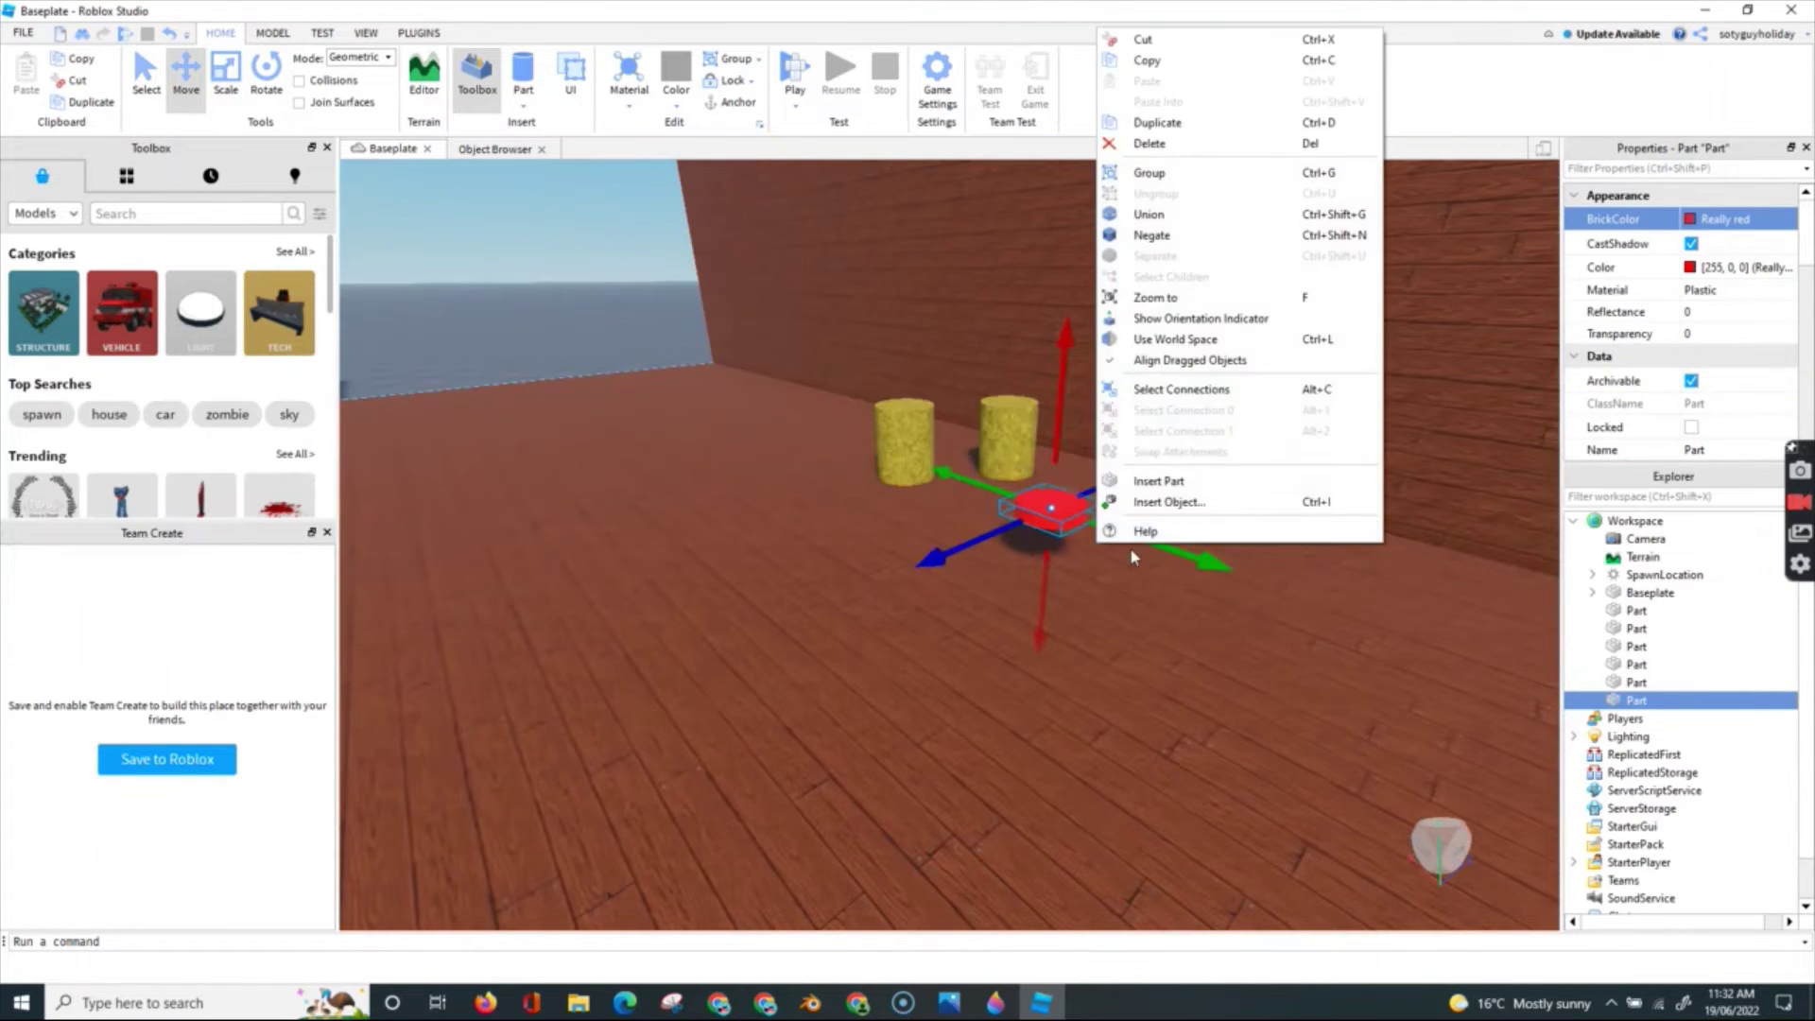
left_click(1024, 517)
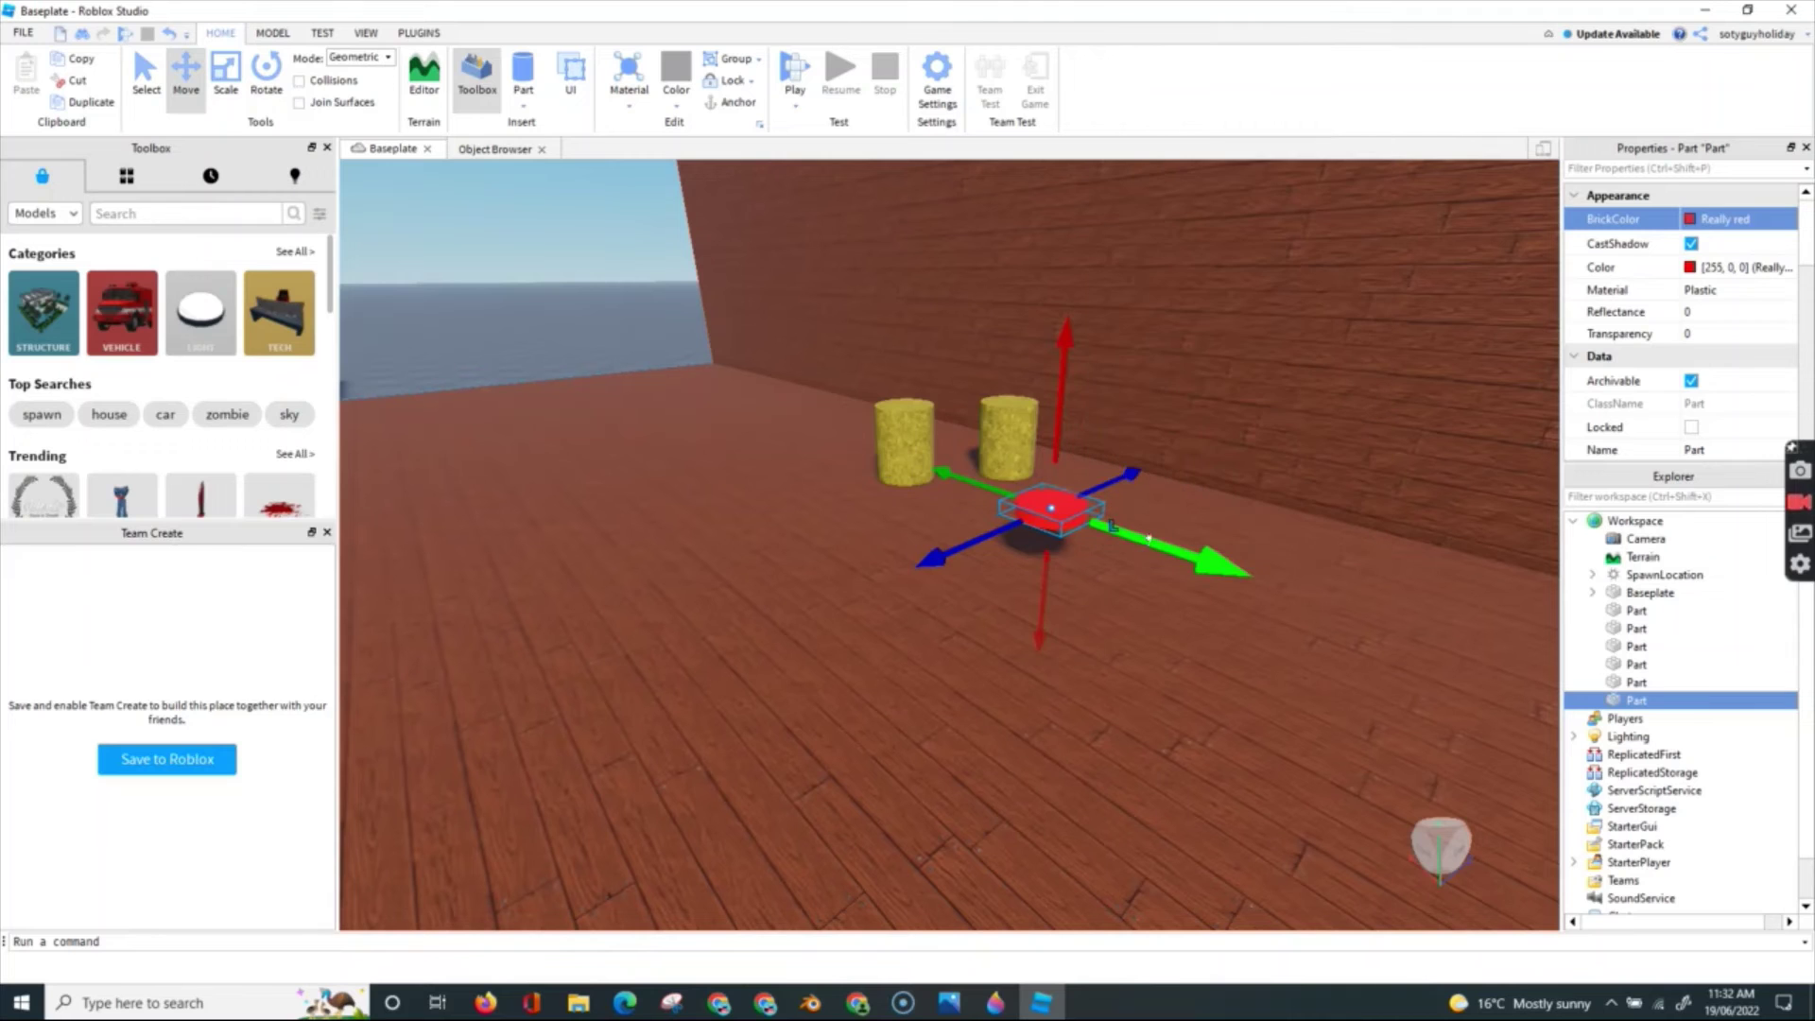
left_click_drag(1075, 525, 1000, 442)
scroll(920, 405, "up", 6)
scroll(919, 405, "down", 3)
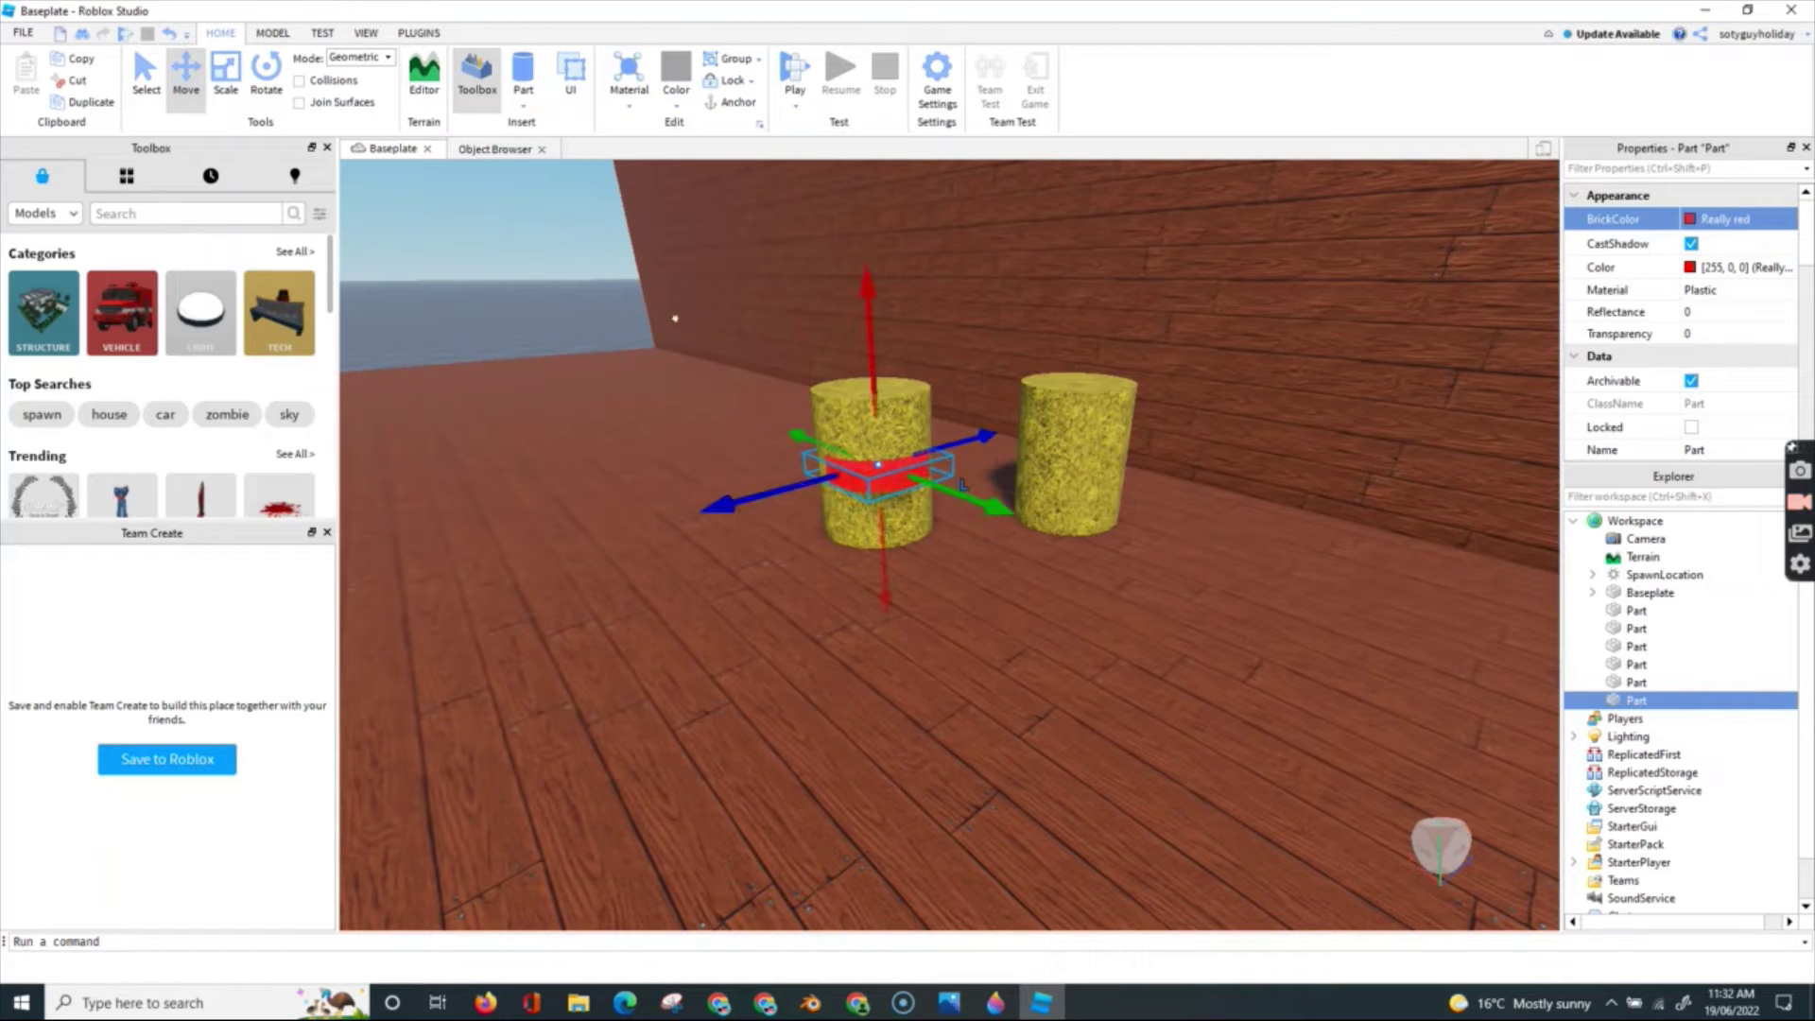
- Fine-tune the red disc's width so it wraps around the yellow cylinder as a thin band
left_click(226, 76)
left_click_drag(958, 441, 971, 437)
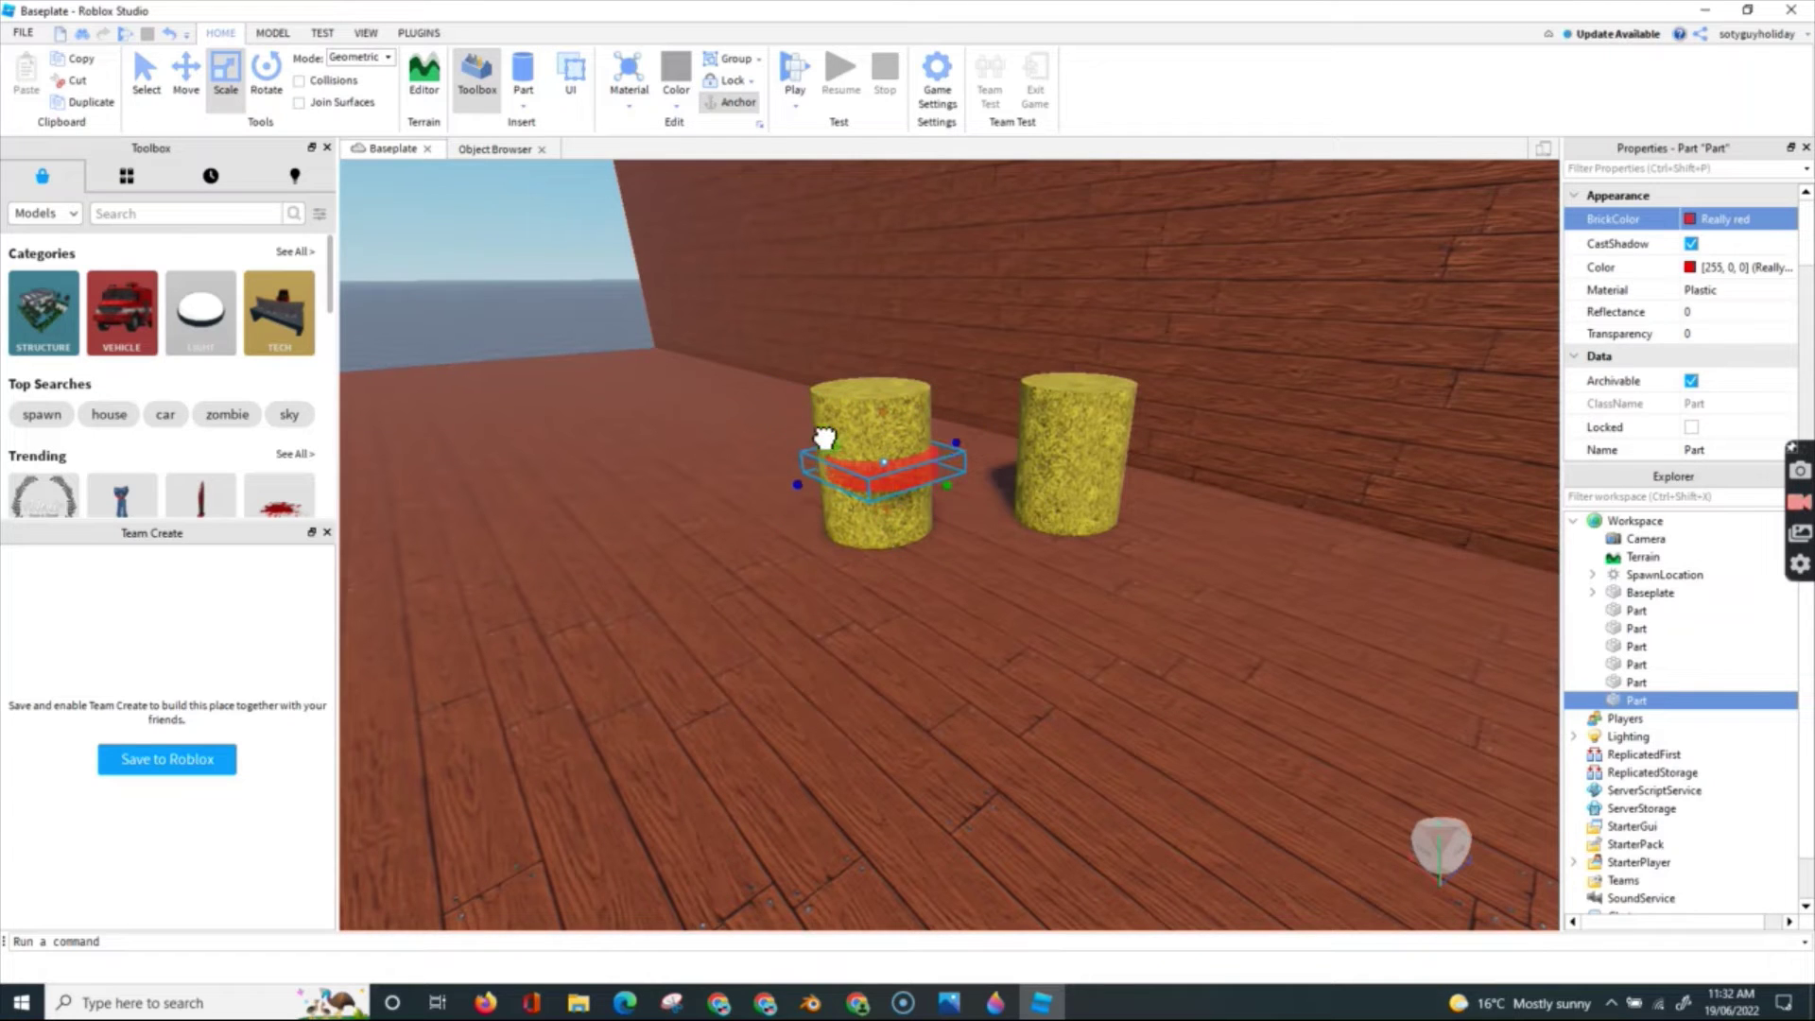
left_click_drag(823, 436, 822, 435)
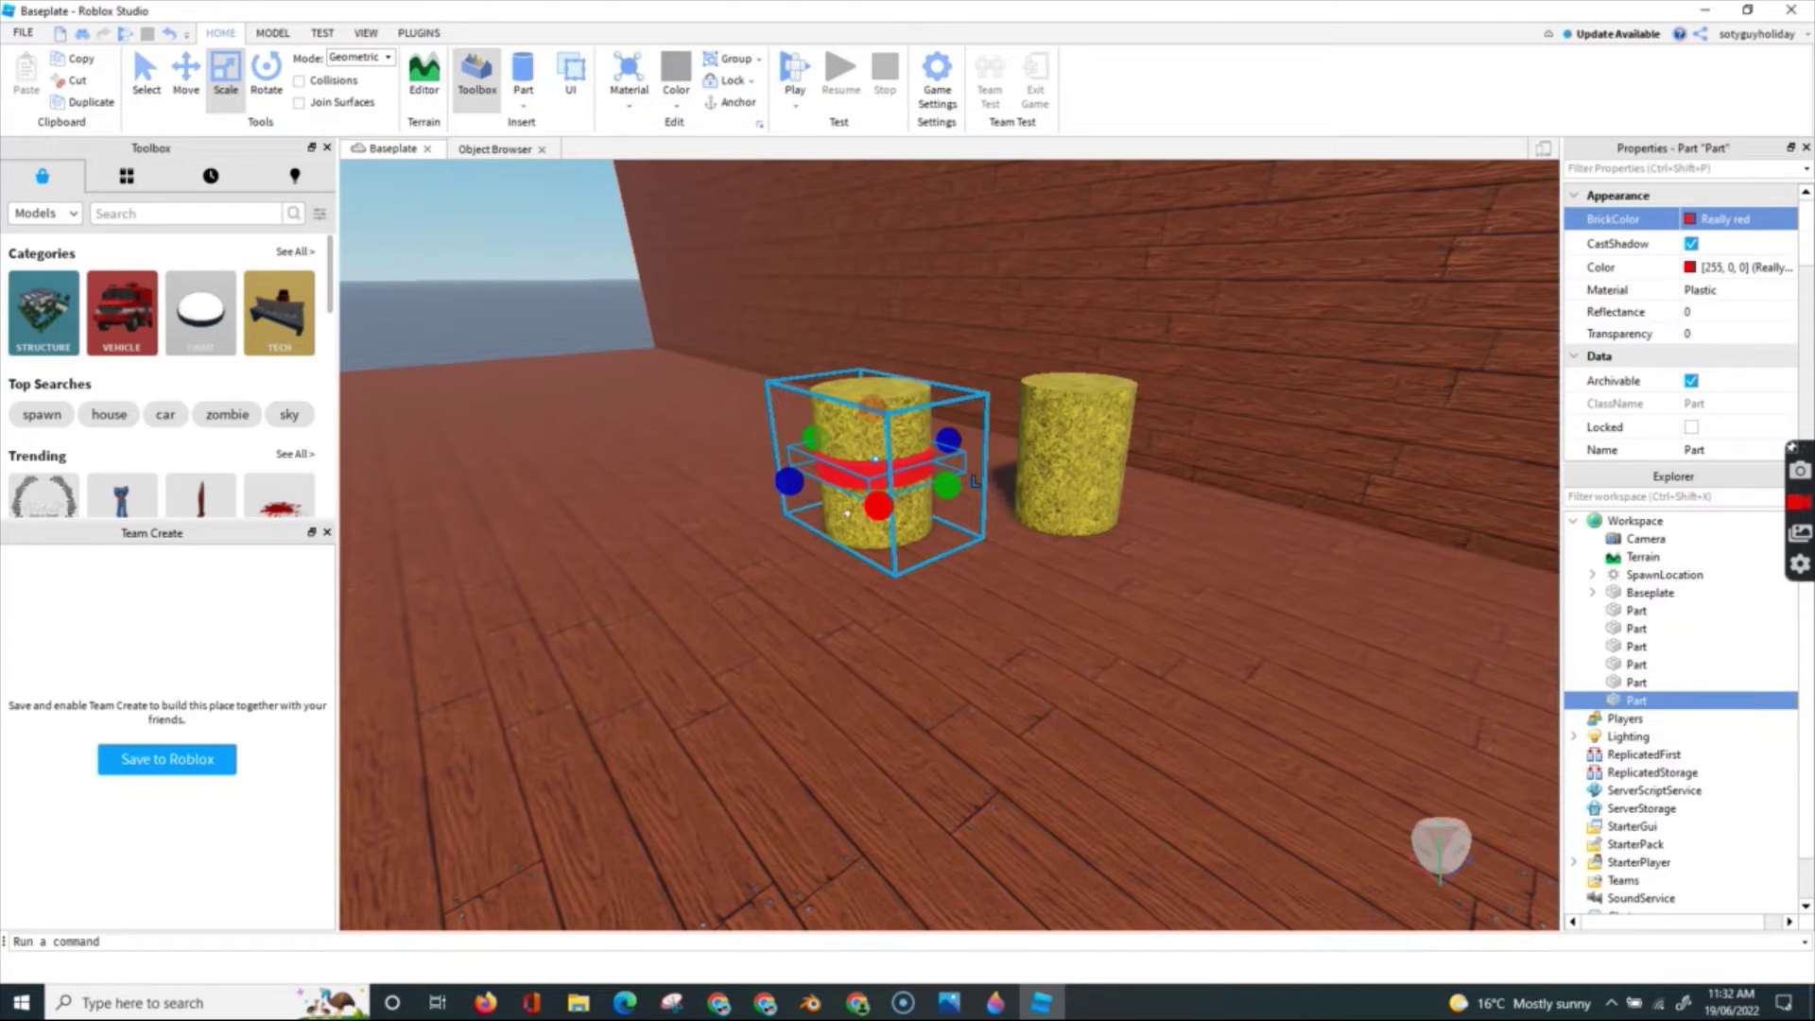
- Group the red band into a model and deselect it
right_click(860, 525)
left_click(993, 158)
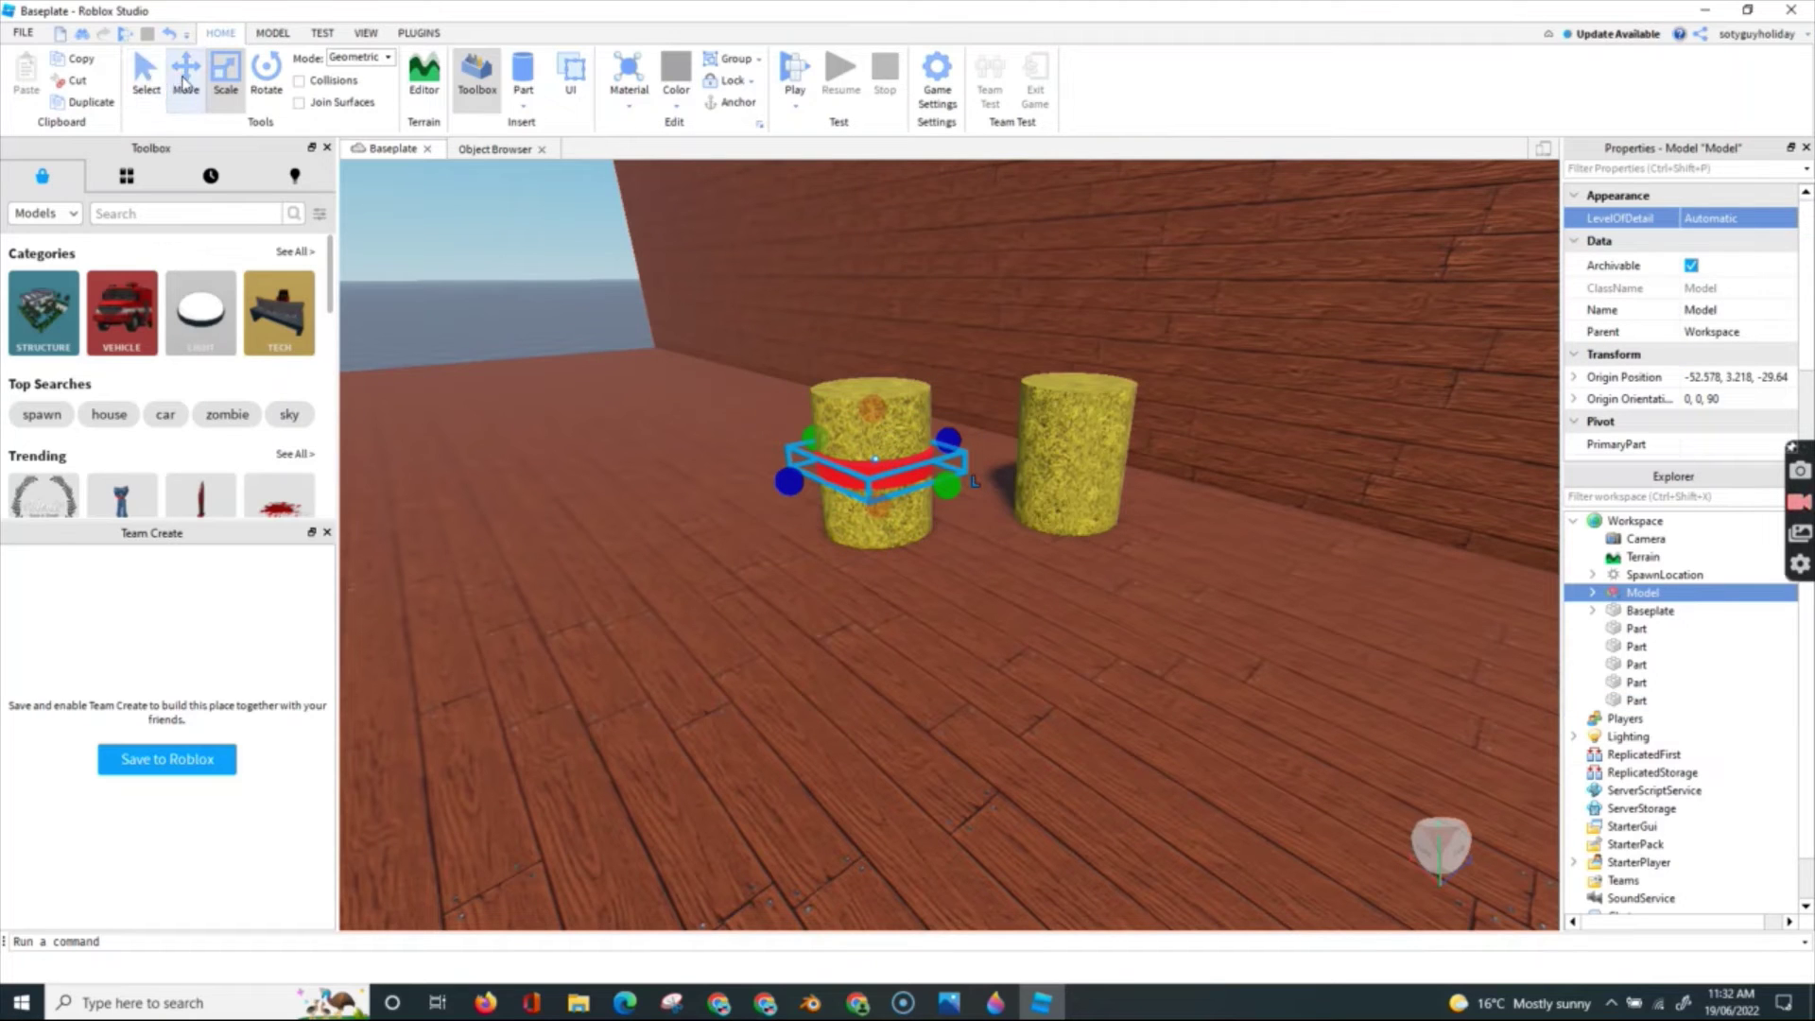
left_click(440, 238)
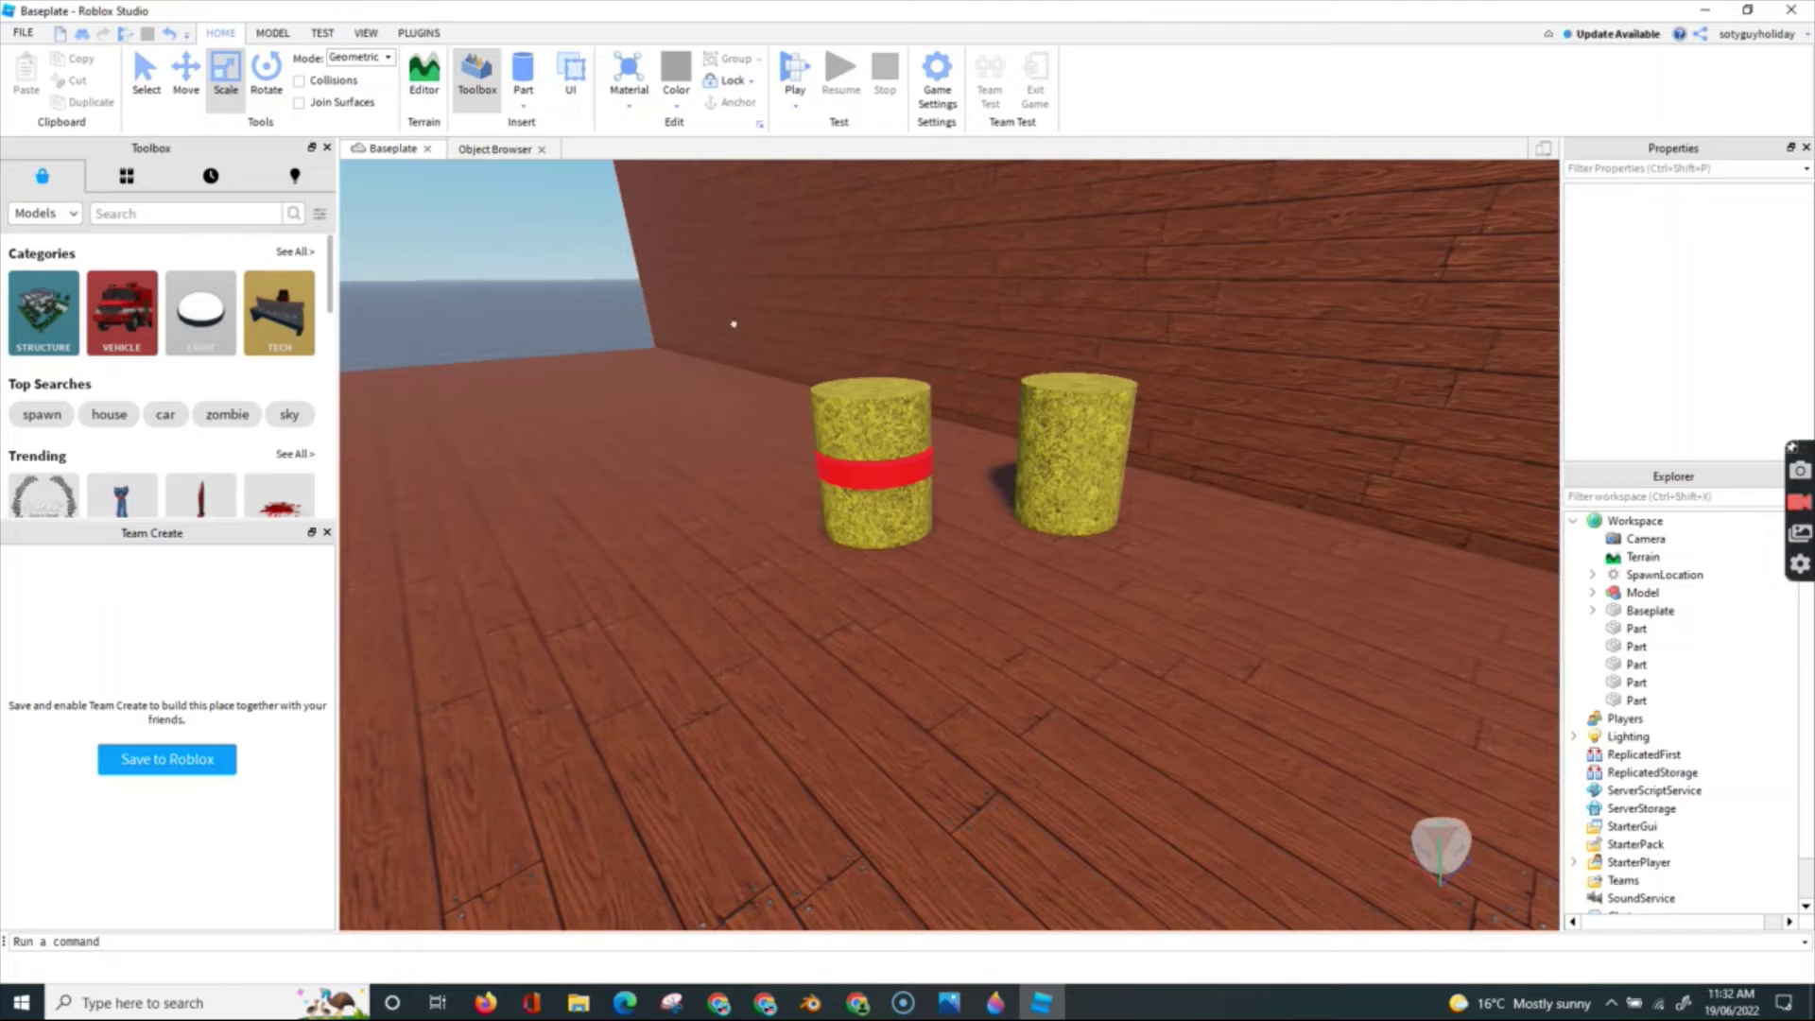
- Select the red band model together with the yellow cylinder it surrounds and group them into one model
left_click(875, 411)
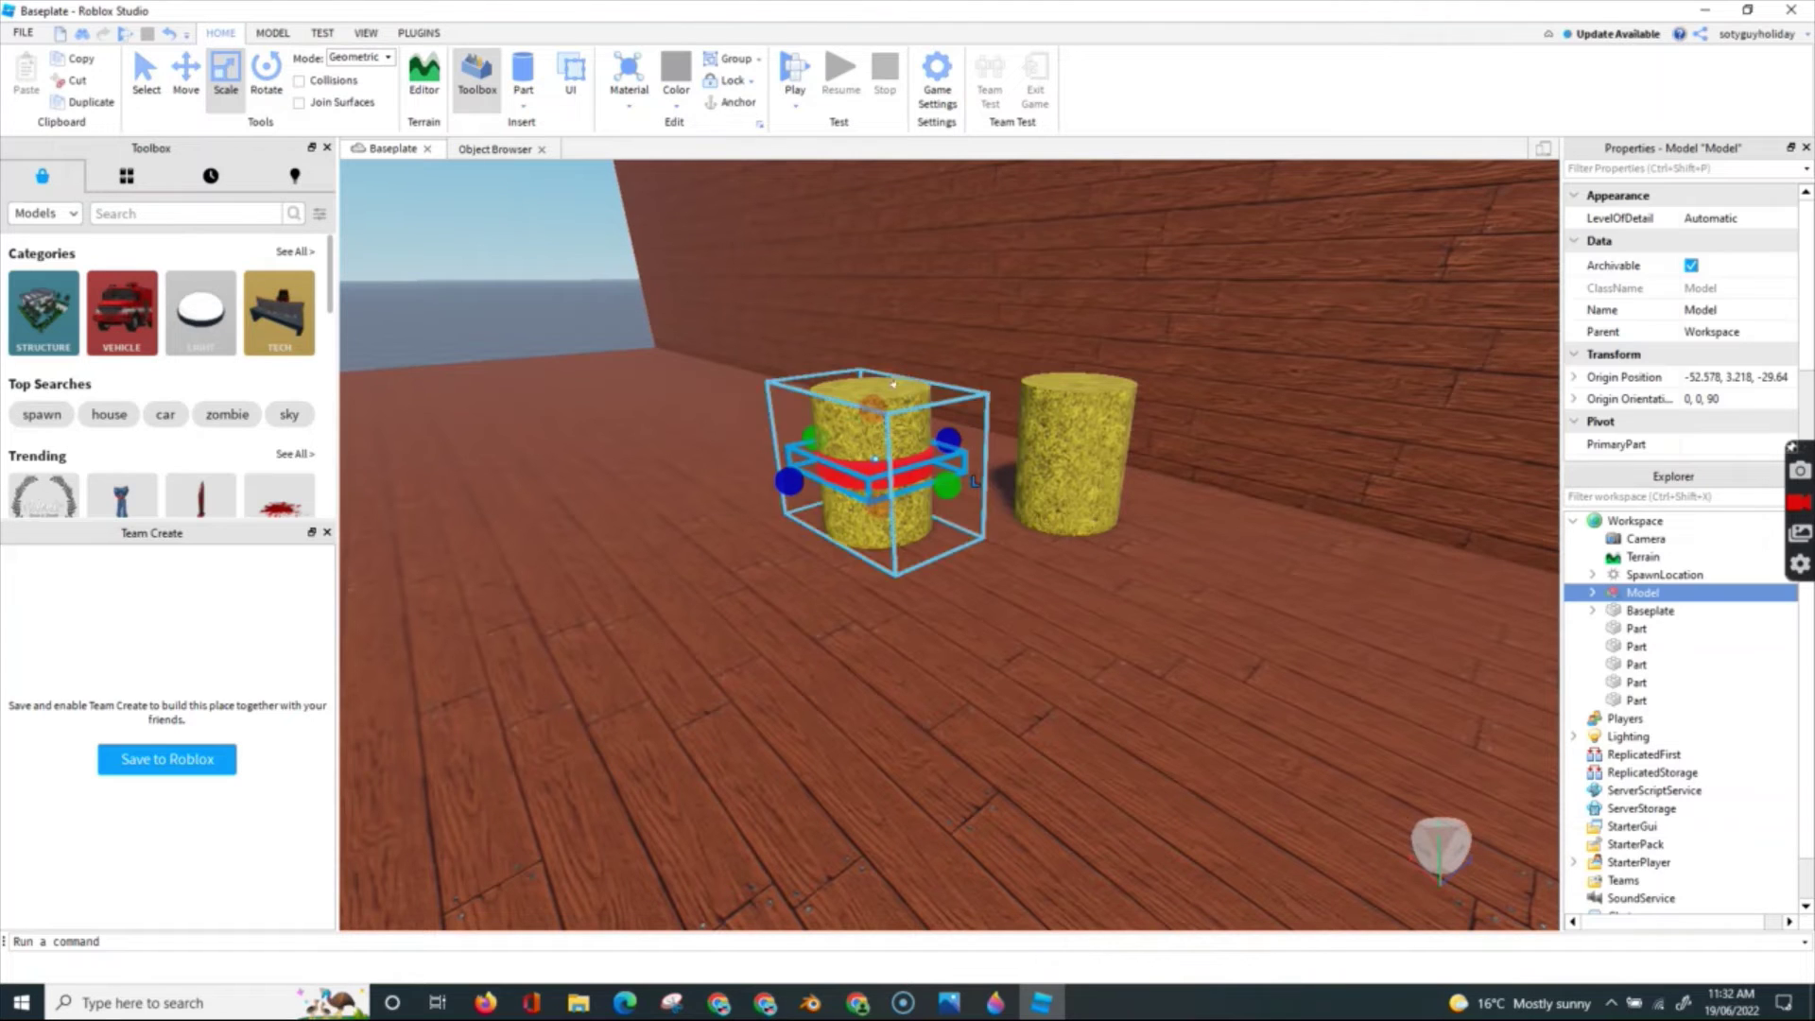
left_click(896, 389, "ctrl")
right_click(910, 406)
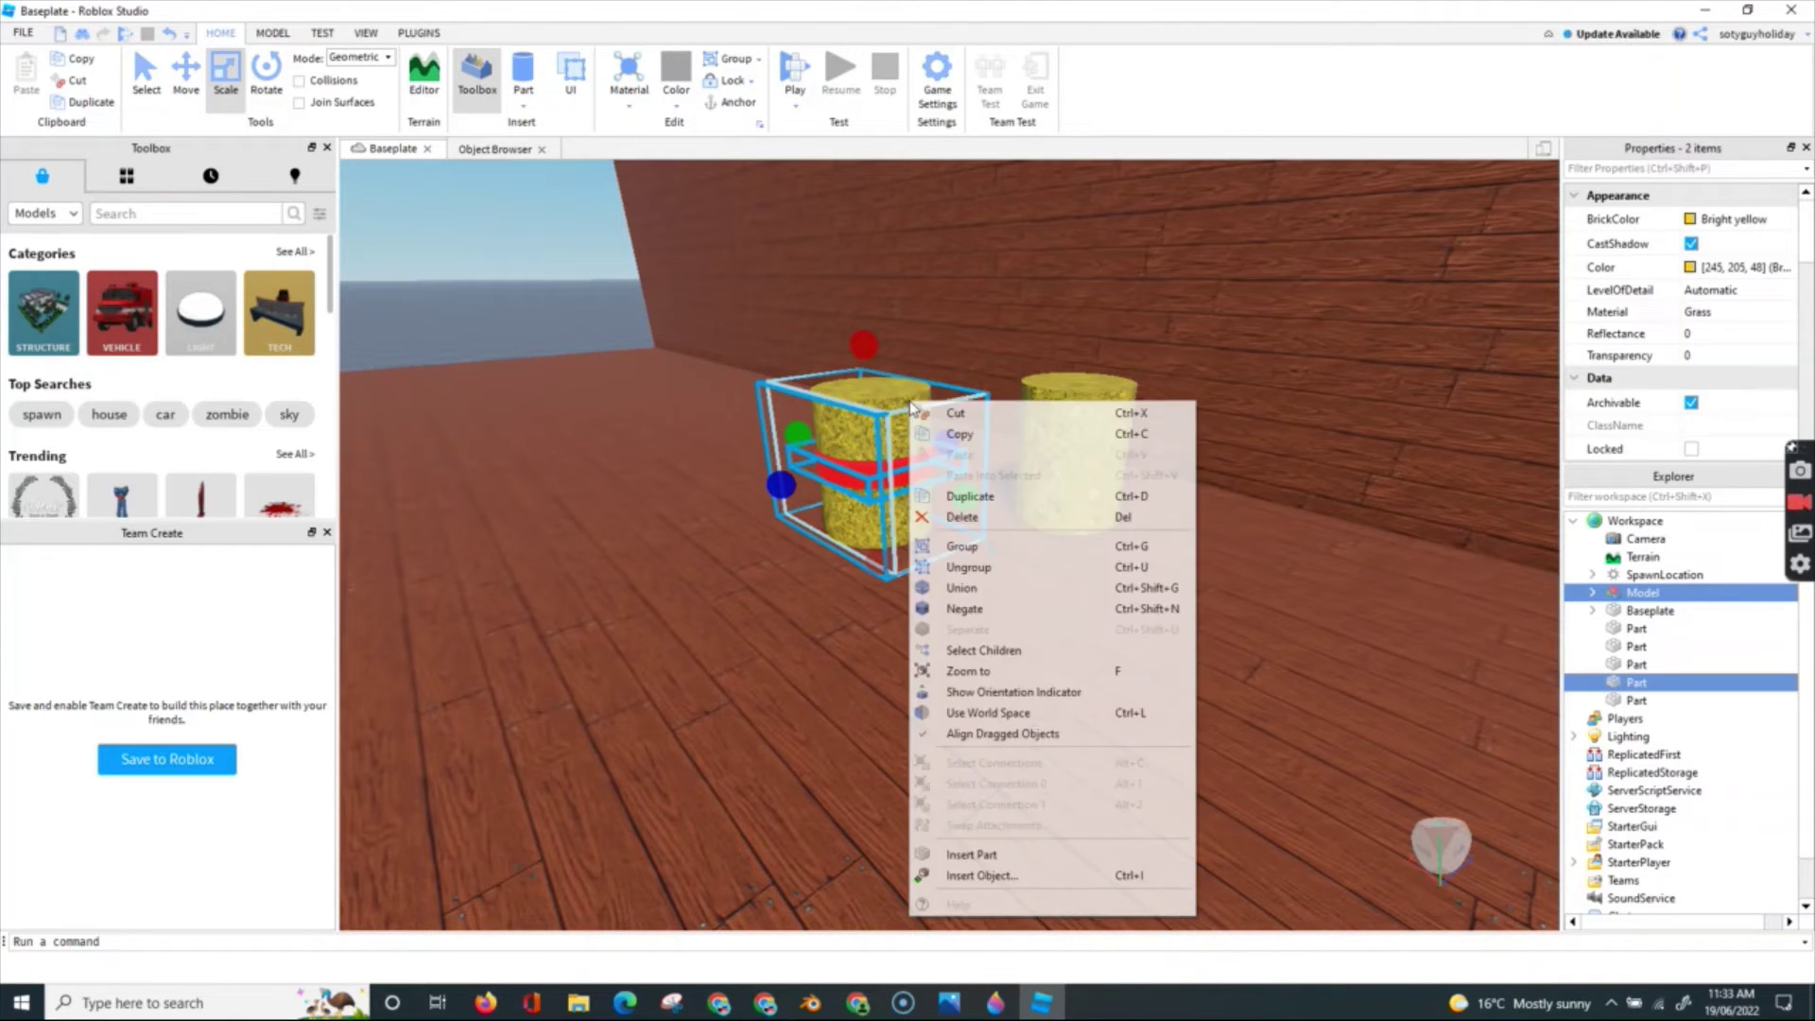
left_click(969, 546)
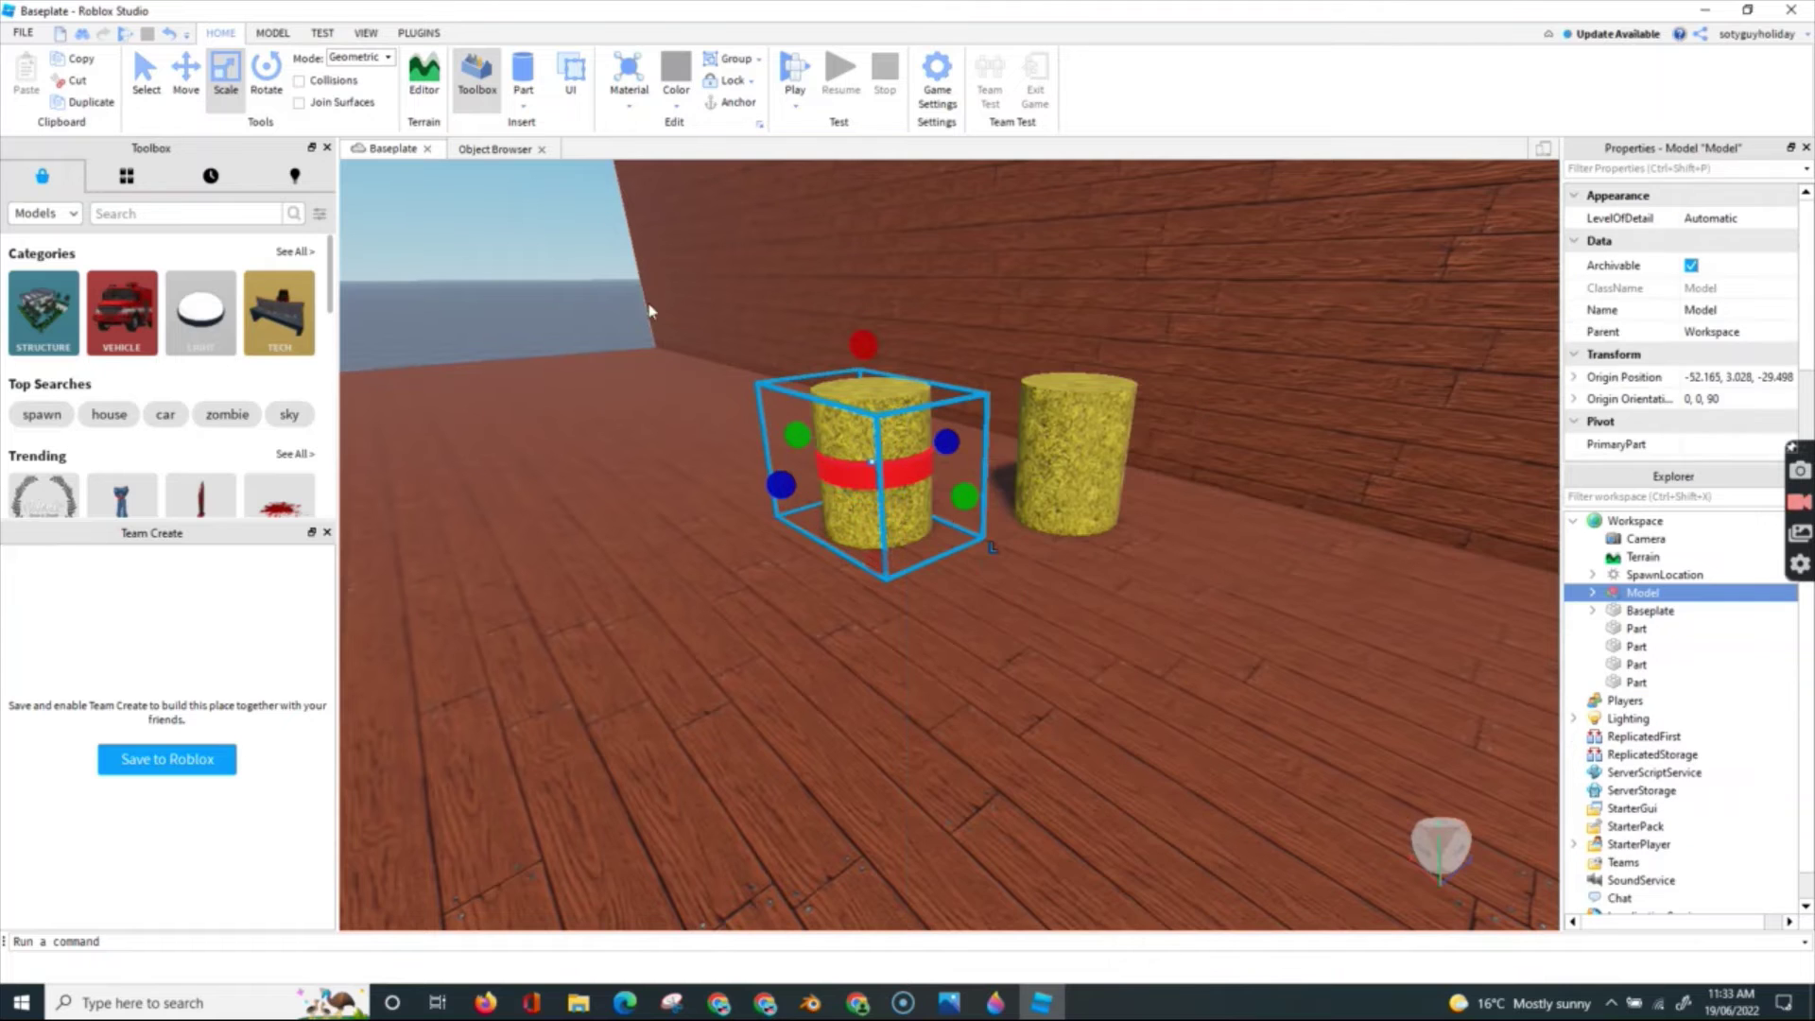
- Delete the plain yellow cylinder near the wall and select the banded barrel model
left_click(1045, 399)
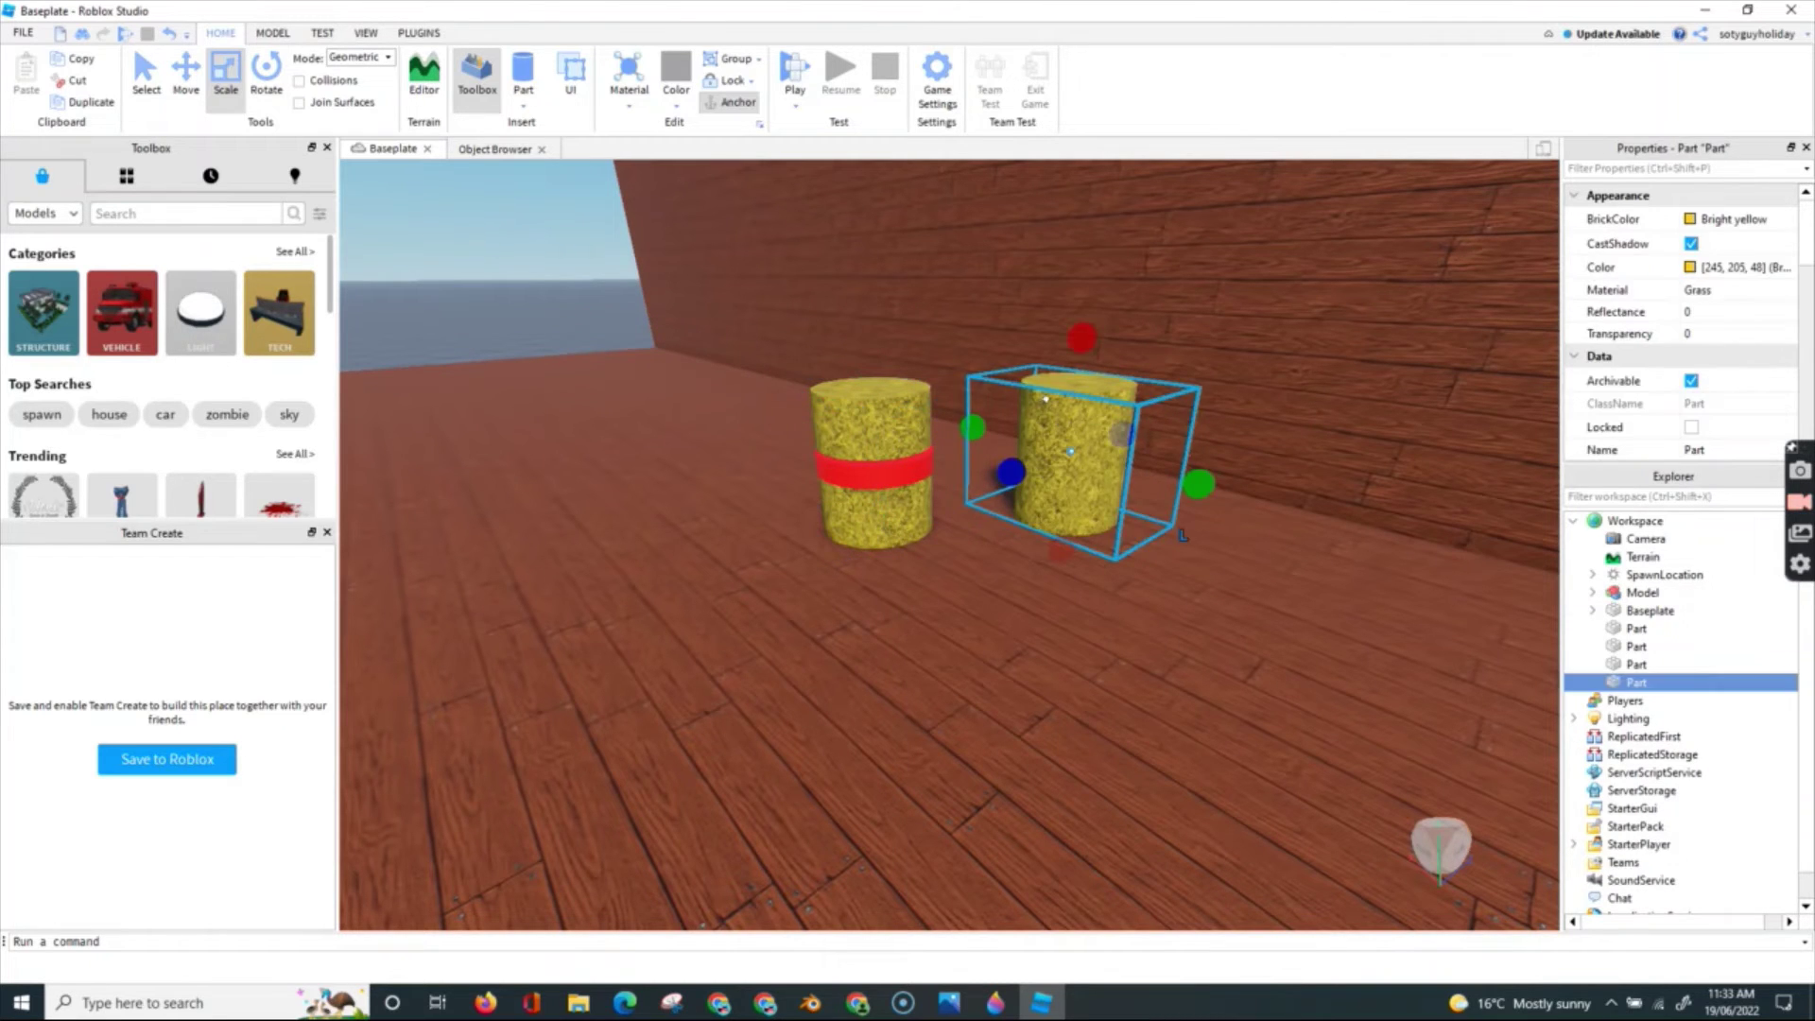
key("Delete")
left_click(874, 430)
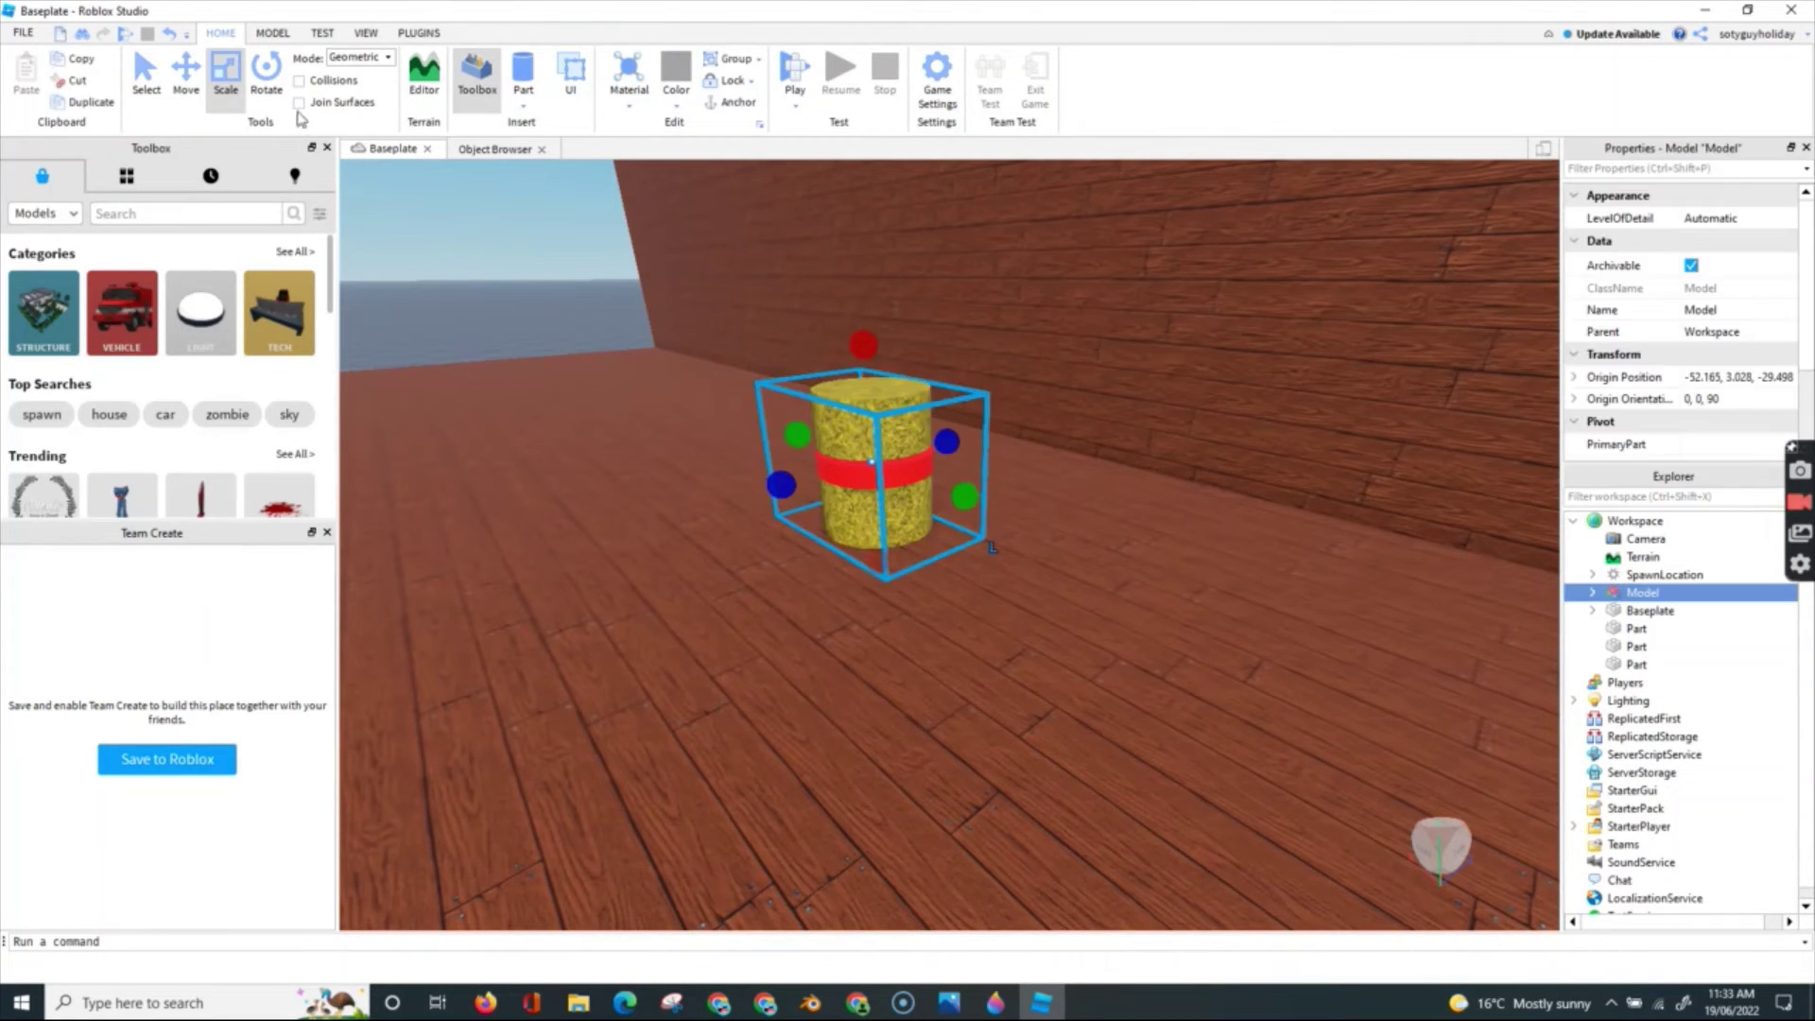
- Duplicate the banded barrel twice, moving one copy toward the wall and the other sideways along the wall to form a cluster
left_click(185, 71)
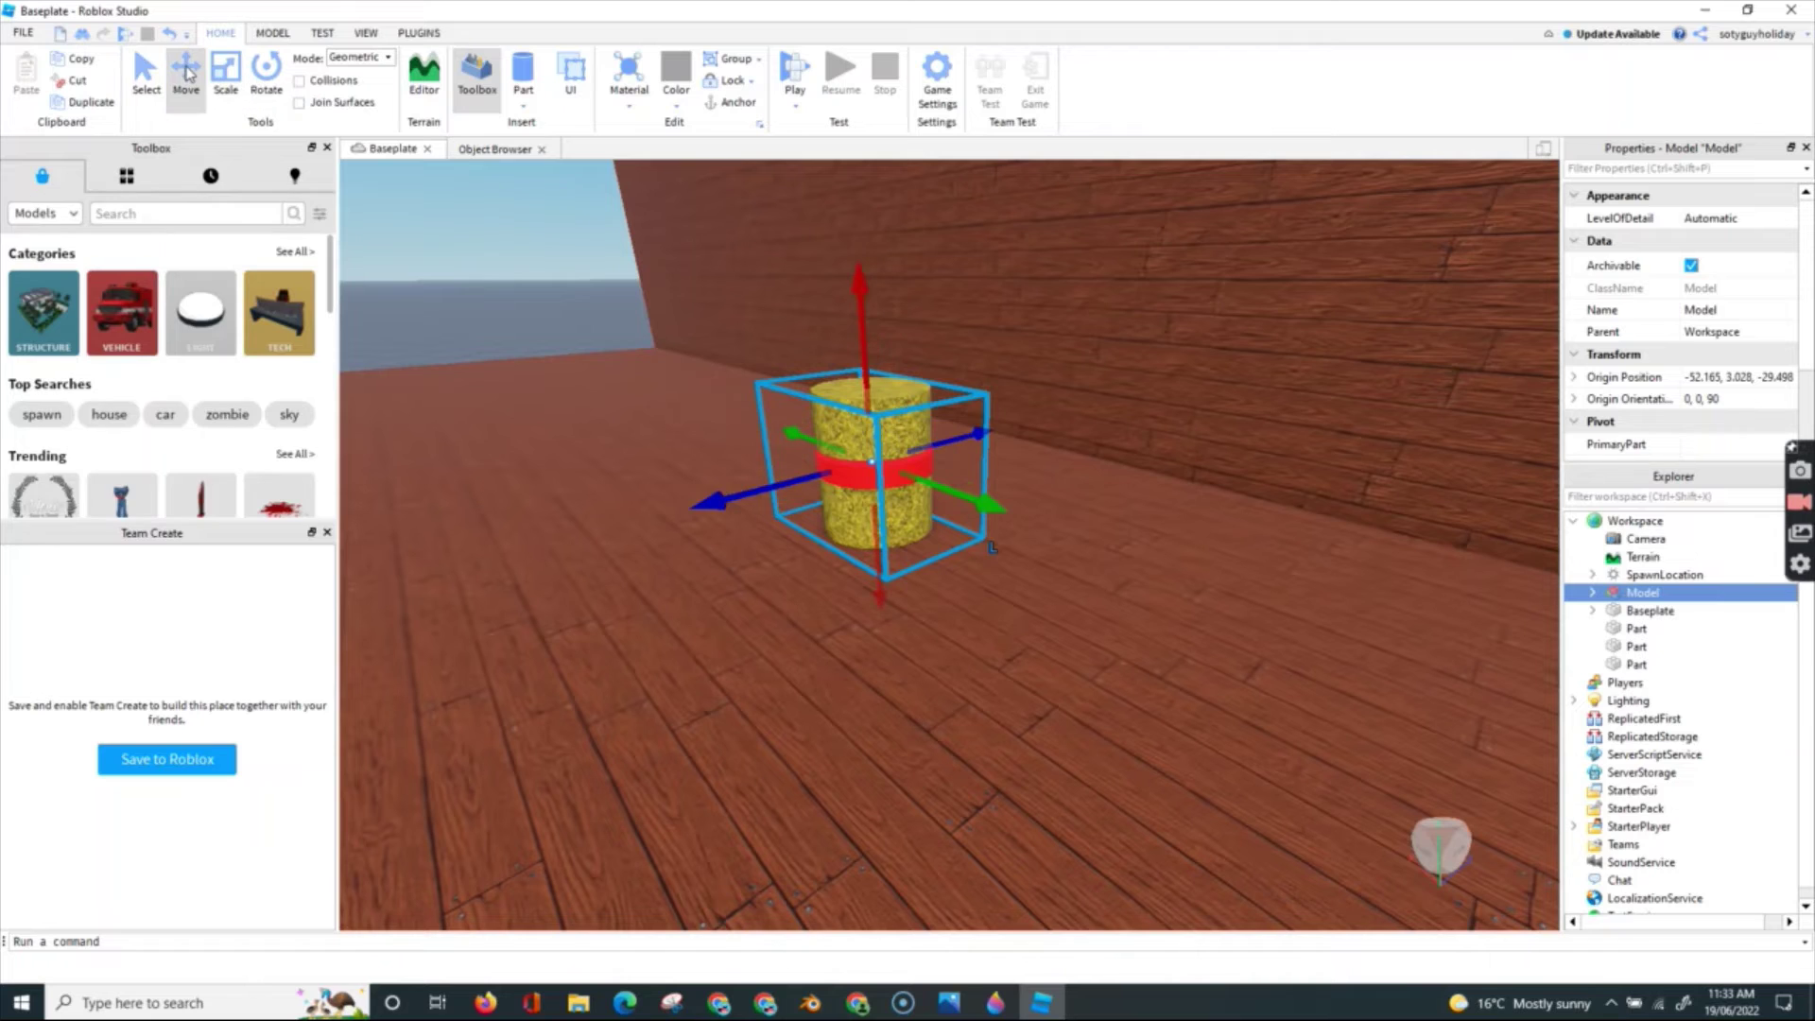
left_click(85, 104)
left_click_drag(817, 488, 935, 461)
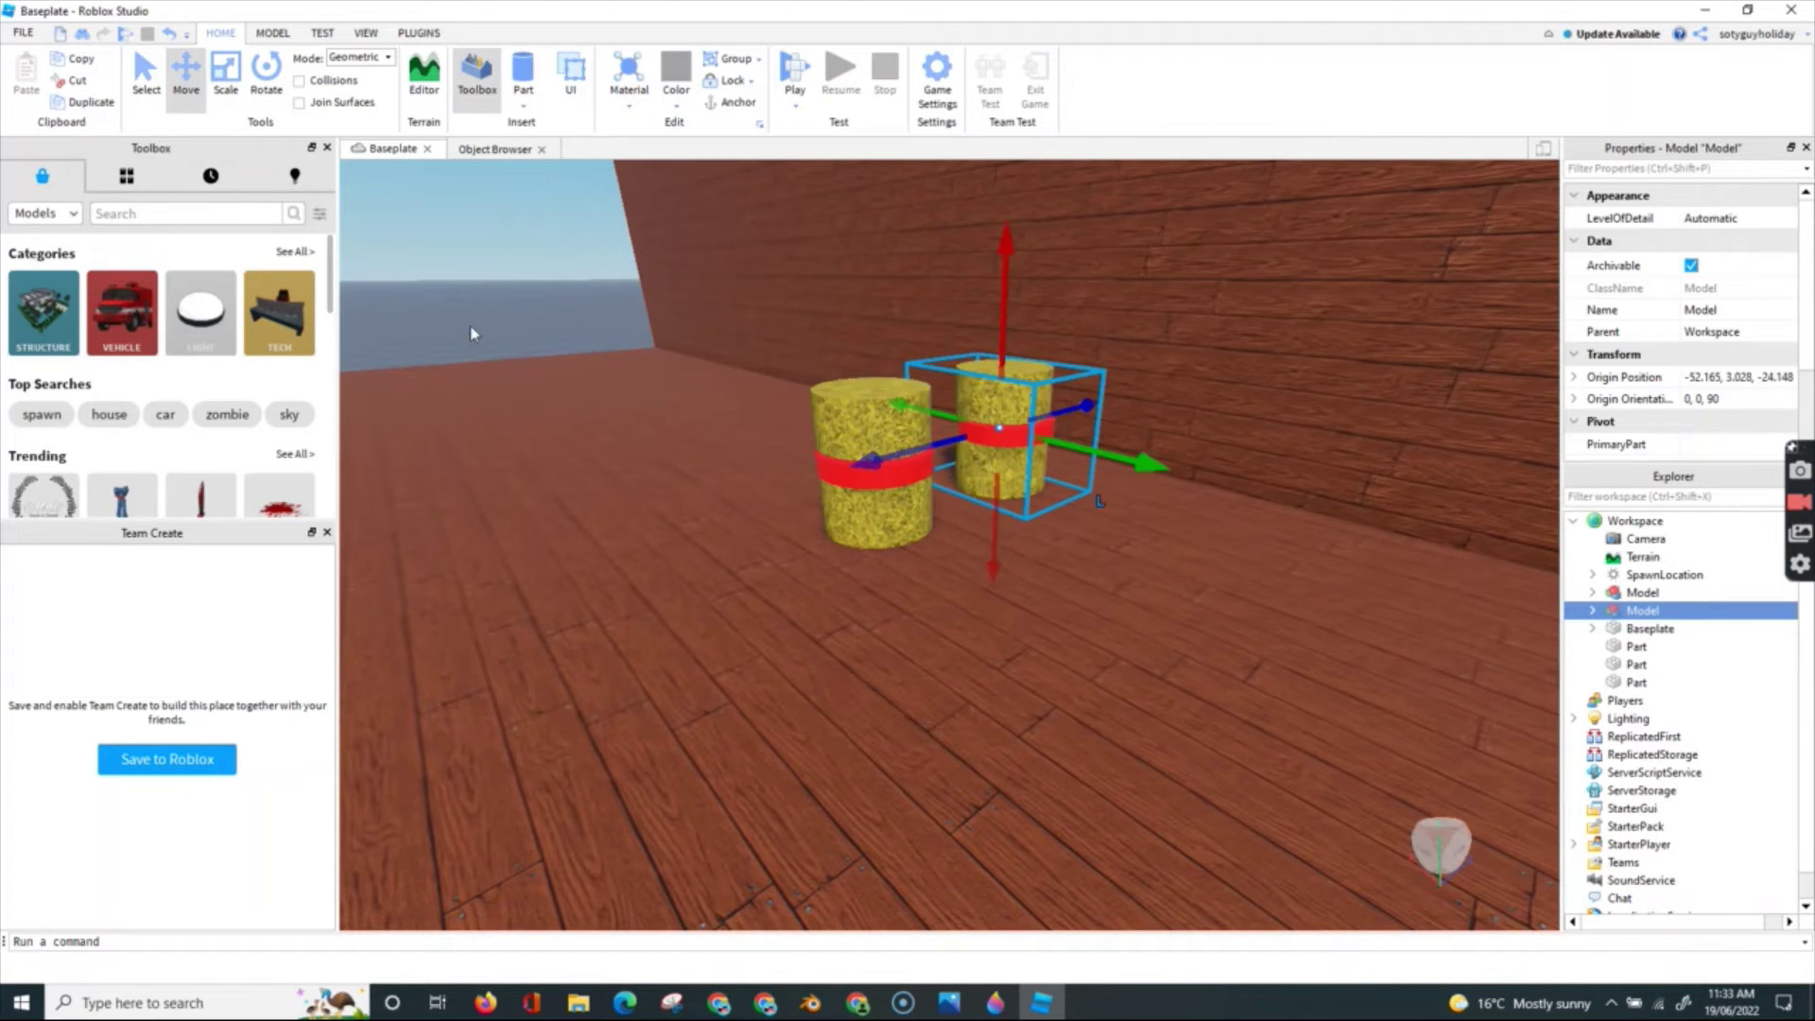
left_click(85, 104)
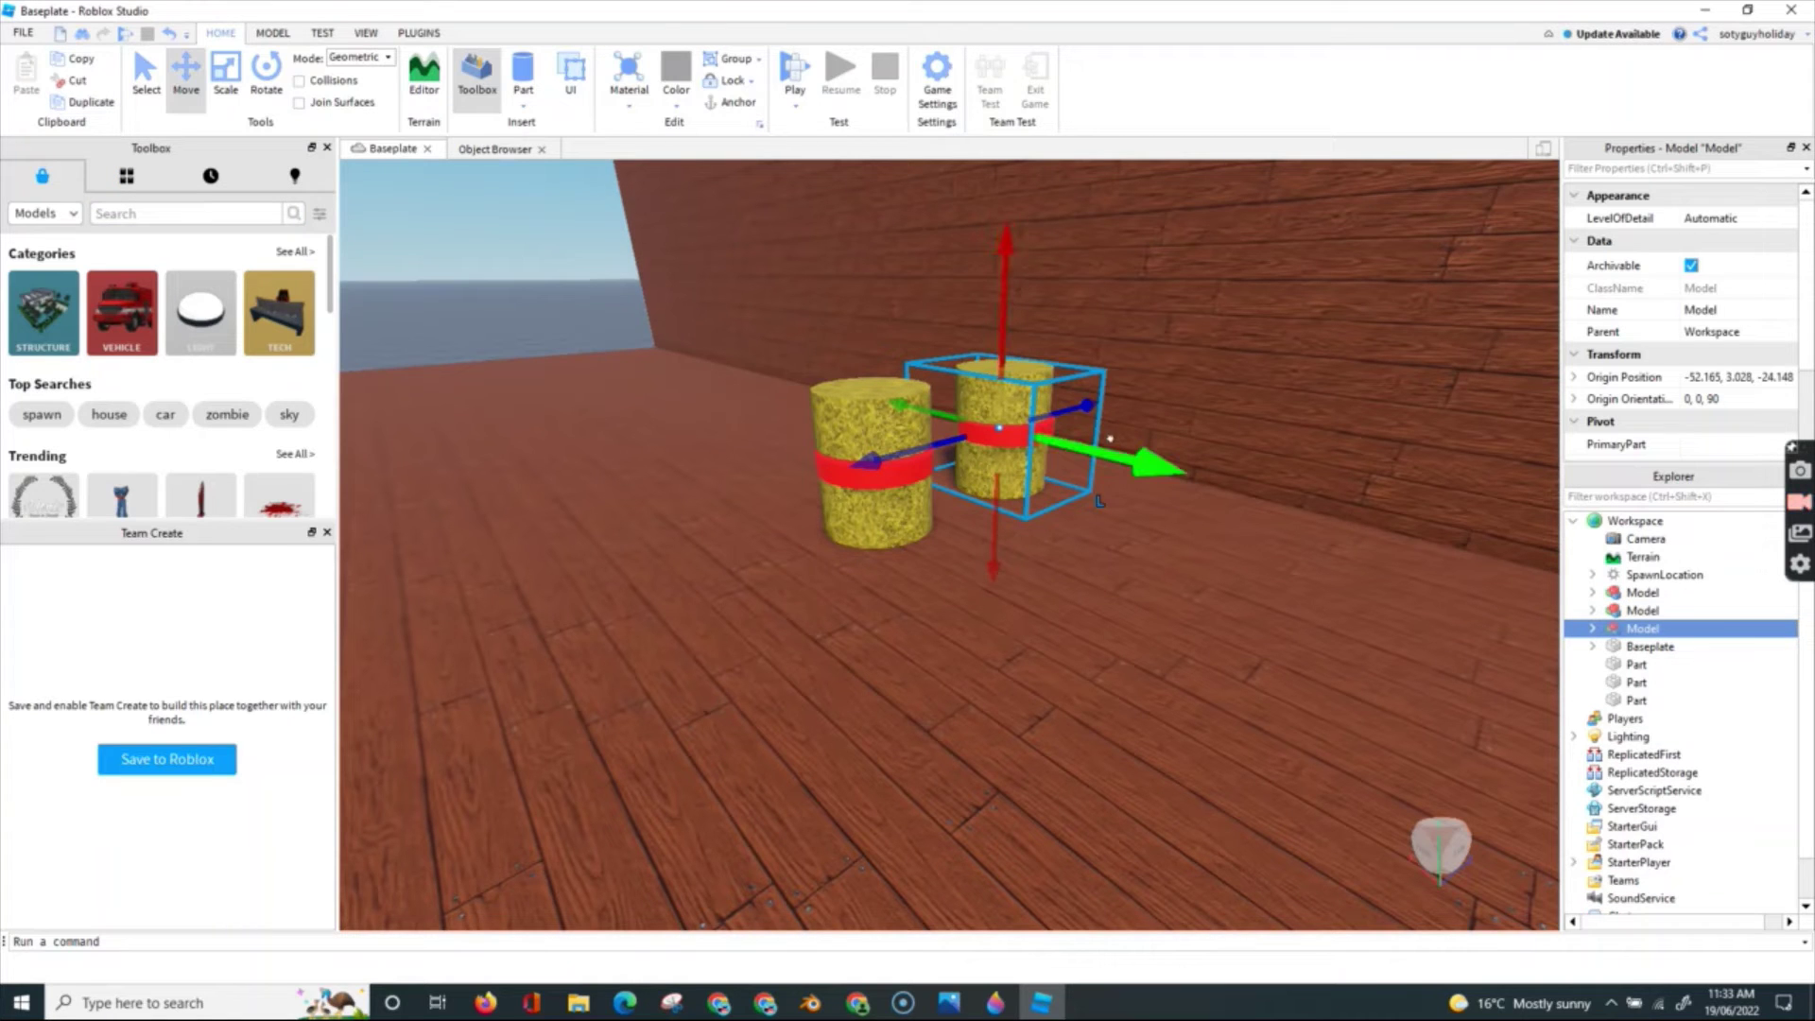
left_click_drag(1110, 439, 1399, 553)
scroll(720, 541, "down", 5)
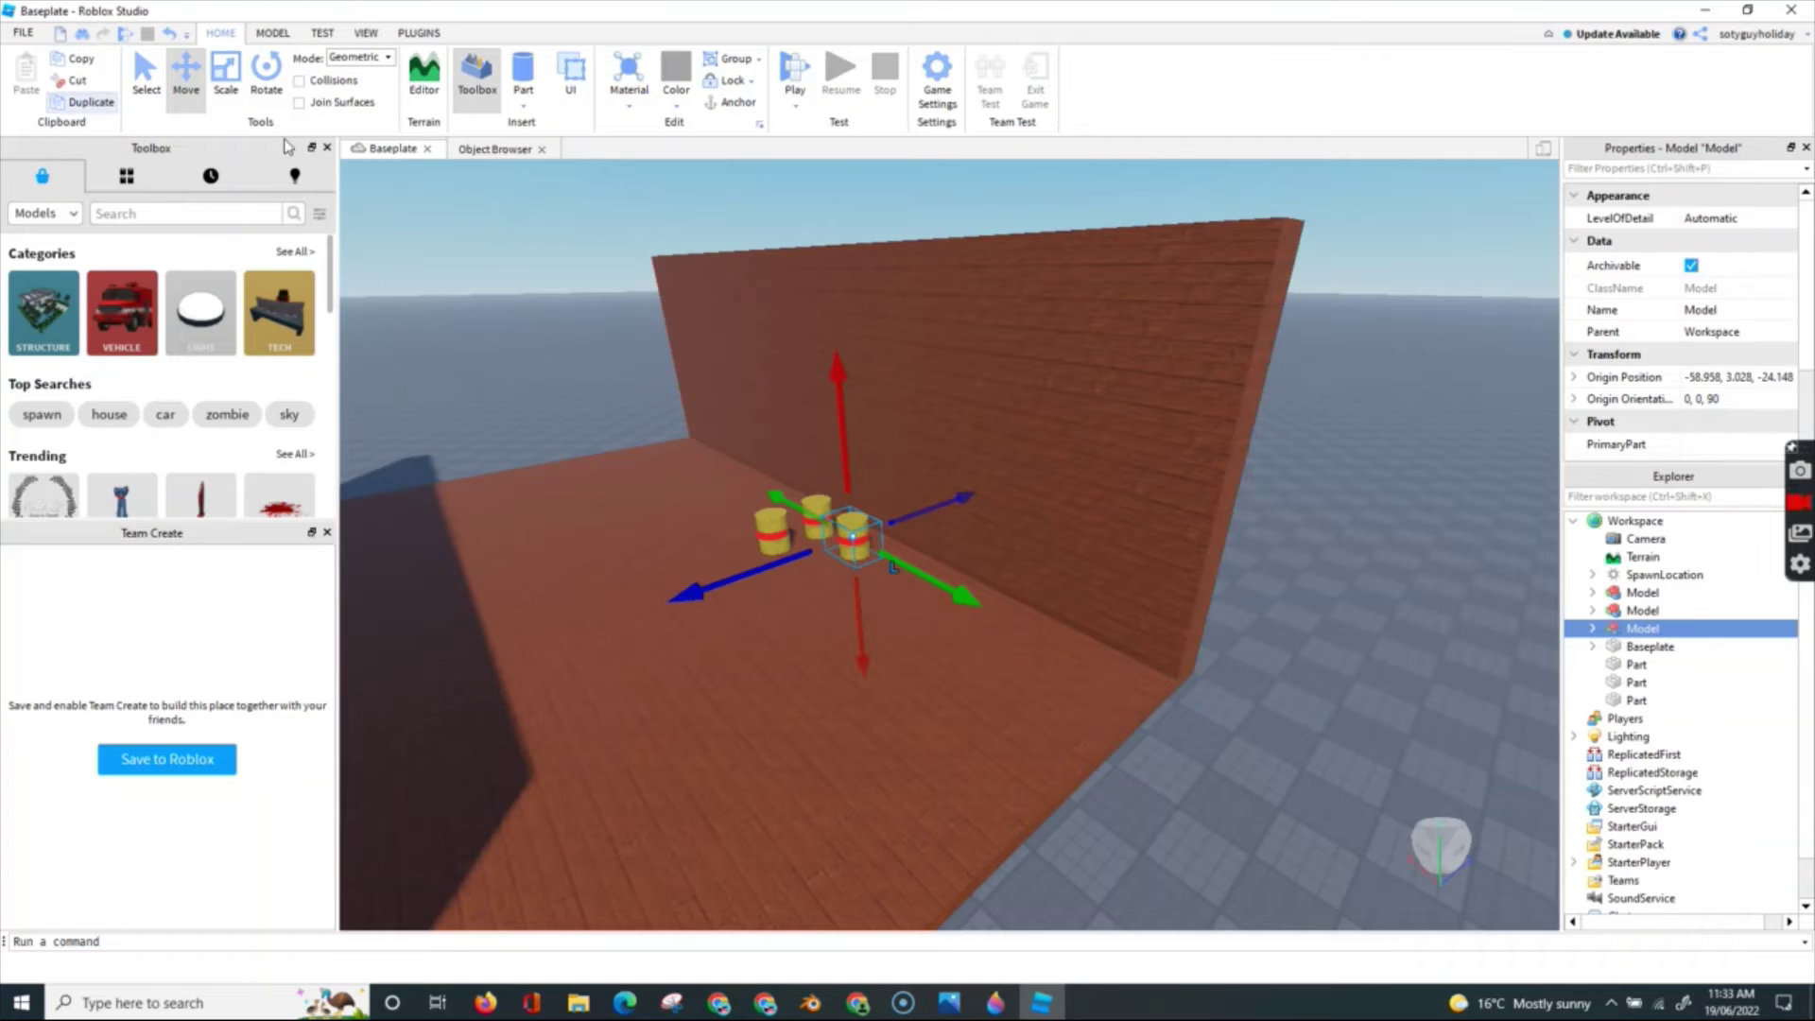
- Duplicate the last barrel and move the copy away from the wall to complete a group of four, leaving nothing selected
key("ctrl+d")
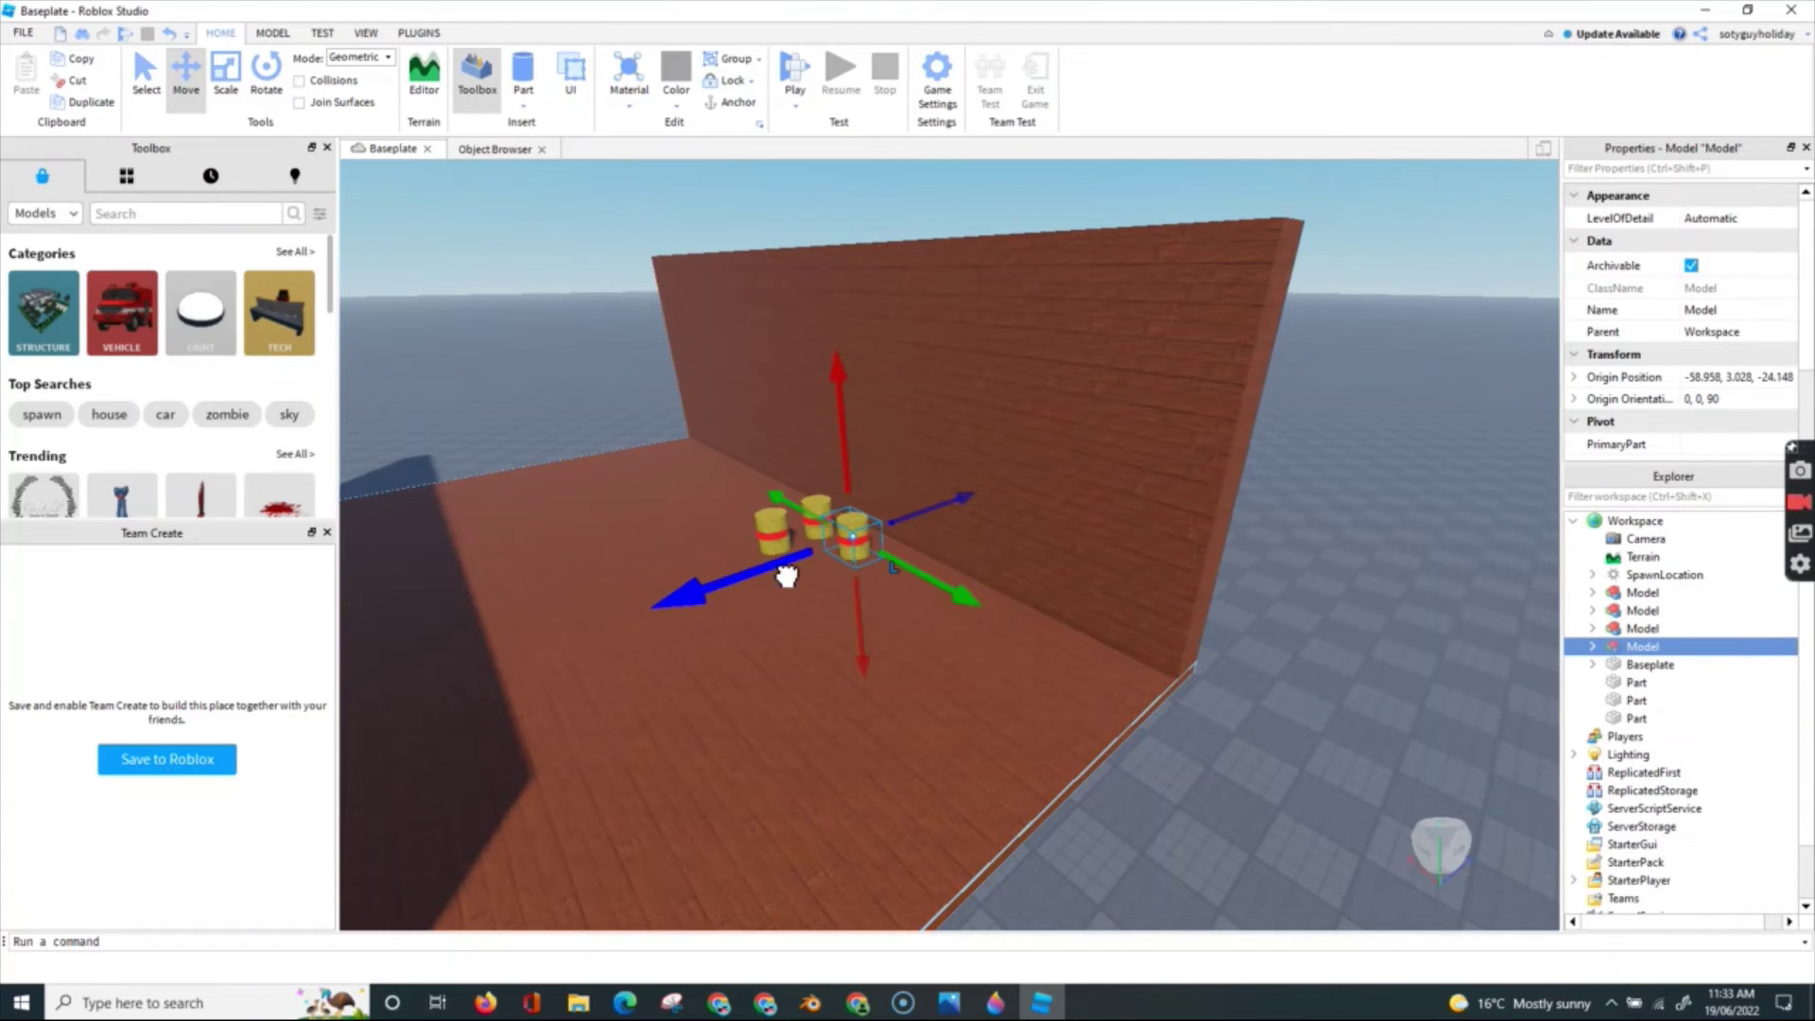
left_click_drag(786, 576, 739, 588)
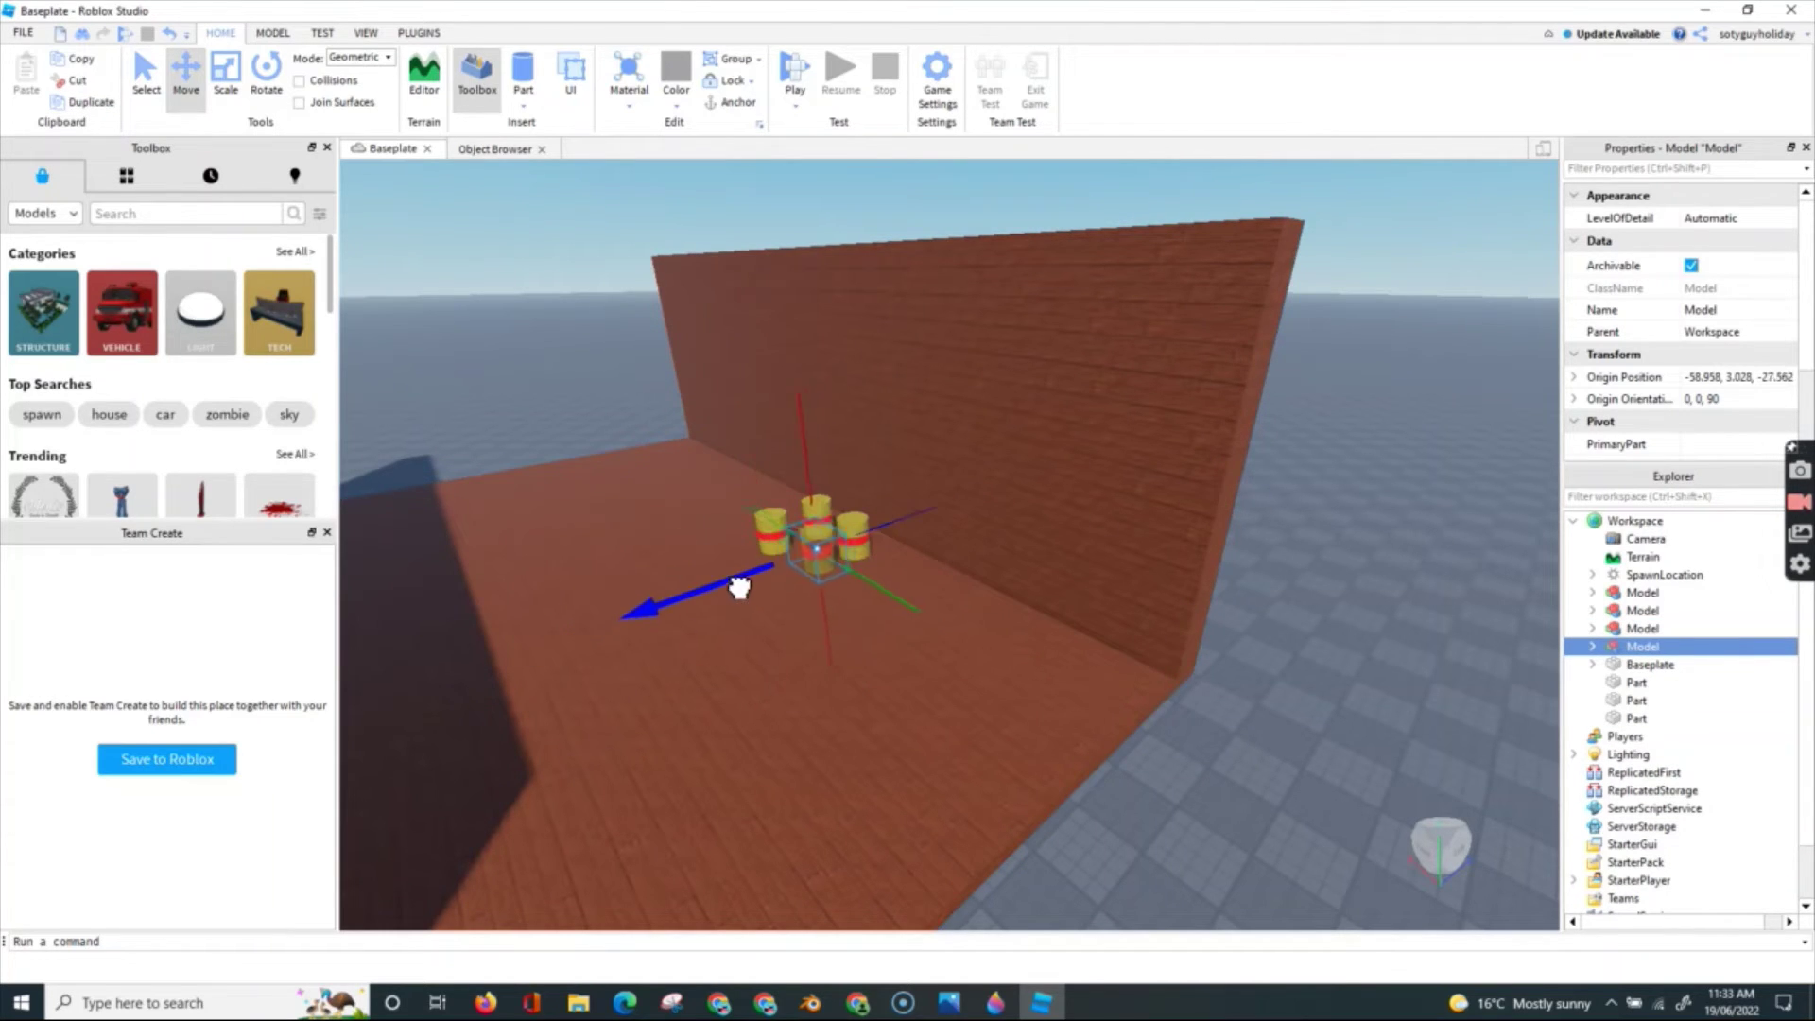
left_click(506, 340)
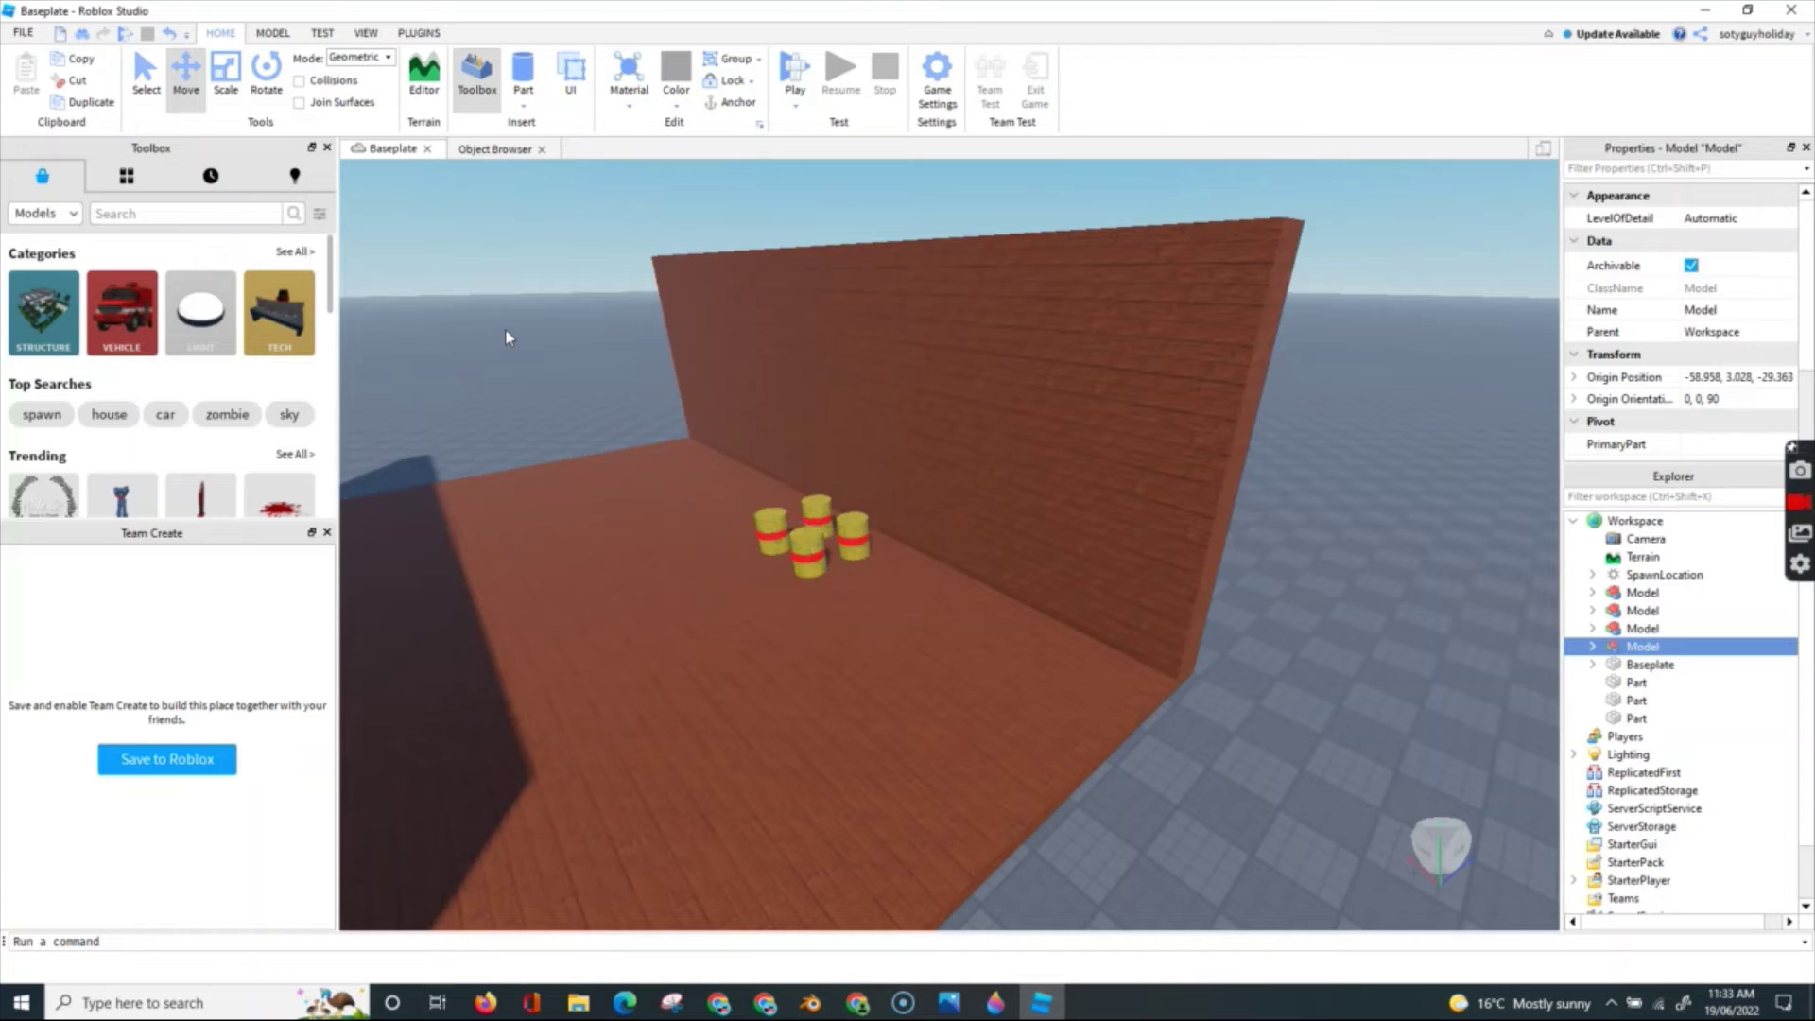
- Search the Toolbox models for "lamp"
left_click(204, 211)
type("lam")
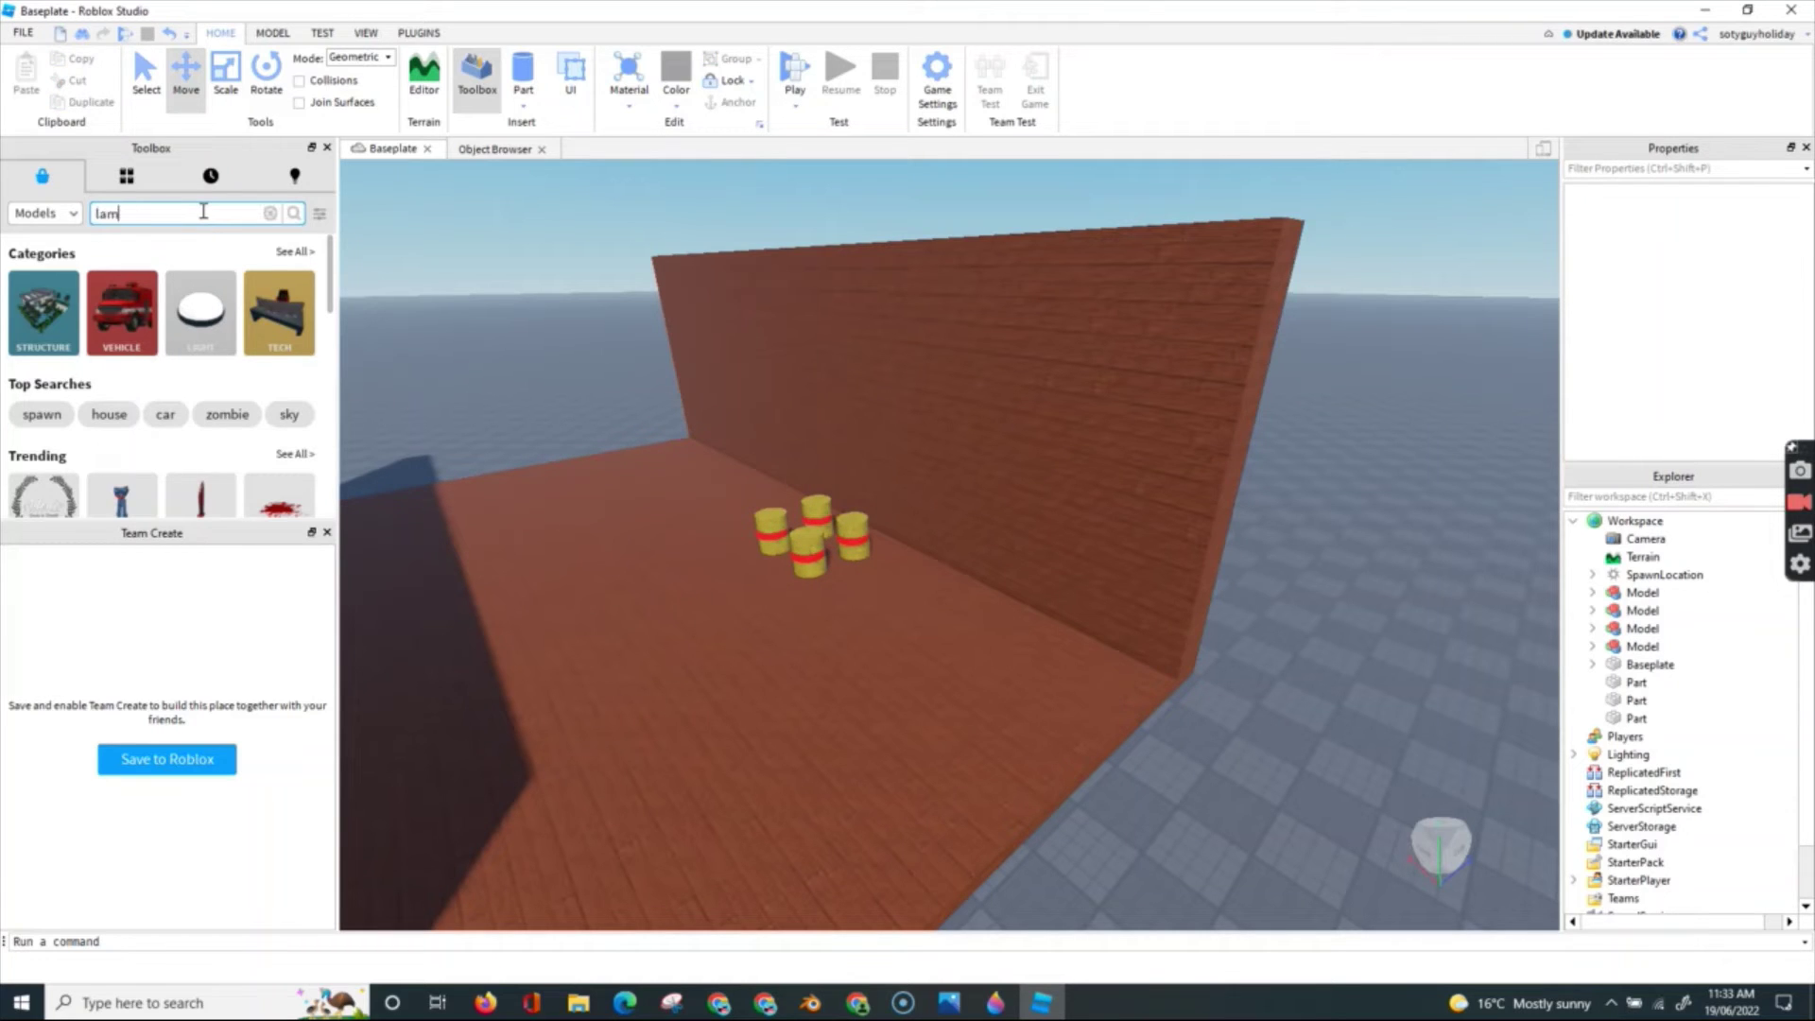
type("p")
key("Return")
- Insert the Lamp Bed Side Table model from the search results into the scene and focus the view on it
scroll(577, 337, "up", 5)
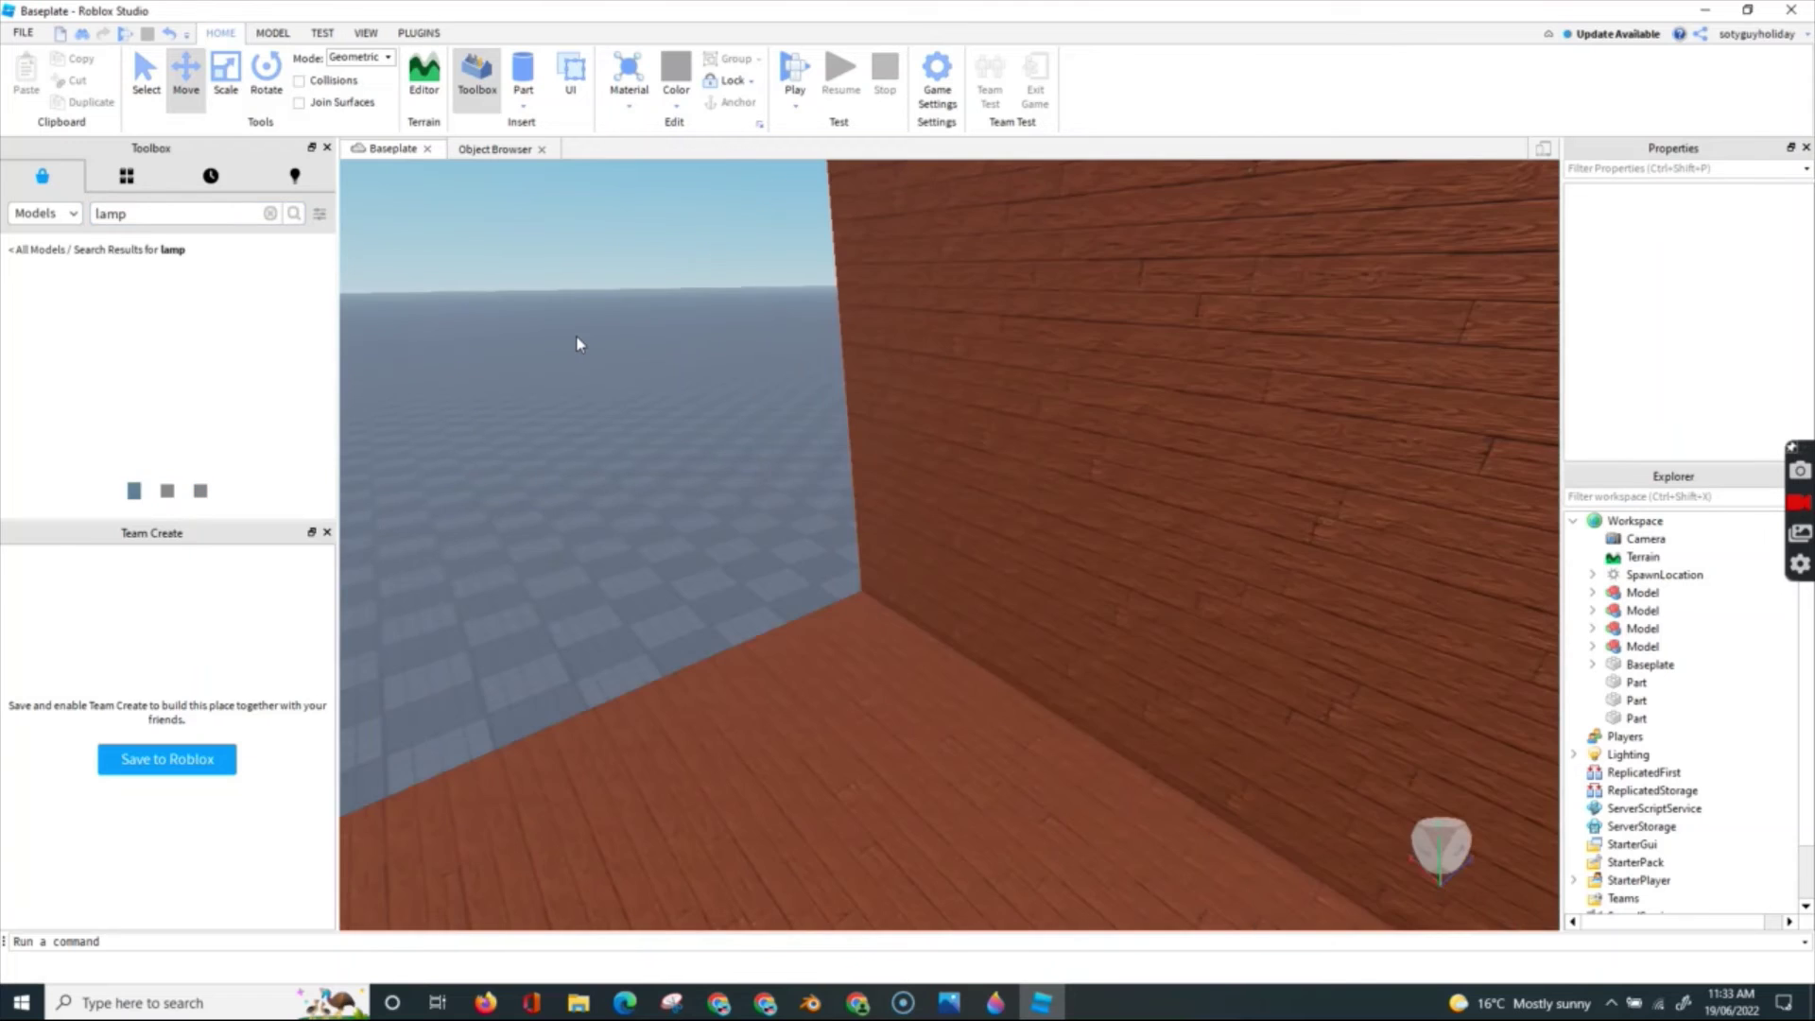
scroll(577, 336, "down", 7)
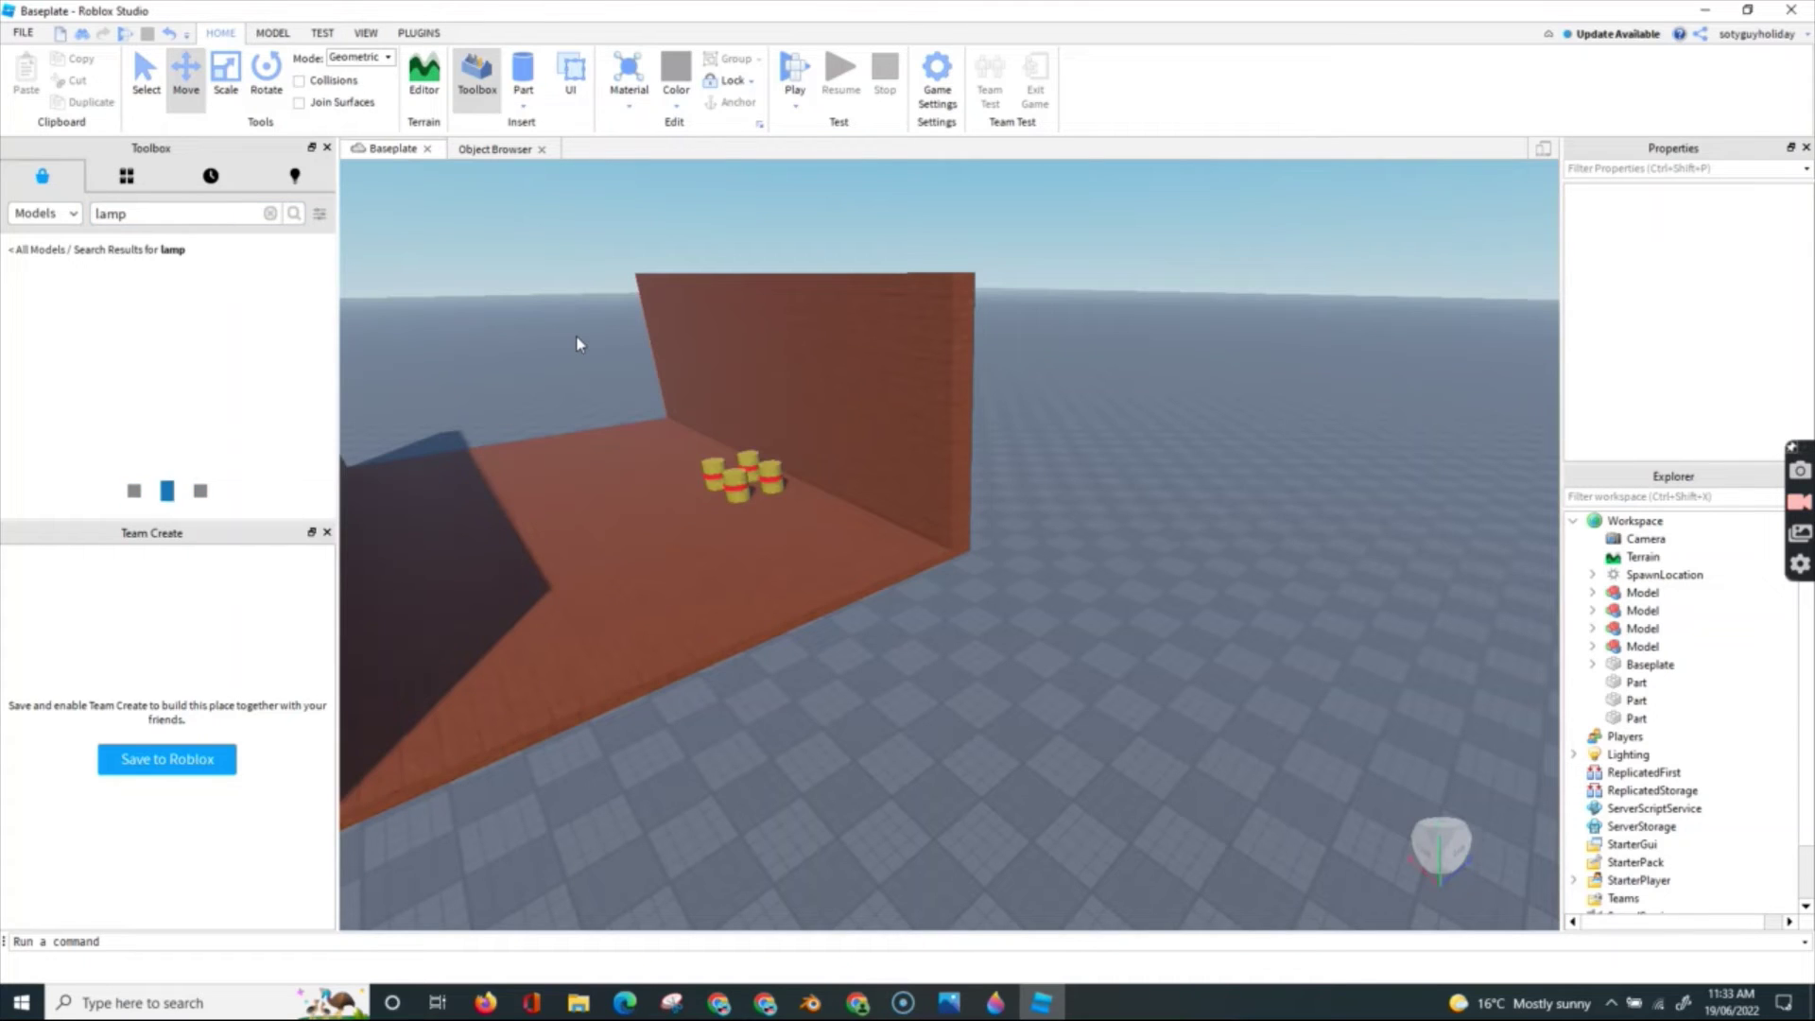
scroll(577, 336, "up", 6)
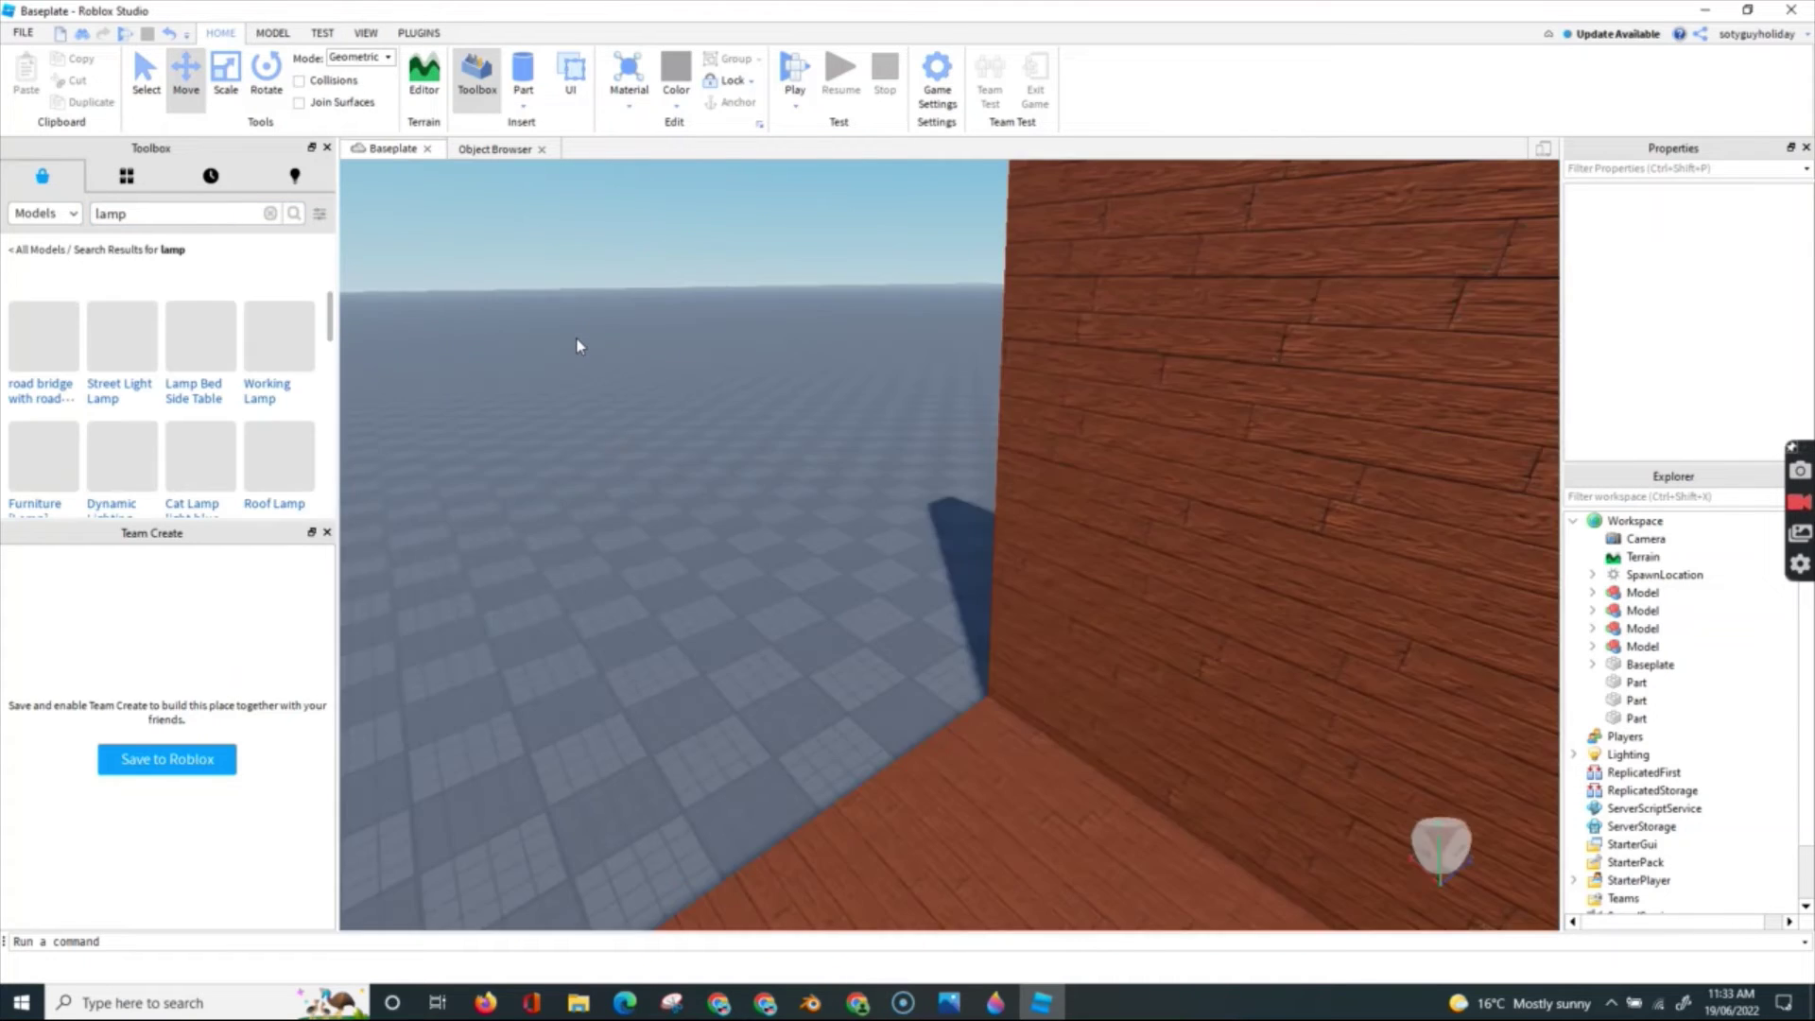
scroll(577, 336, "down", 4)
right_click_drag(591, 463, 591, 463)
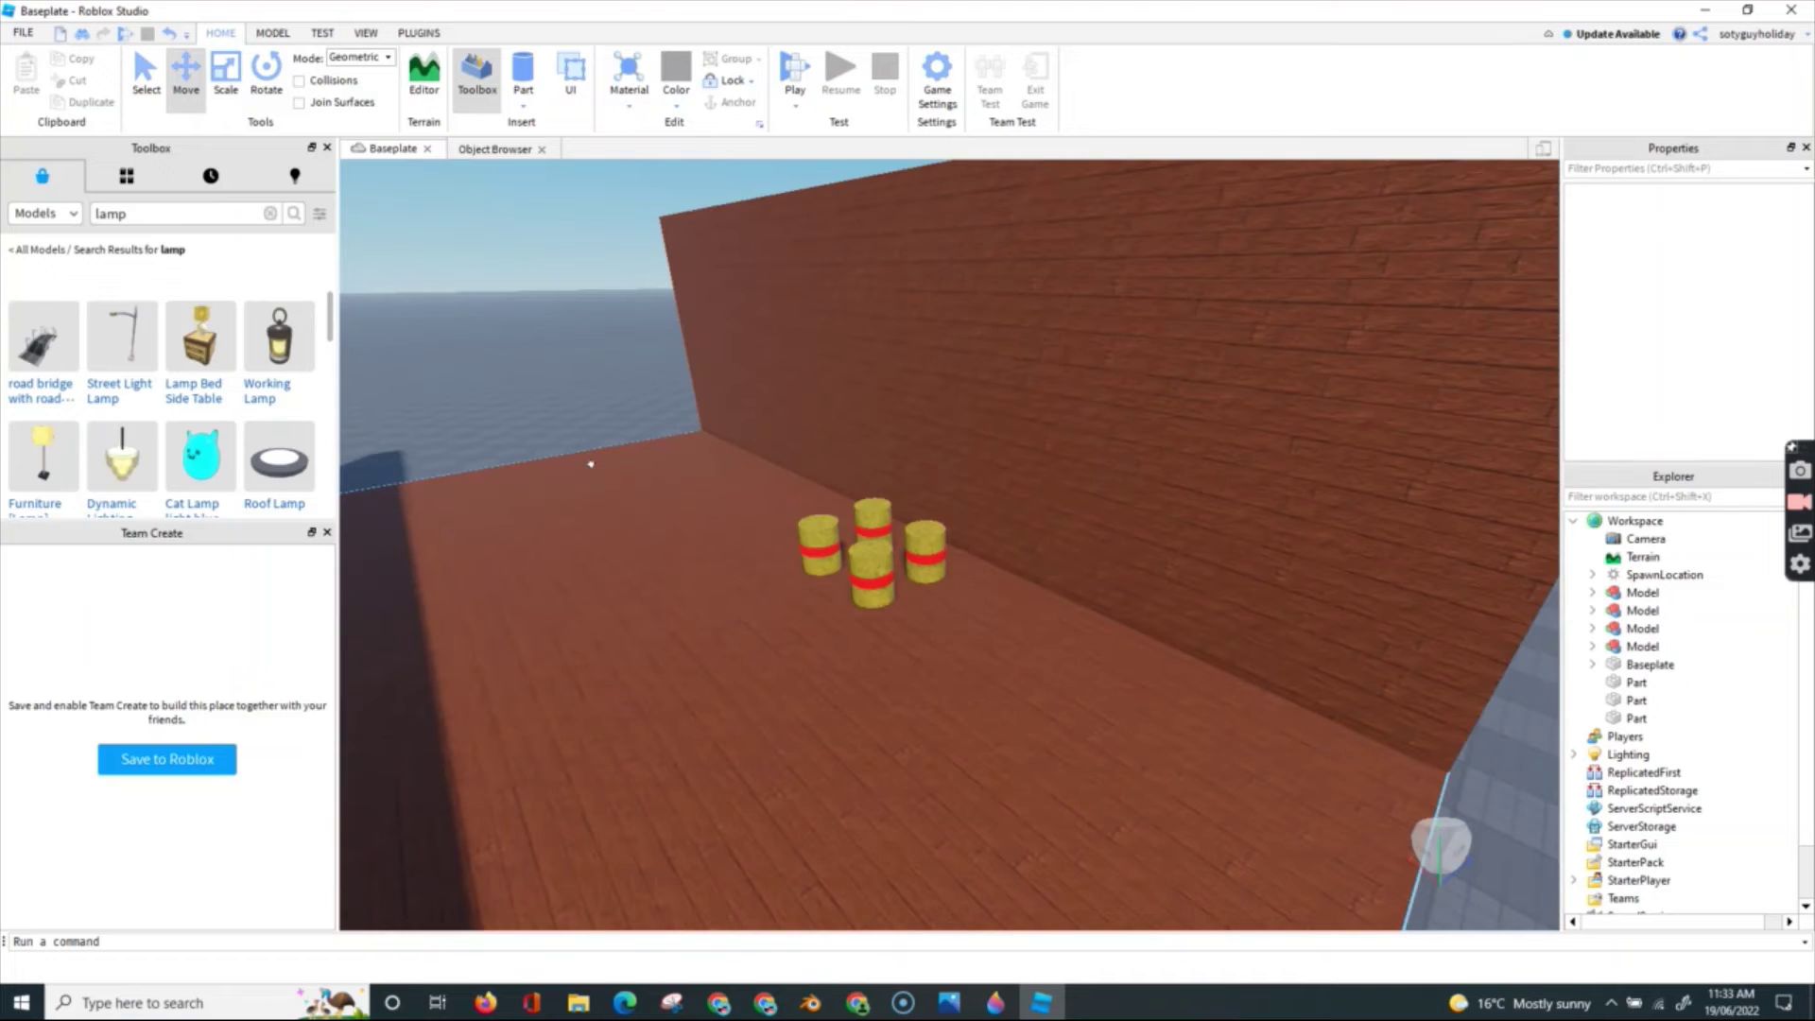
scroll(637, 388, "up", 3)
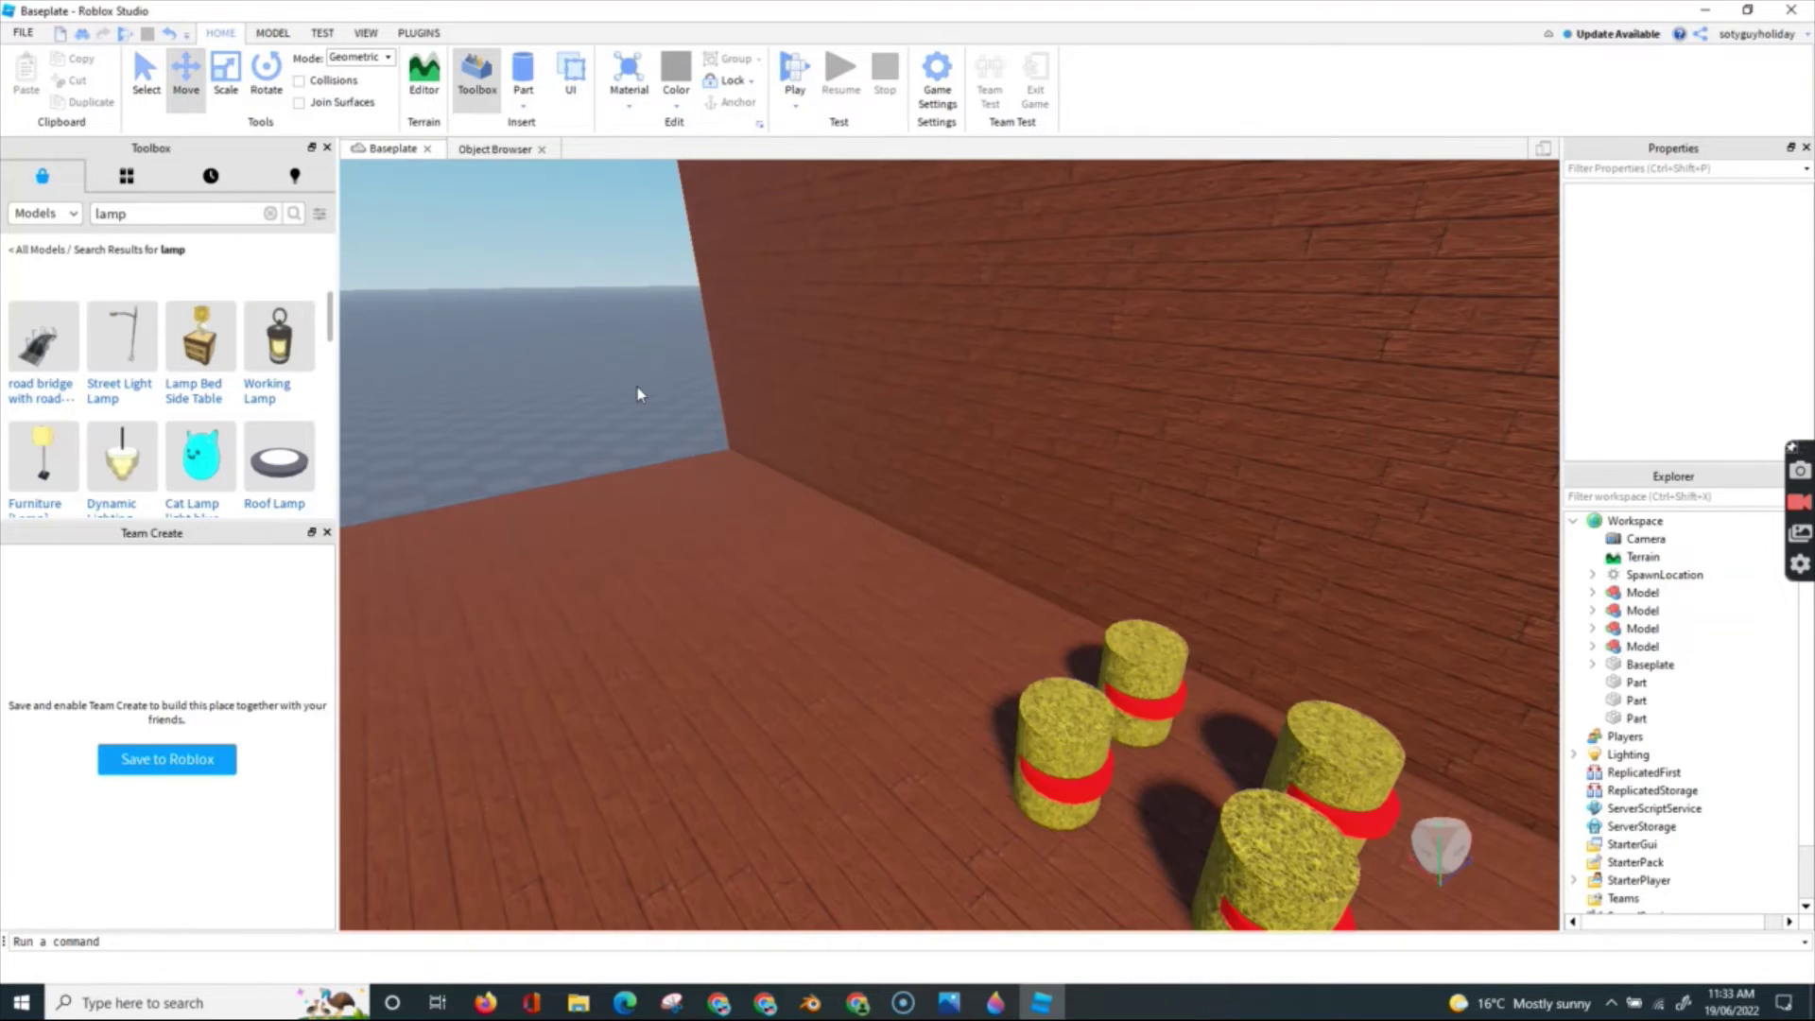
mouse_move(185, 349)
key("f")
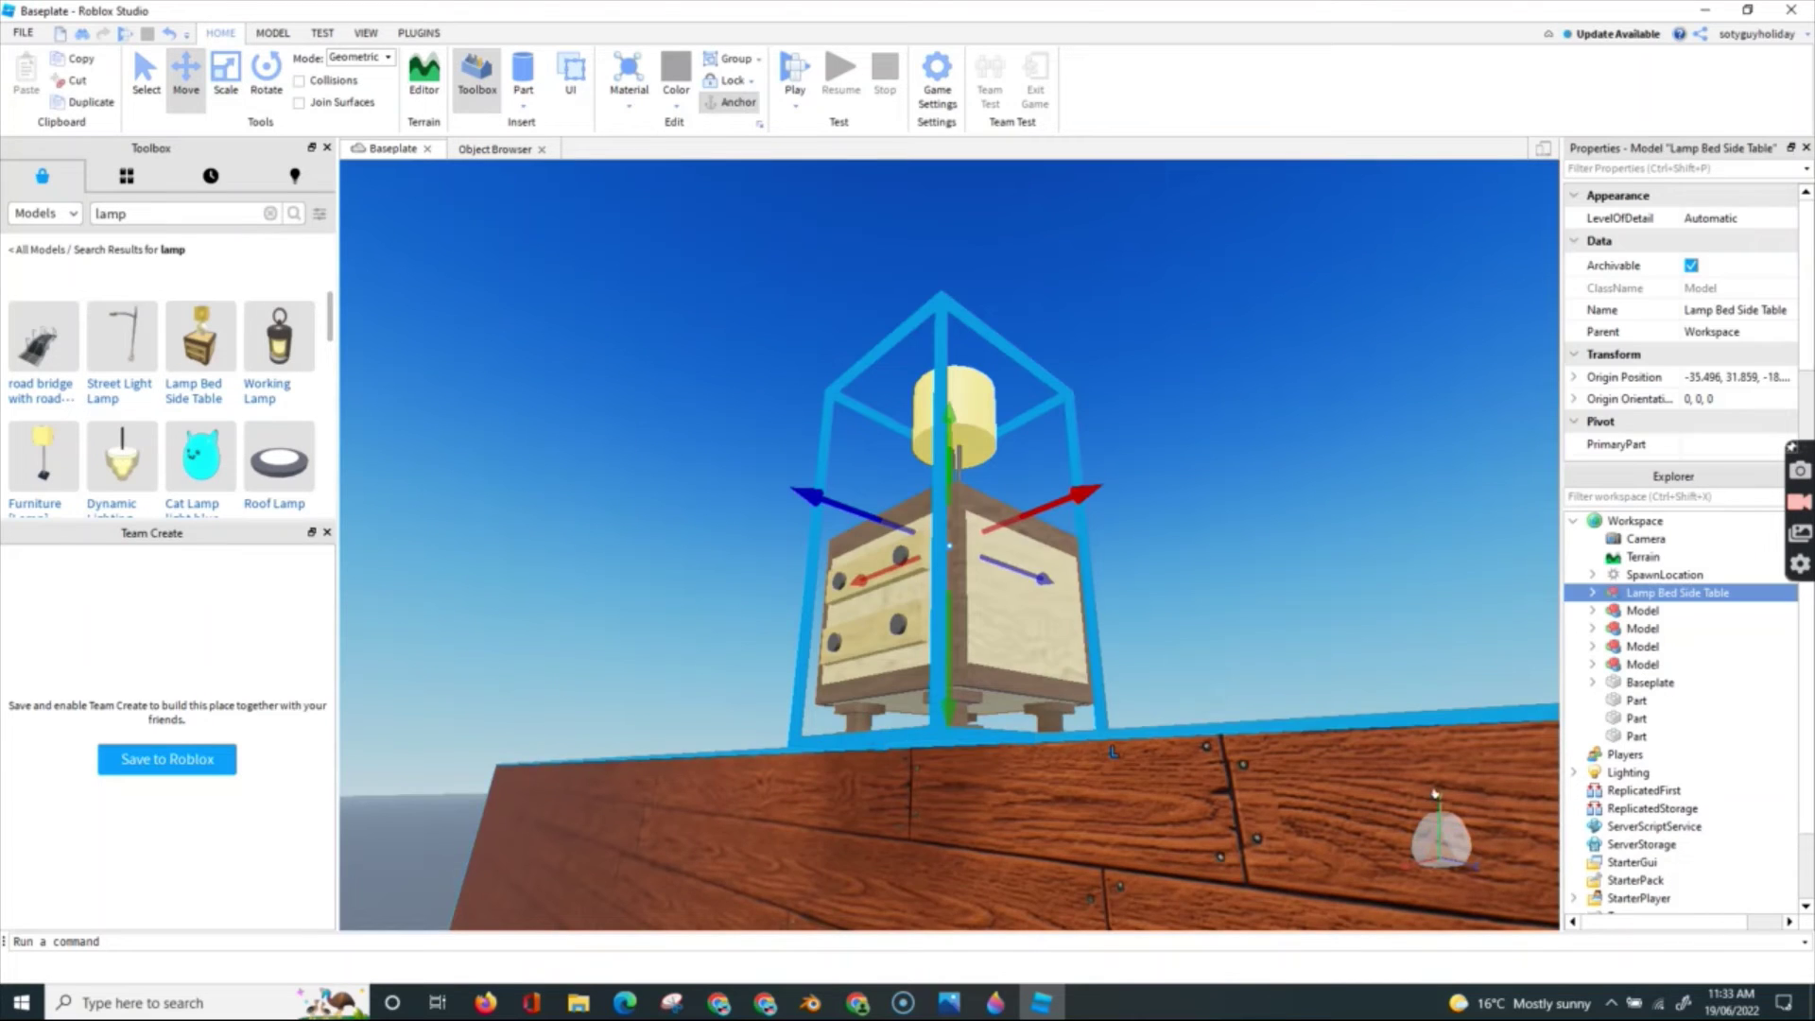
- Lower the Lamp Bed Side Table from the top of the wall down to the floor beside the barrels
right_click_drag(1021, 319, 1022, 325)
scroll(1022, 325, "down", 5)
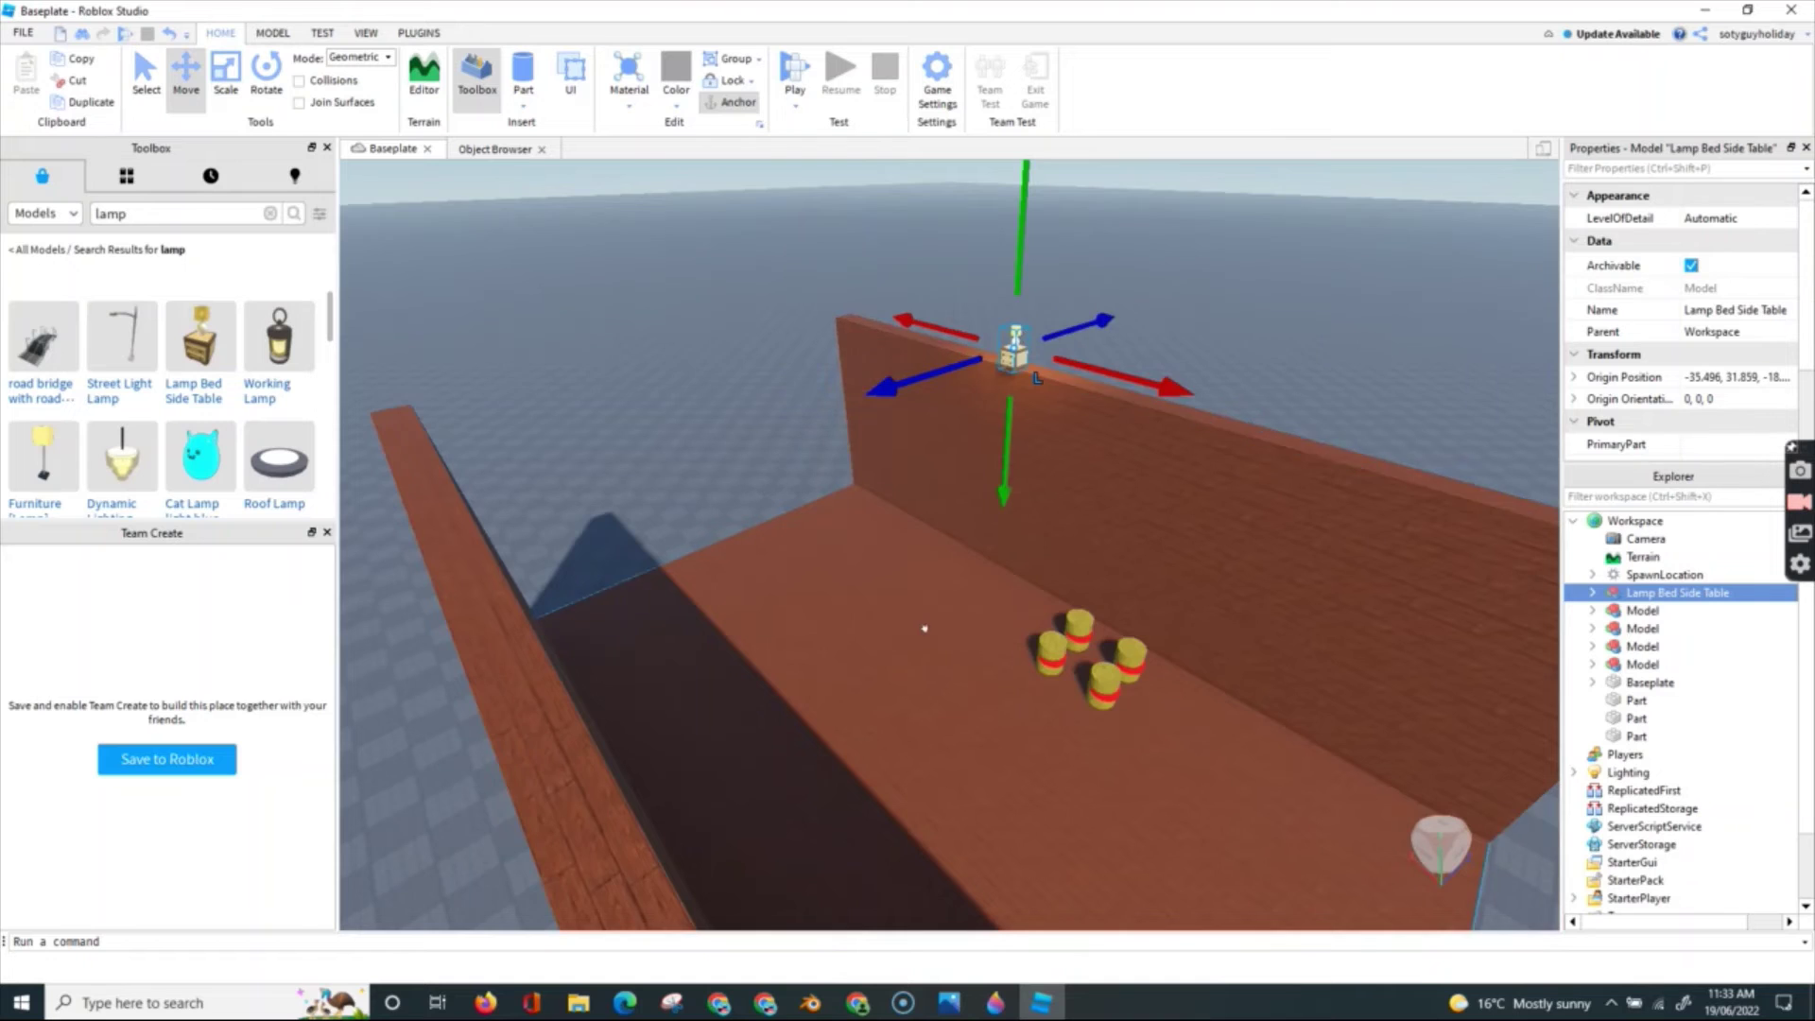
scroll(898, 644, "up", 5)
scroll(927, 501, "down", 5)
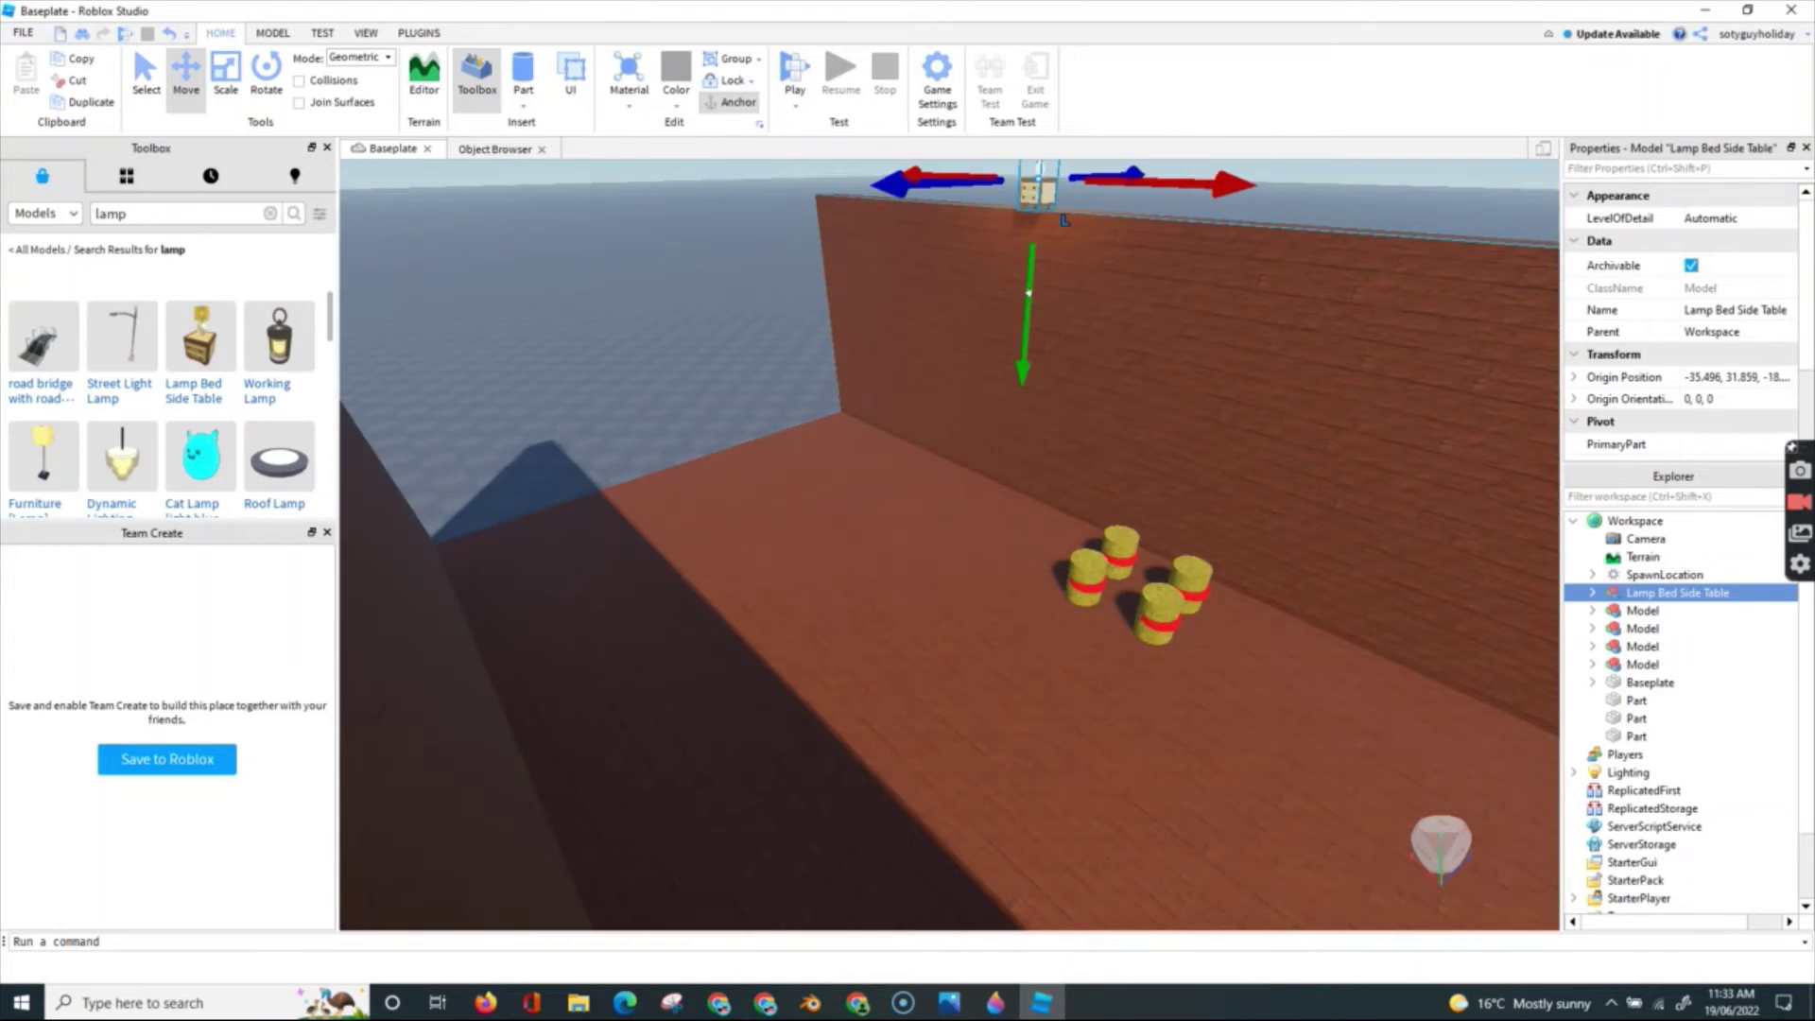
left_click_drag(1021, 340, 1003, 535)
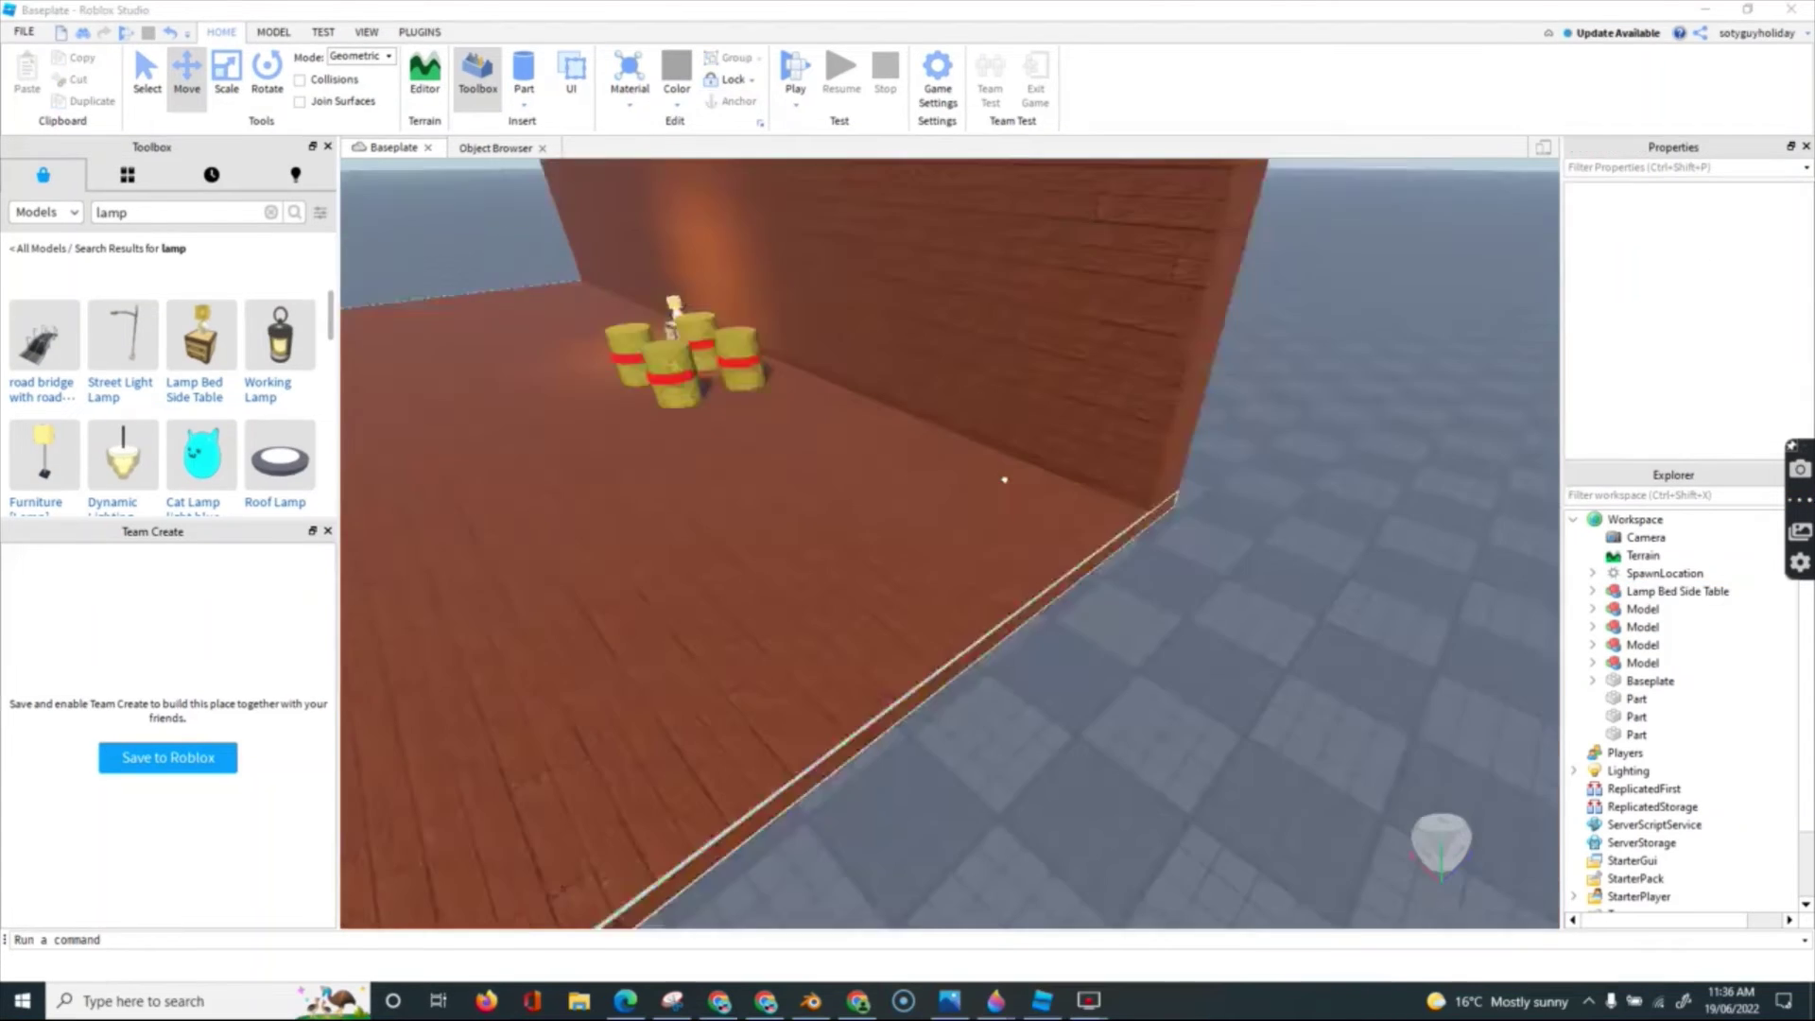
- Insert a block part at the open end of the room and scale it to sit along the floor's edge against the wall
key("w")
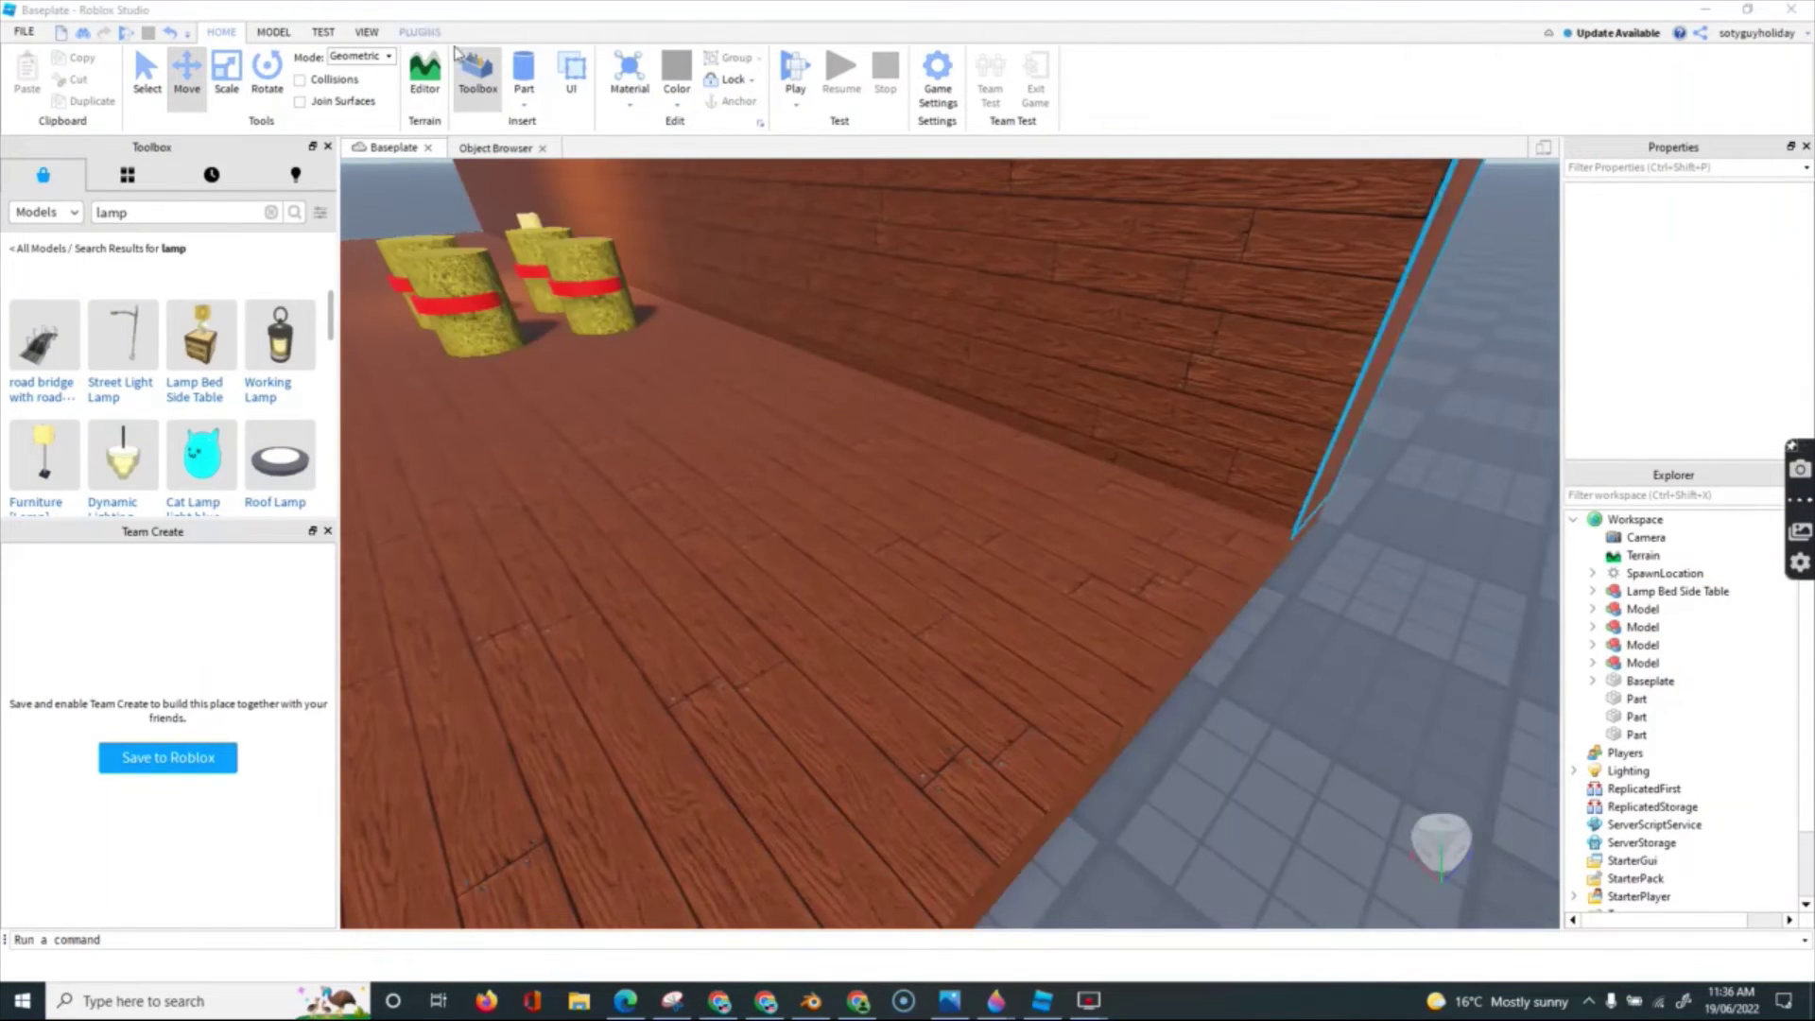
left_click(524, 100)
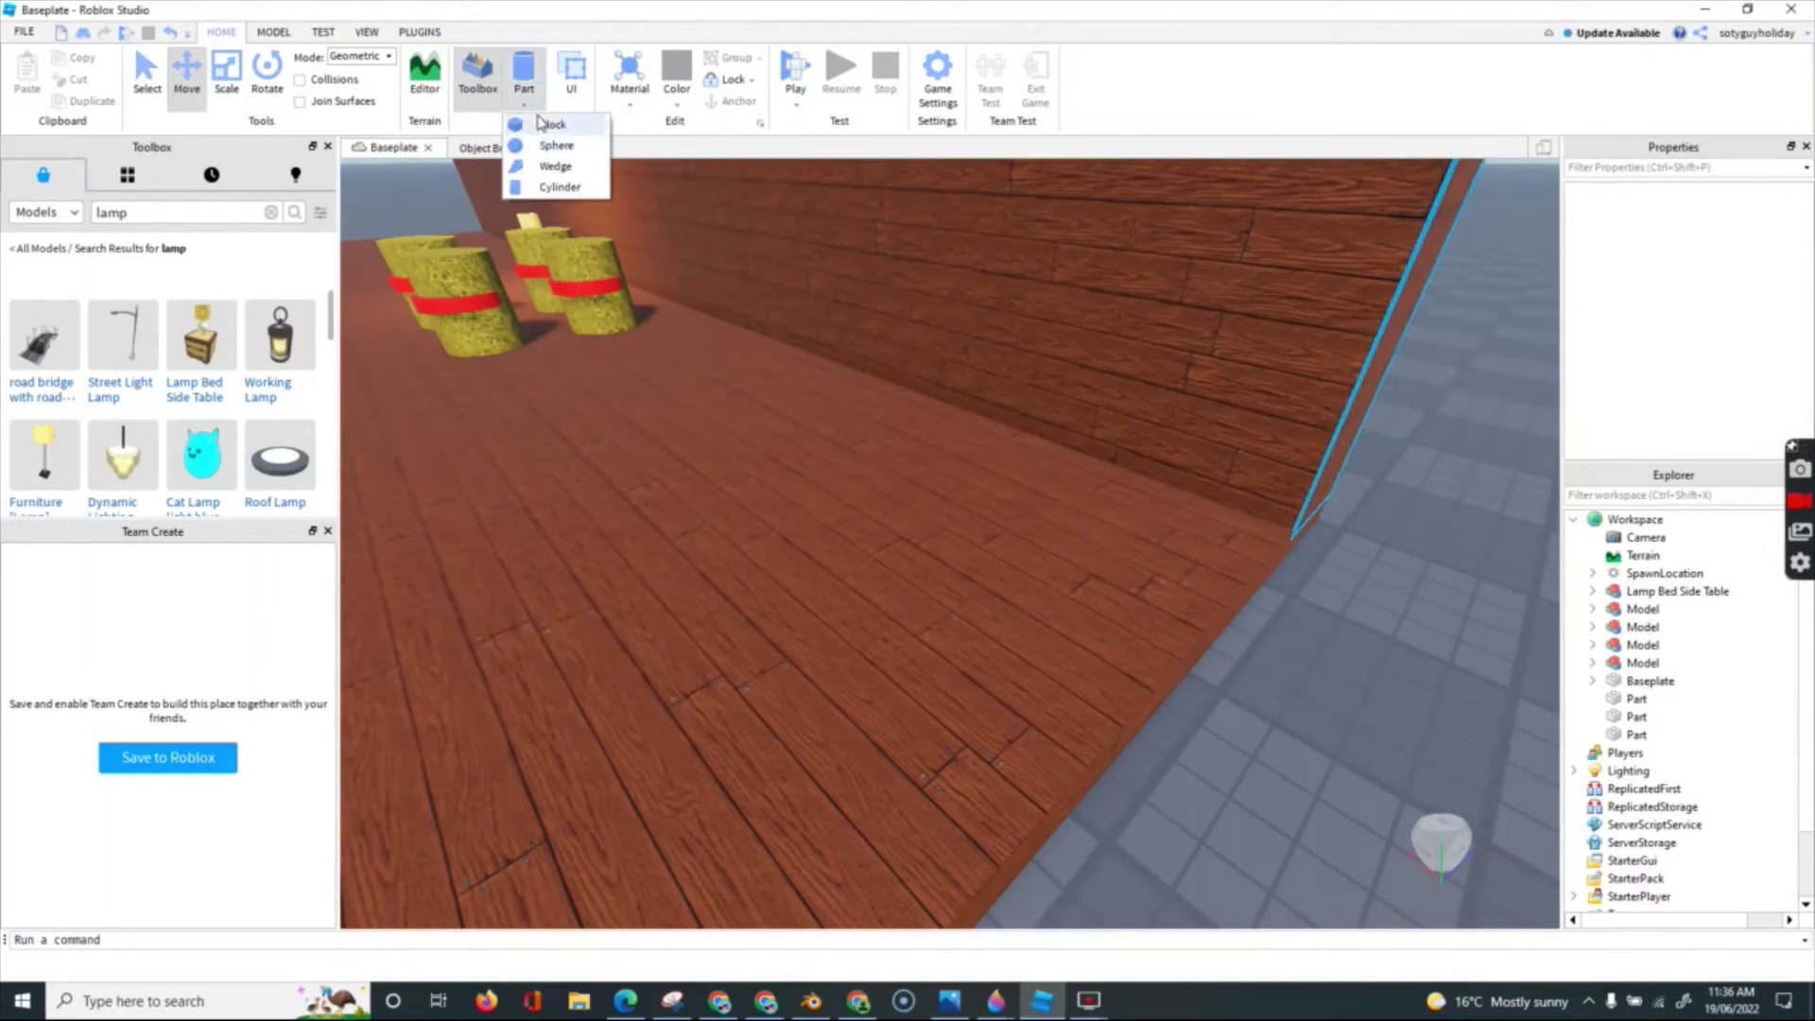
left_click(540, 123)
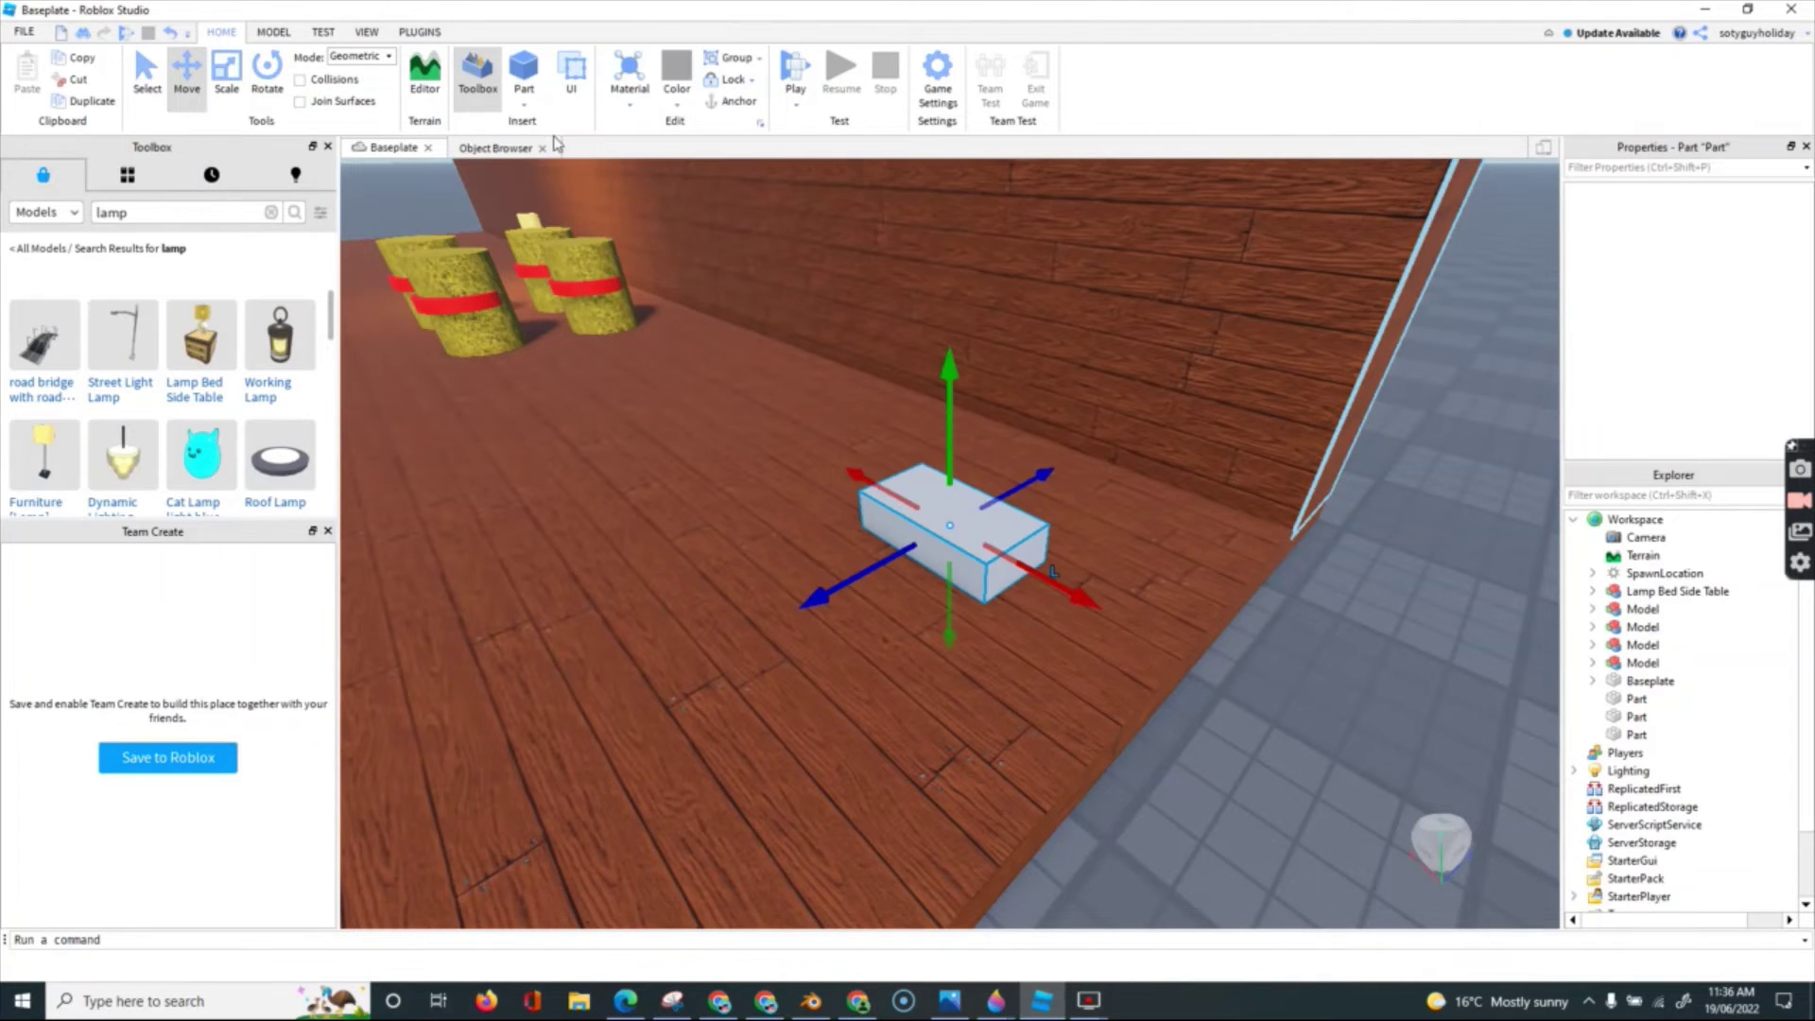
left_click(241, 76)
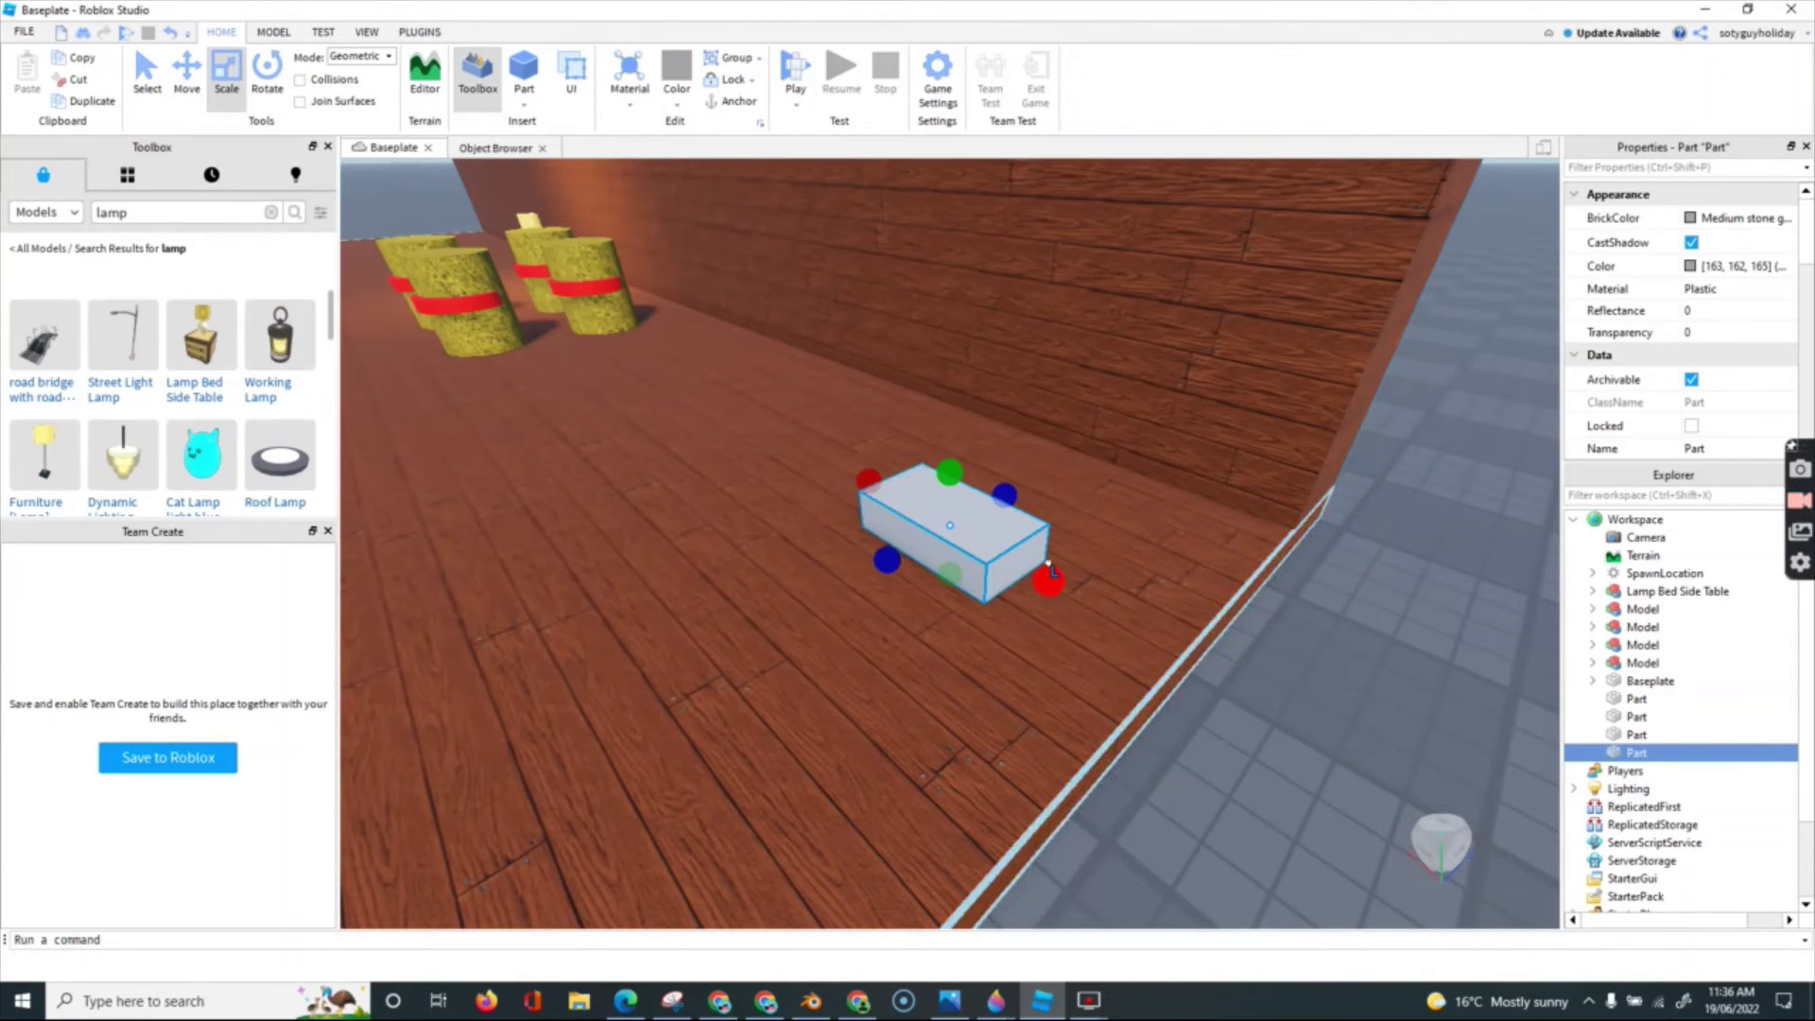
left_click_drag(1049, 568, 1262, 682)
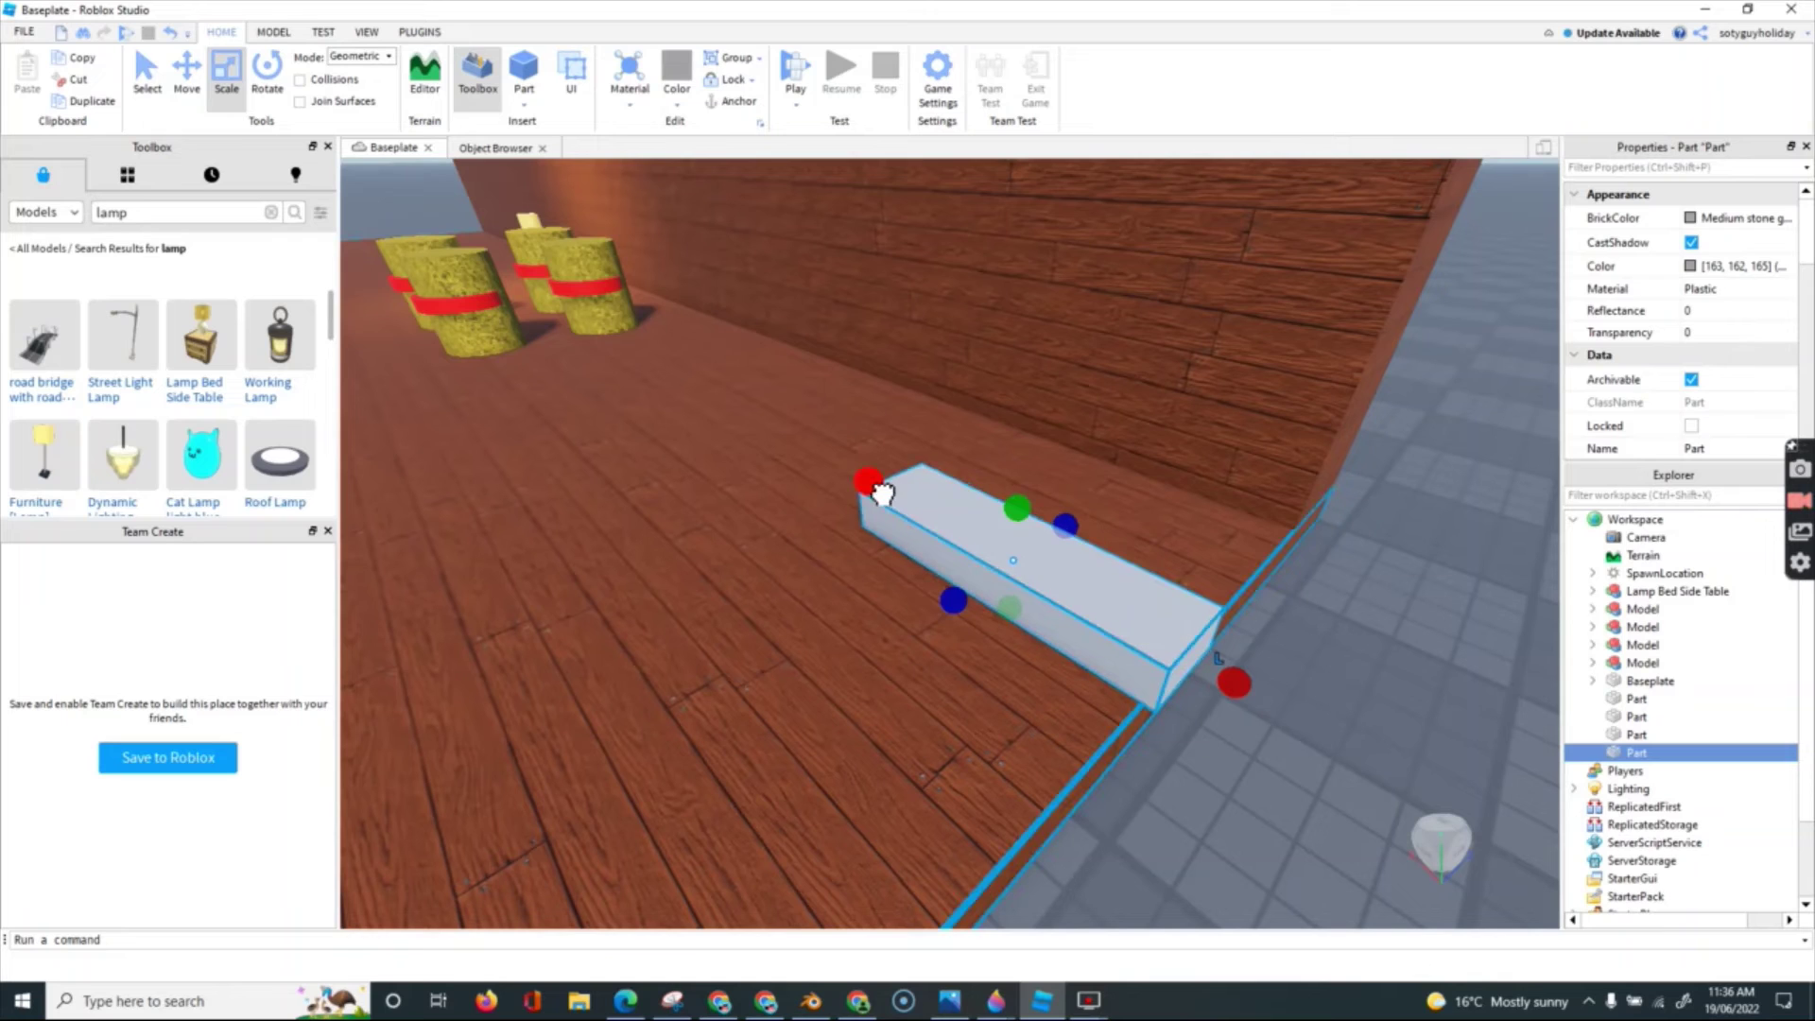
left_click_drag(882, 491, 986, 562)
left_click_drag(1144, 566, 1241, 472)
- Widen the new block along the floor's edge and stretch it up to wall height to form a front wall panel
scroll(831, 496, "down", 6)
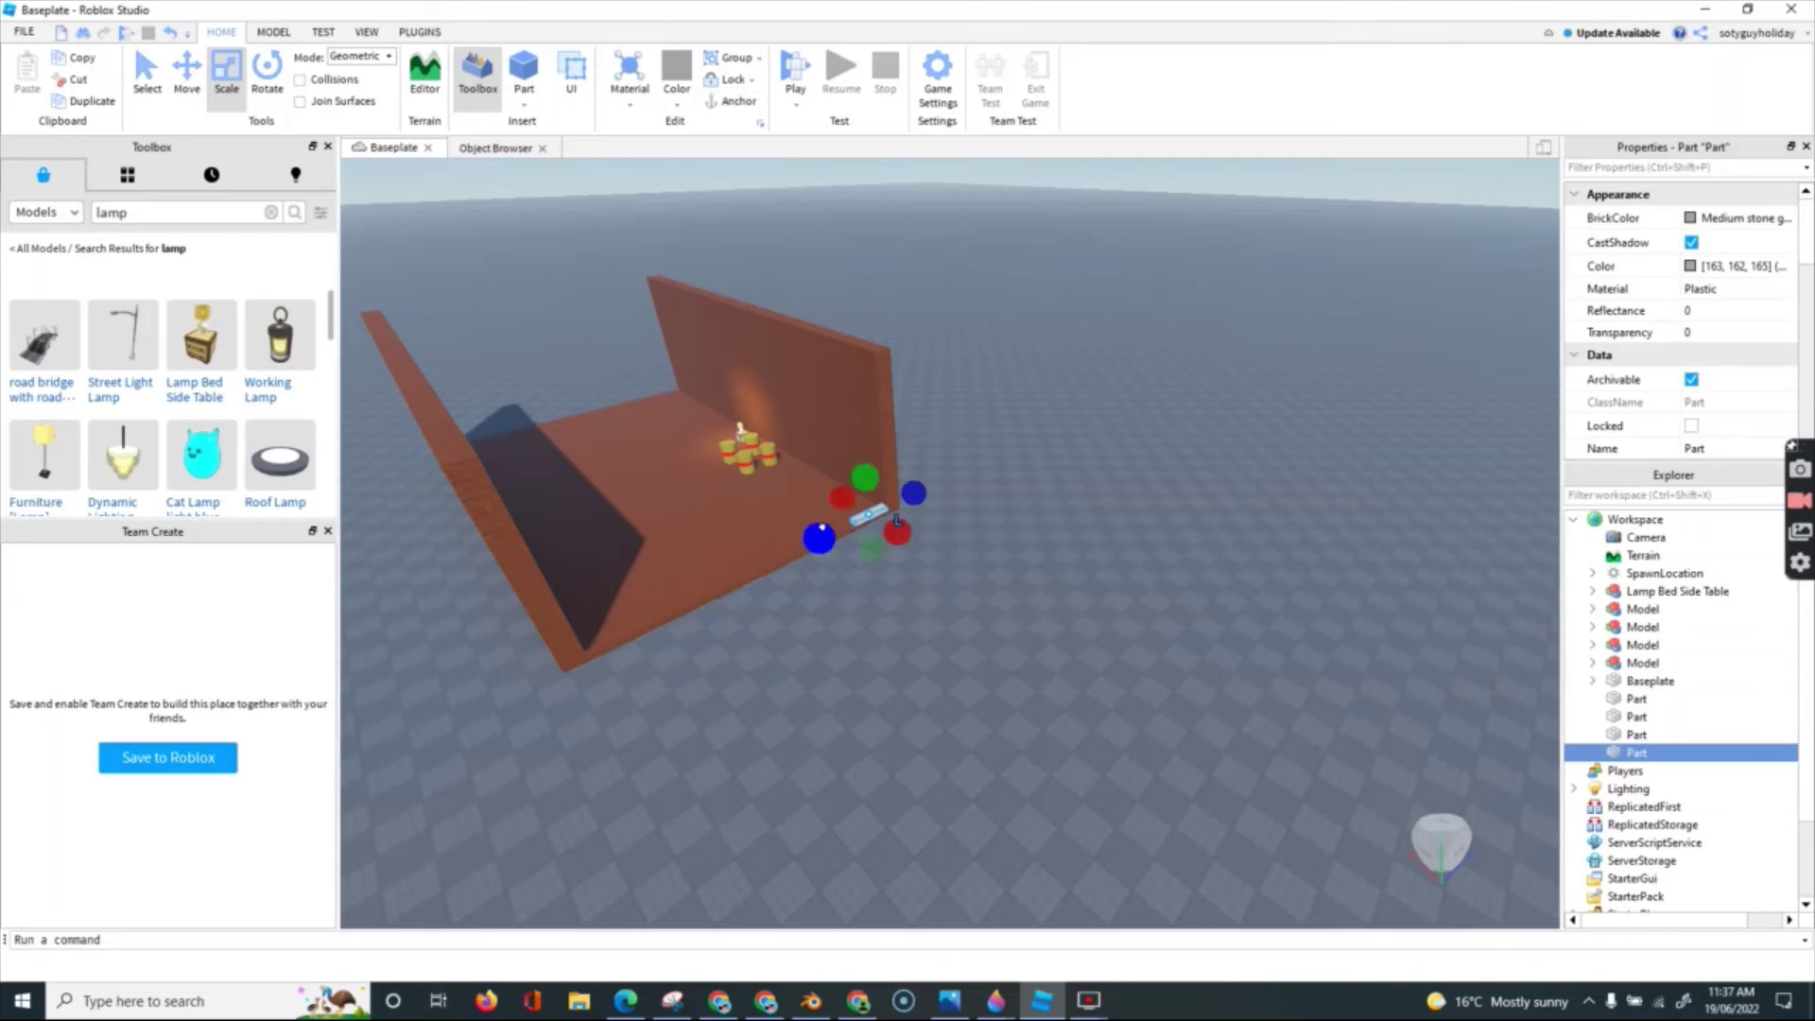
left_click_drag(815, 536, 771, 561)
left_click_drag(842, 488, 822, 303)
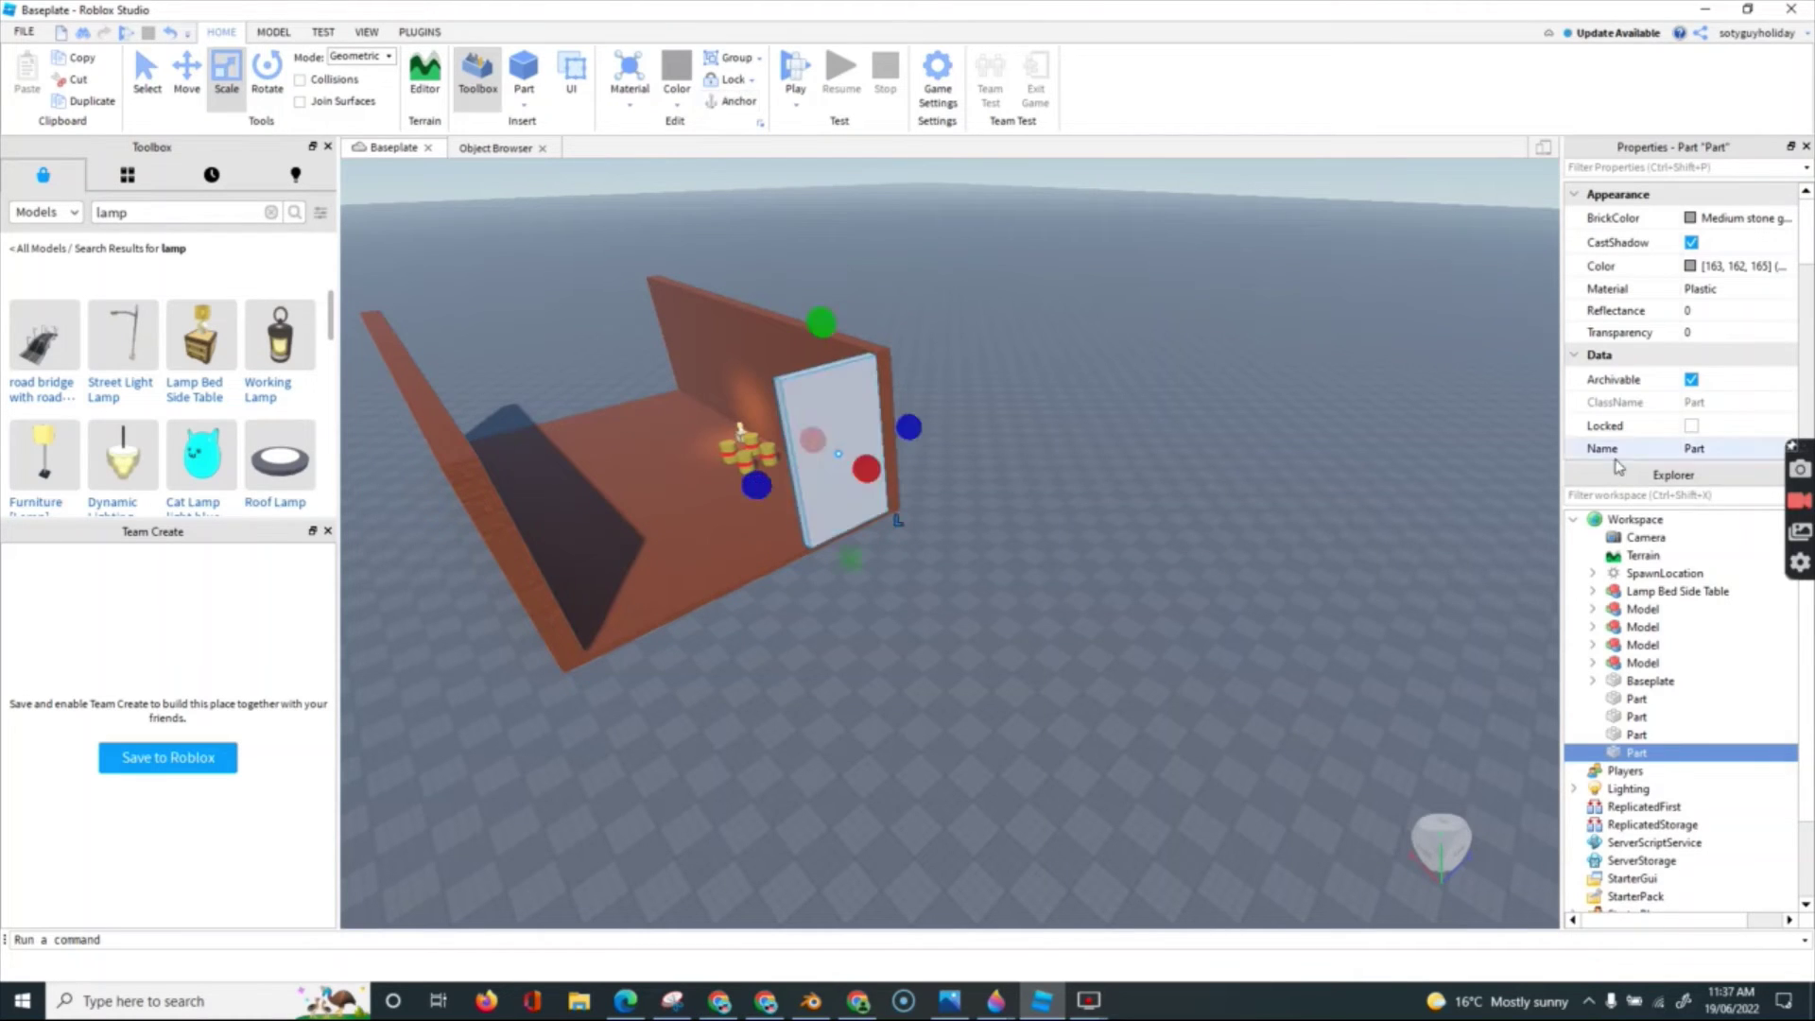
- Set the front panel's material to WoodPlanks and its BrickColor to CGA brown
left_click(1726, 293)
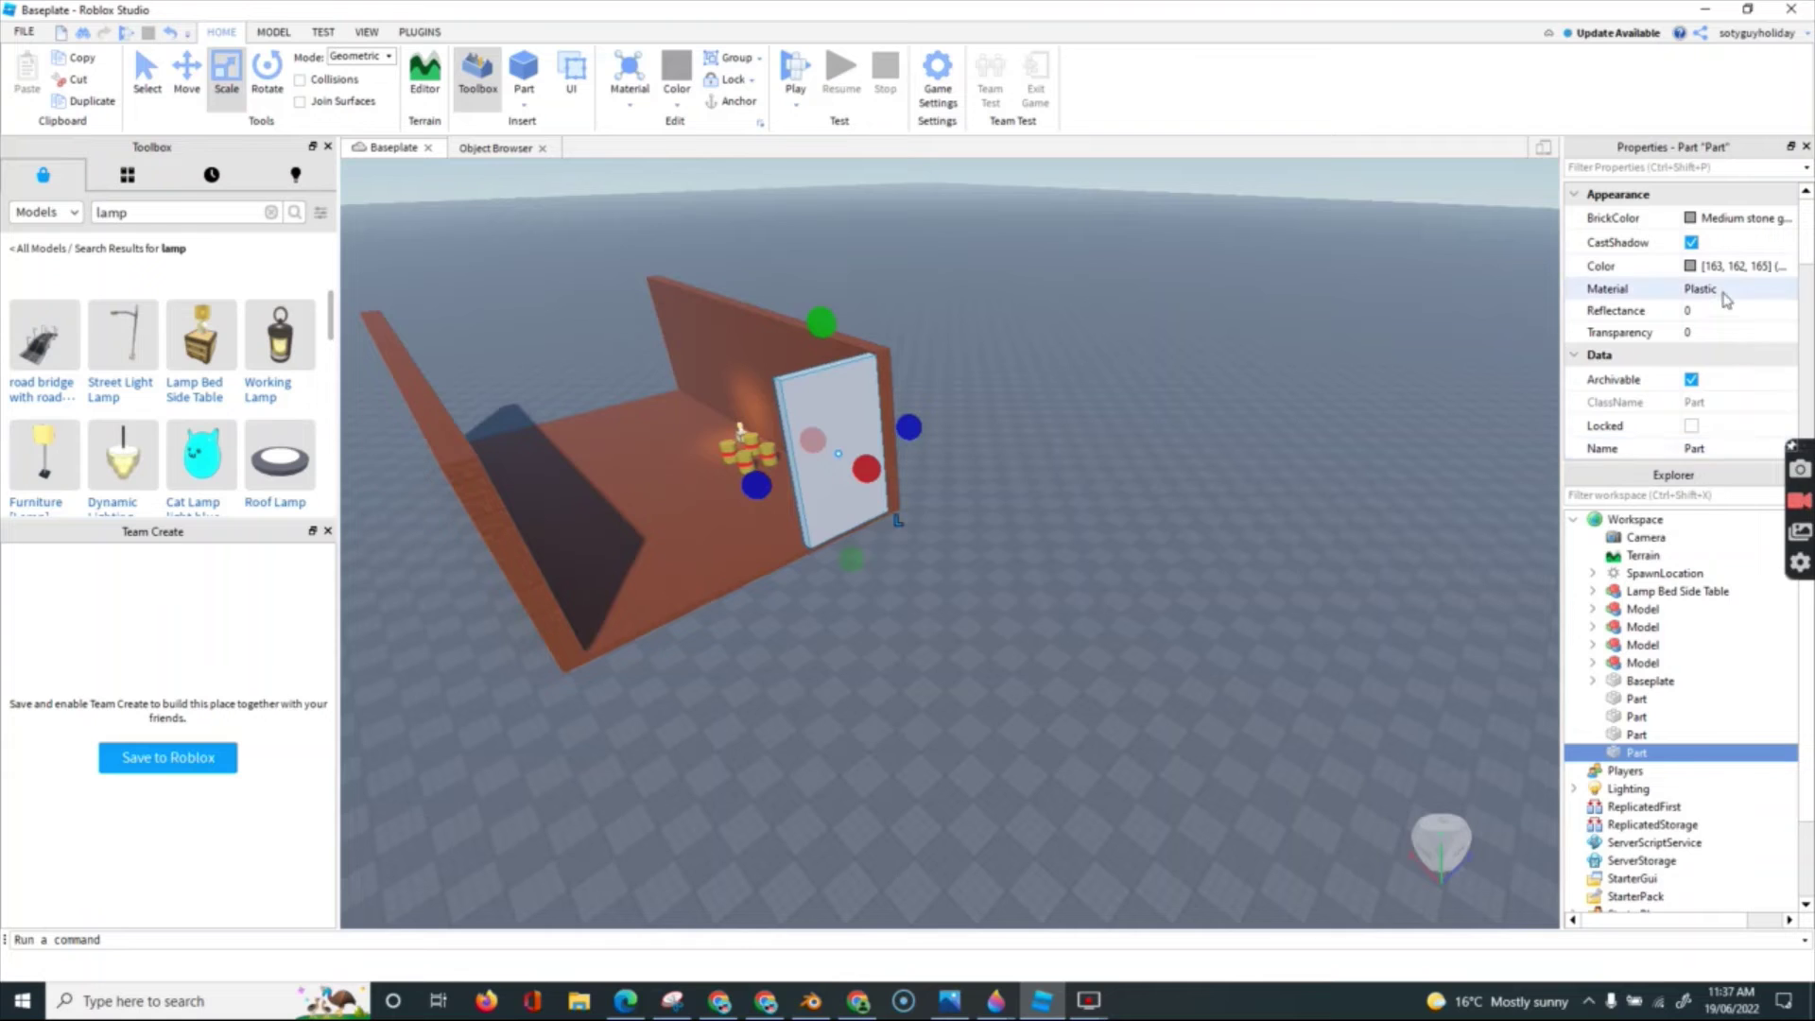
left_click(1777, 295)
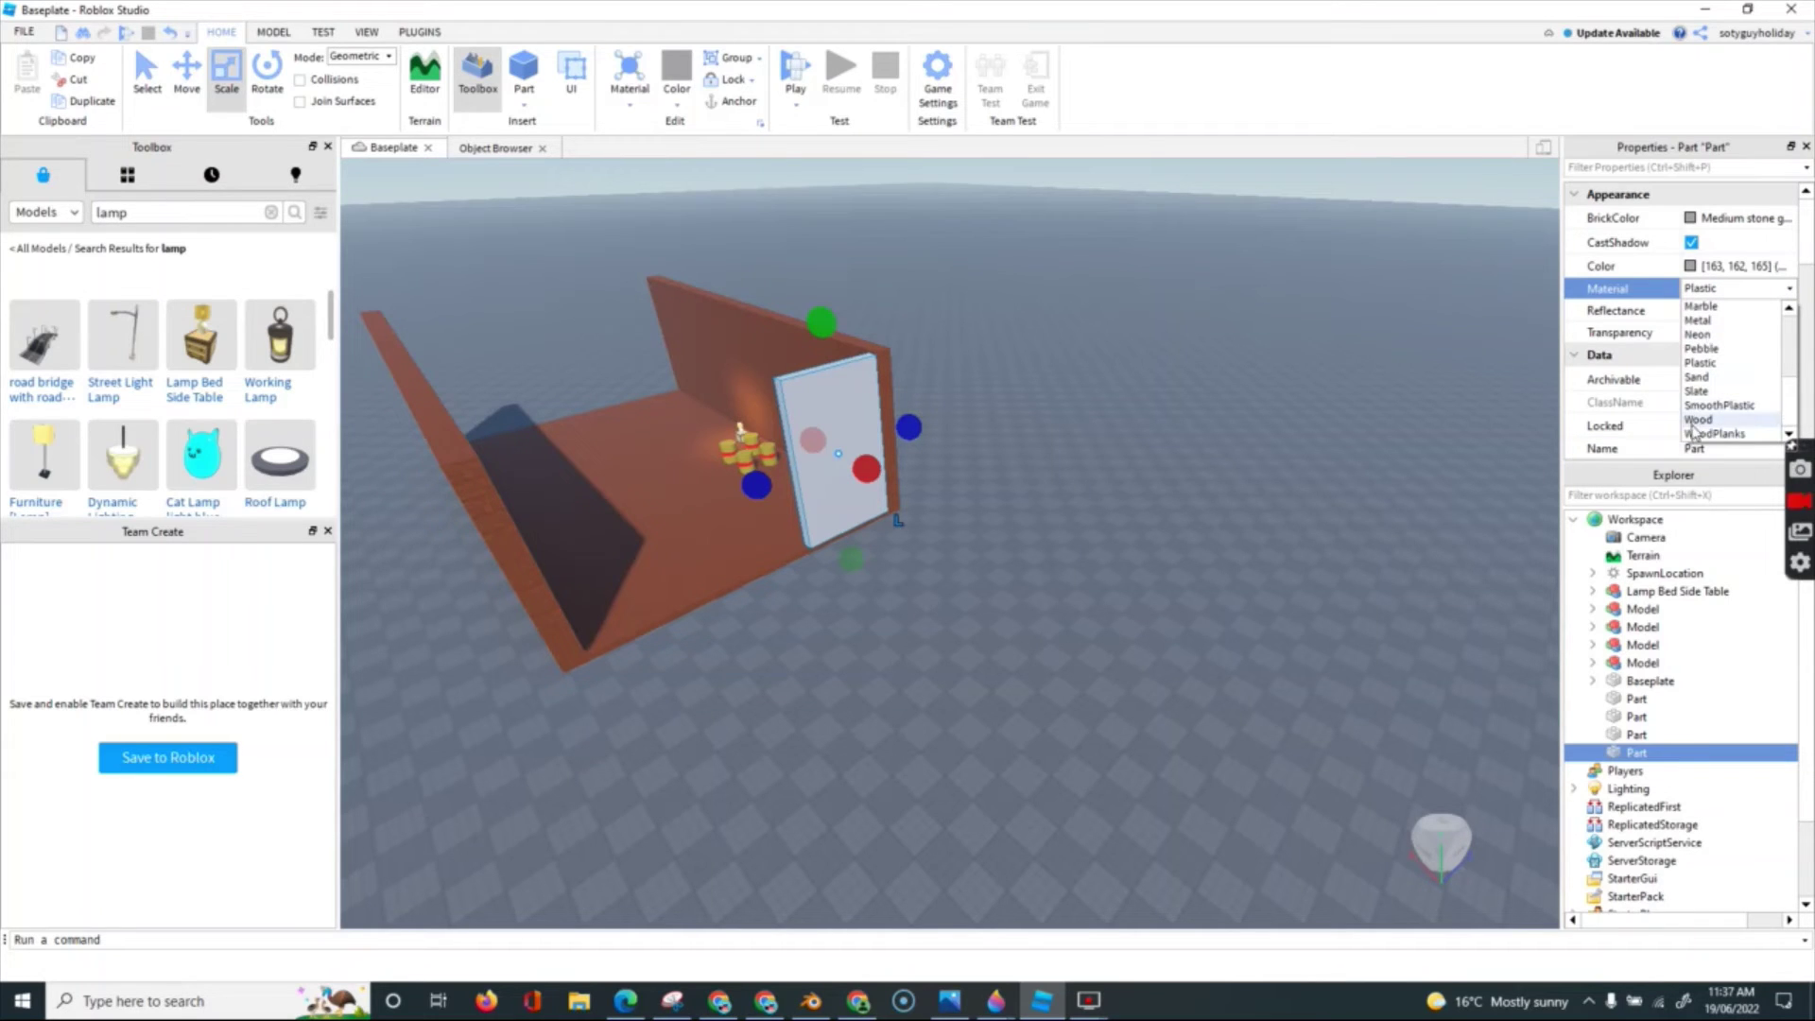
left_click(1696, 435)
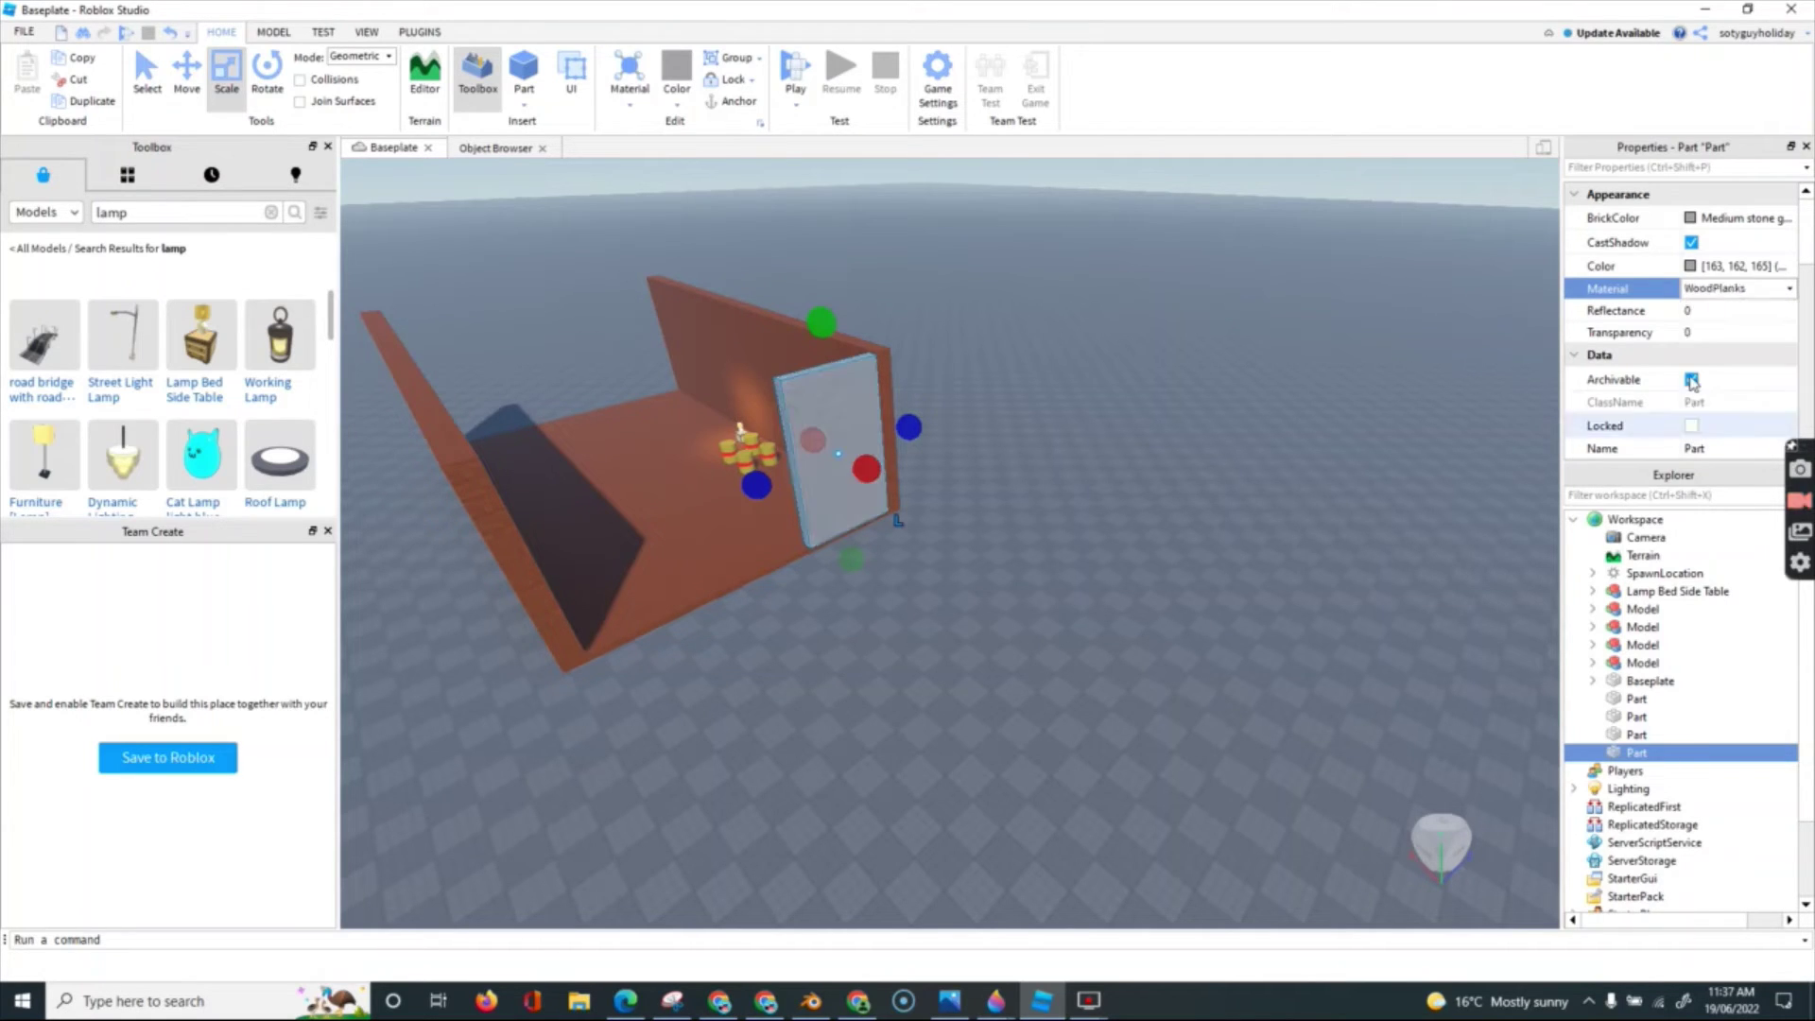
left_click(1711, 219)
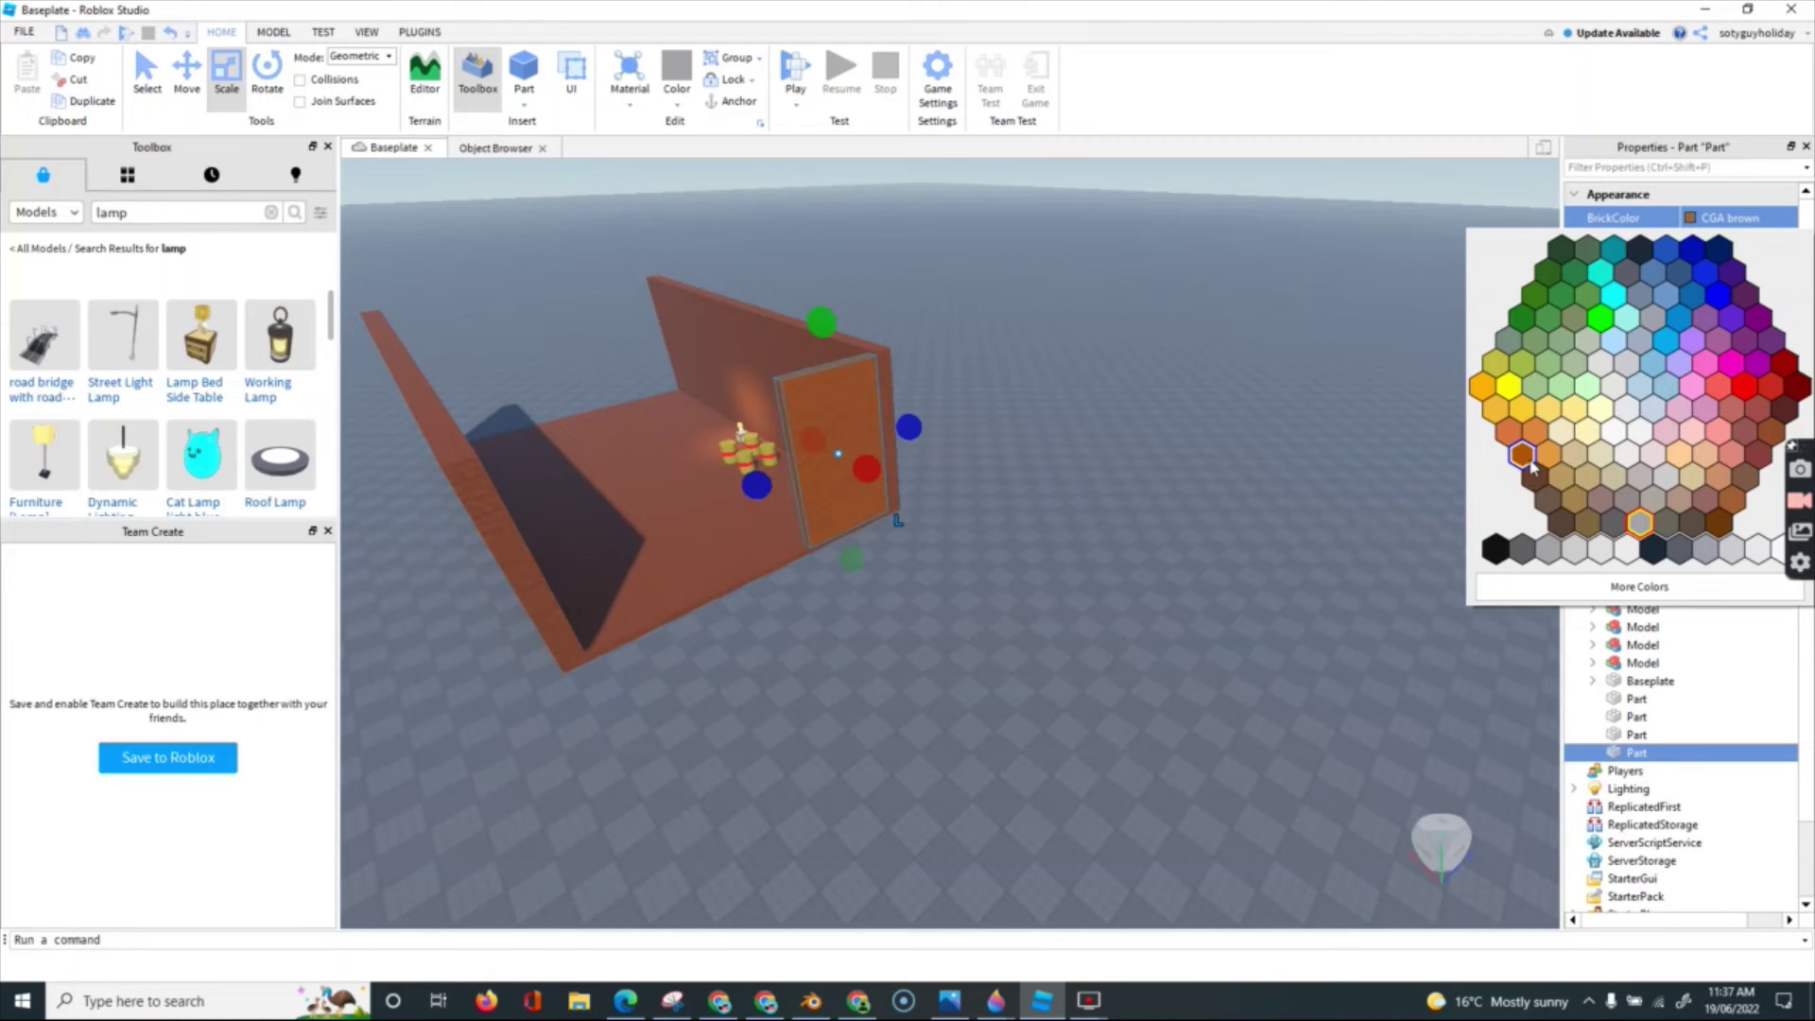
left_click(1529, 462)
- Duplicate the brown front panel and move the copy along the floor's edge to the opposite side wall
scroll(761, 409, "up", 5)
scroll(761, 408, "down", 4)
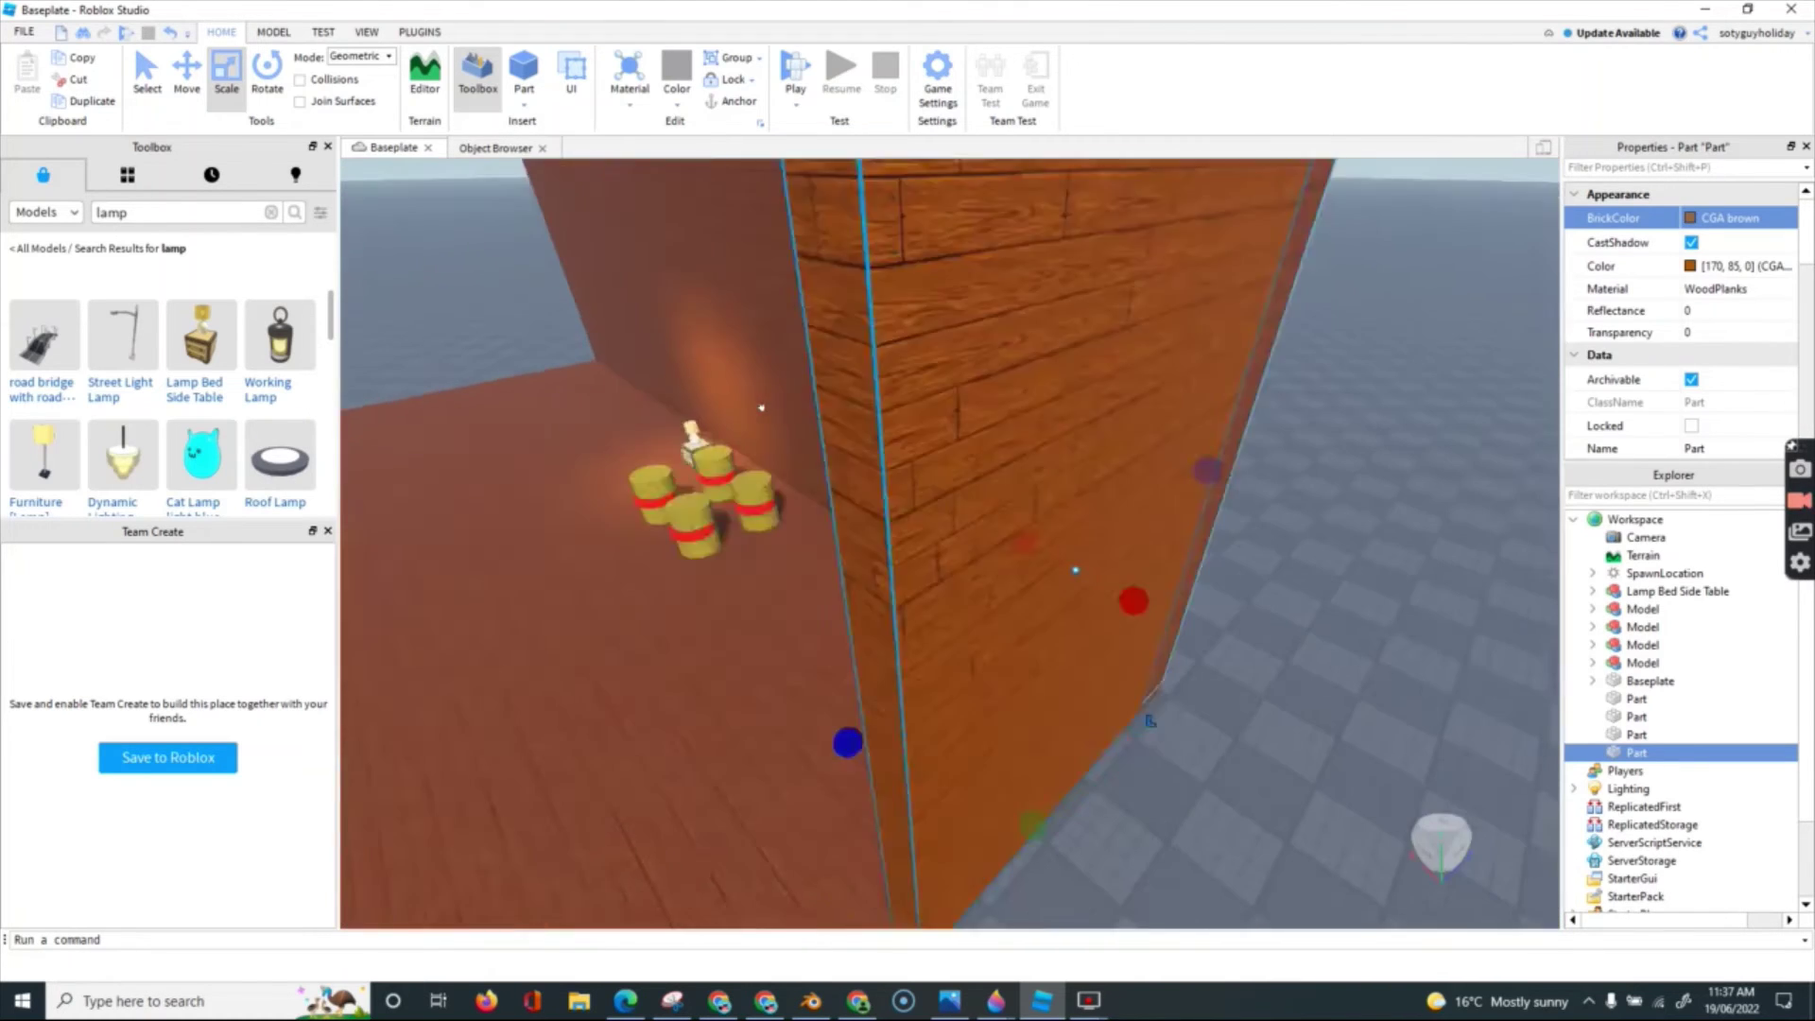
left_click_drag(773, 513, 786, 522)
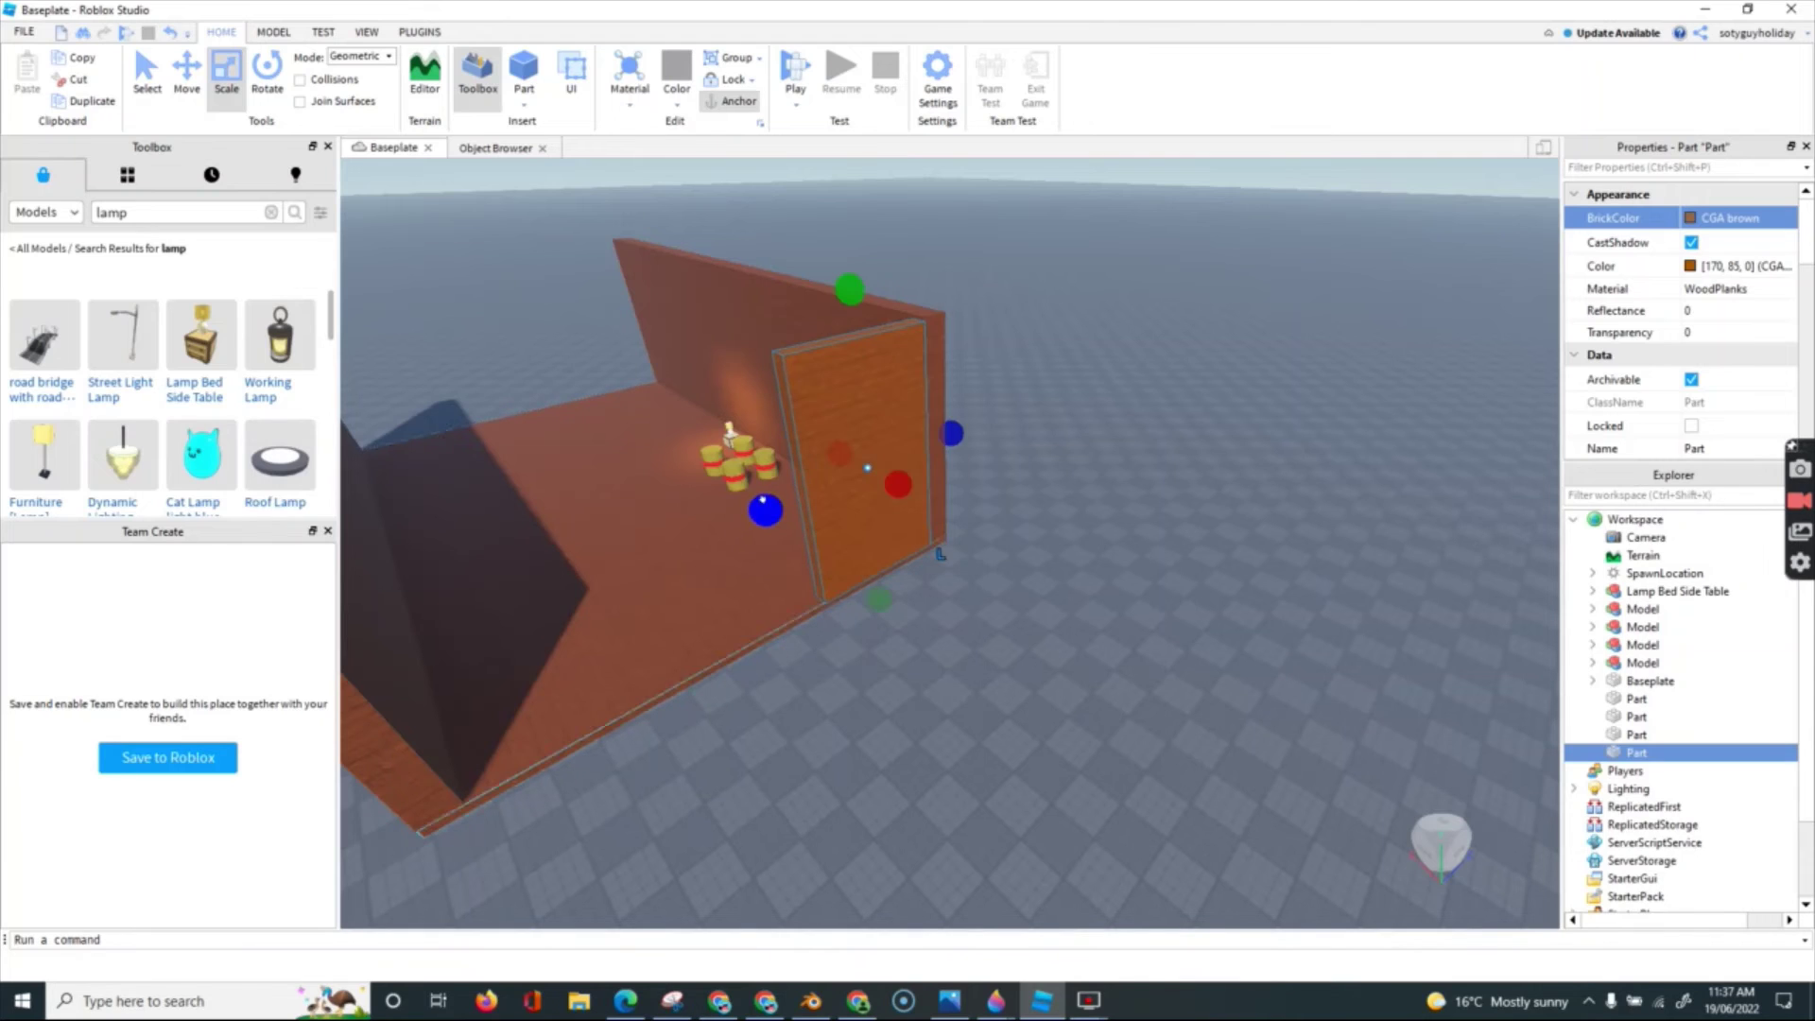
left_click(186, 71)
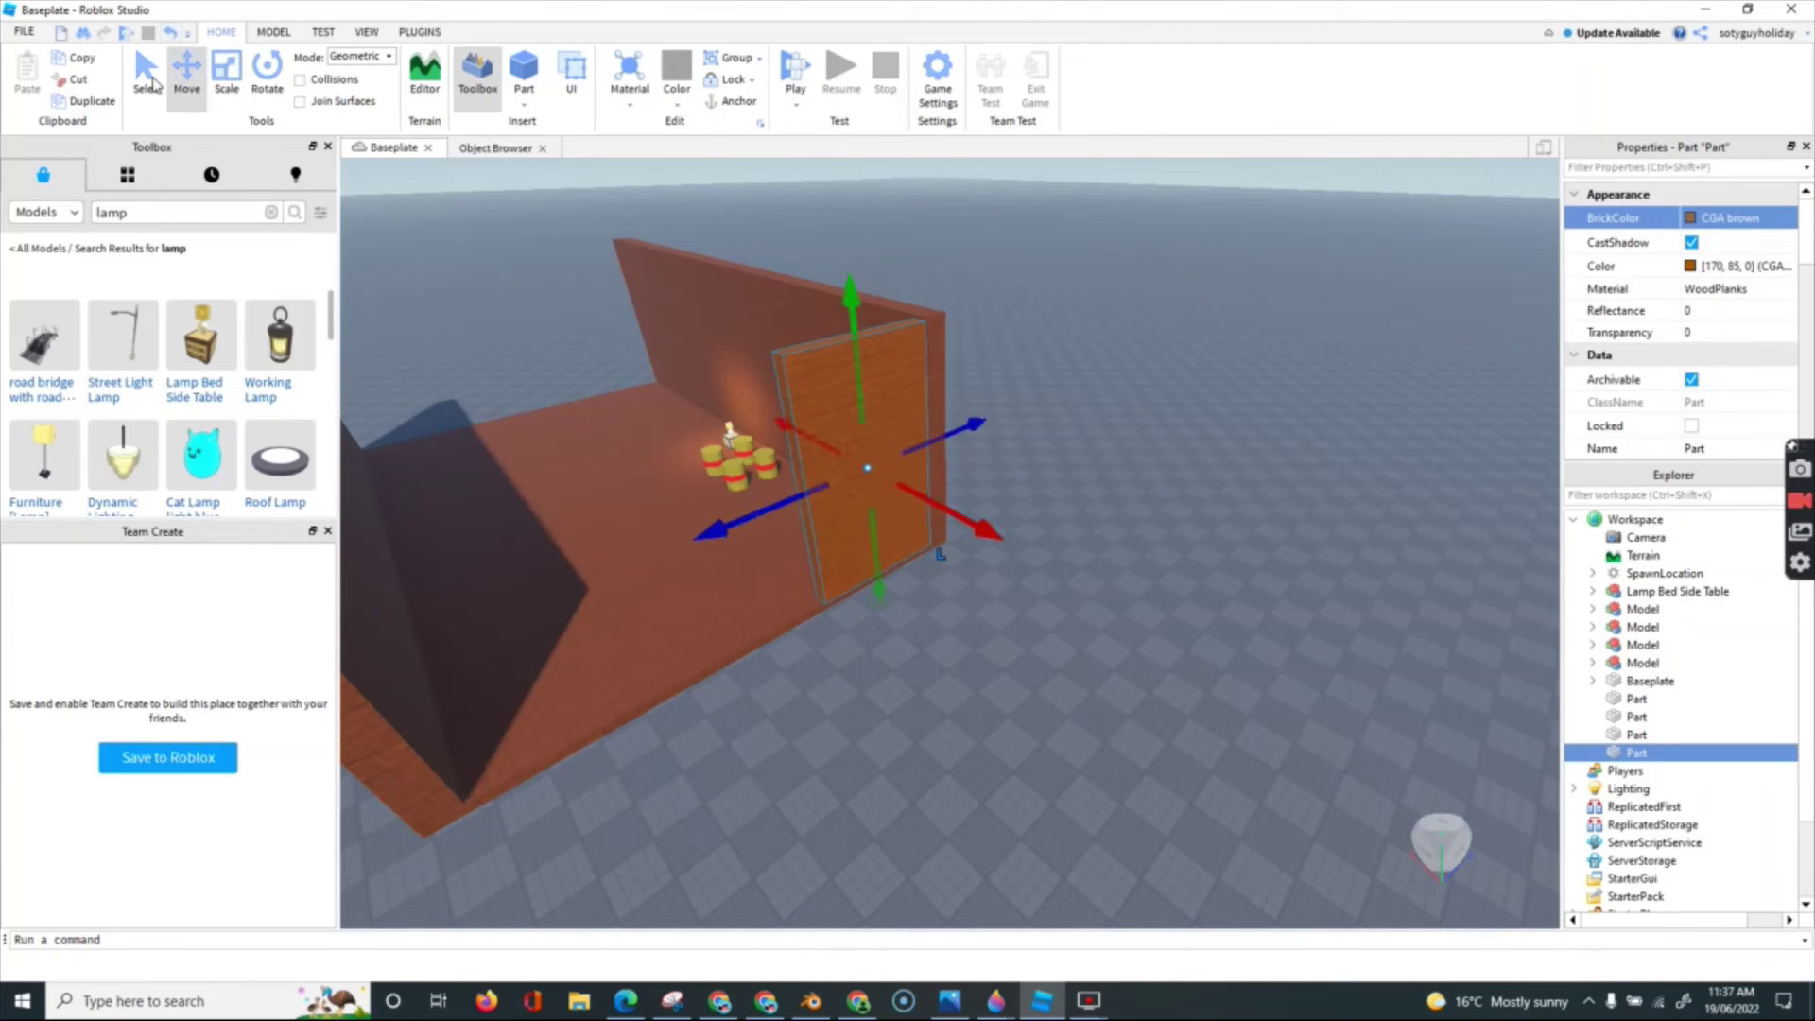
left_click(83, 100)
left_click_drag(770, 515, 316, 749)
scroll(790, 696, "down", 3)
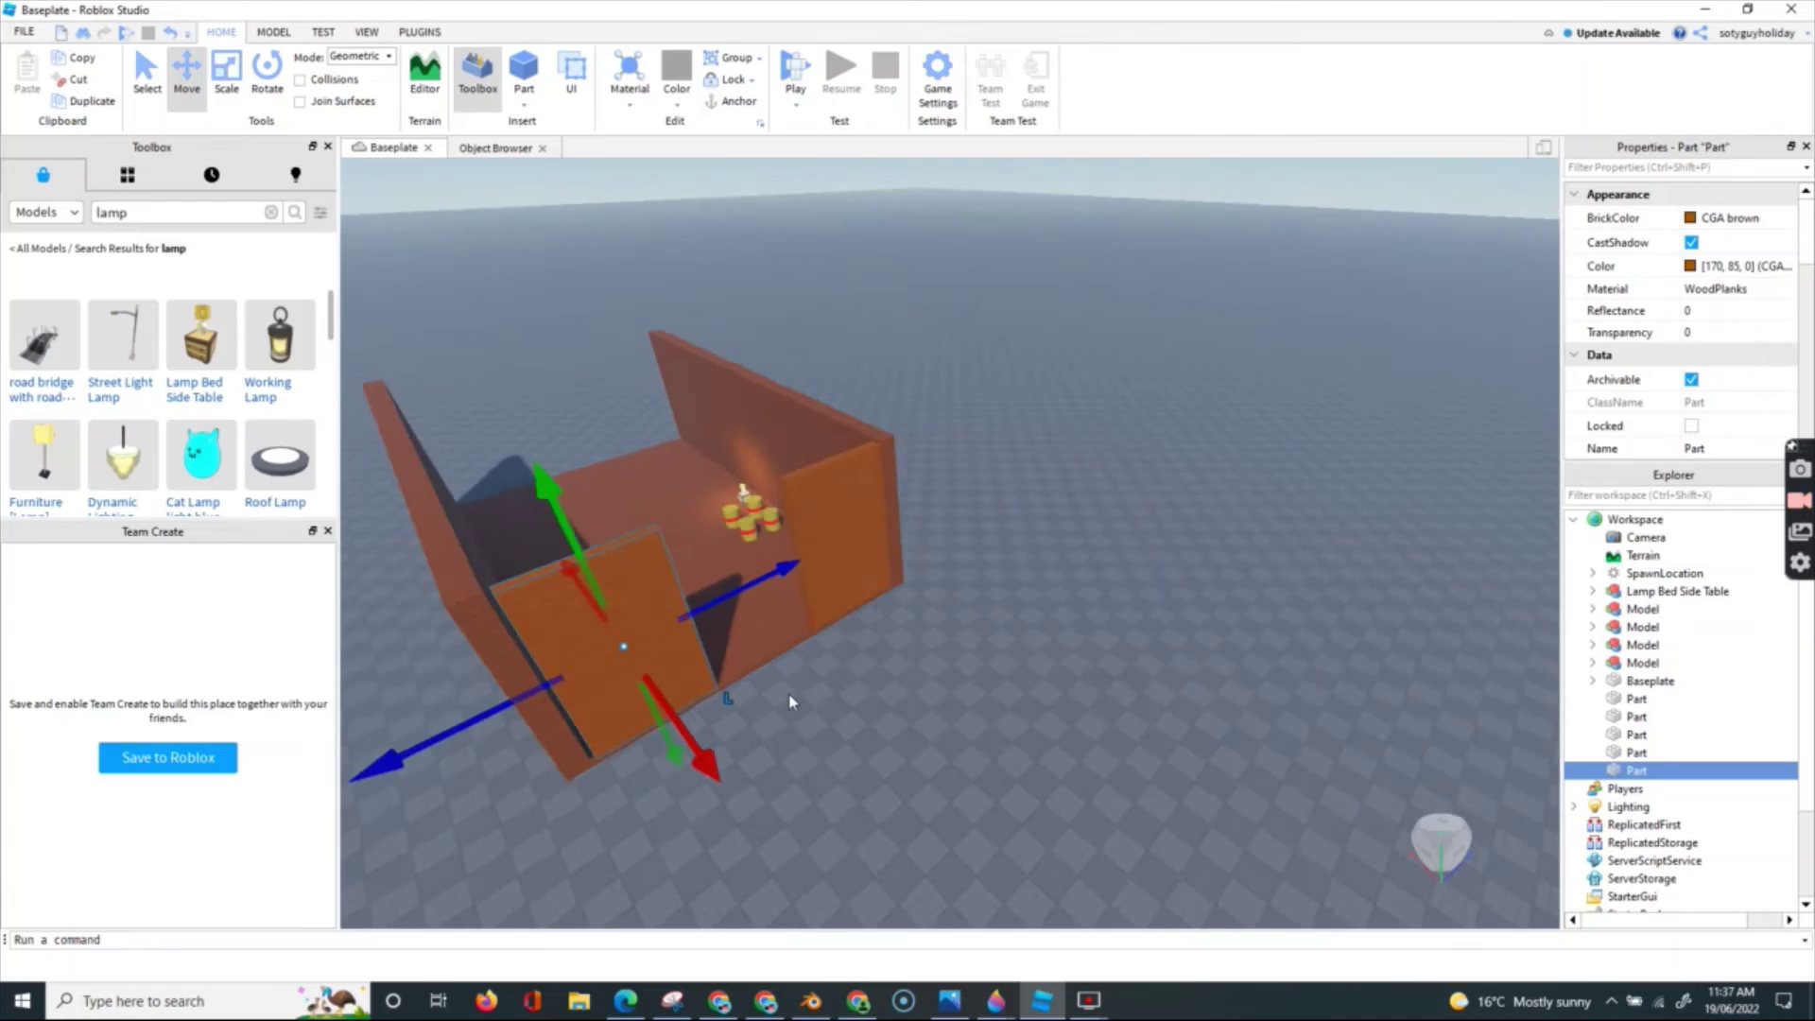
- Close the gap by moving the duplicated brown panel flush against the side wall
scroll(587, 722, "up", 3)
left_click(559, 650)
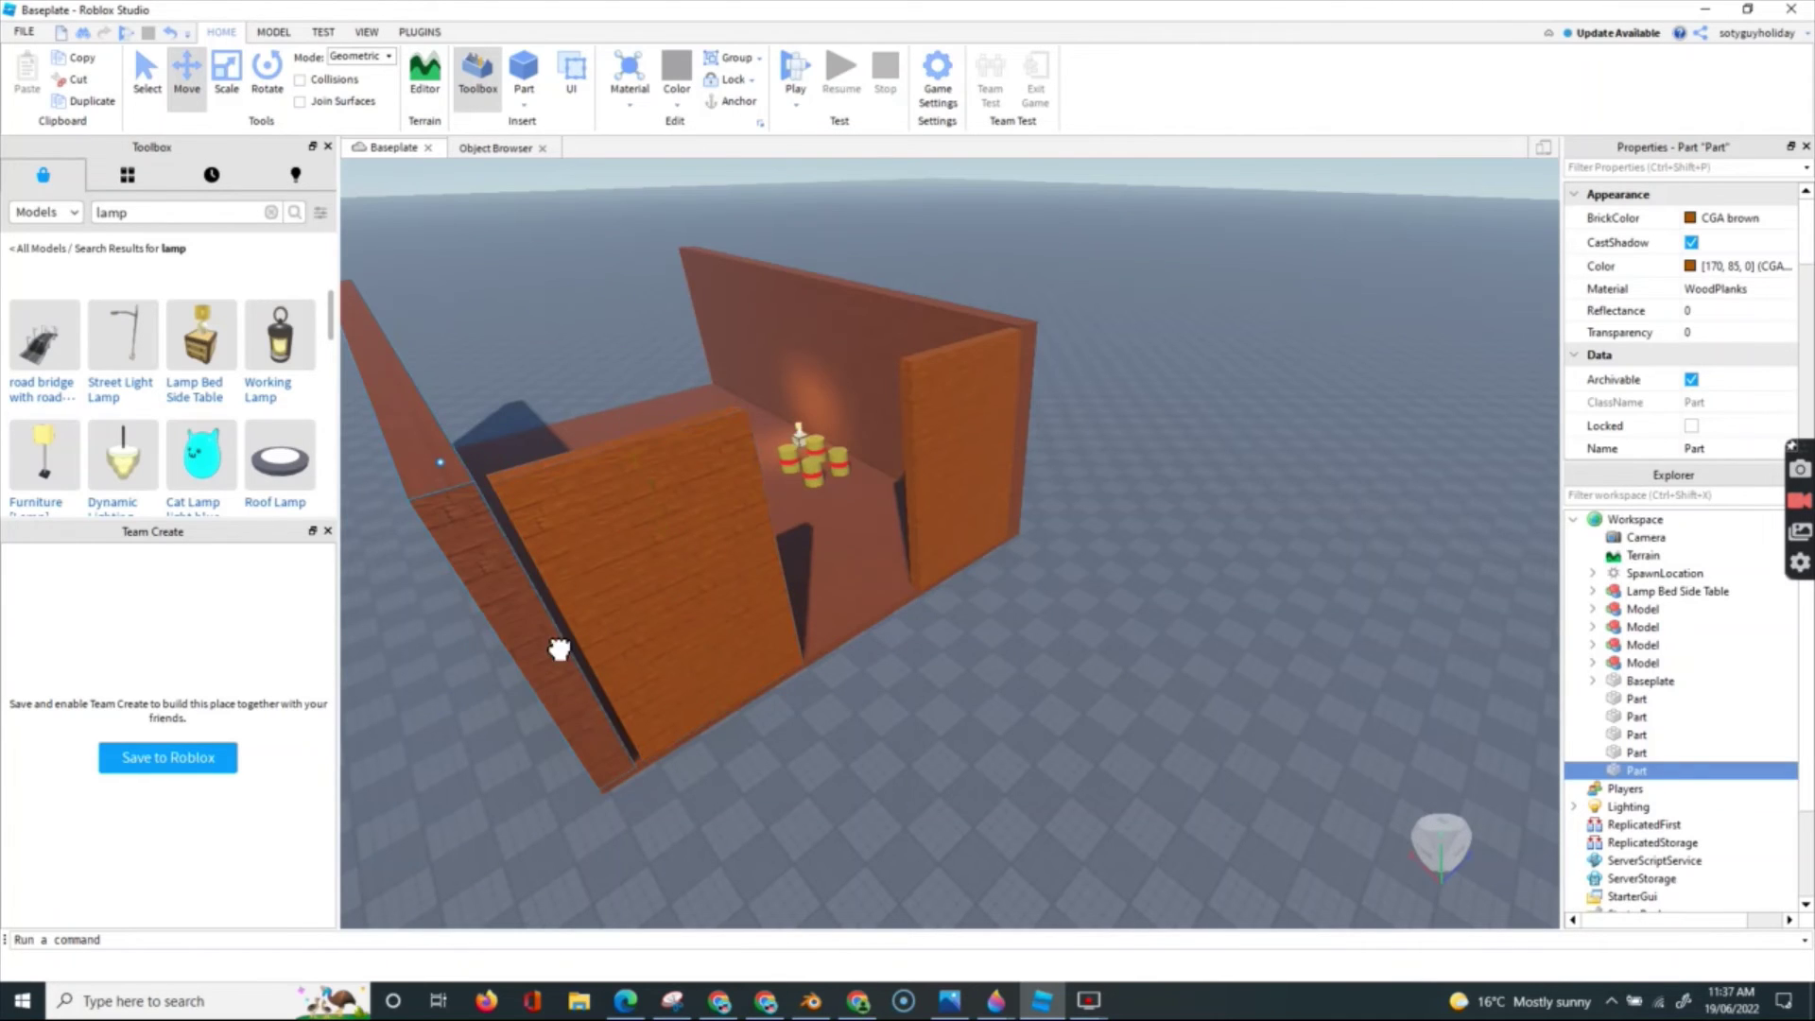
left_click(636, 593)
left_click_drag(569, 657, 567, 659)
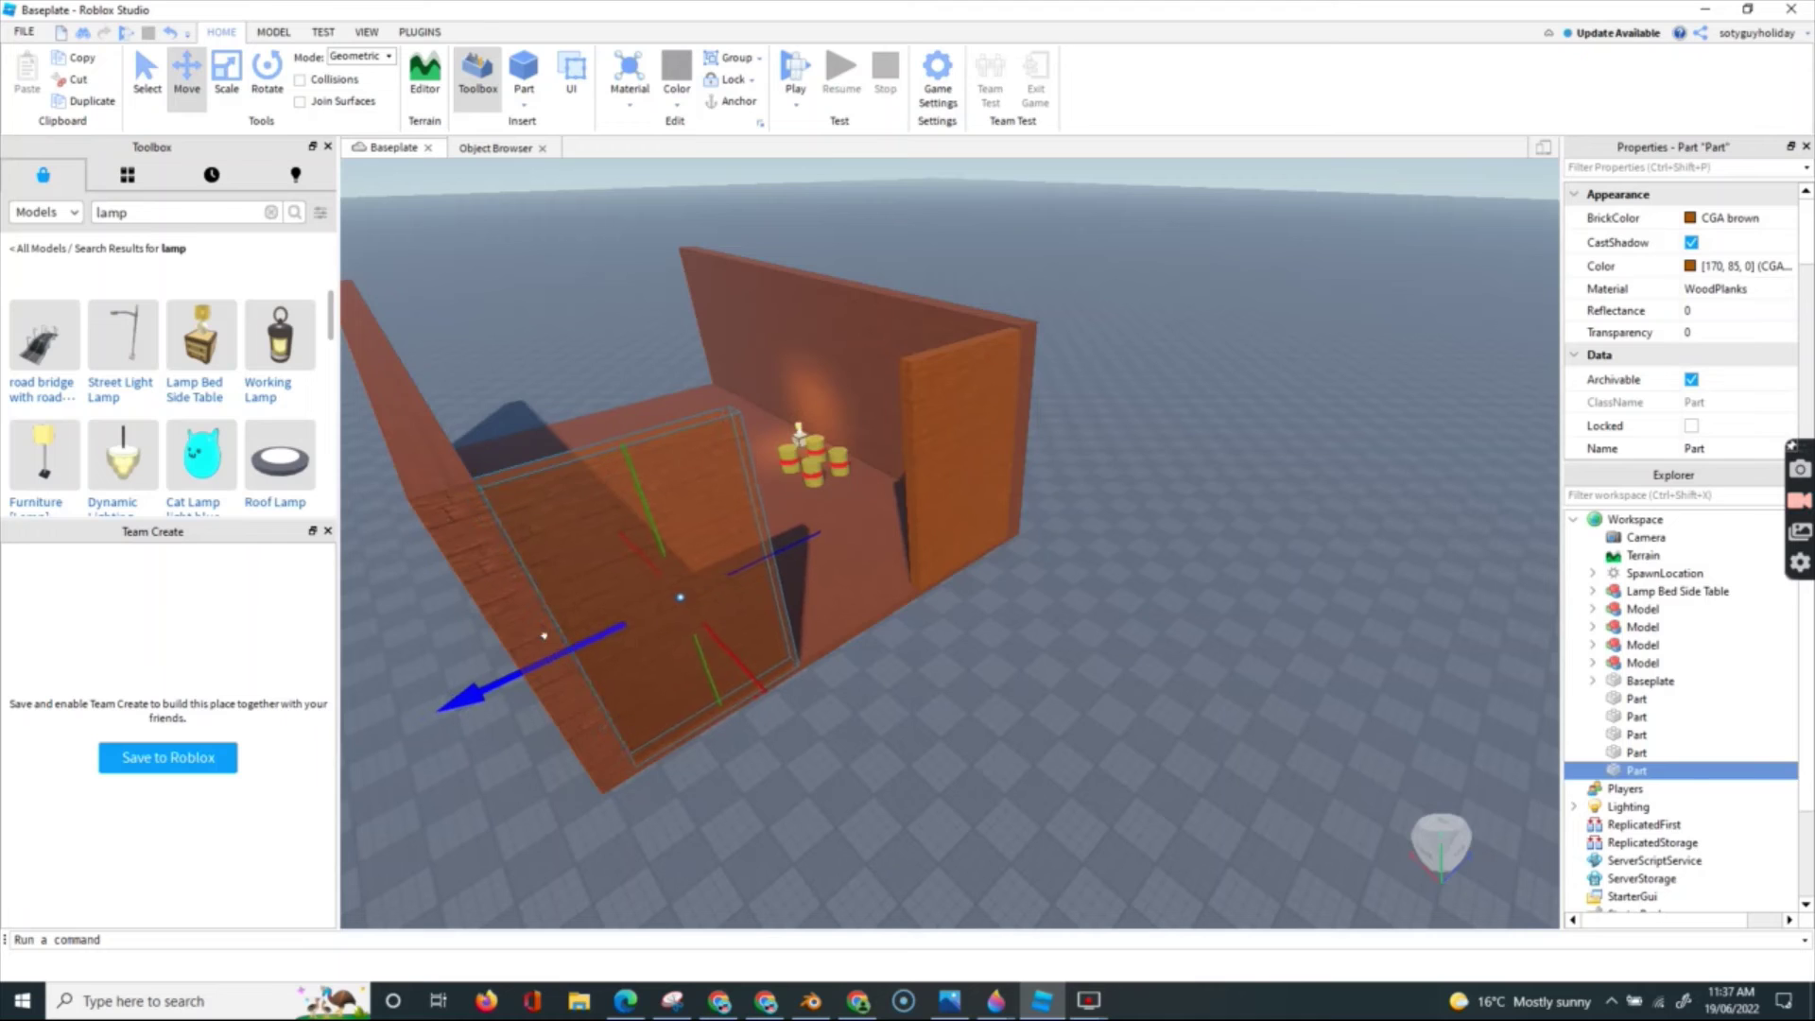
- Duplicate the second brown panel, shrink the copy to a strip at the top and stretch it across the doorway to the other wall
left_click(85, 101)
left_click(227, 75)
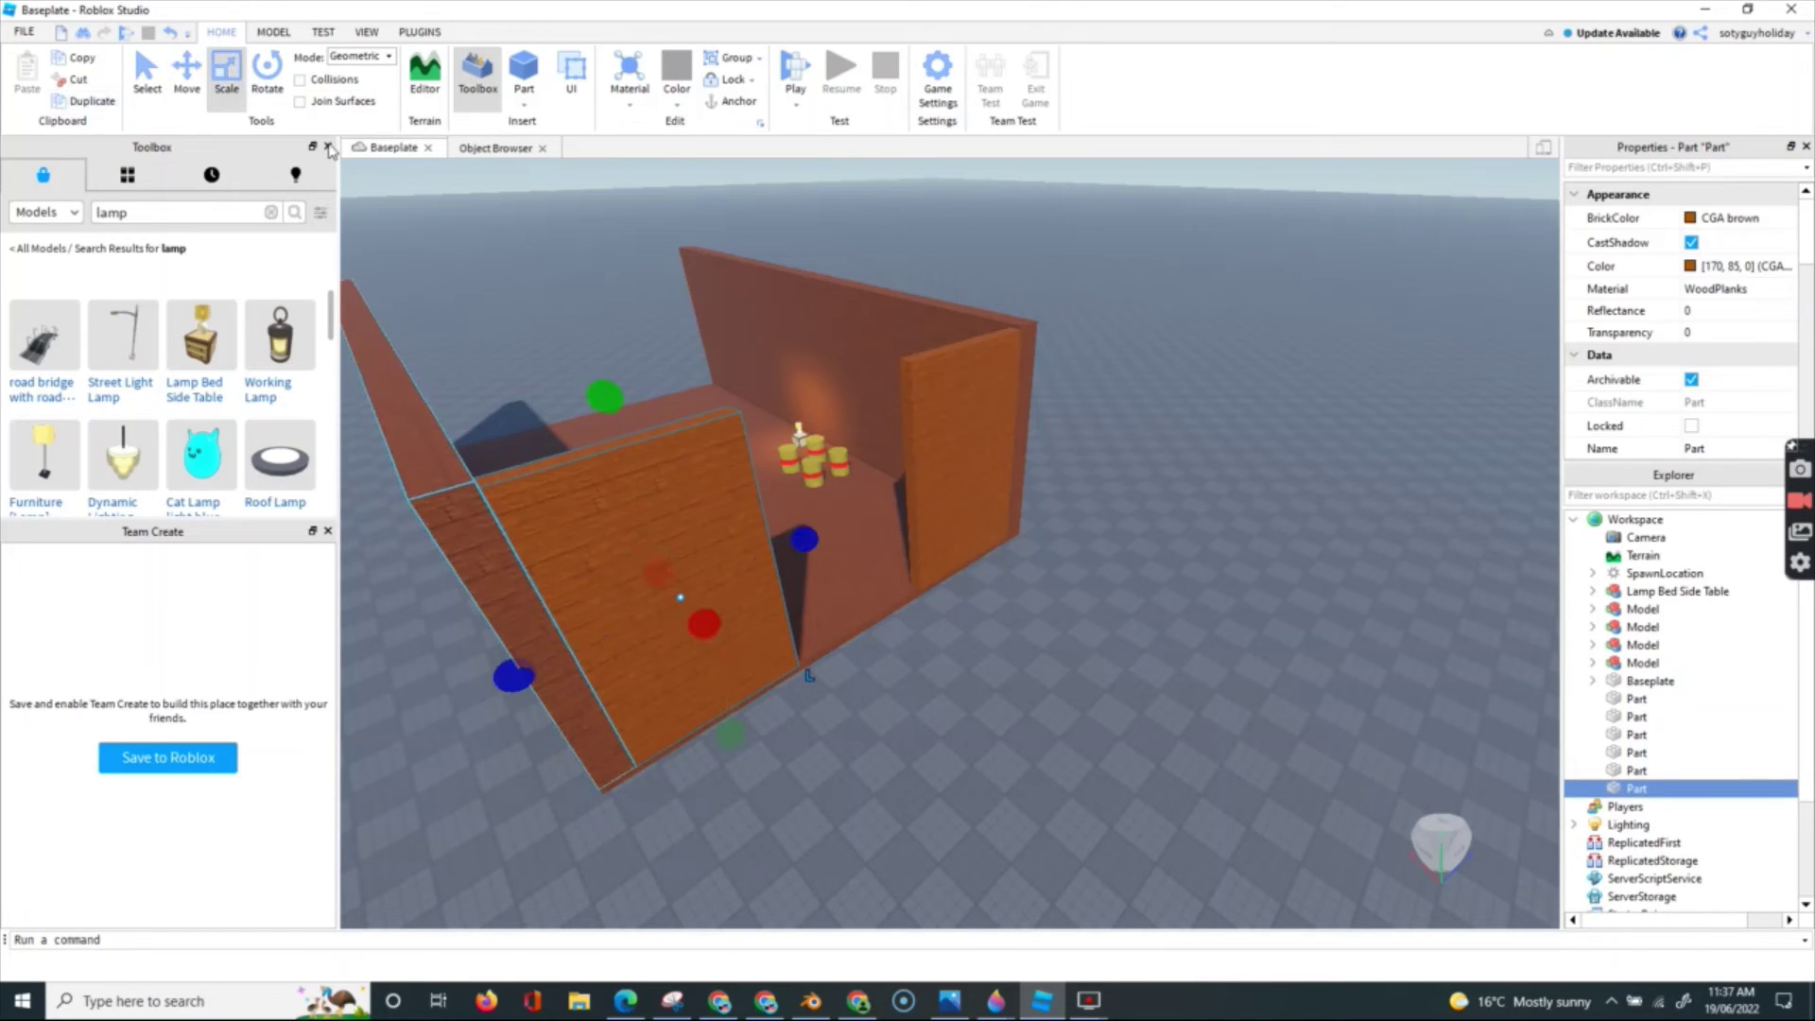
left_click_drag(718, 730, 714, 600)
left_click_drag(781, 437, 1055, 376)
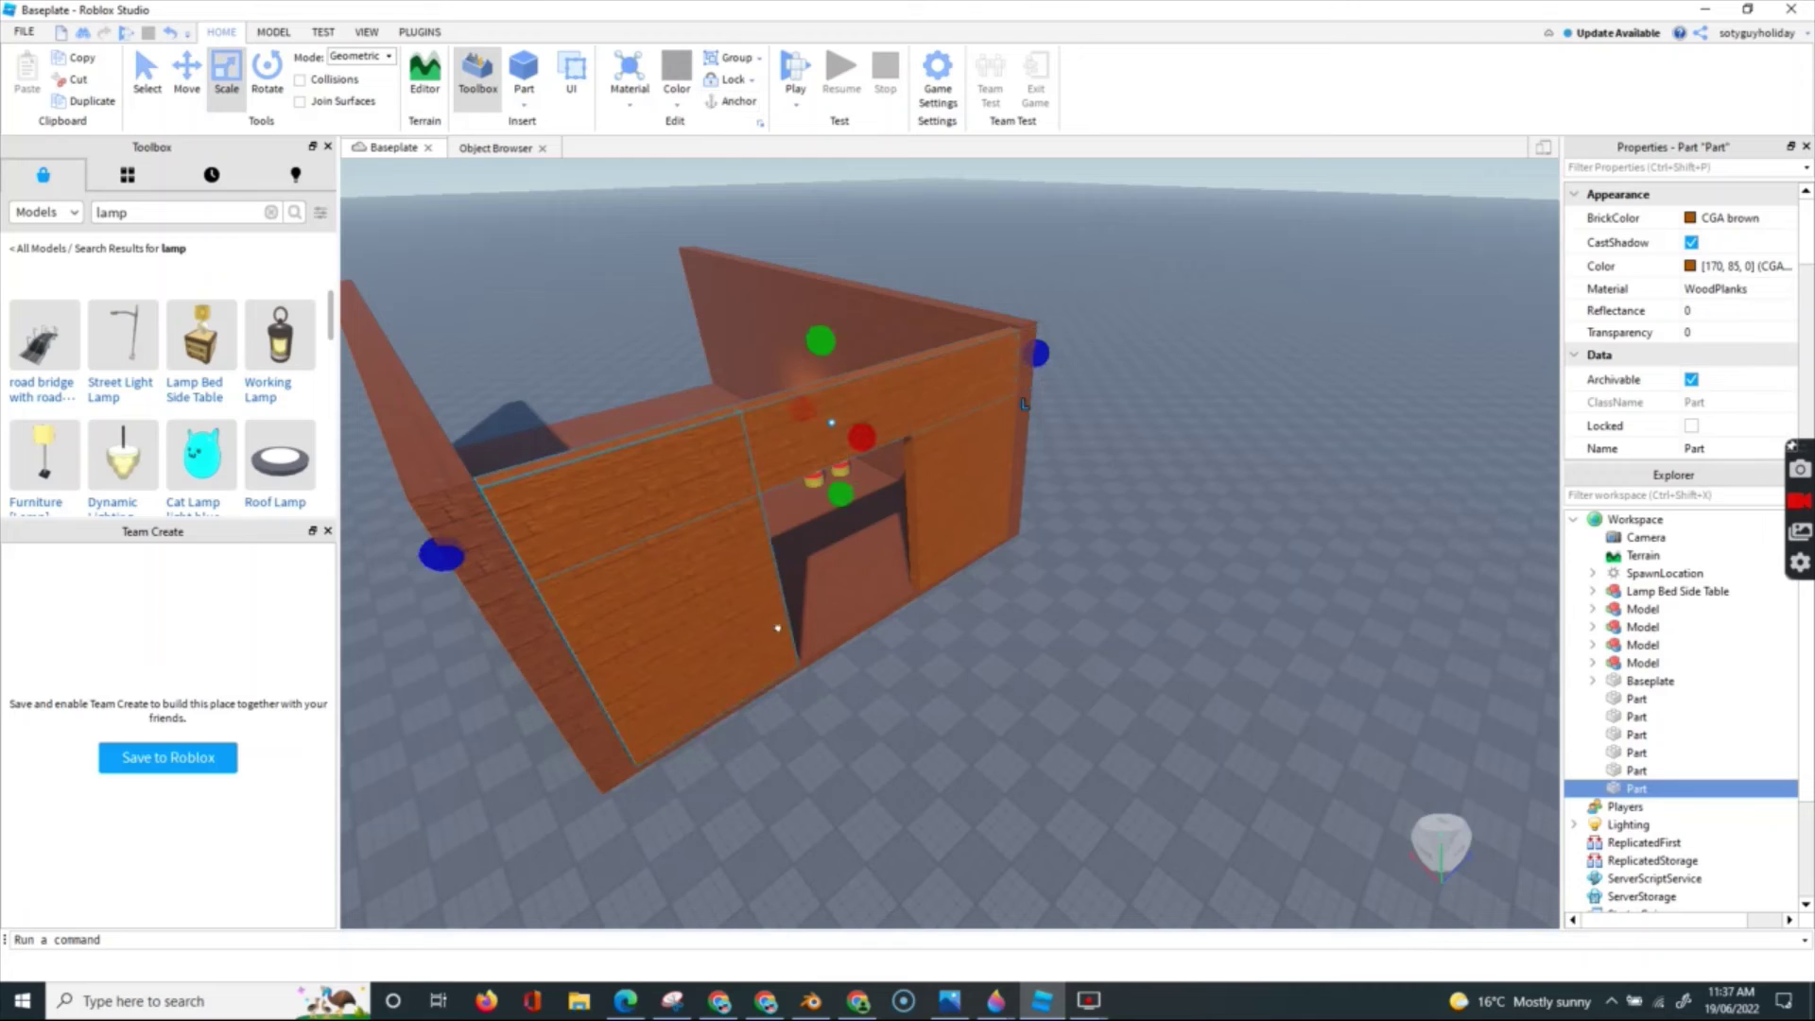
- Duplicate the strip above the doorway and move the copy to the open back end between the side walls
left_click(99, 107)
left_click(186, 72)
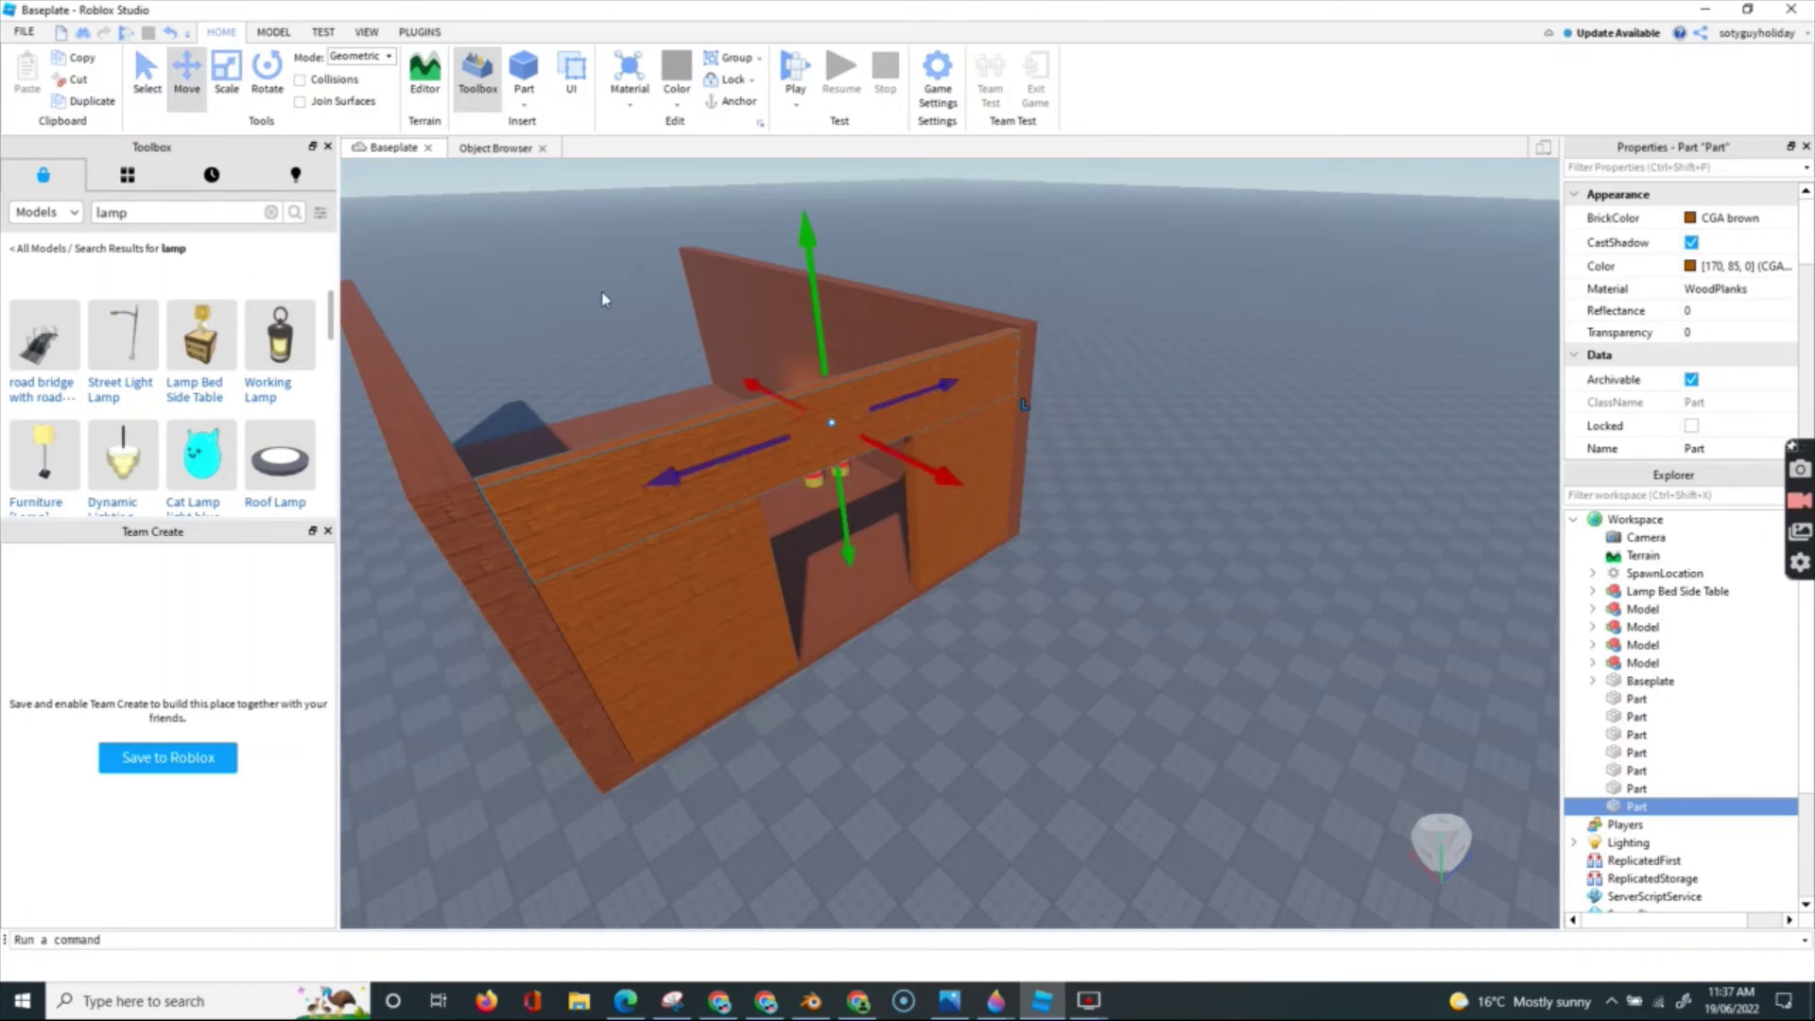
left_click_drag(754, 375, 542, 215)
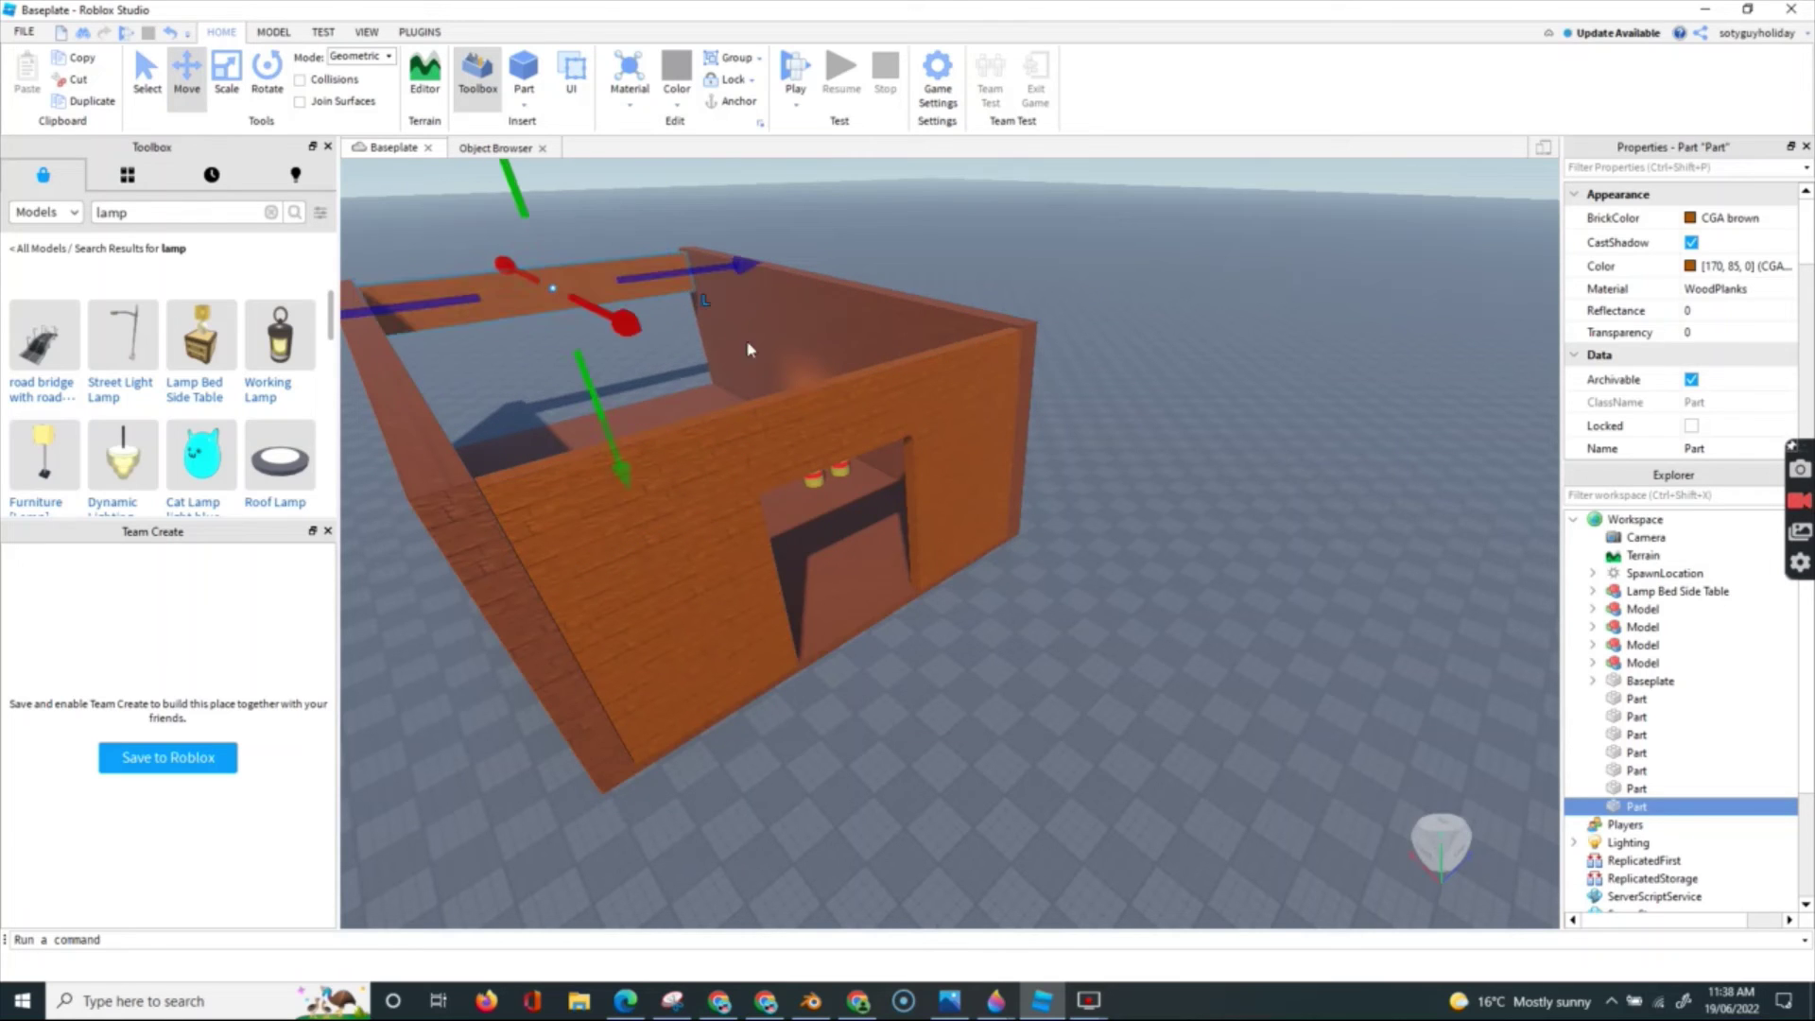
scroll(750, 353, "down", 5)
scroll(667, 371, "up", 5)
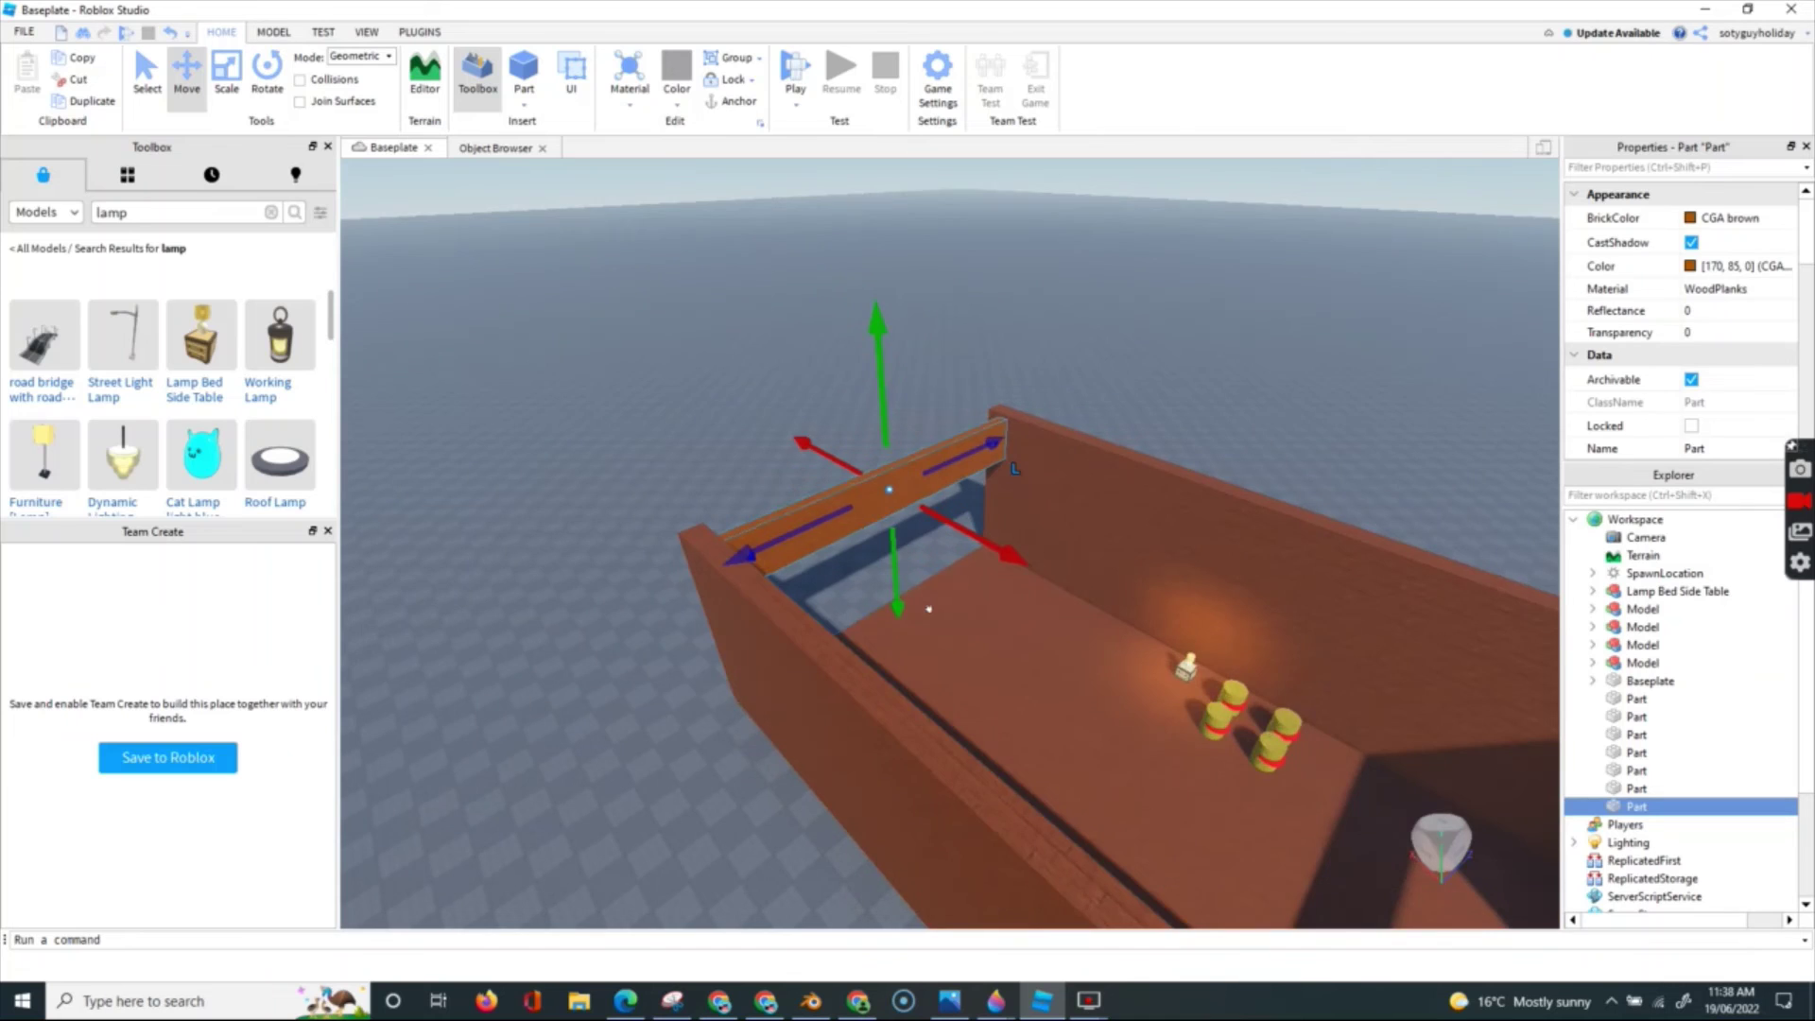
scroll(928, 609, "up", 5)
scroll(881, 531, "down", 3)
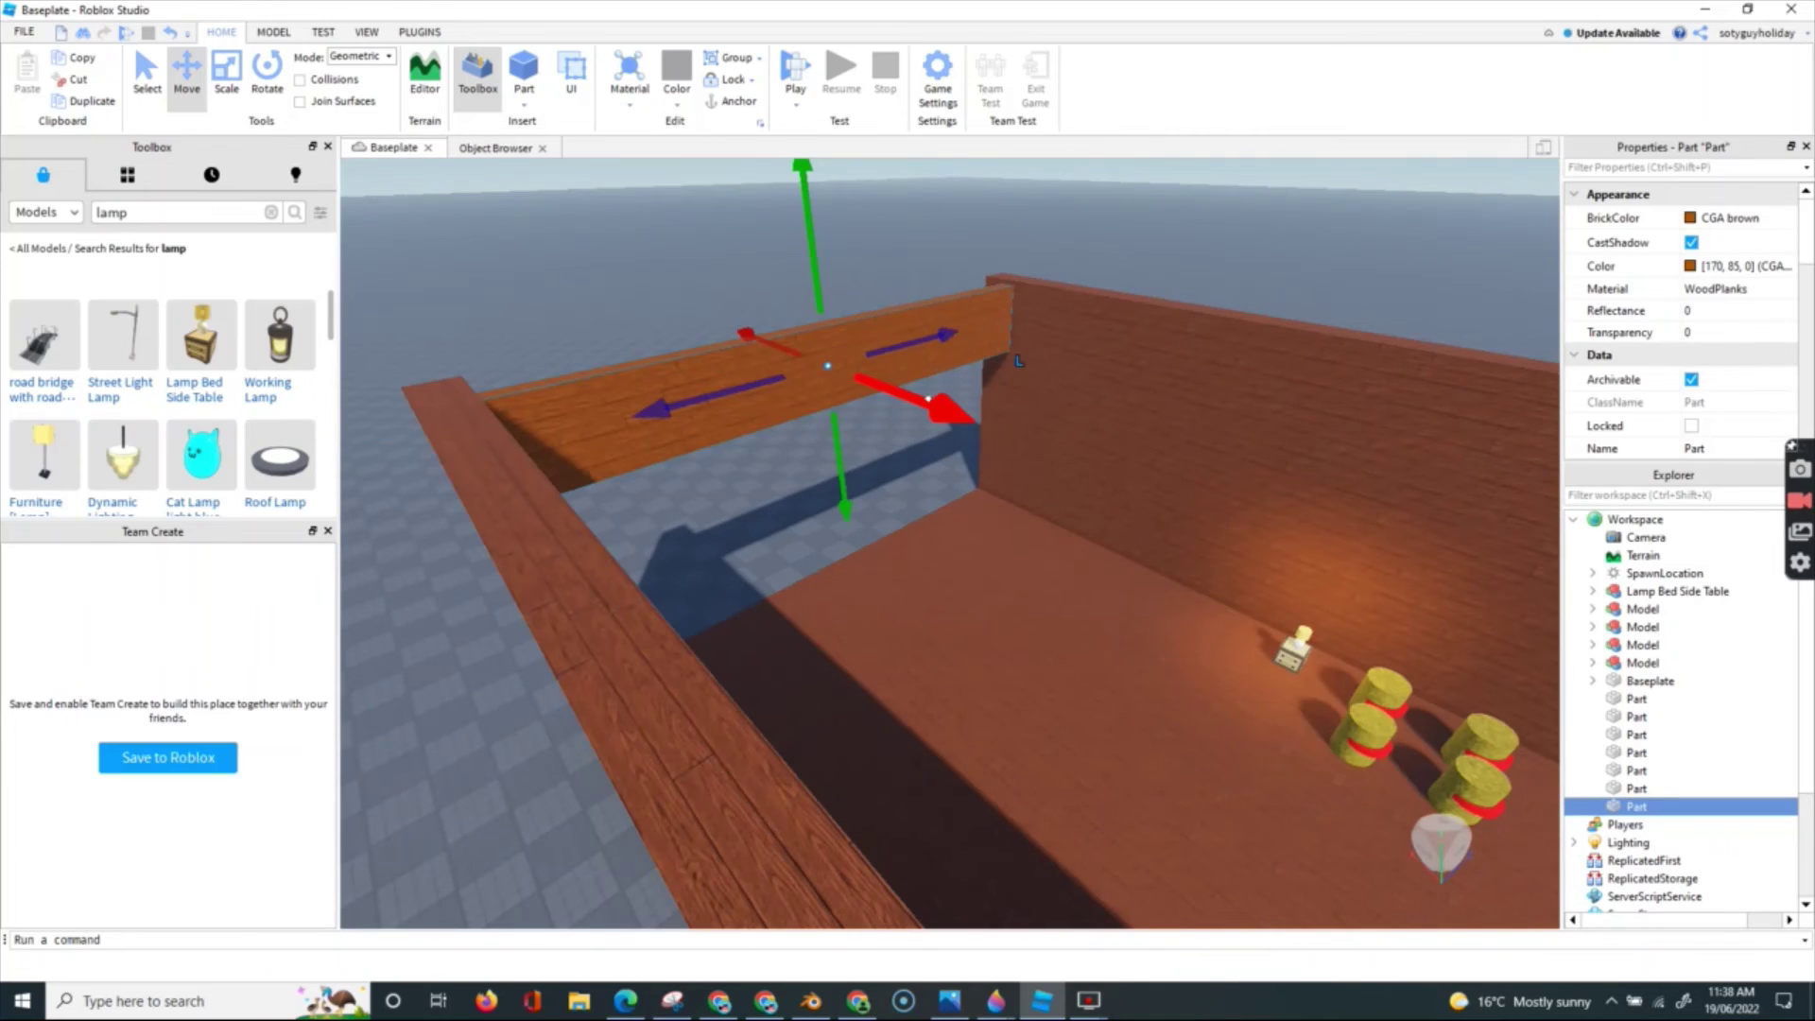
left_click_drag(929, 398, 924, 399)
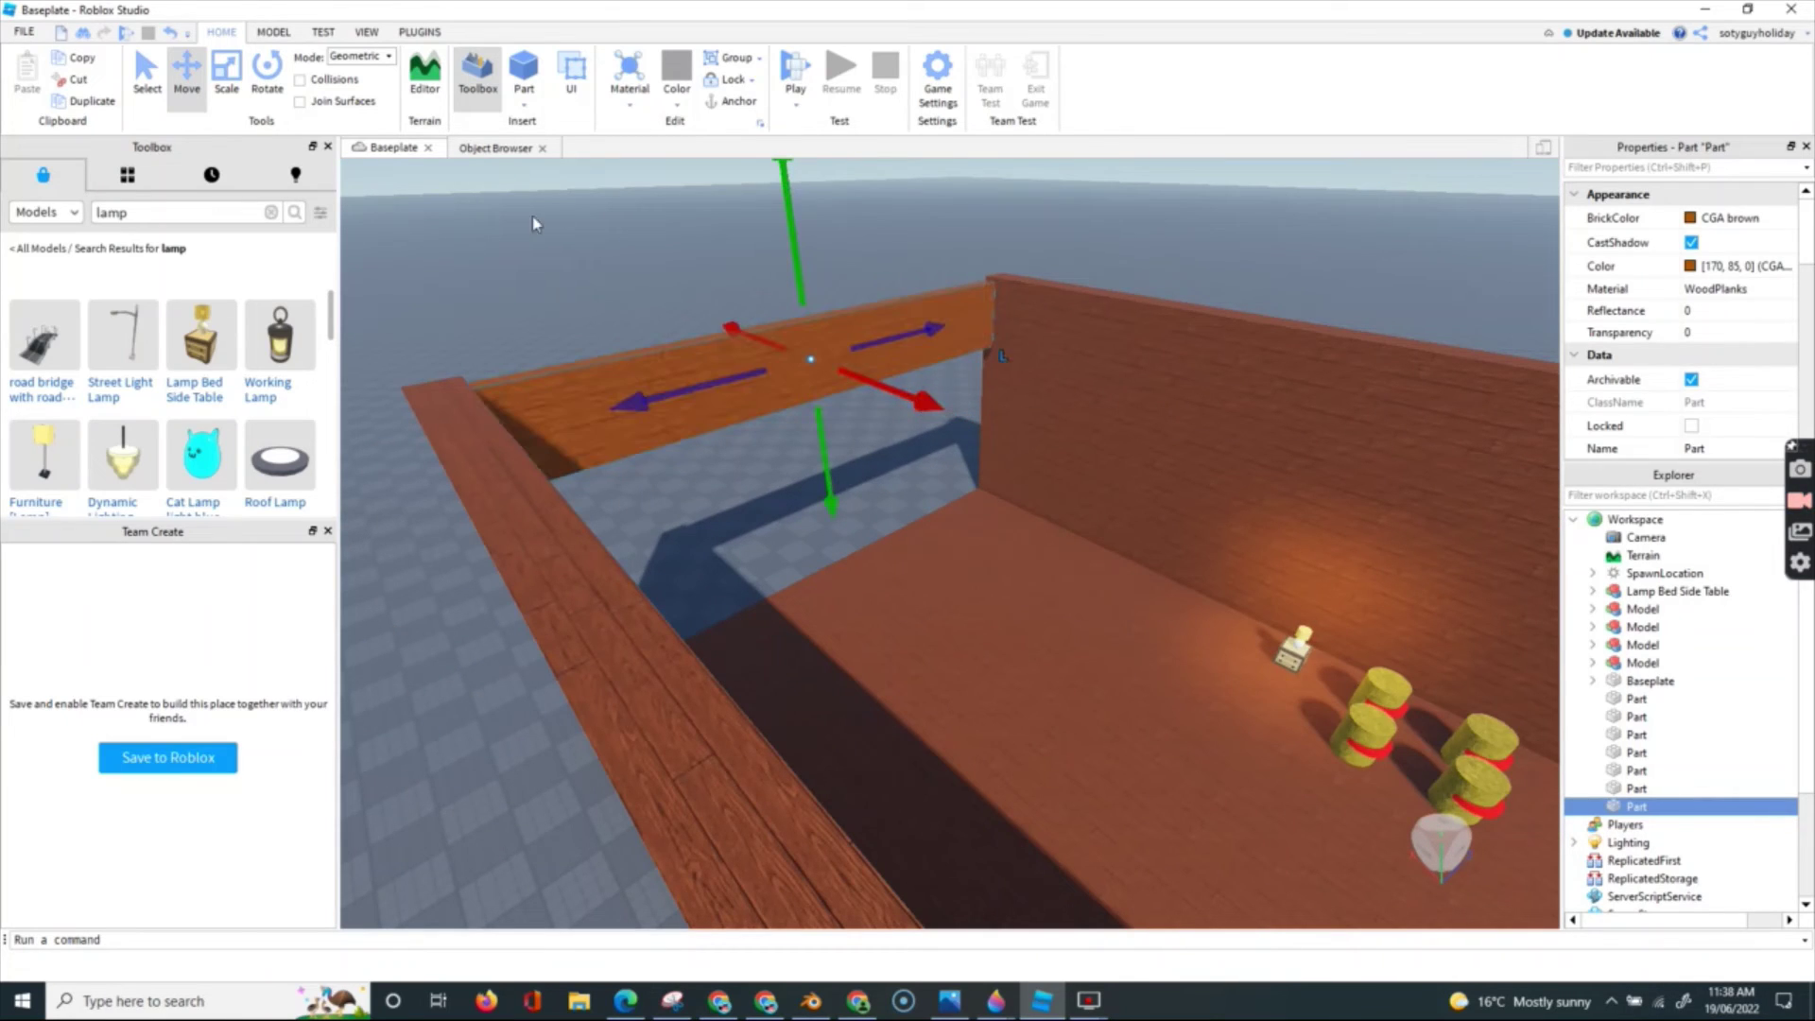
- Scale the back strip down to the floor, up to the wall tops and sideways to the side wall to close the back
left_click(227, 71)
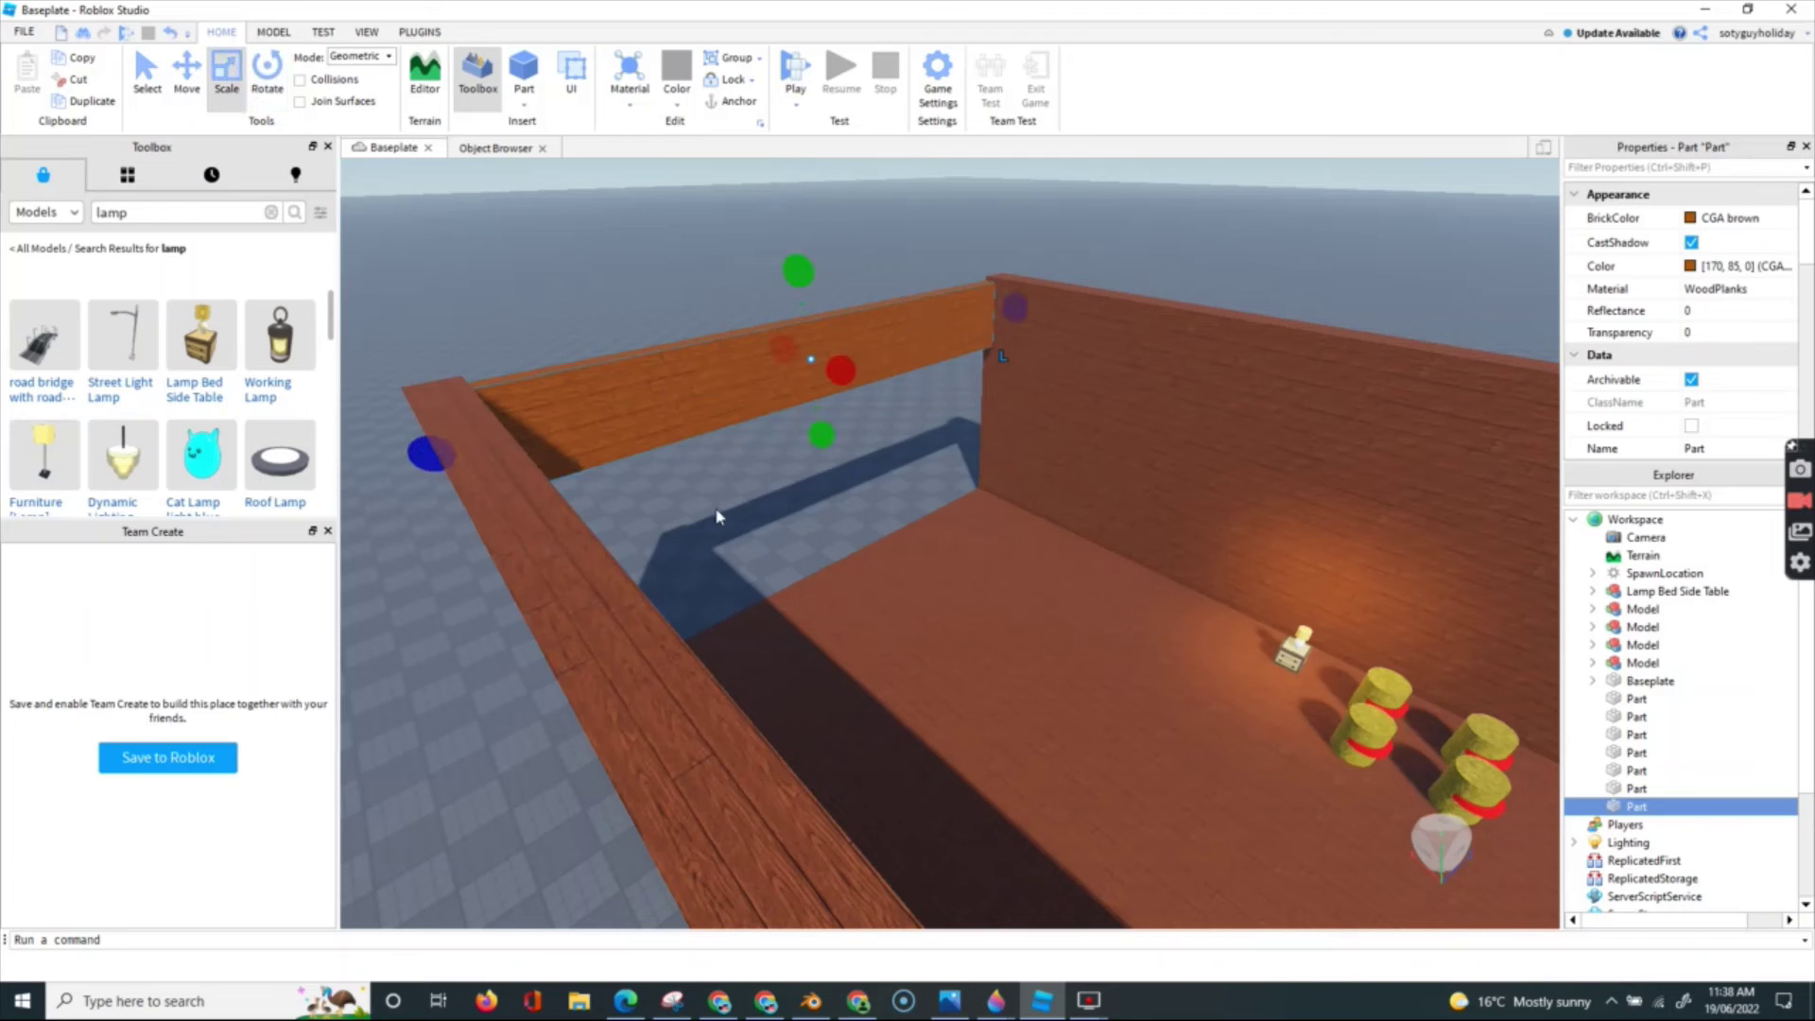
left_click_drag(844, 448, 891, 596)
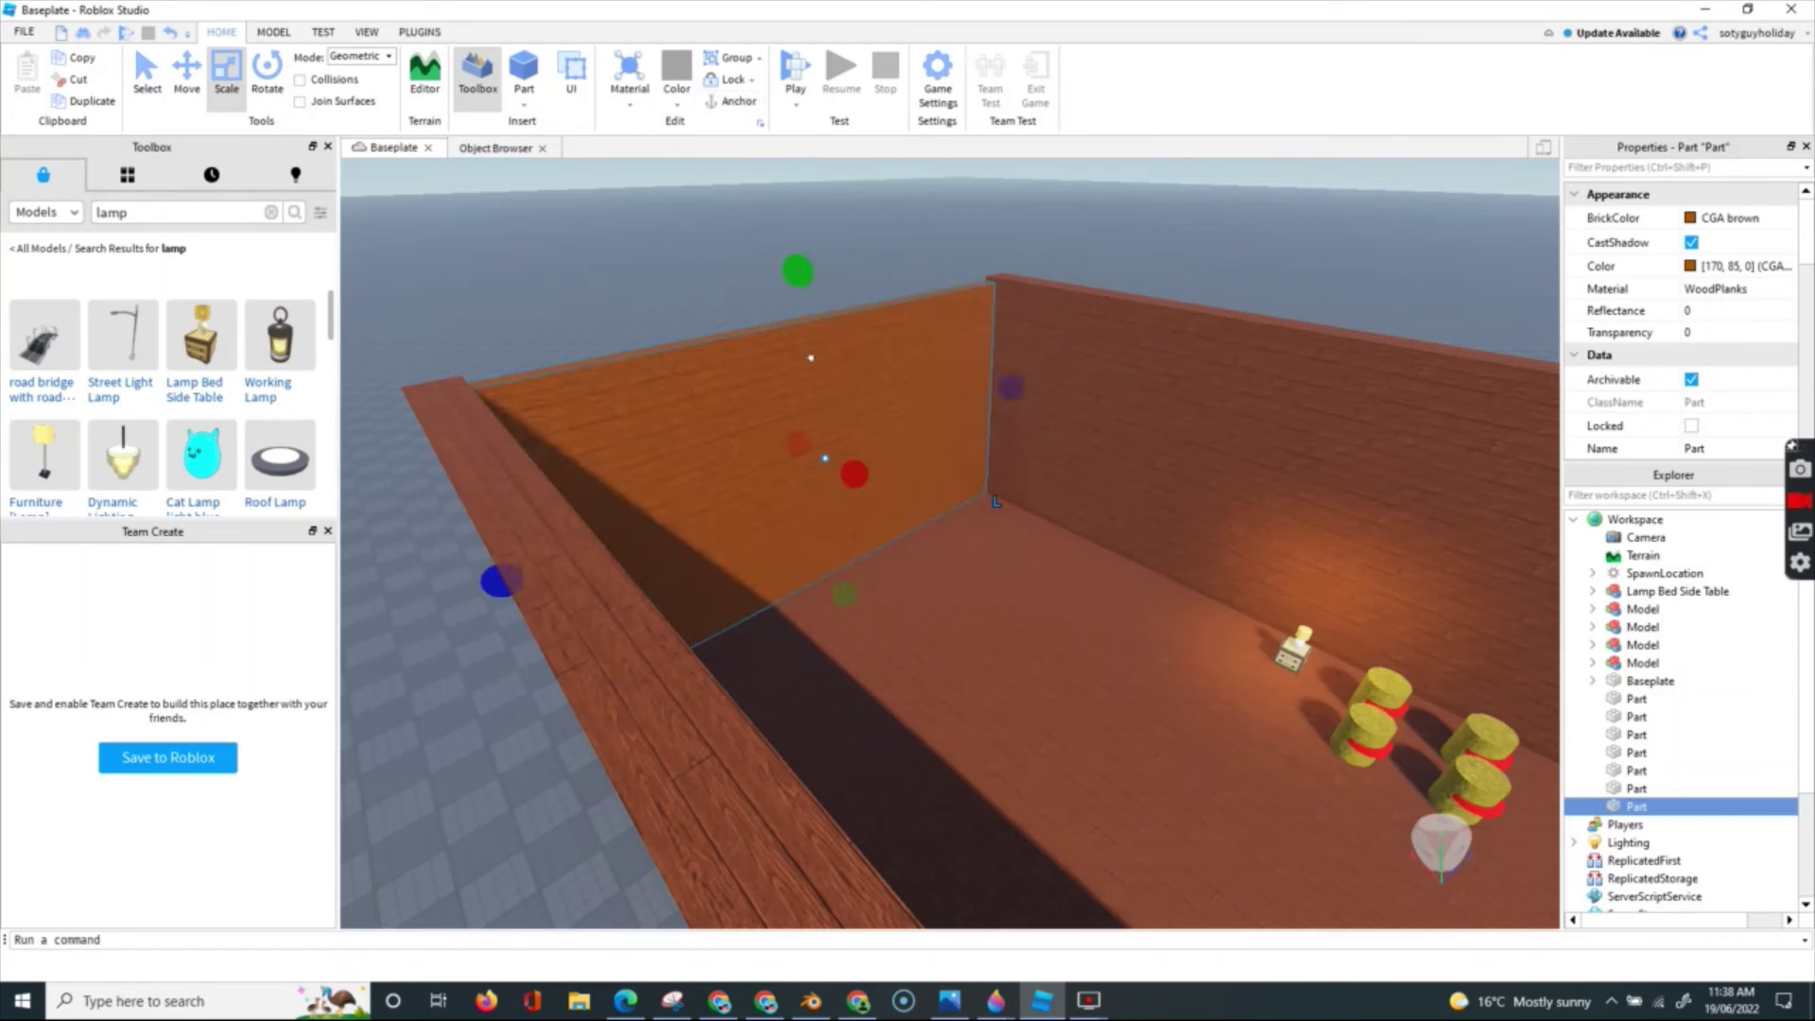
mouse_move(794, 261)
left_mouse_down()
mouse_move(798, 275)
mouse_move(783, 248)
left_mouse_up()
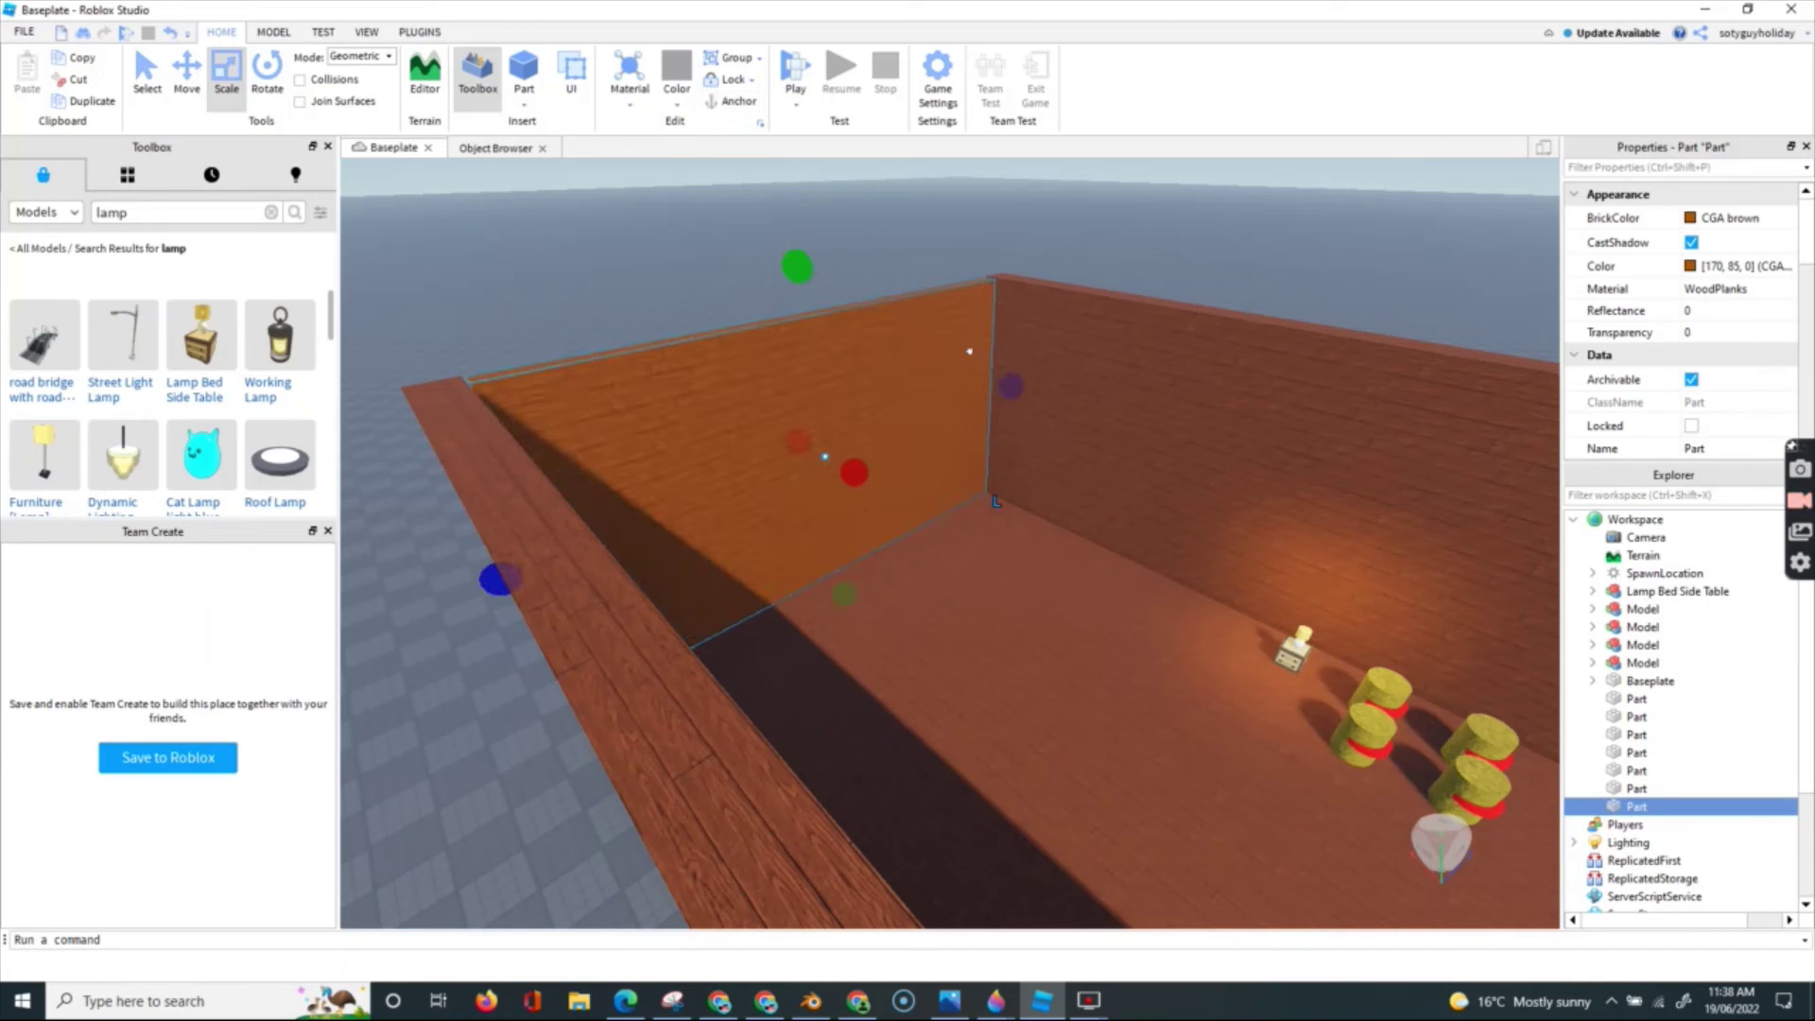
left_click_drag(1010, 386, 1020, 383)
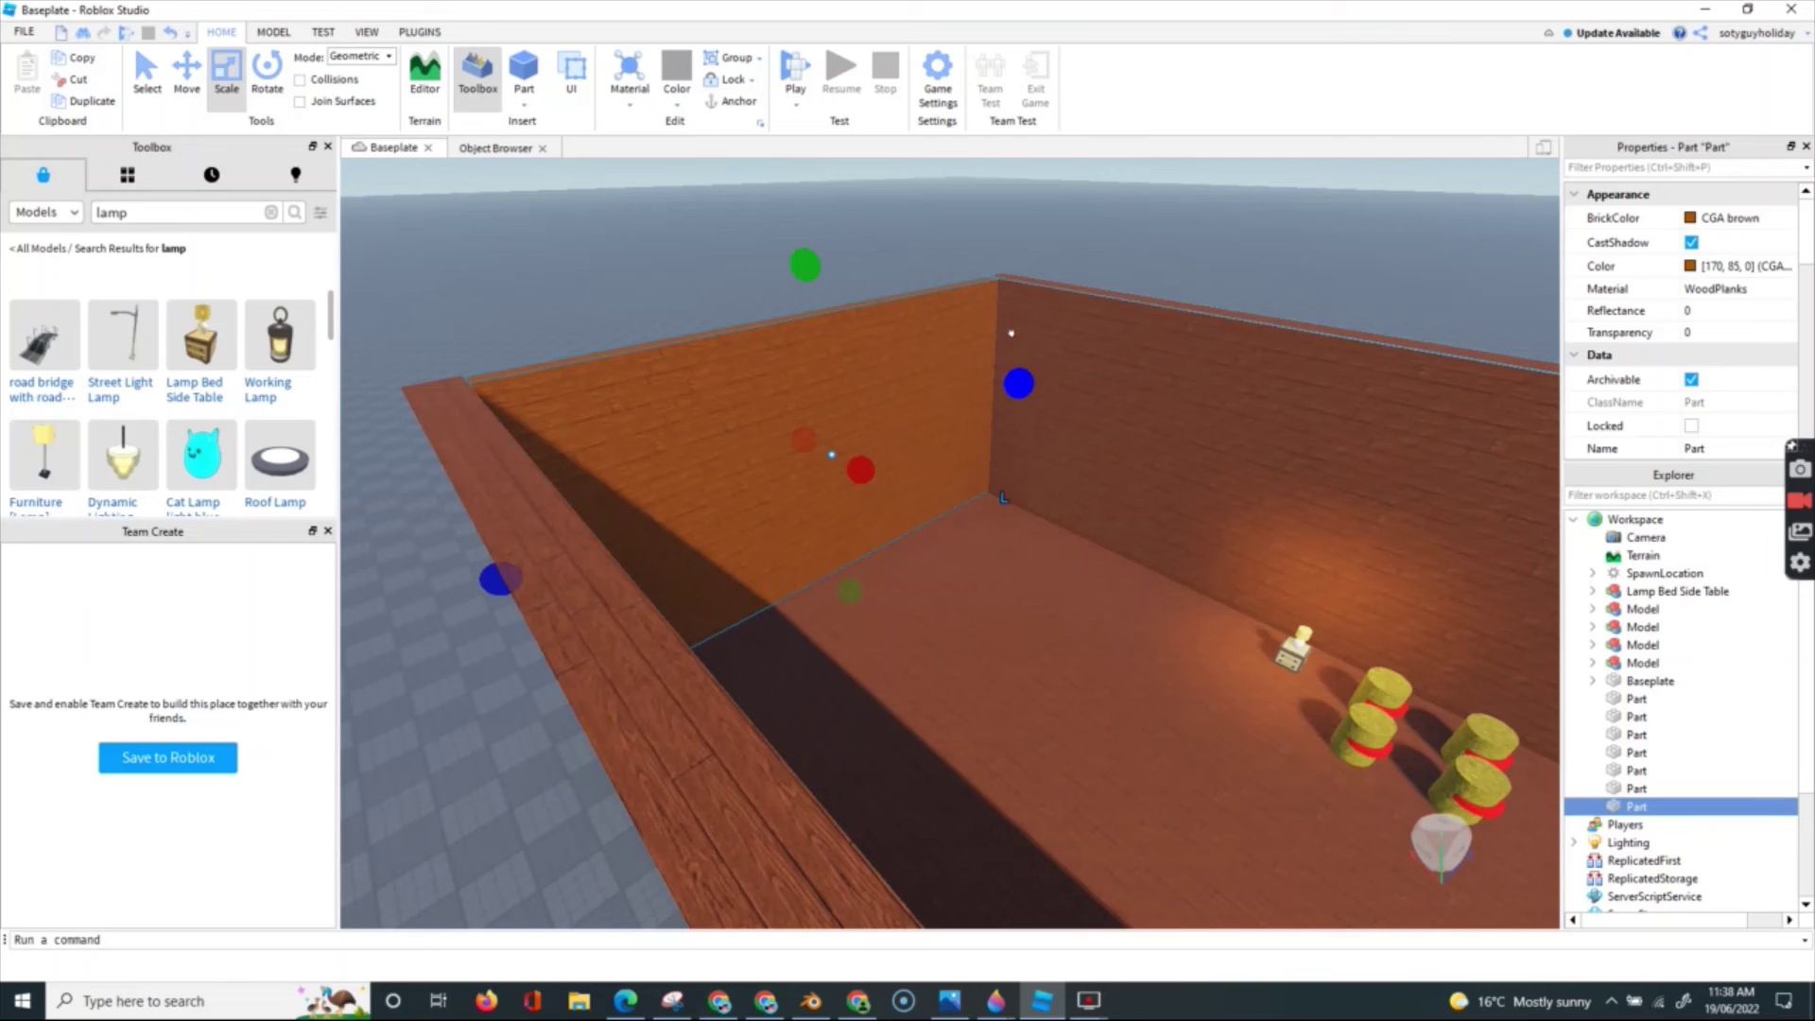
left_click(1173, 235)
- Insert a block part on top of the back wall, anchor it and stretch it across all walls as a roof
scroll(827, 370, "down", 10)
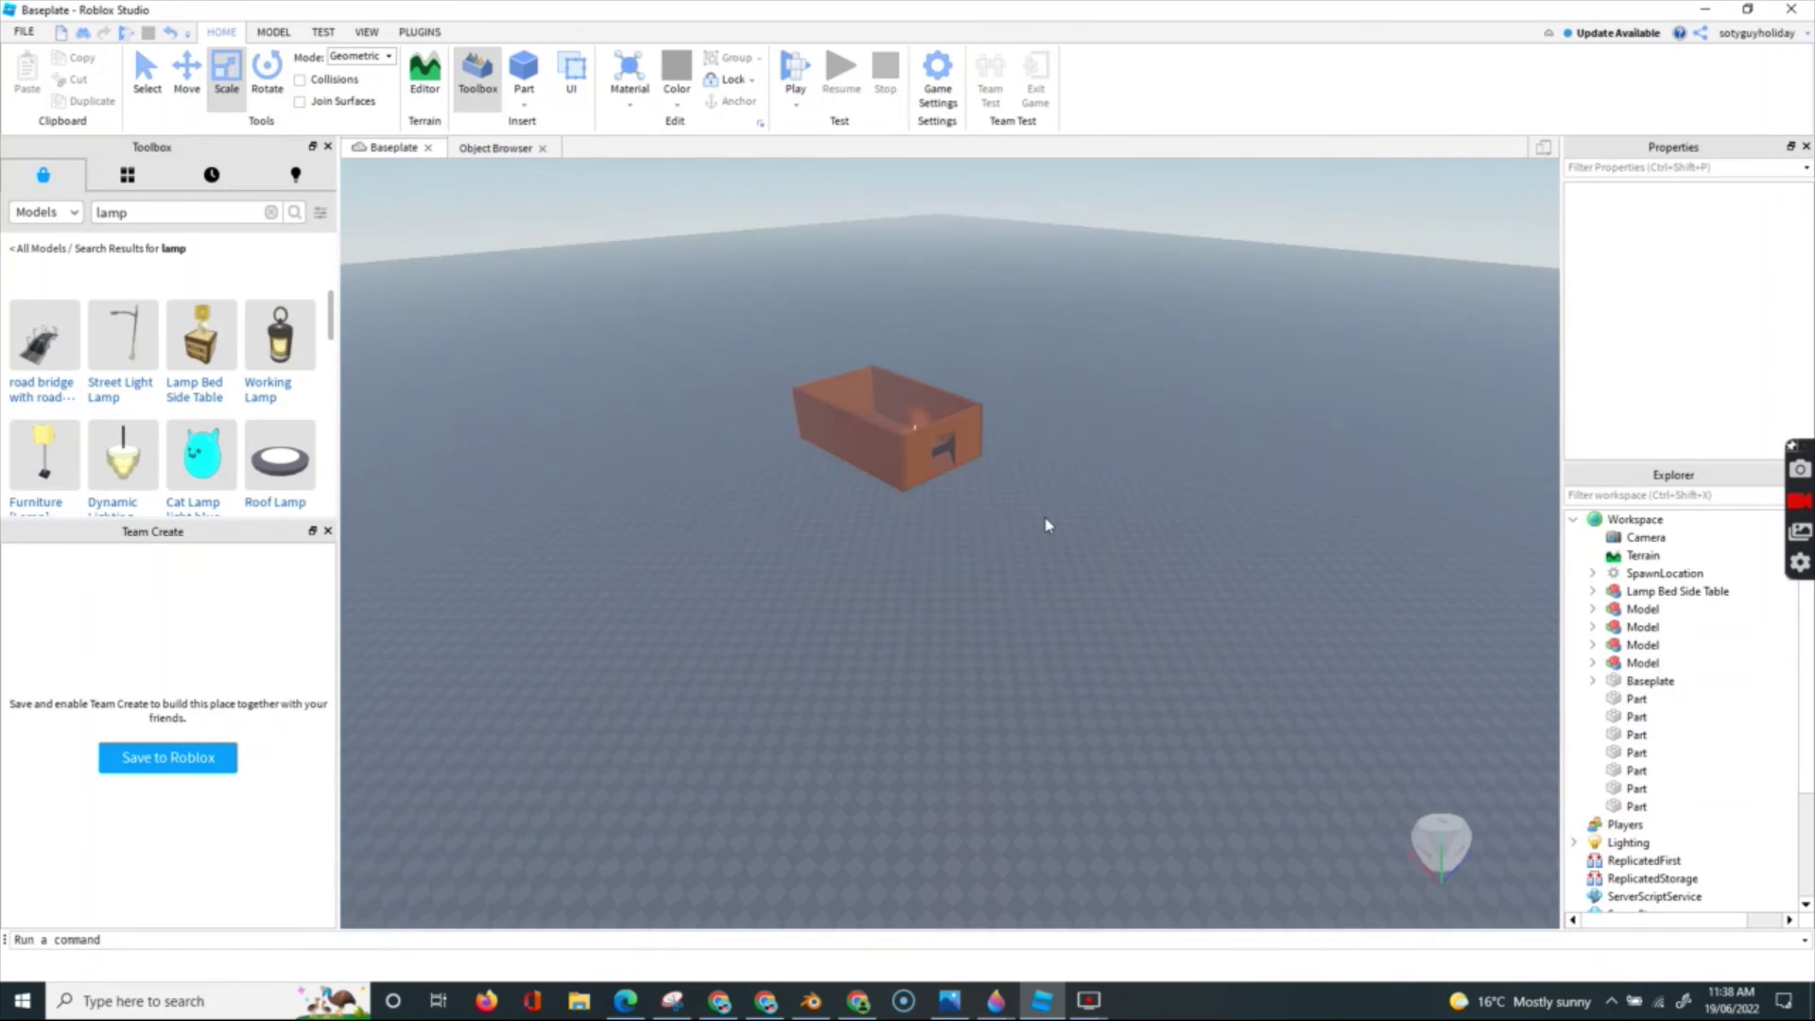
scroll(1045, 525, "up", 10)
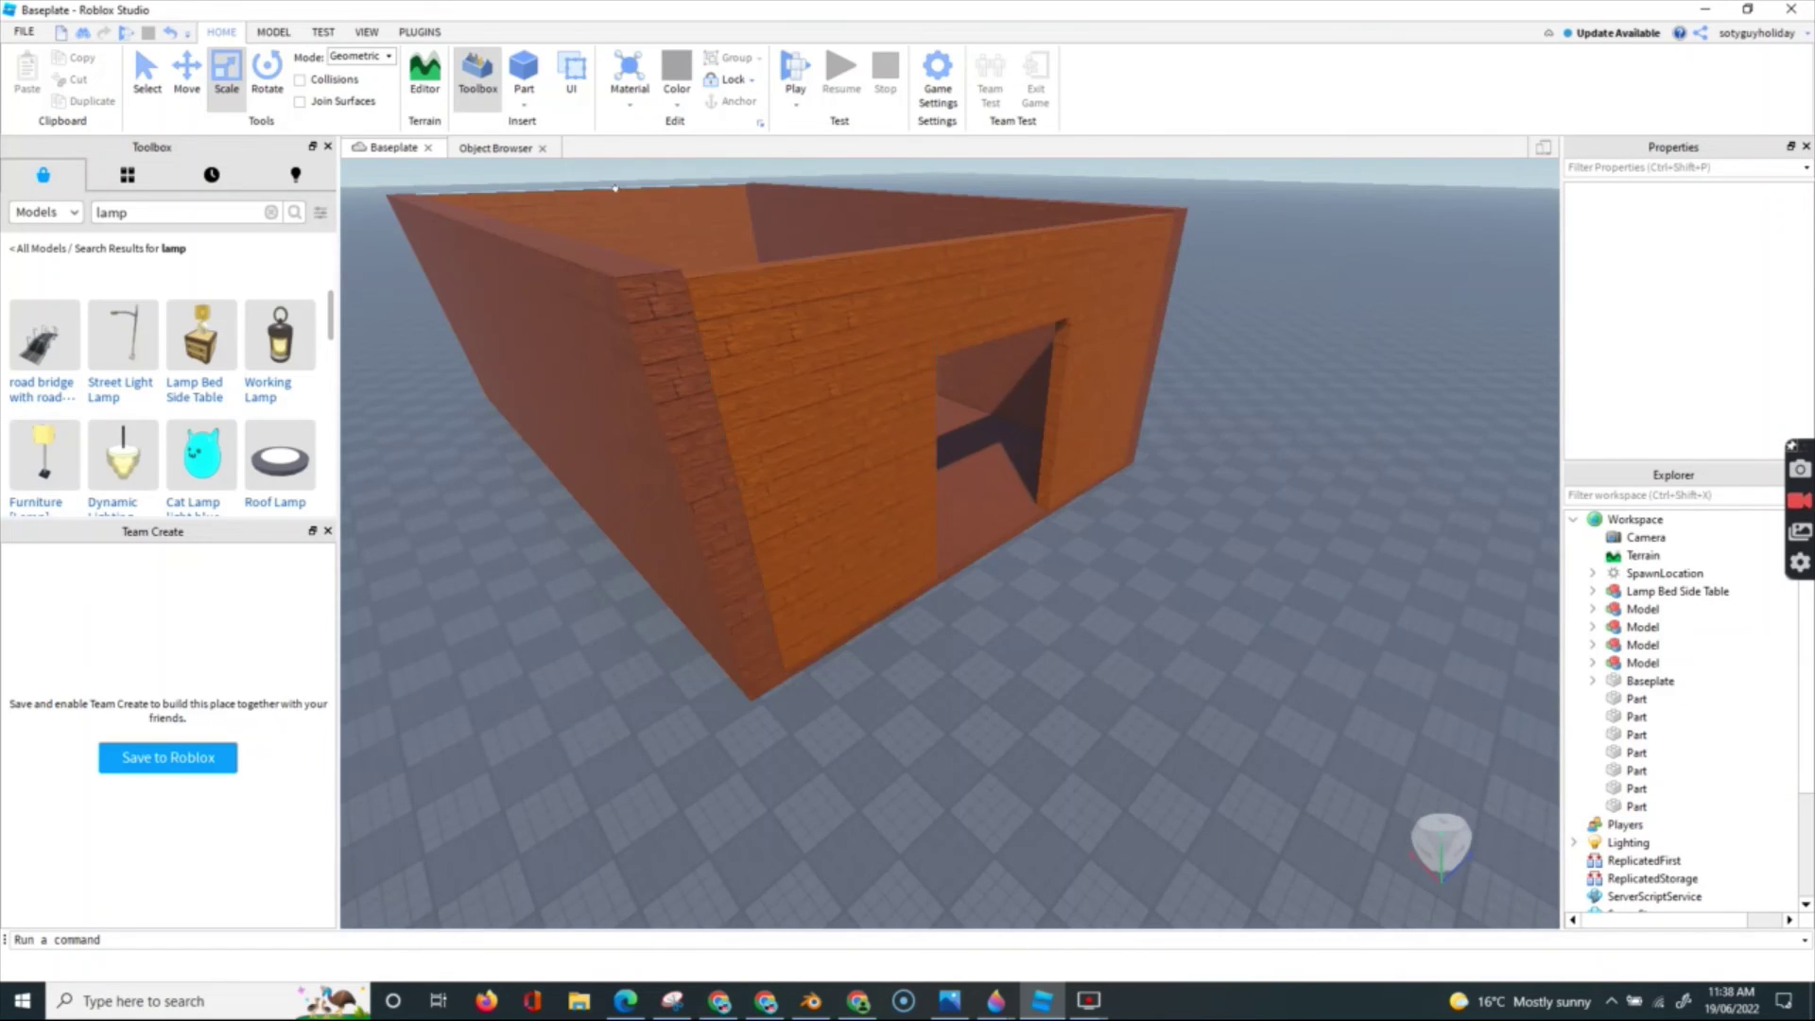
scroll(614, 187, "up", 5)
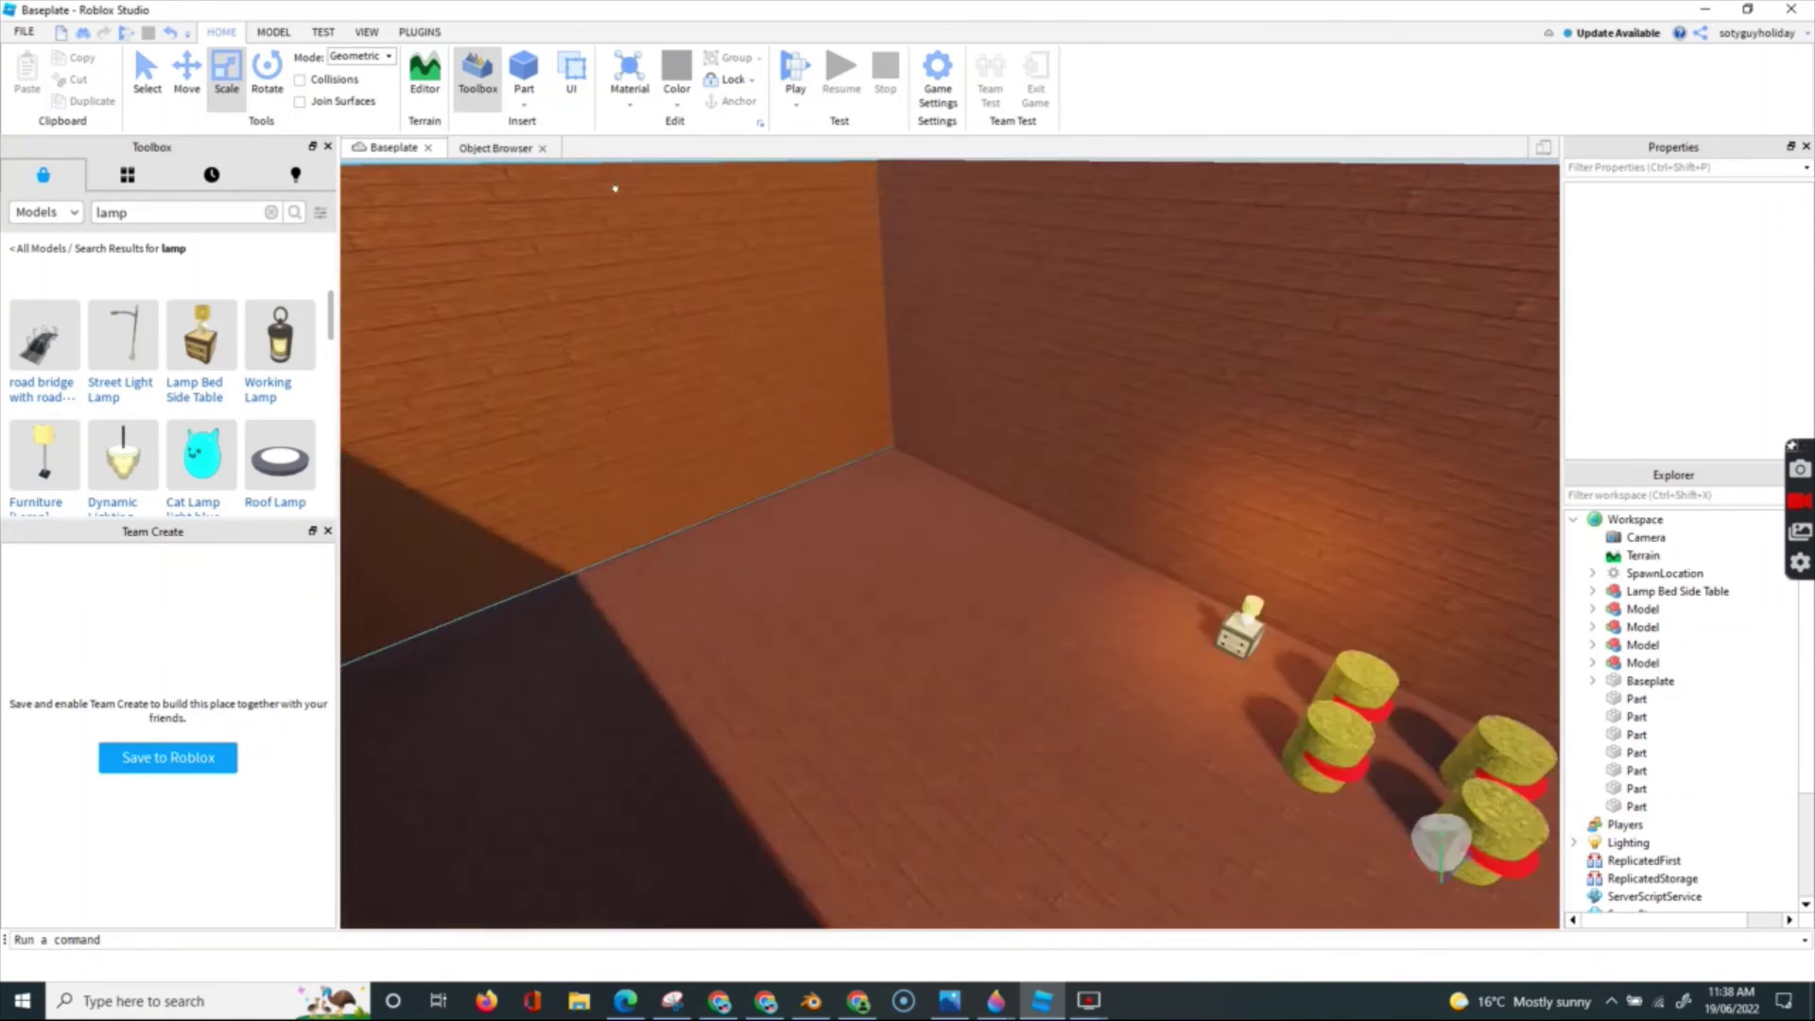
scroll(631, 389, "down", 3)
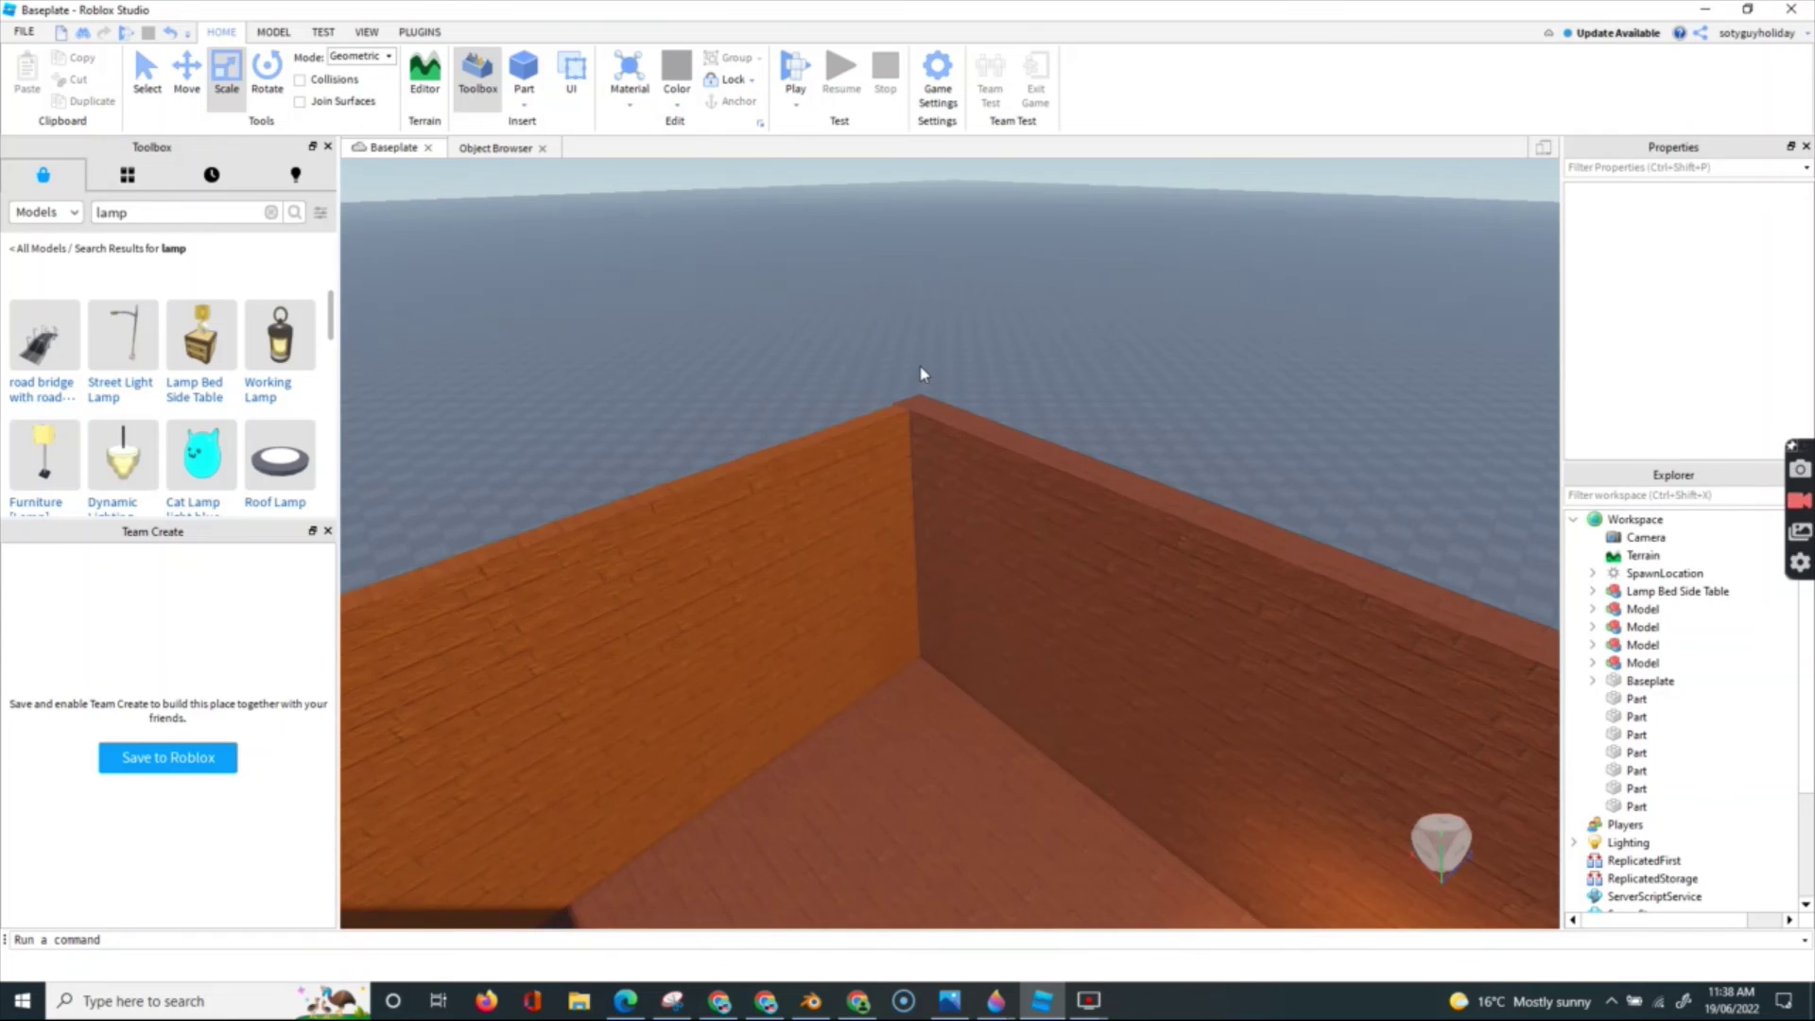
scroll(923, 377, "up", 3)
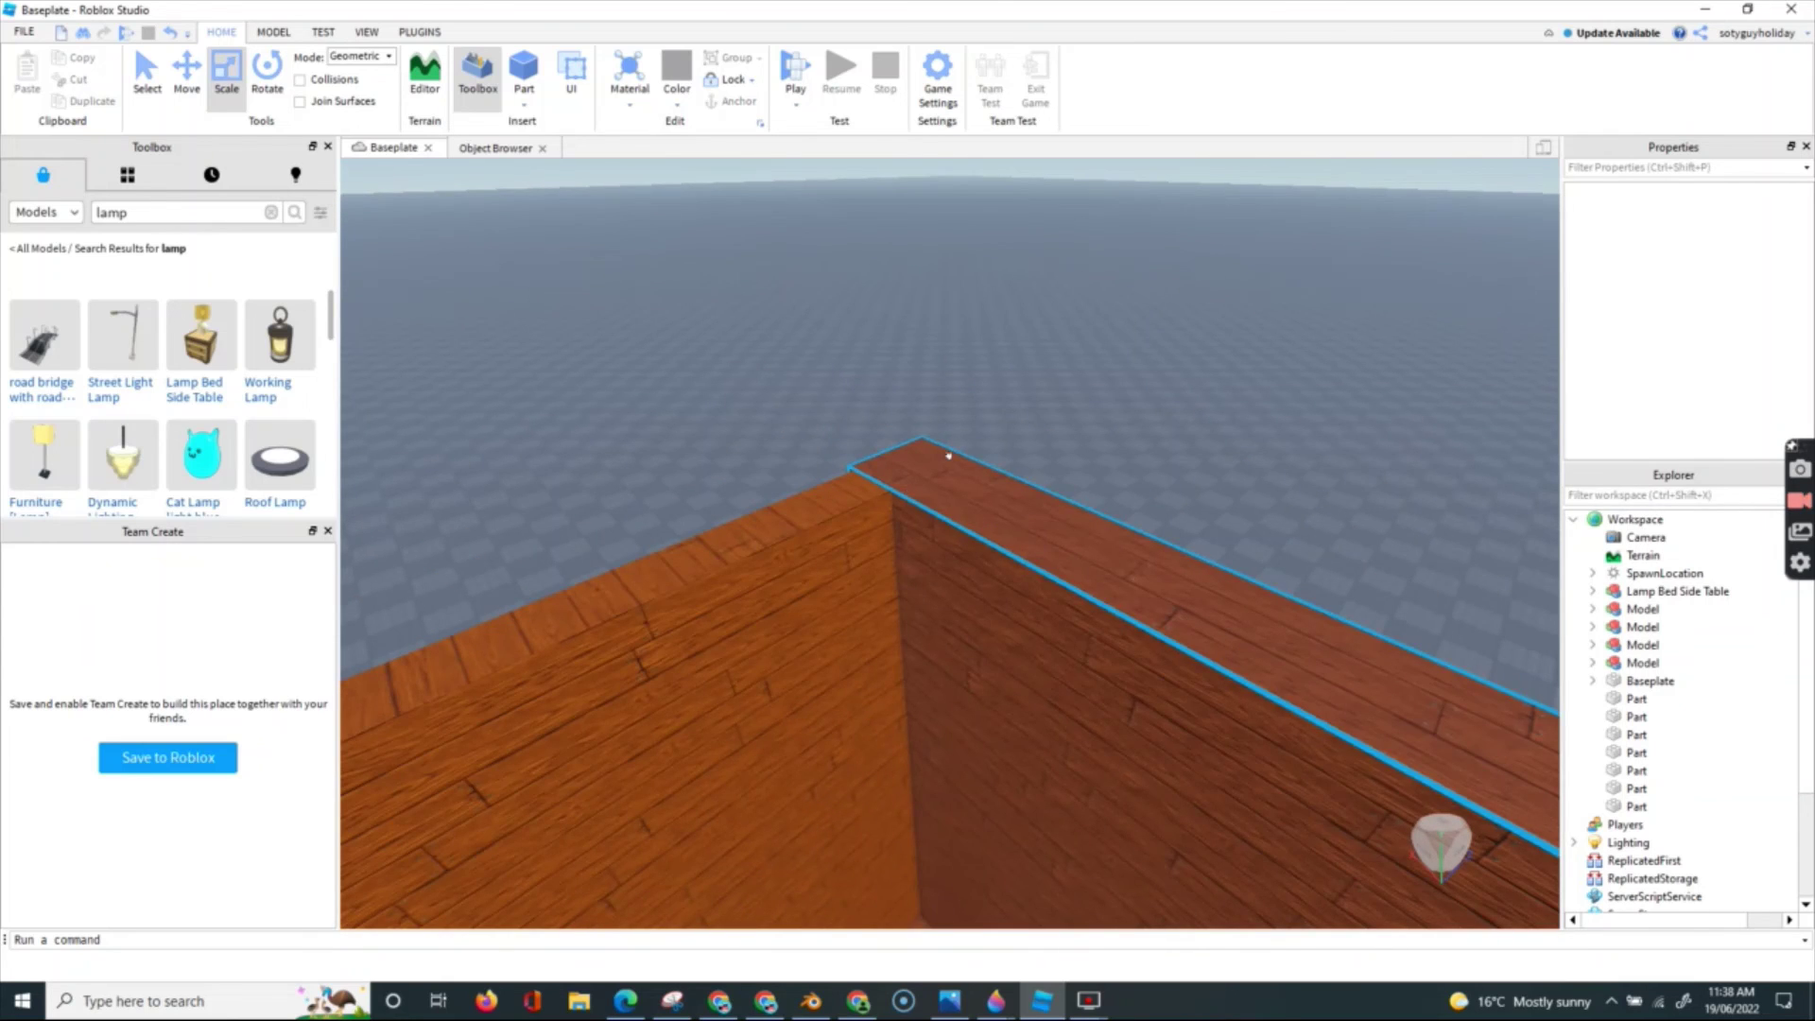
scroll(948, 456, "up", 3)
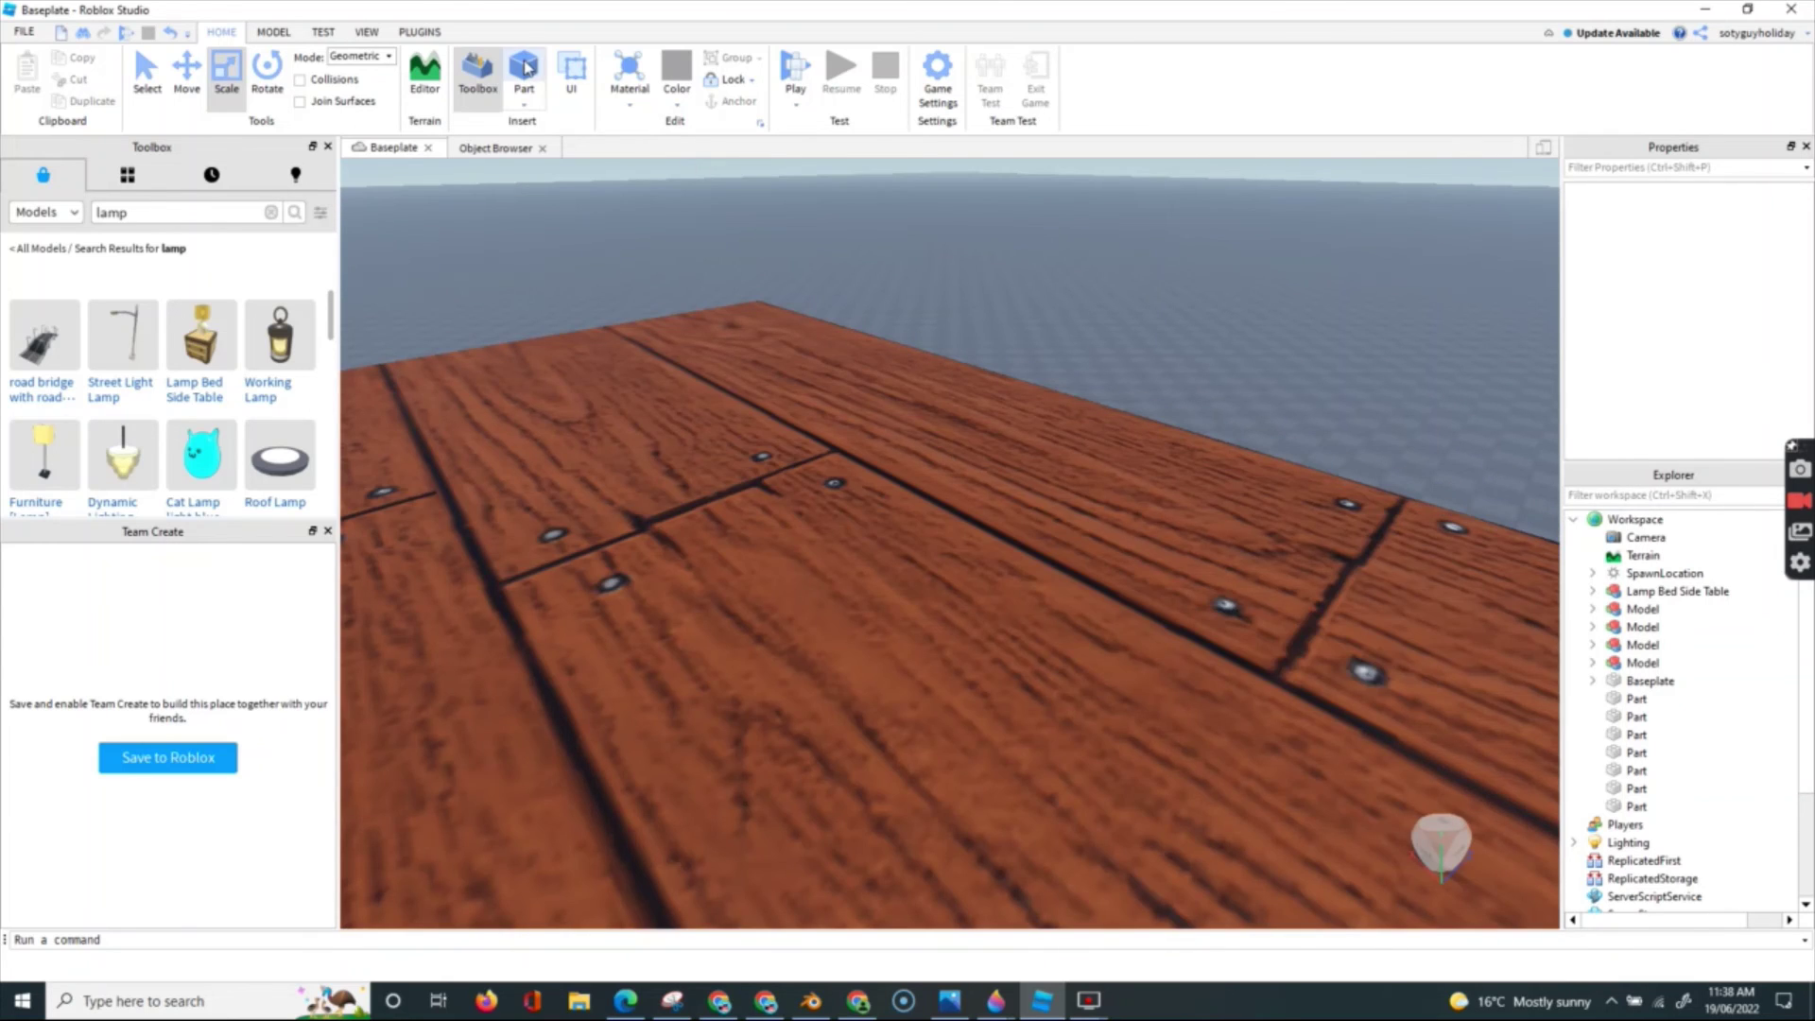
left_click(525, 68)
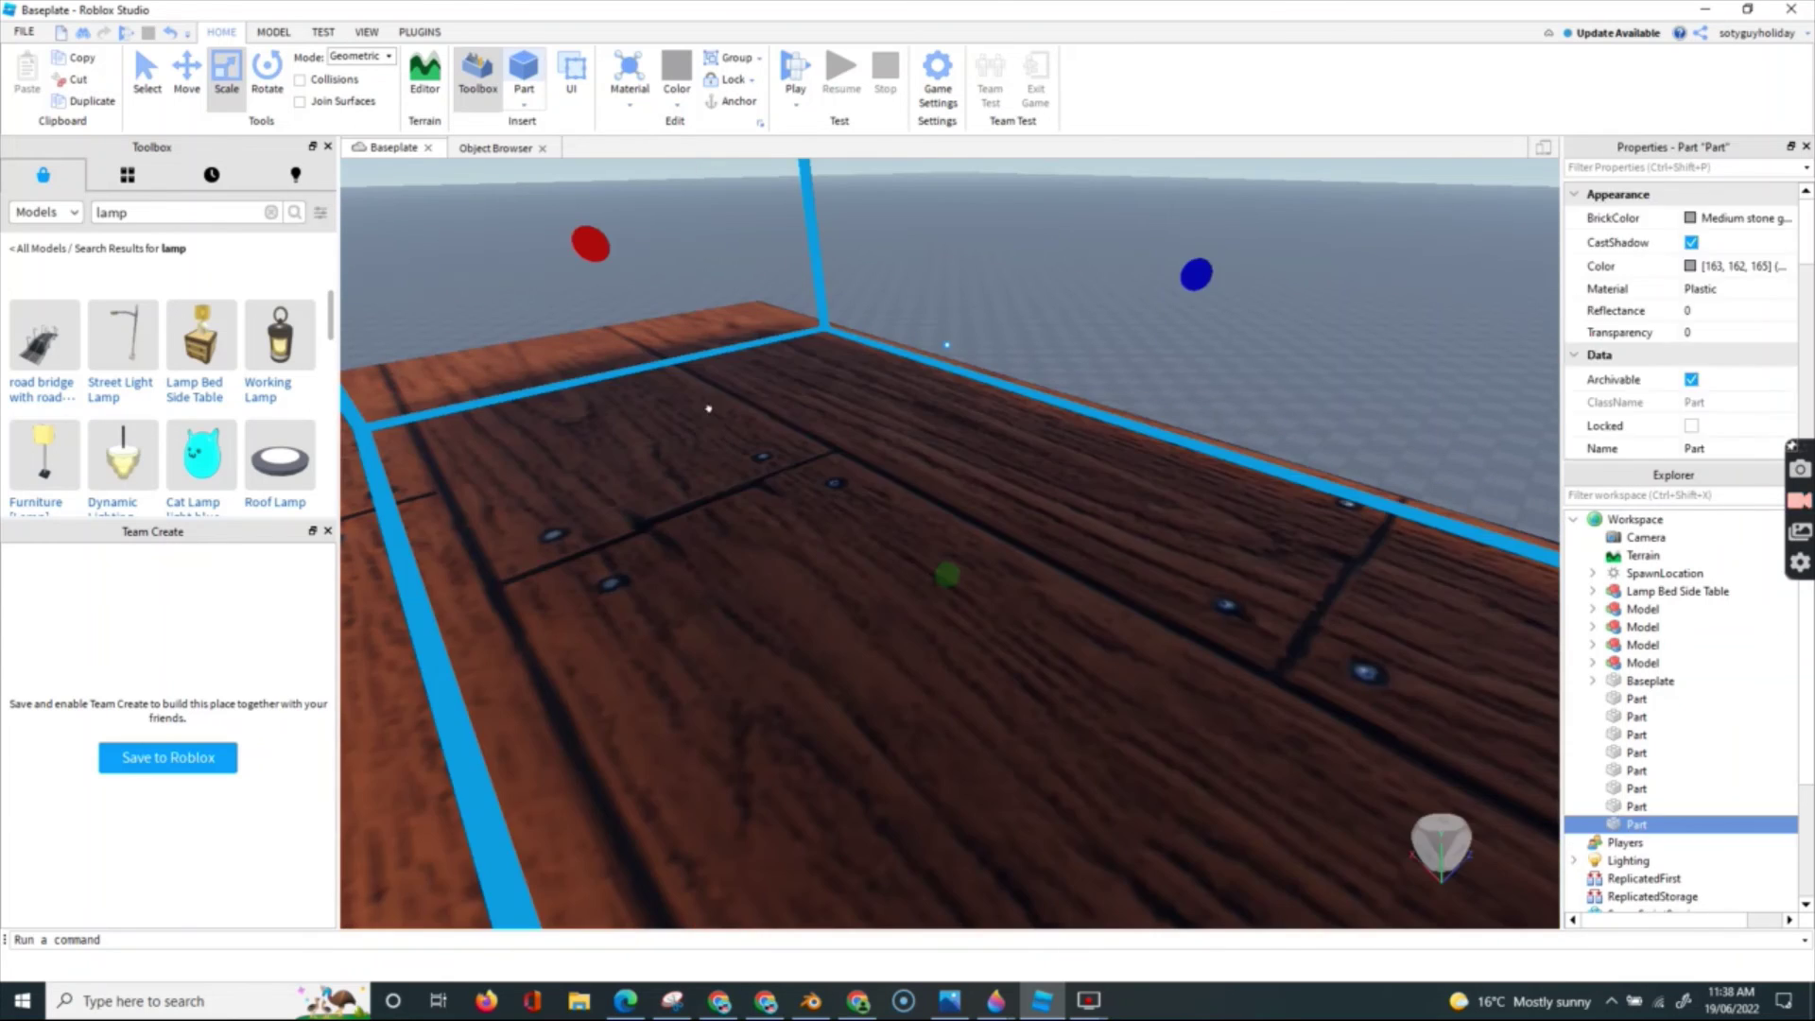
scroll(740, 435, "down", 10)
left_click_drag(680, 437, 542, 490)
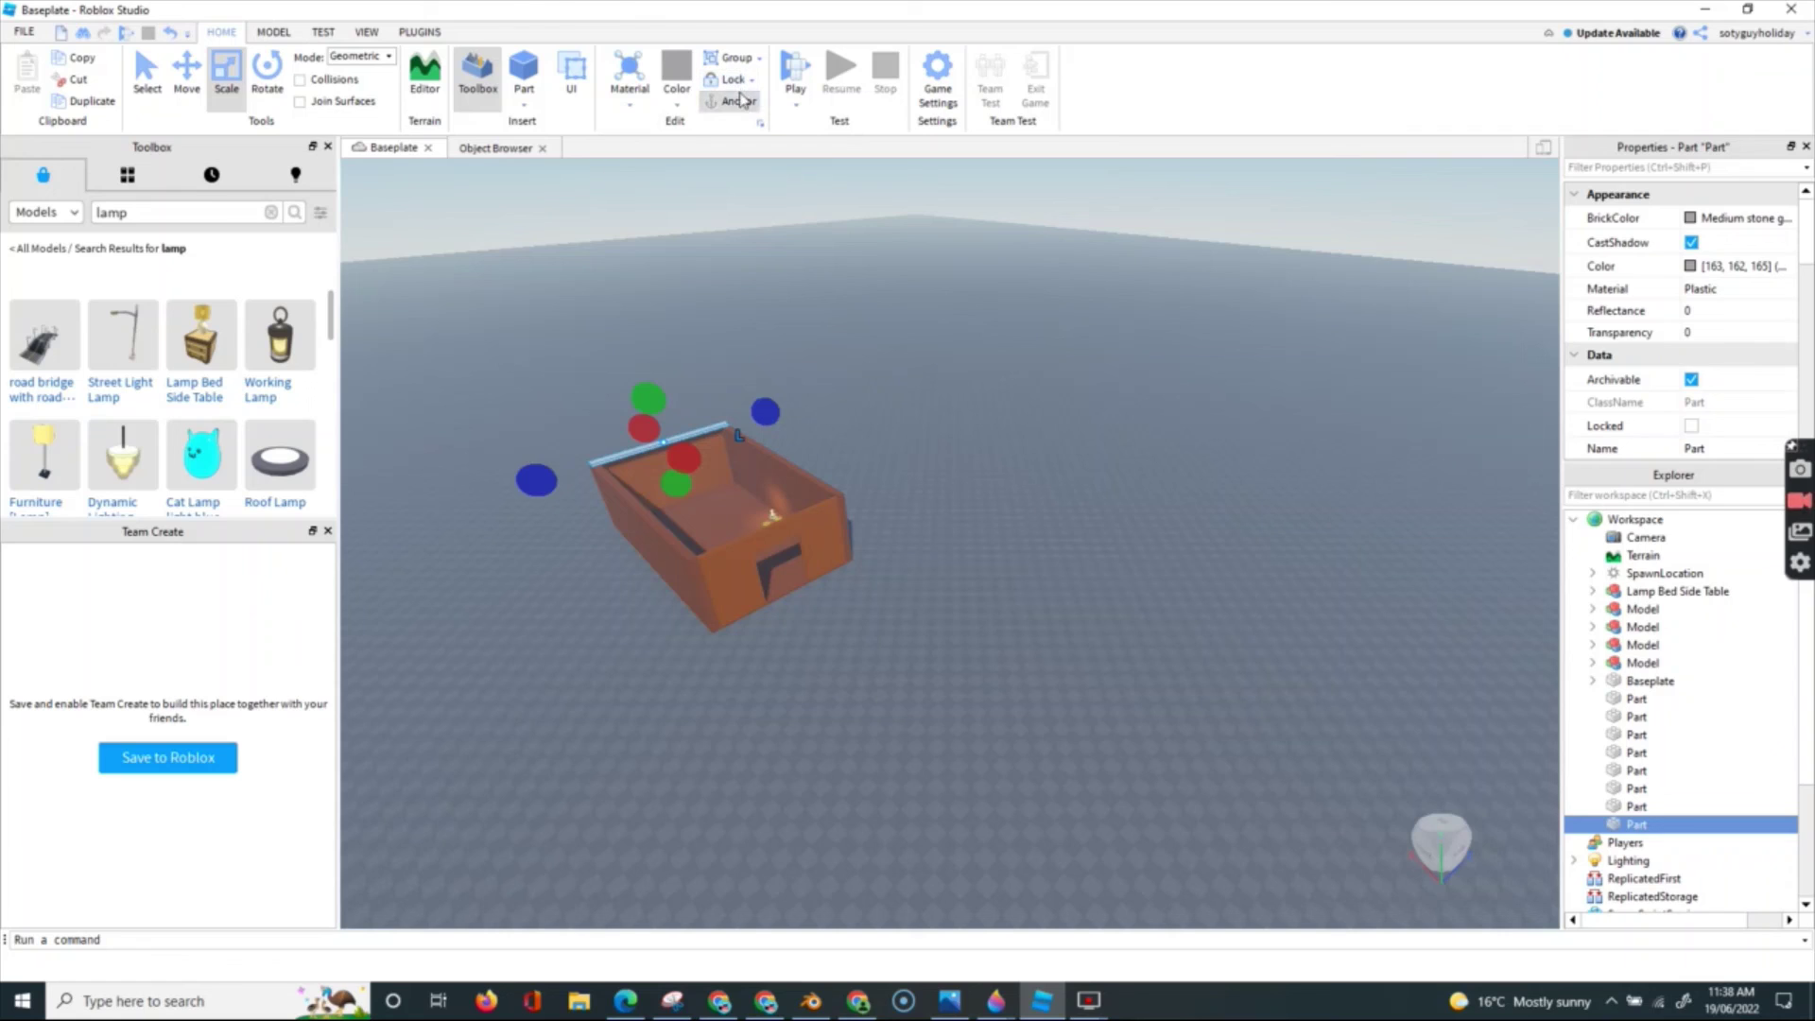
left_click_drag(679, 441, 842, 527)
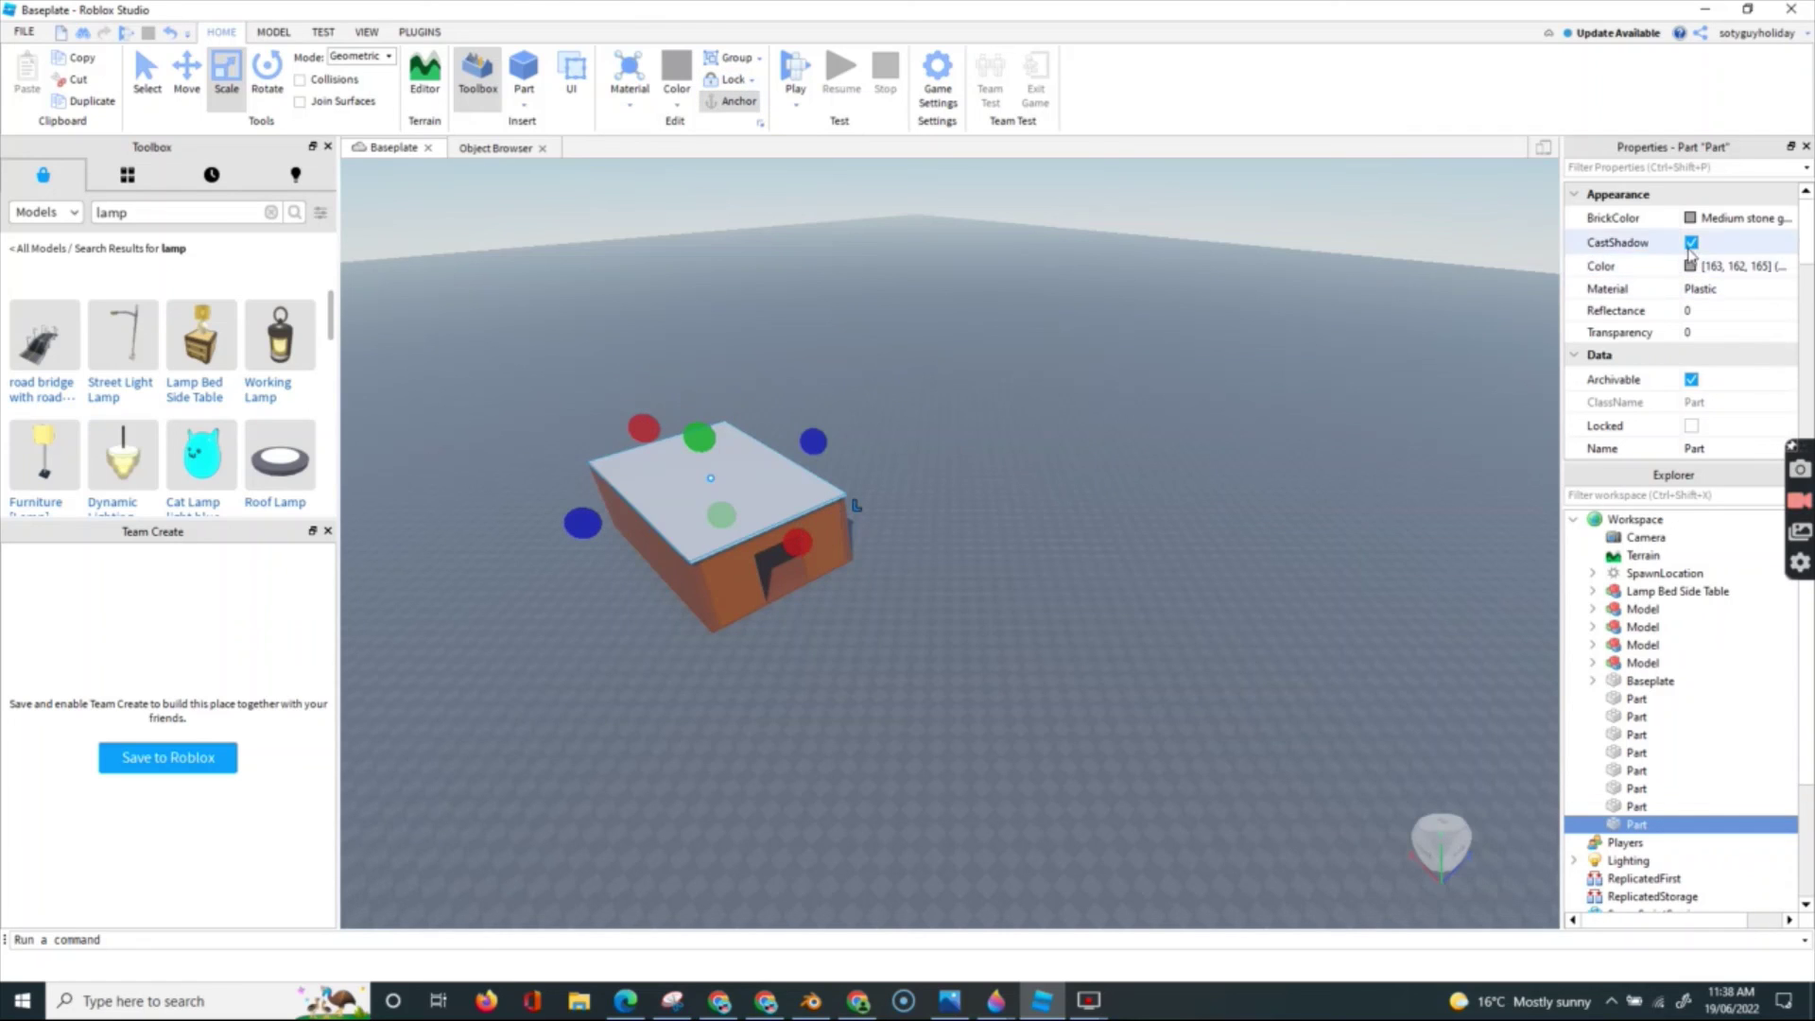
- Turn off CastShadow for the roof and set its BrickColor to Really red
left_click(1692, 244)
scroll(906, 594, "up", 2)
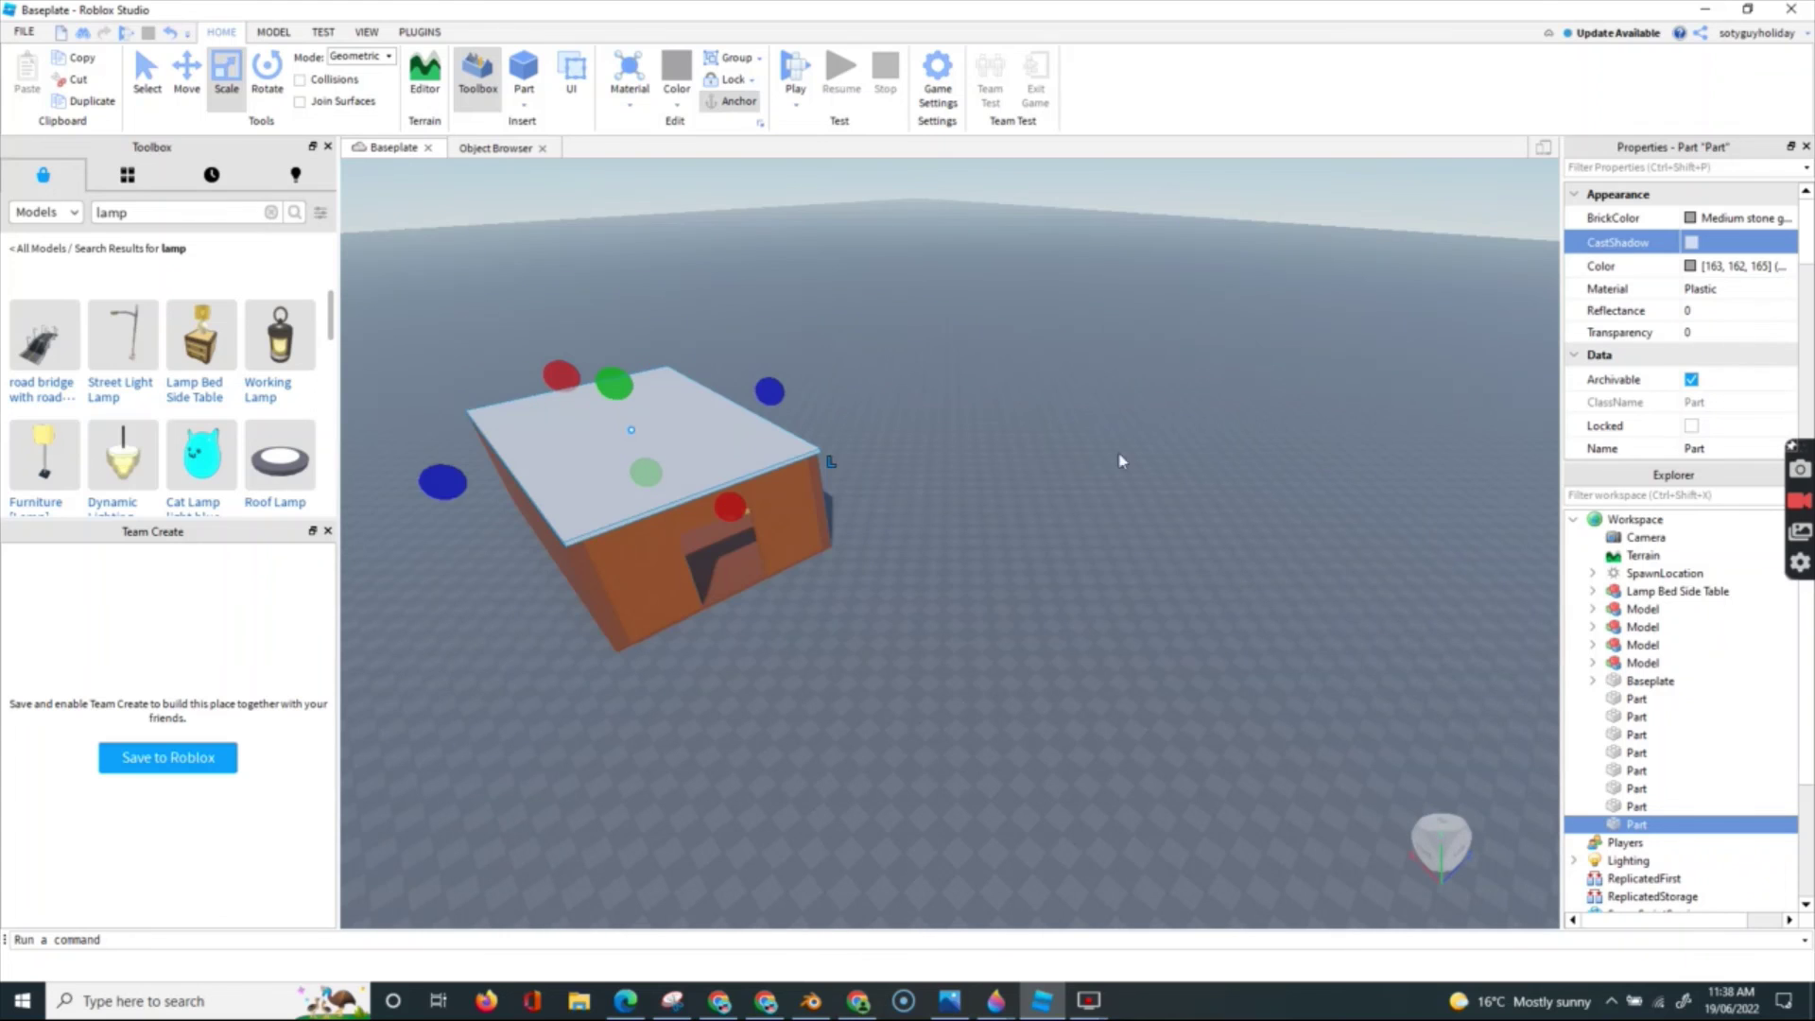
left_click(1742, 227)
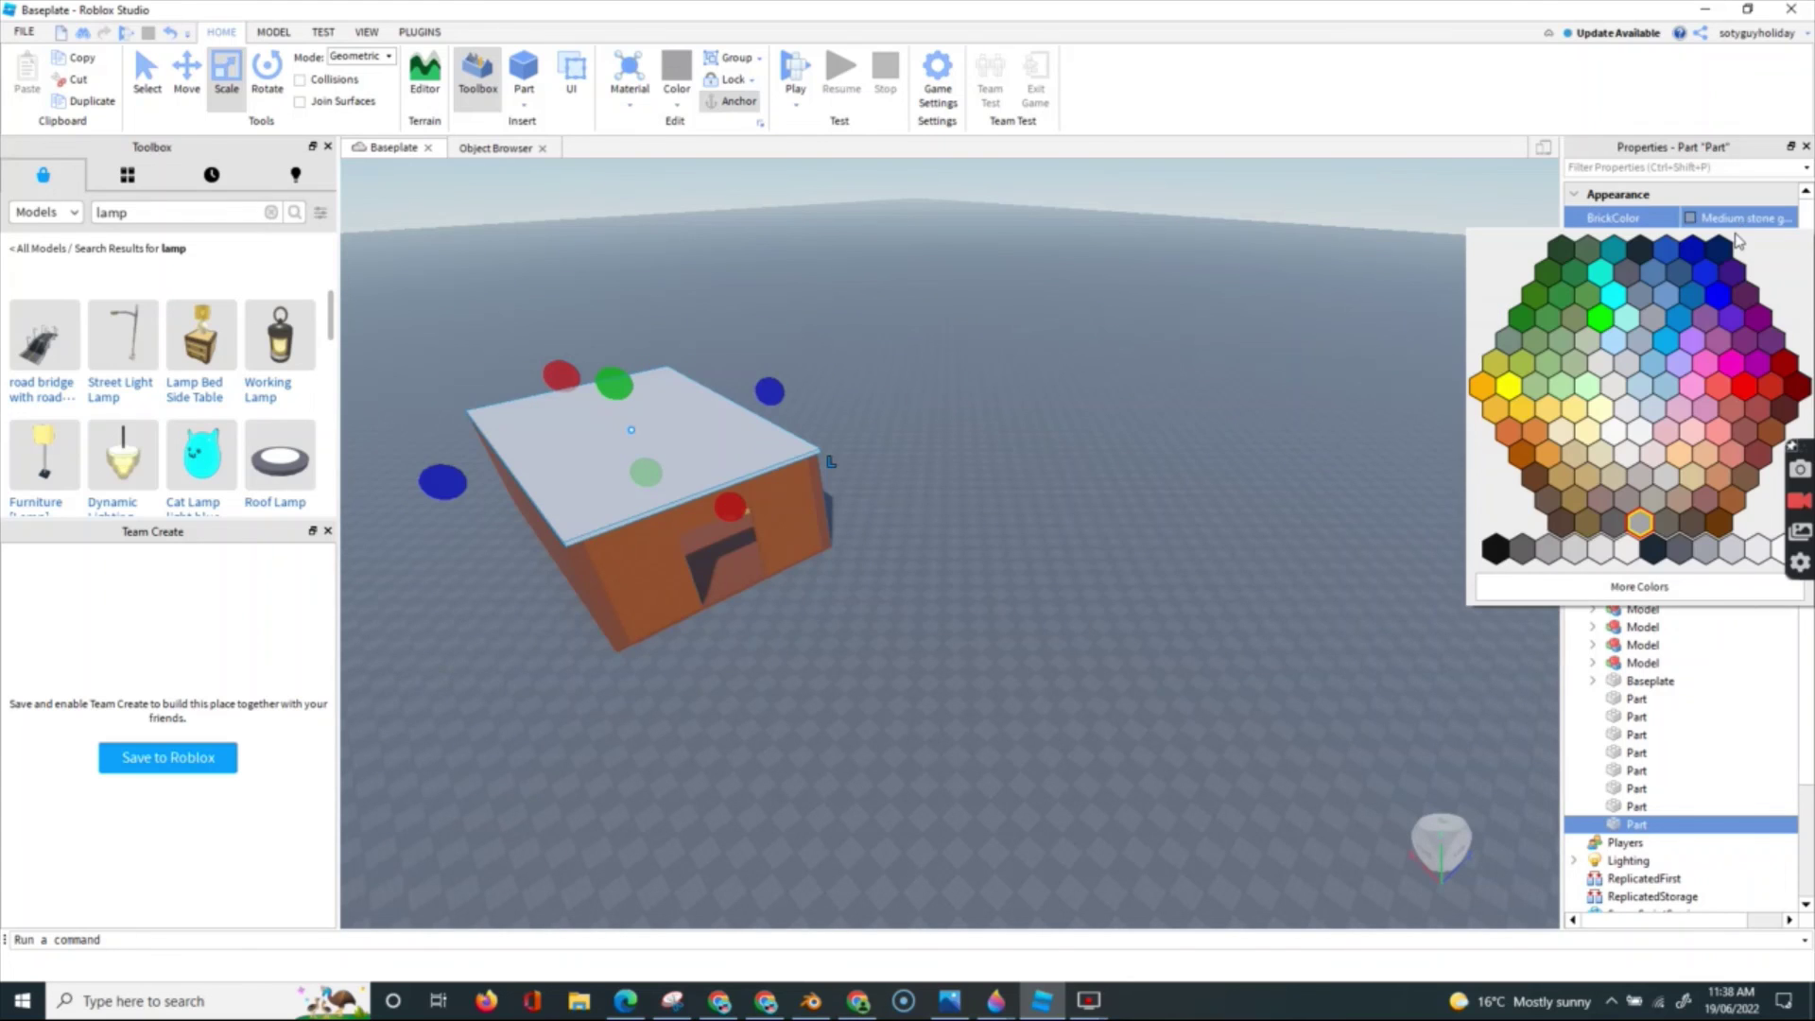
left_click(1746, 388)
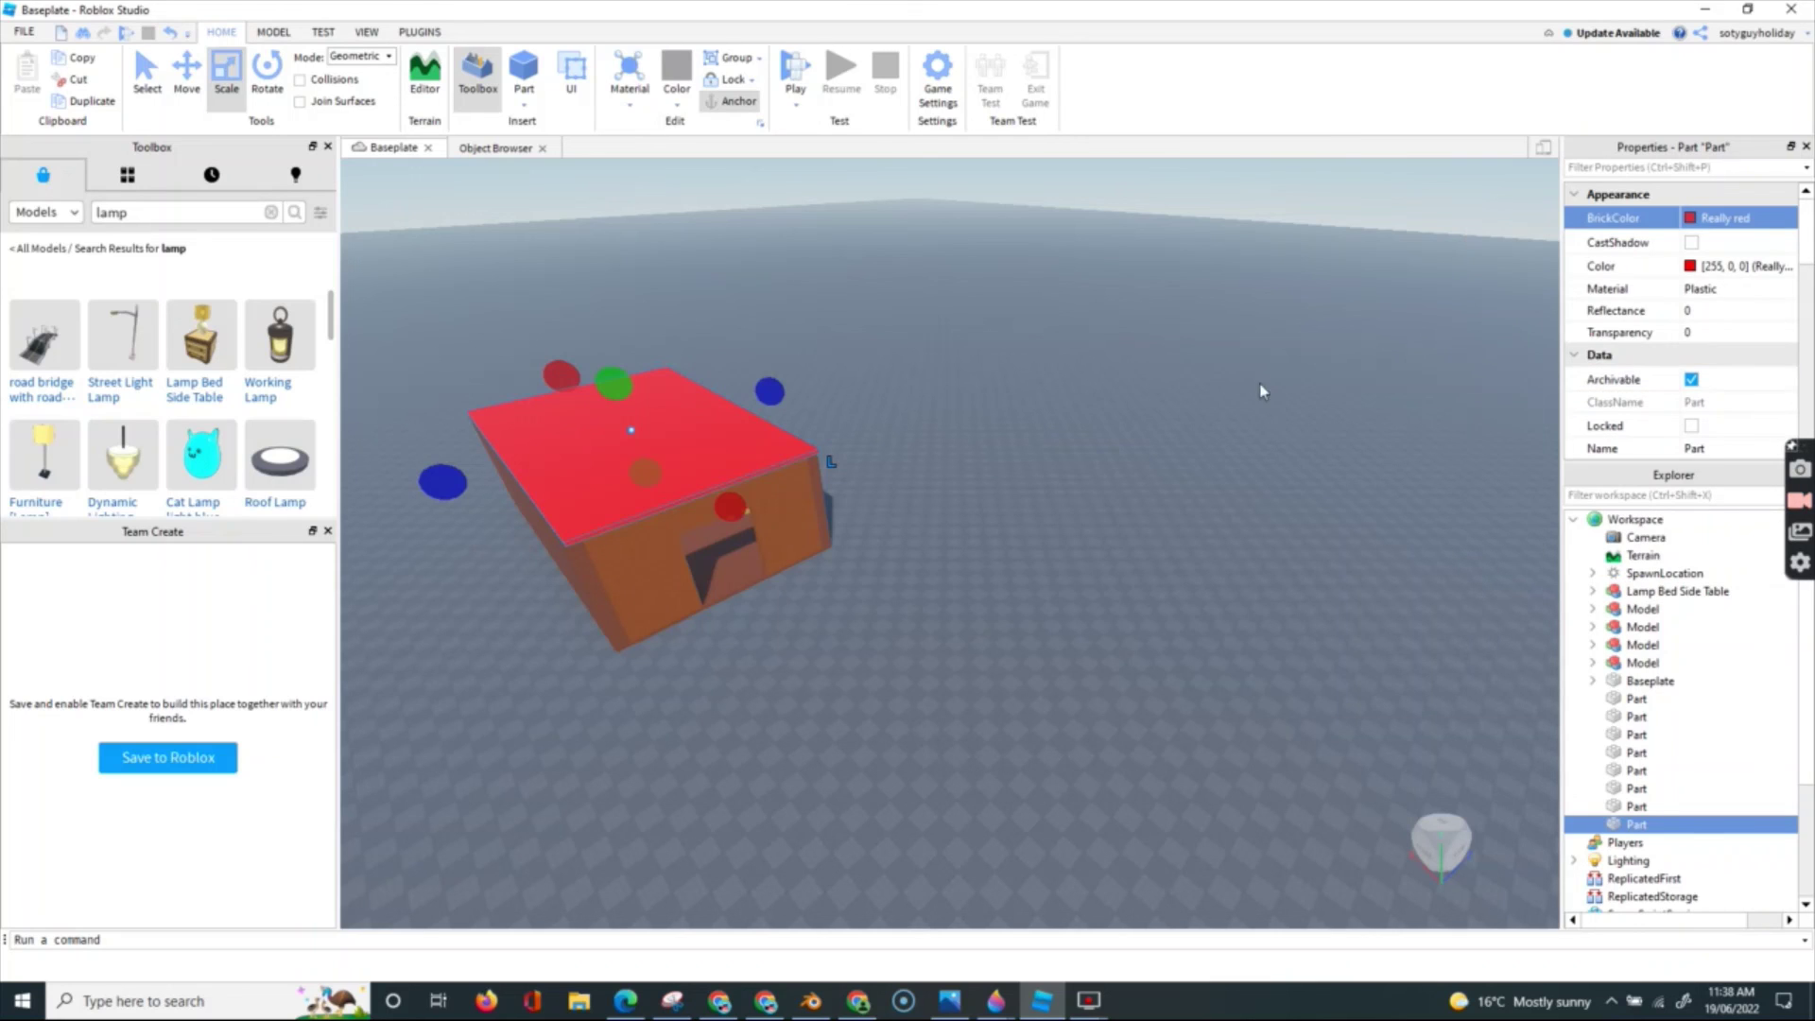
- Thicken the red roof slab upward and deselect it
left_click_drag(611, 374, 631, 378)
left_click(684, 715)
scroll(684, 715, "up", 5)
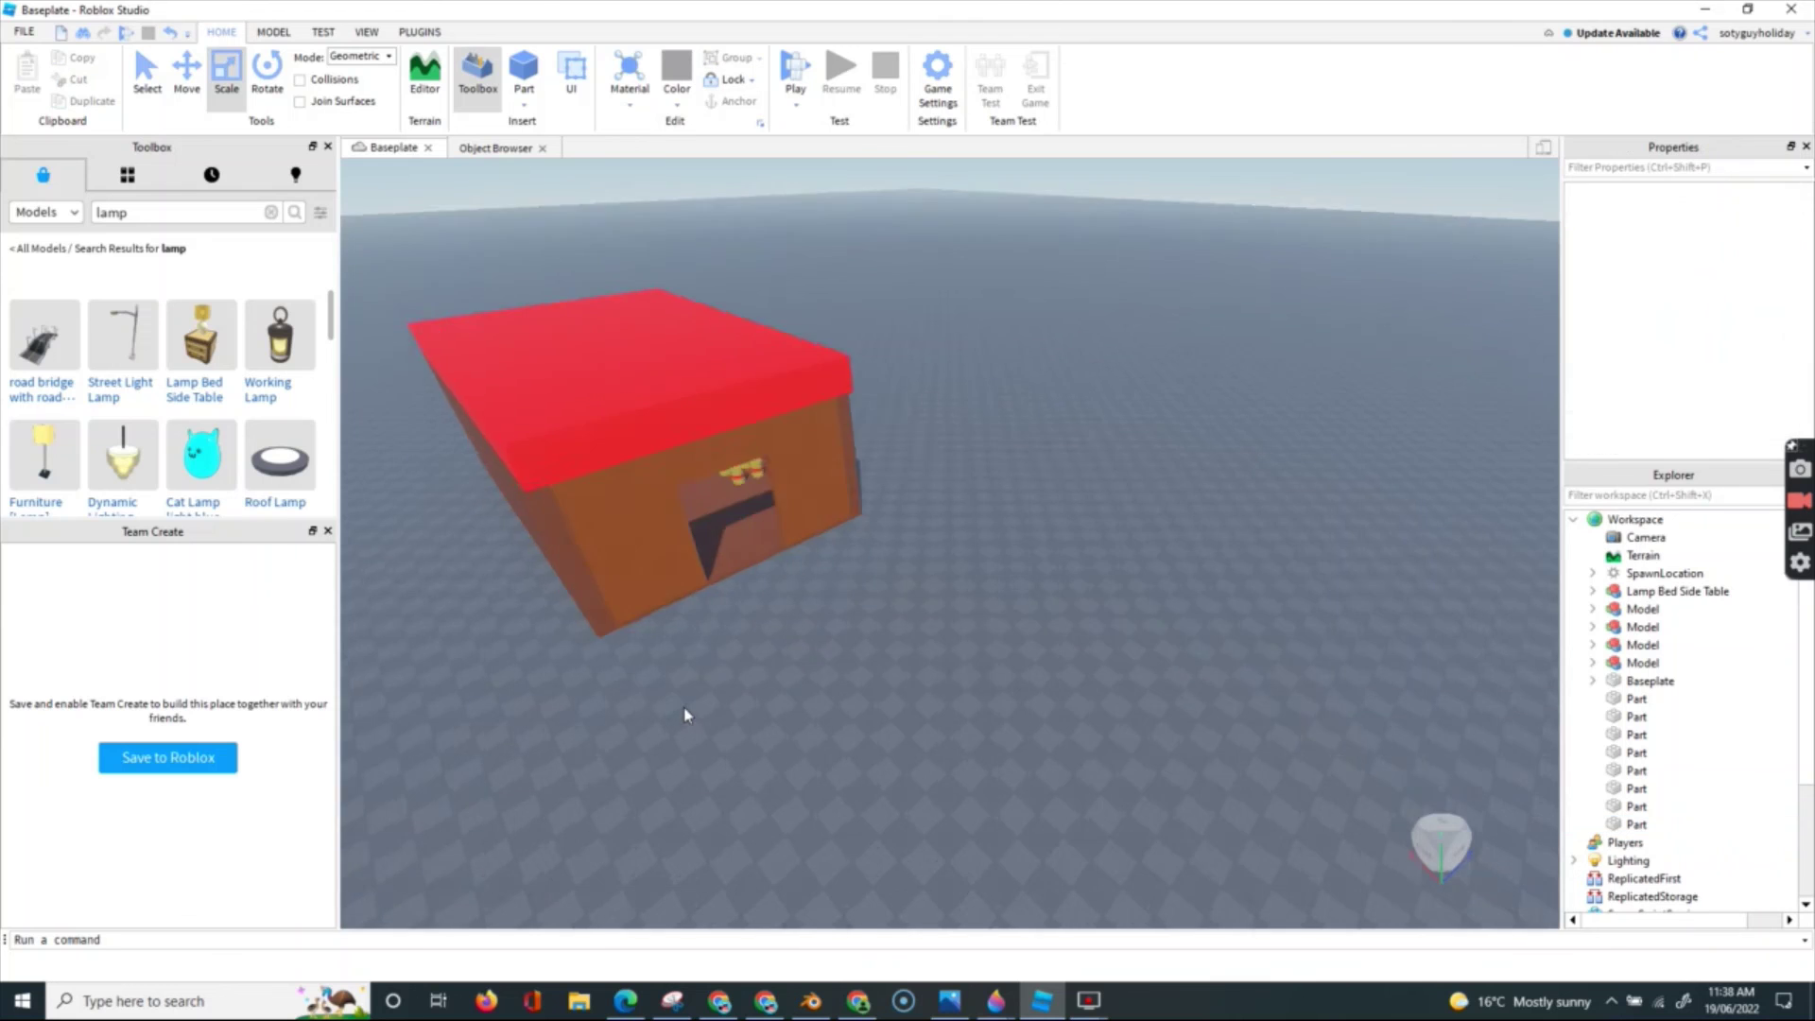
- Examine the house's doorway, side wall and roof from several angles
scroll(736, 270, "up", 5)
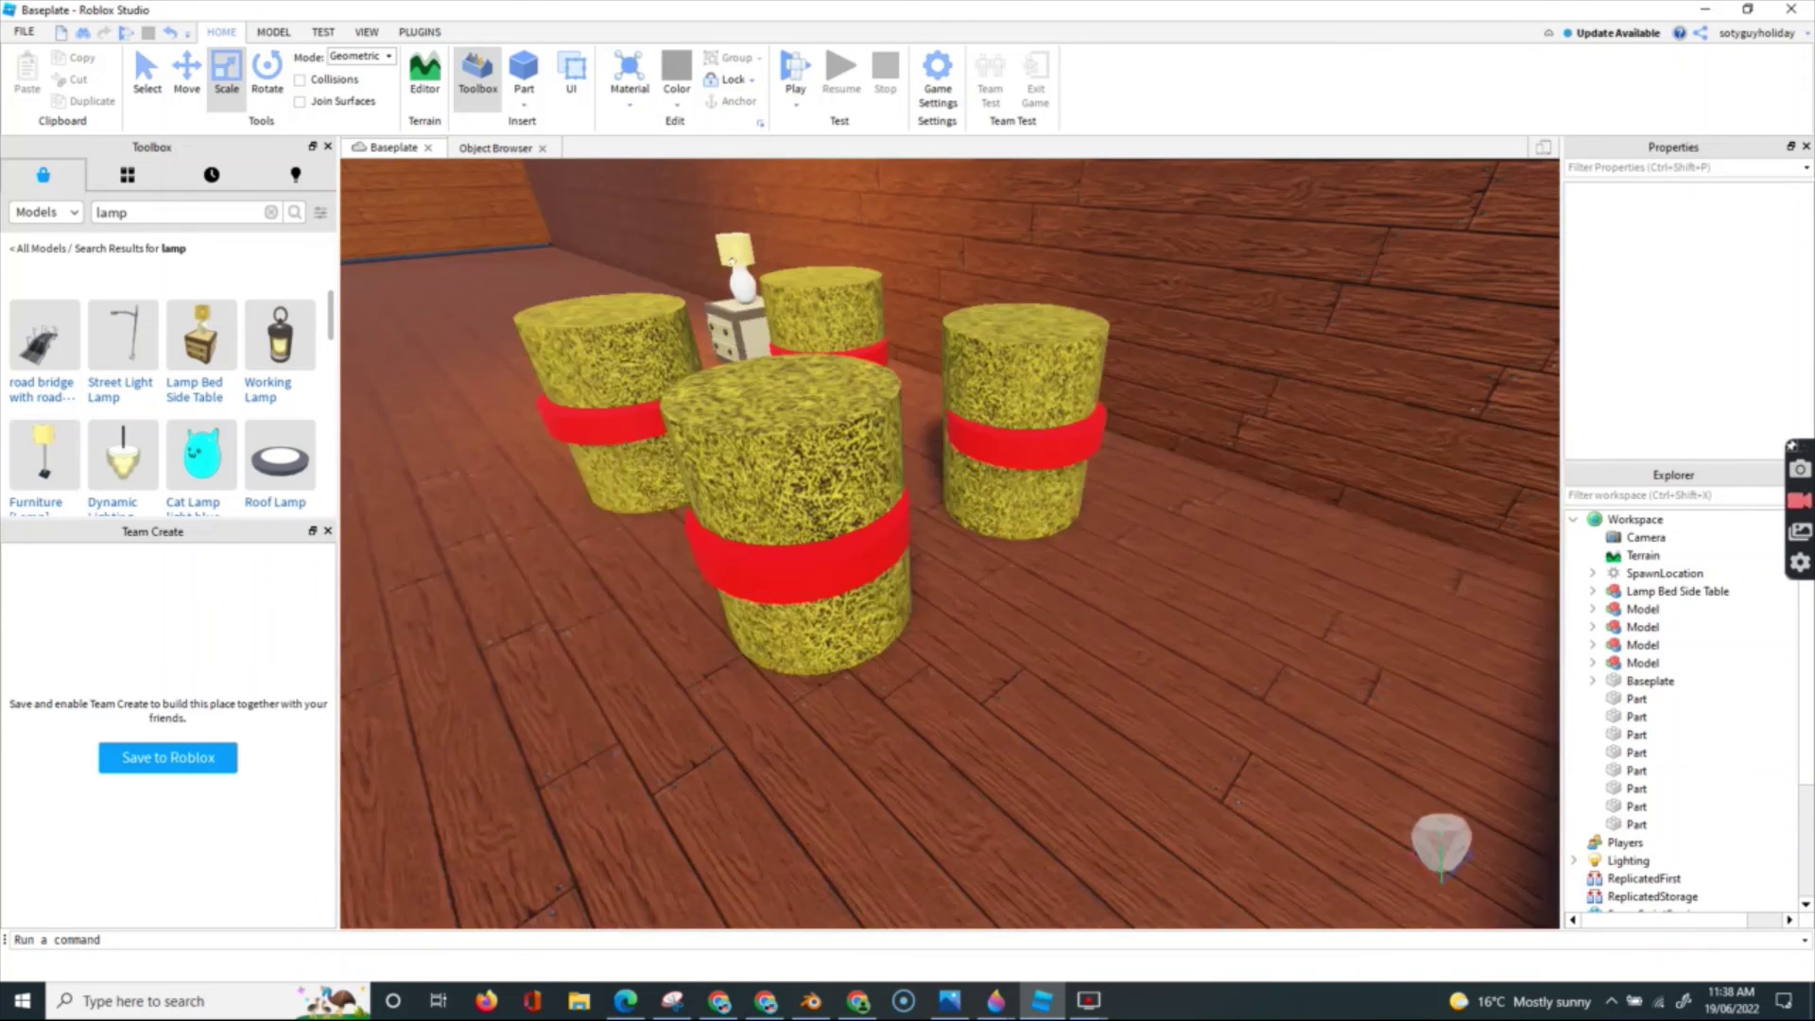
scroll(733, 263, "down", 9)
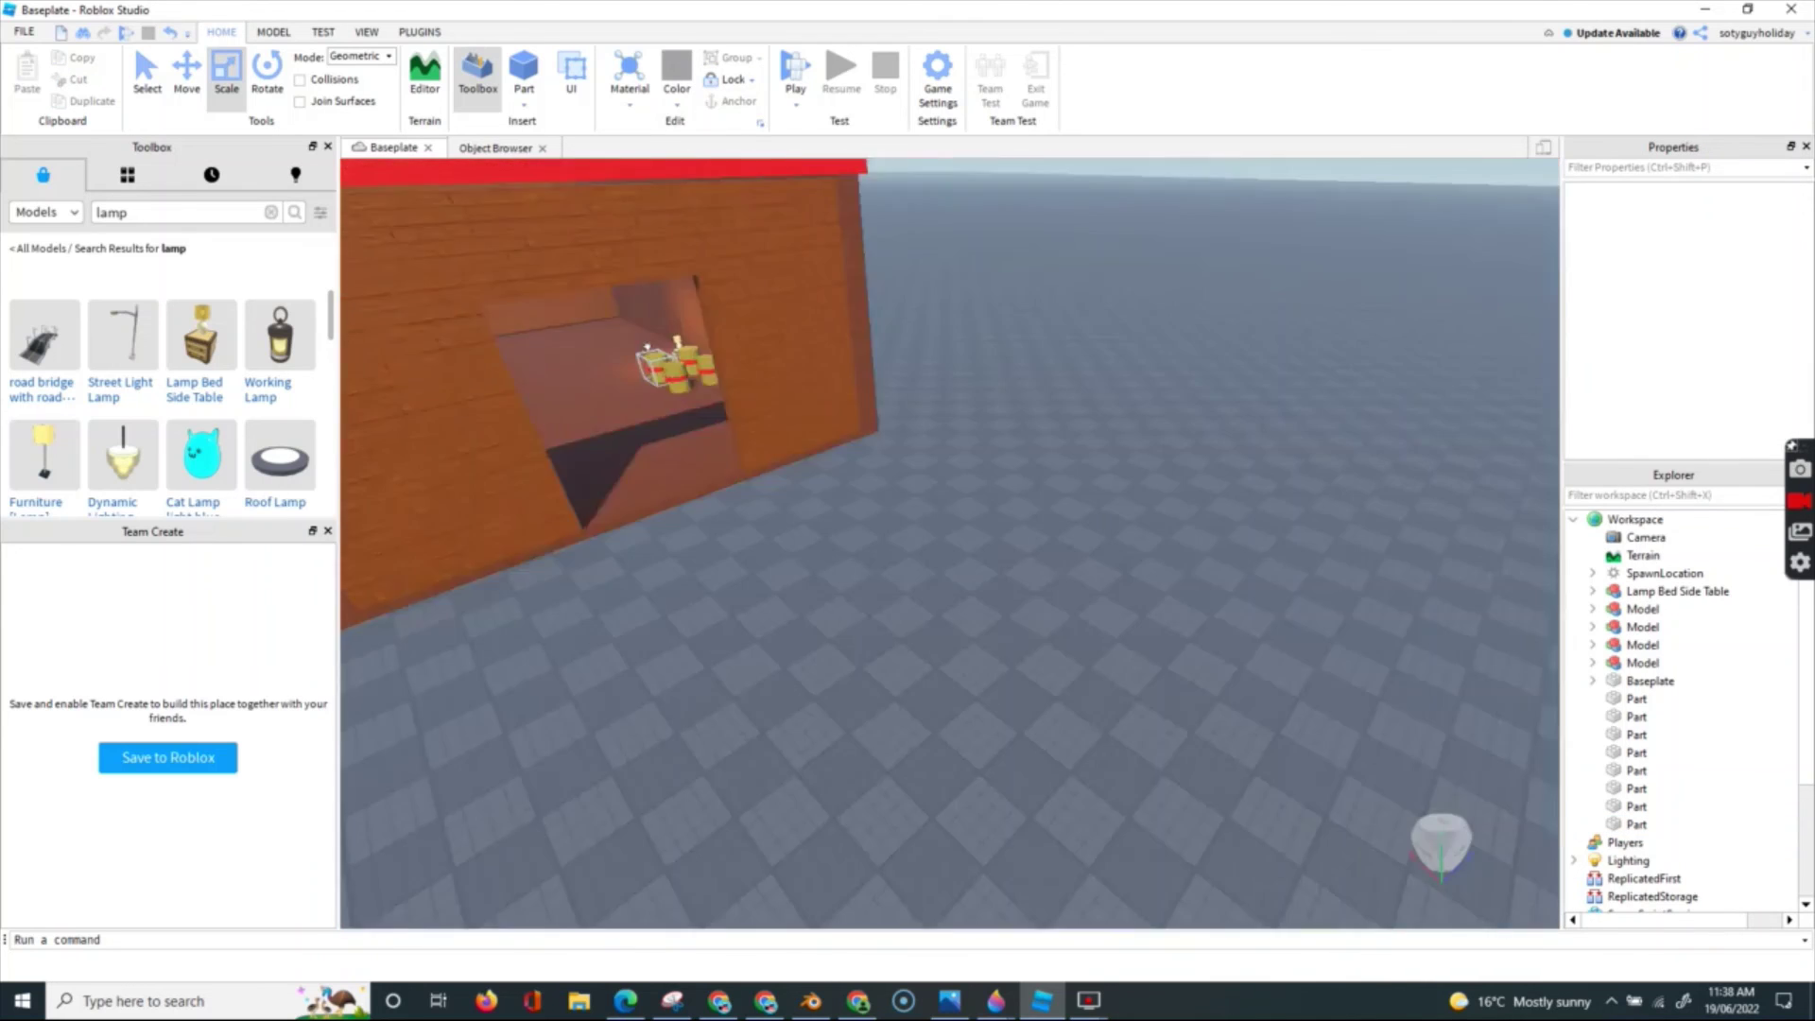
scroll(495, 376, "up", 4)
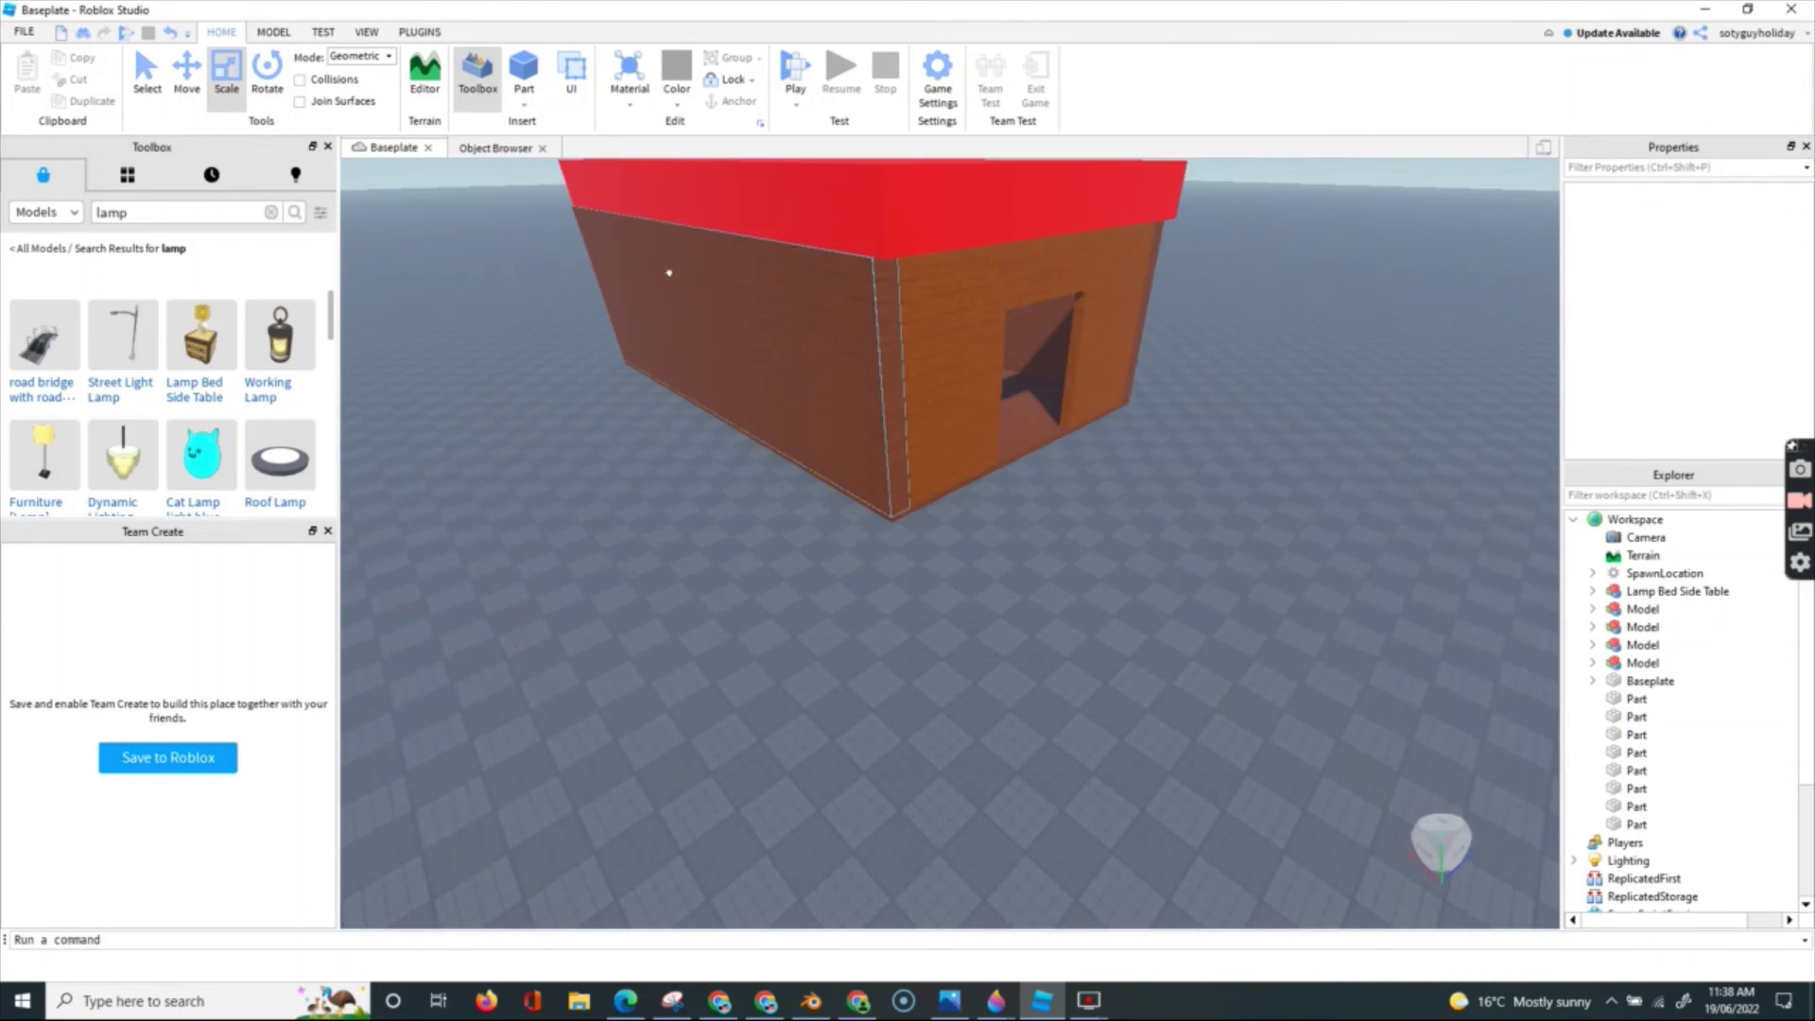
scroll(668, 272, "up", 3)
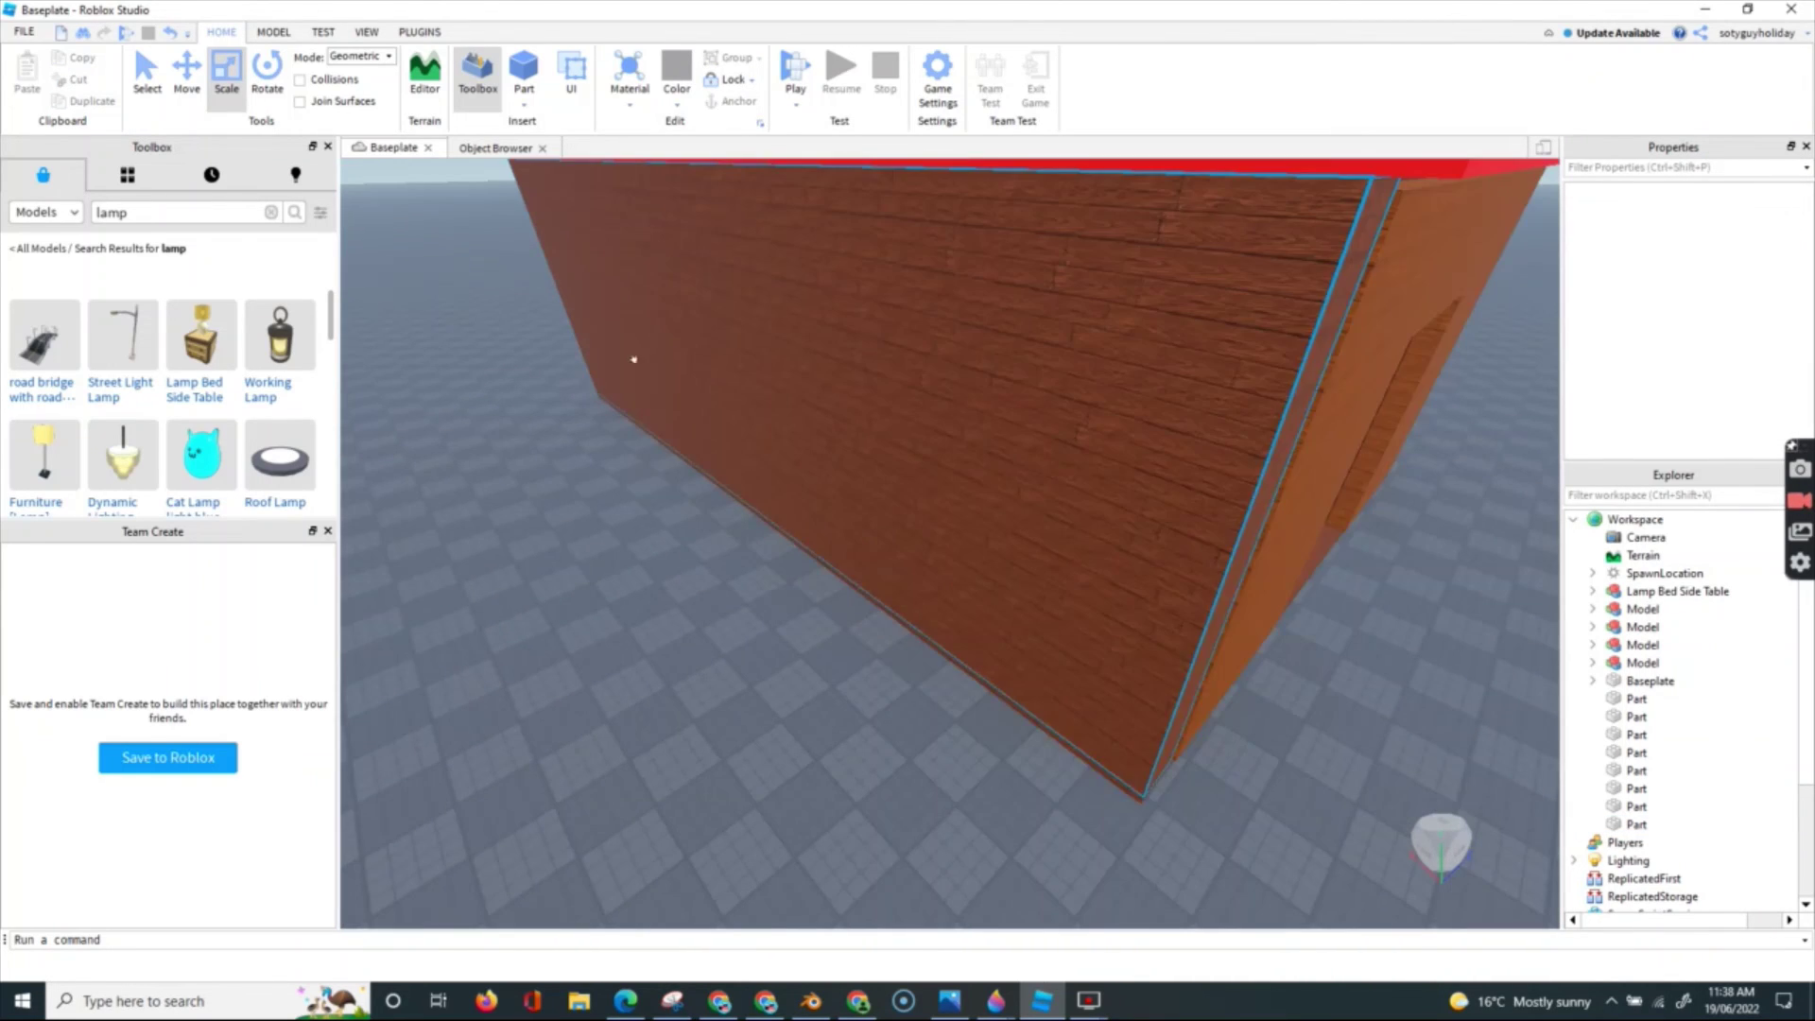
scroll(622, 444, "down", 10)
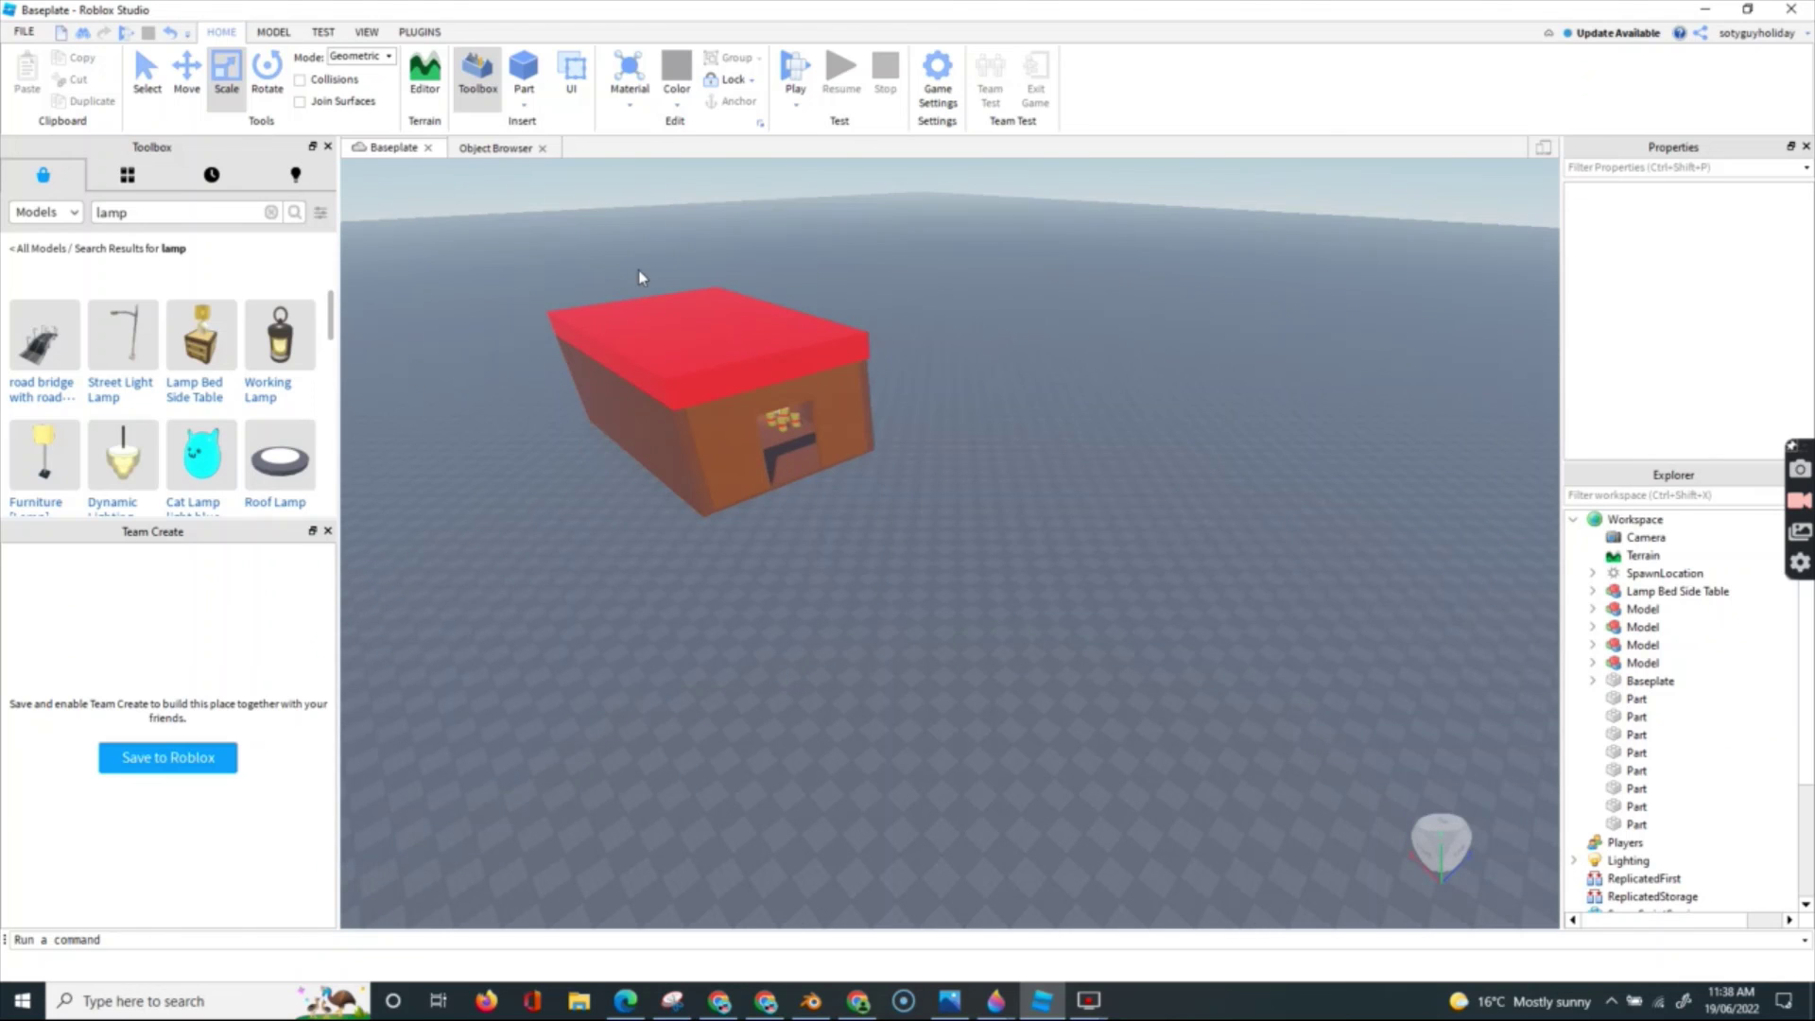
scroll(639, 277, "up", 3)
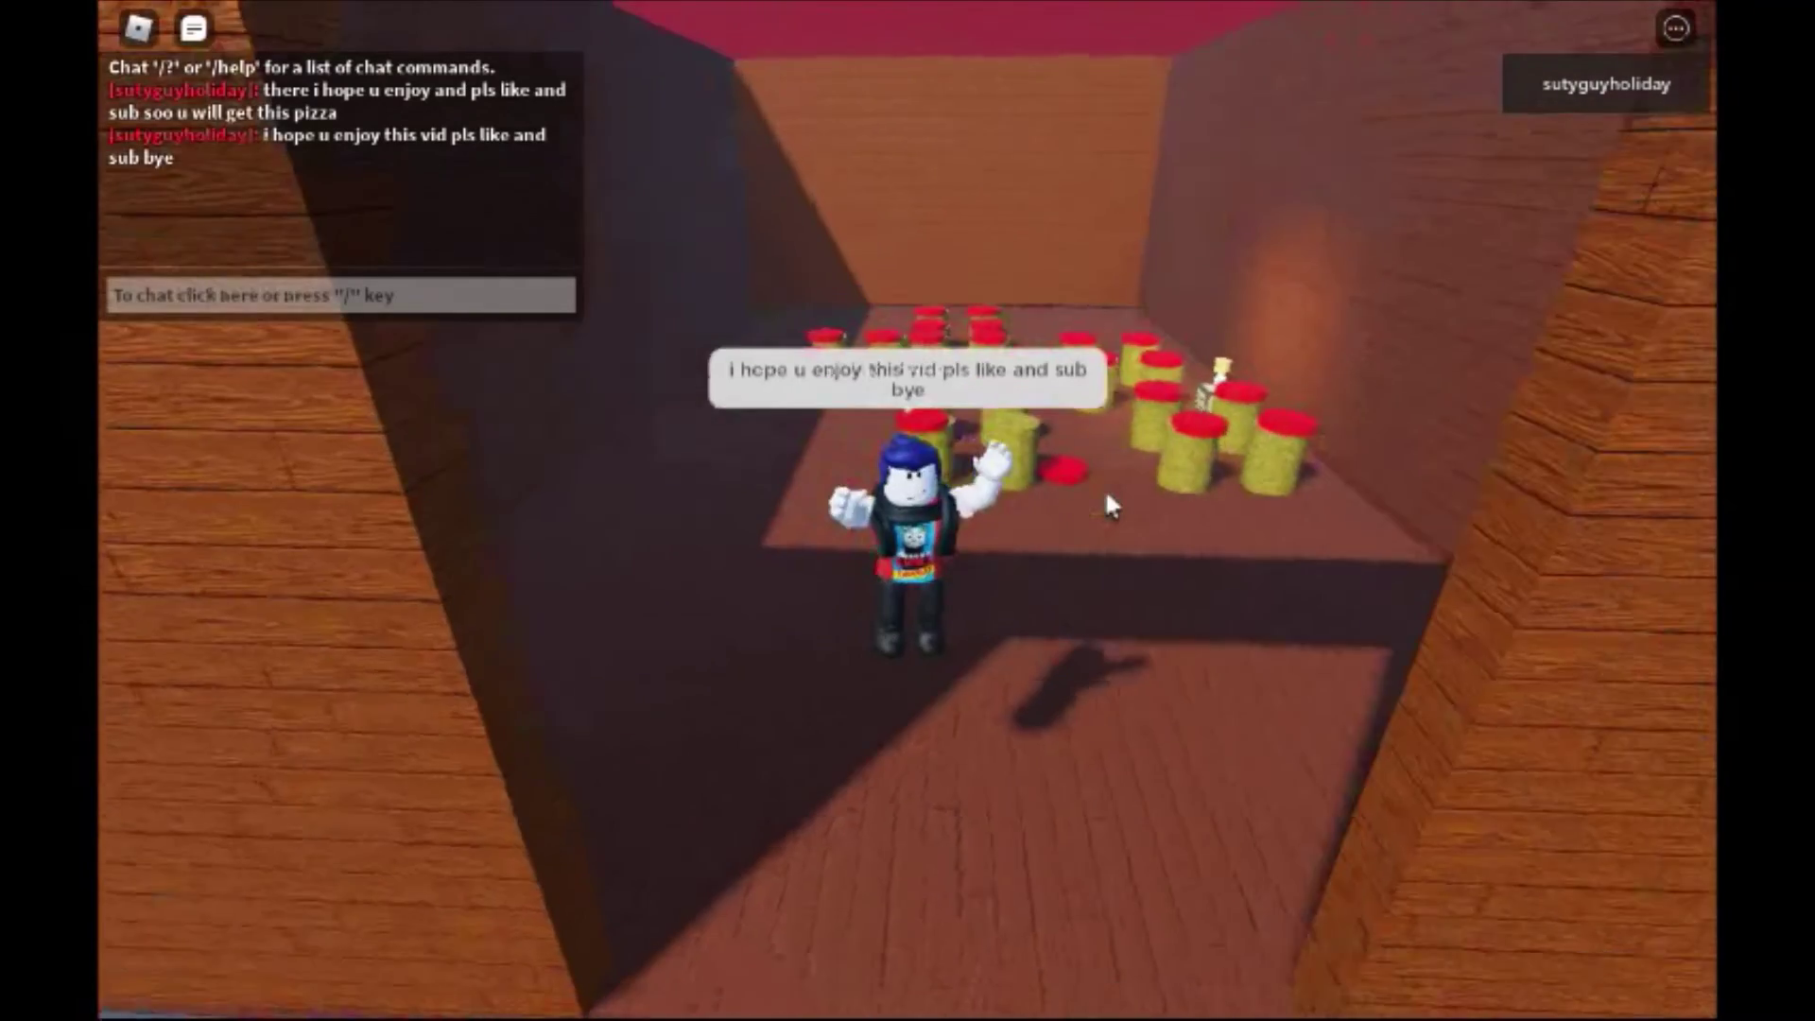
- Walk the character out through the doorway and past the spawn pad to view the house from outside
key("s")
key("space")
key("a")
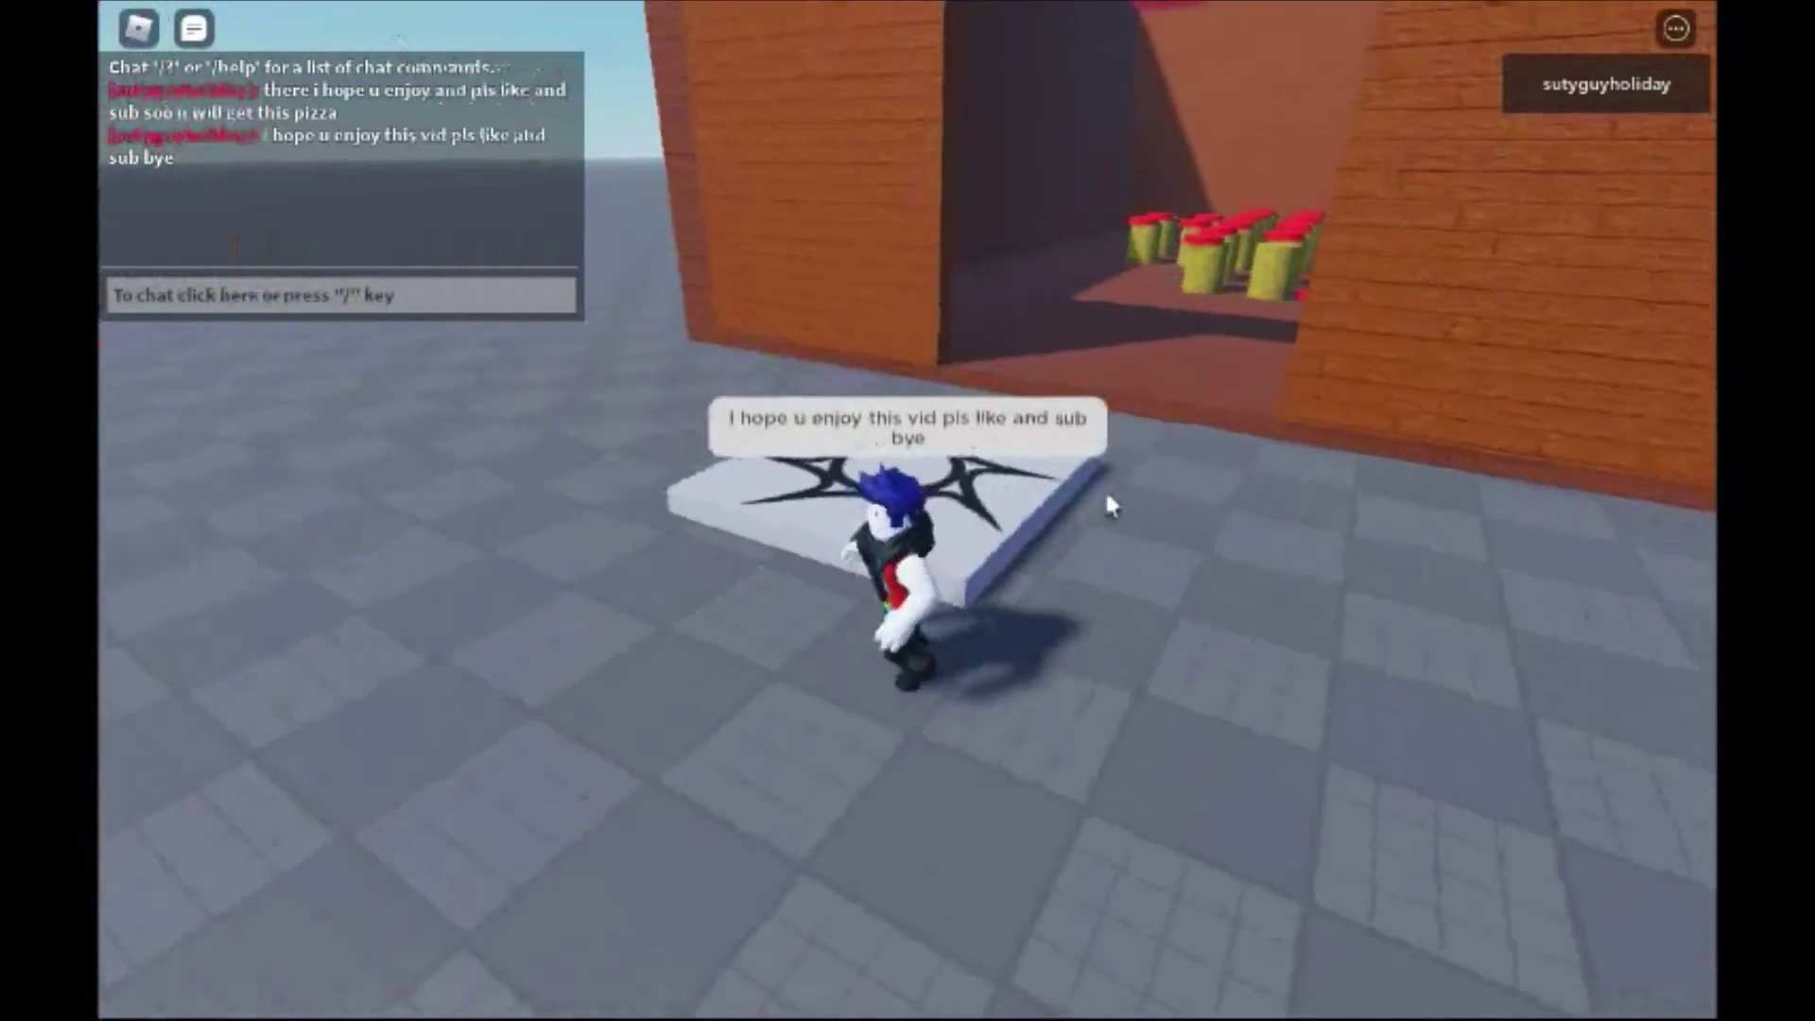
key("w")
key("s")
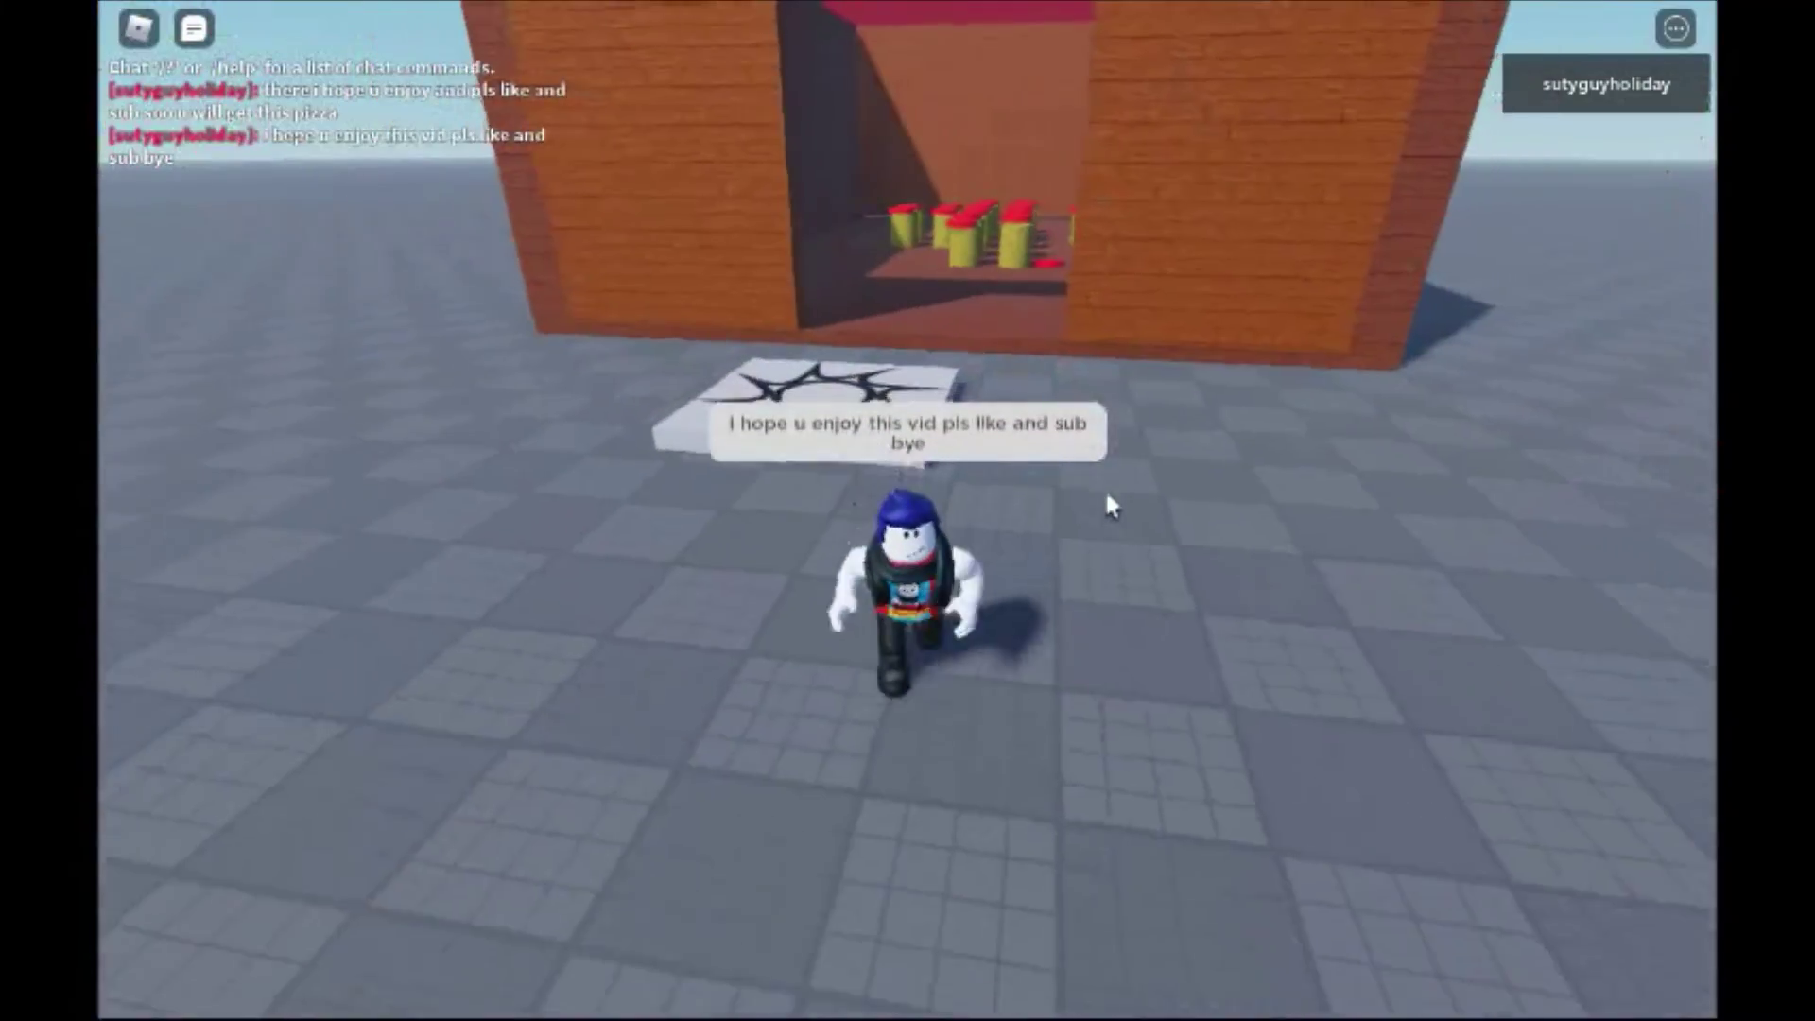
- Open the game menu and request to leave the experience
mouse_move(274, 283)
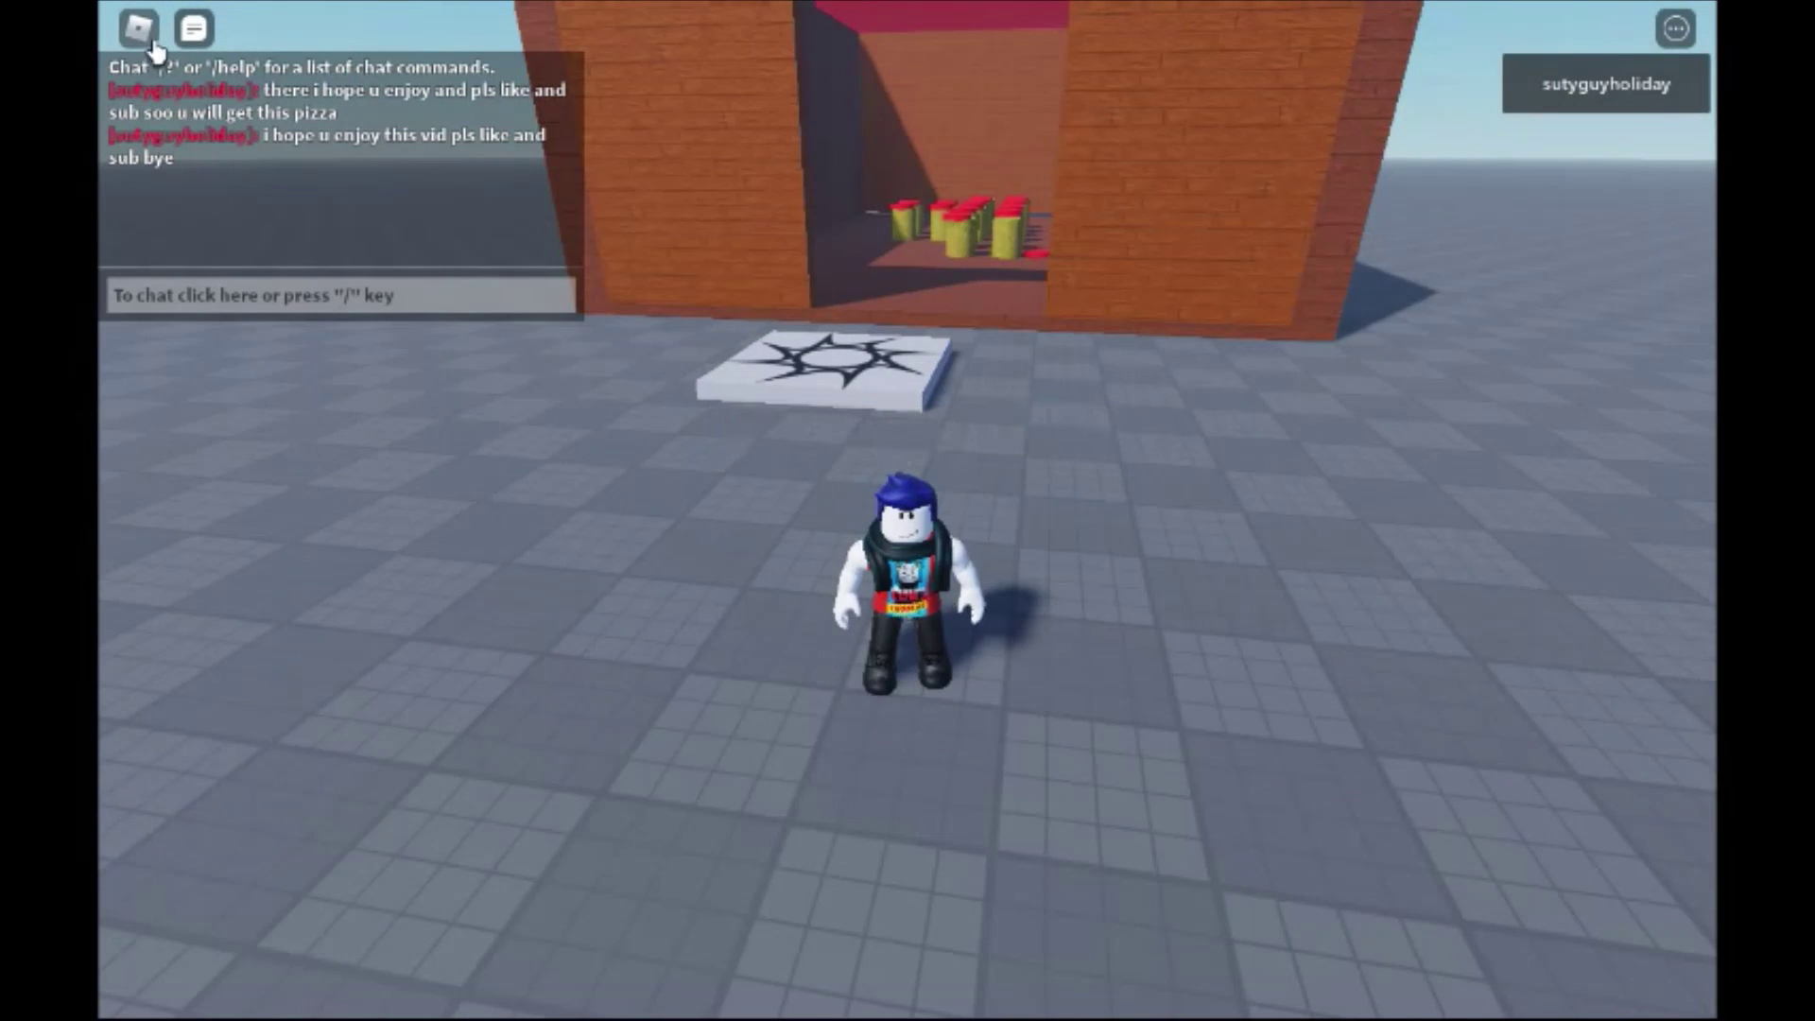
left_click(144, 30)
left_click(976, 958)
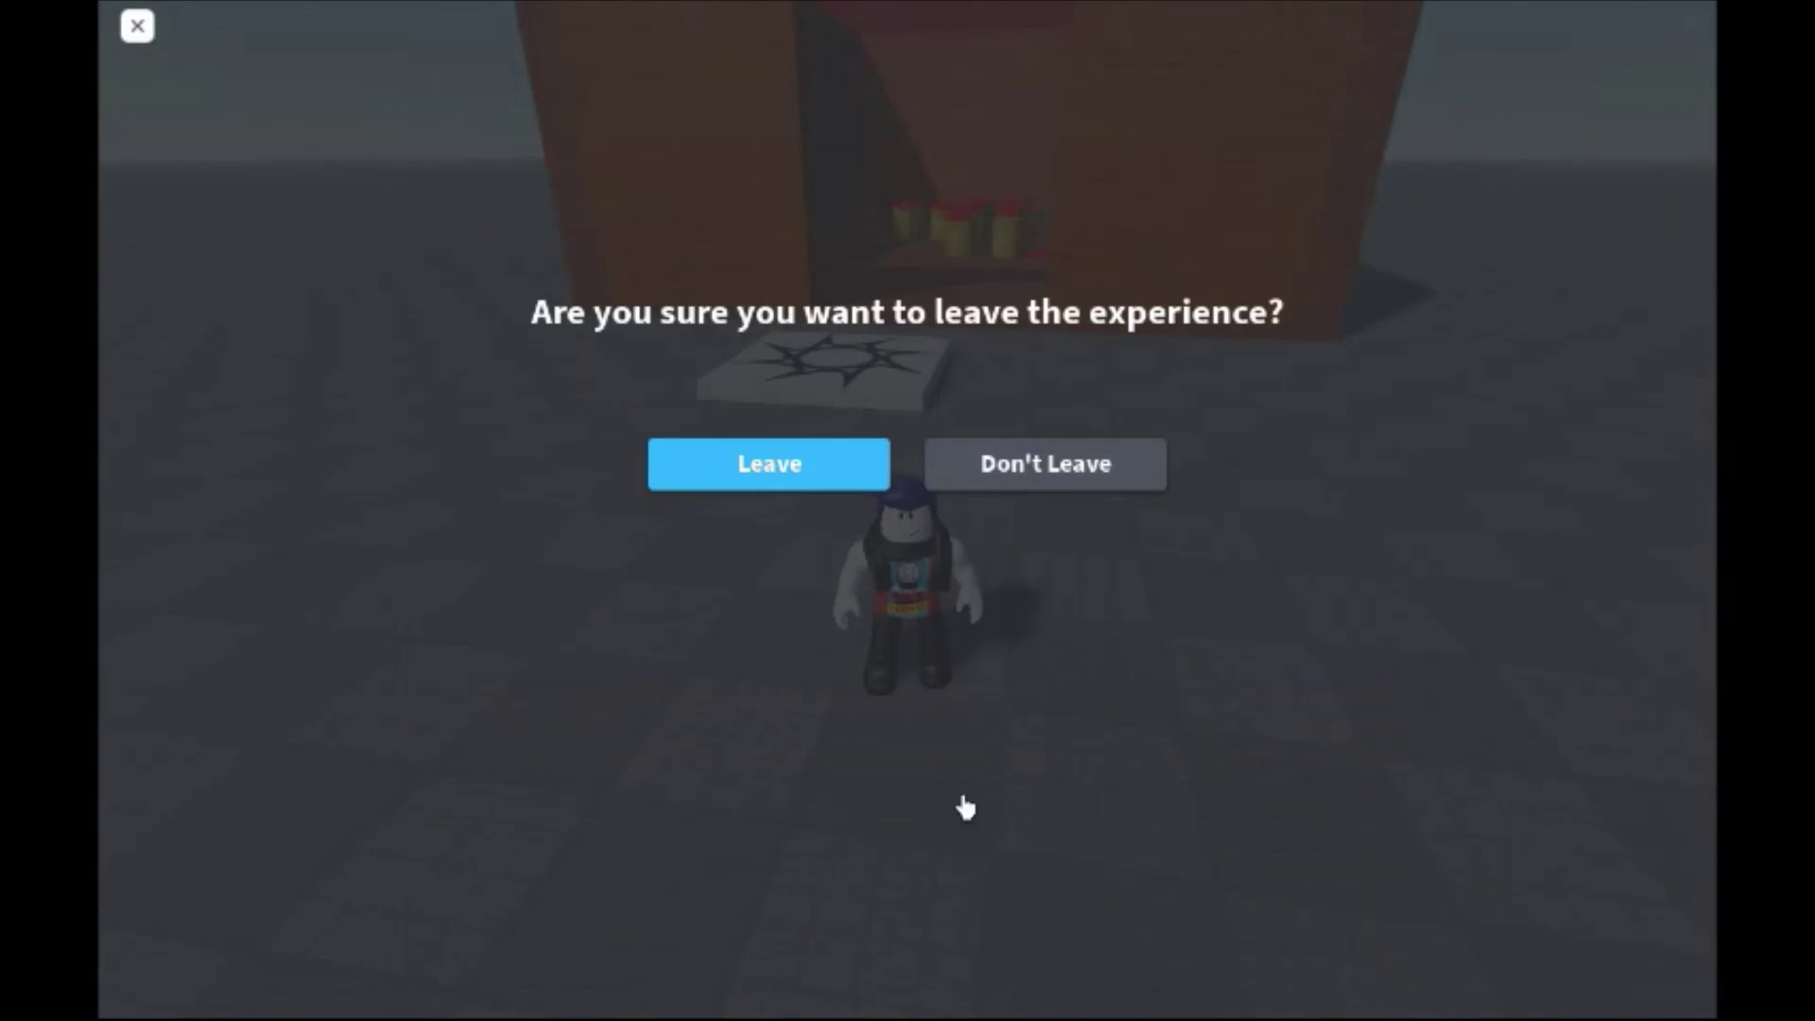